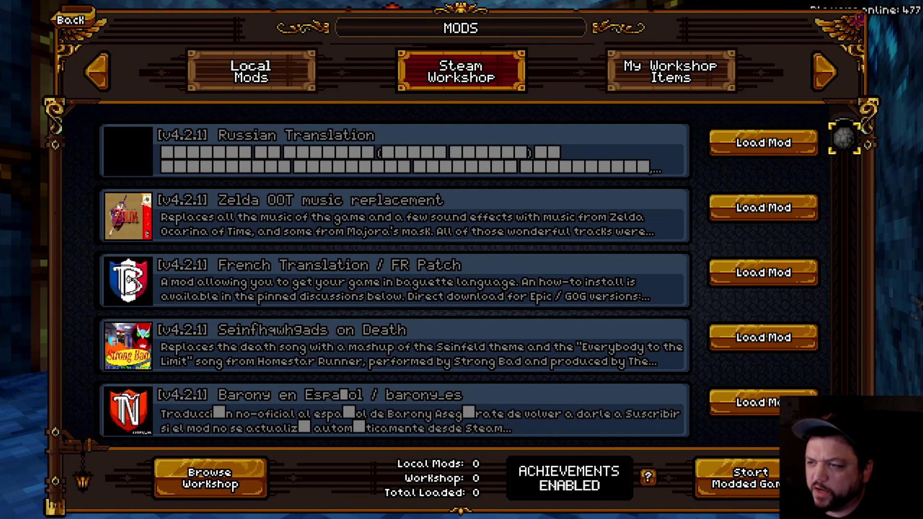
Create a blank local mod folder named babysfirstdungeon.
{"action": "left_click", "coordinate": [250, 75]}
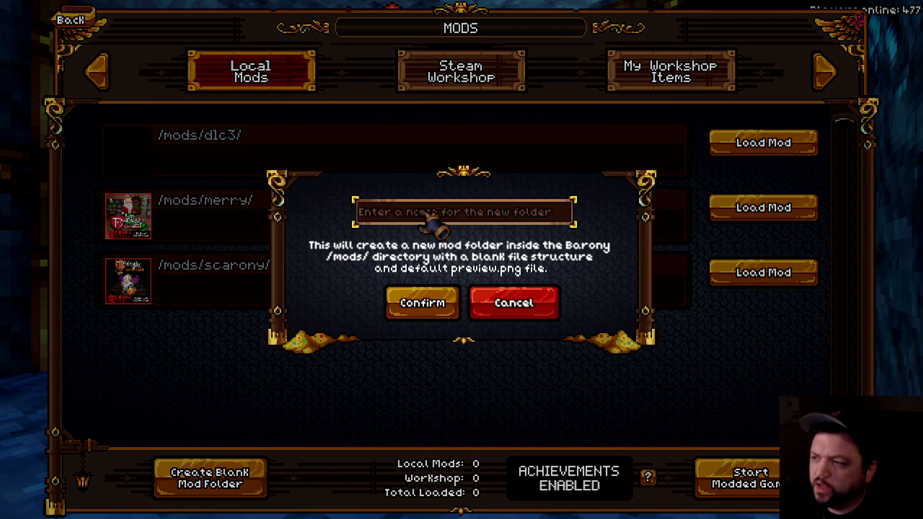
{"action": "left_click", "coordinate": [265, 490]}
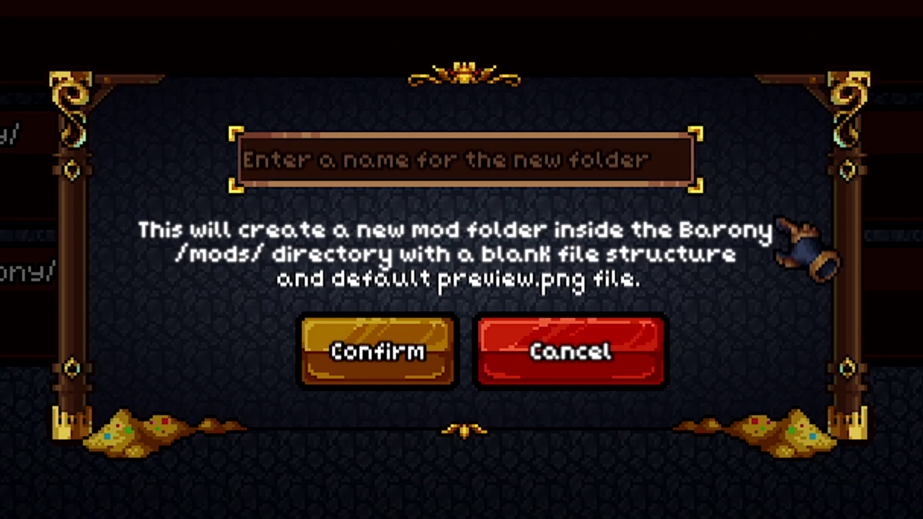
{"action": "type", "text": "babysfirst"}
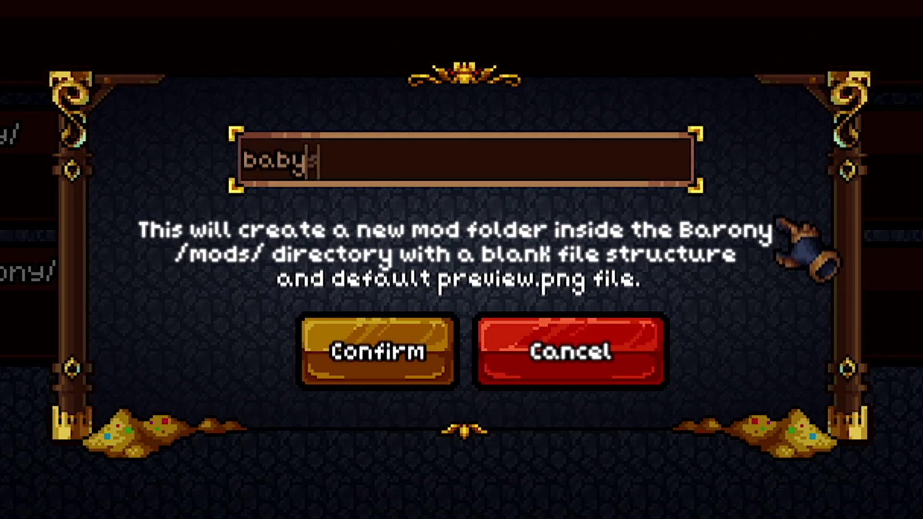
{"action": "type", "text": "dungeon"}
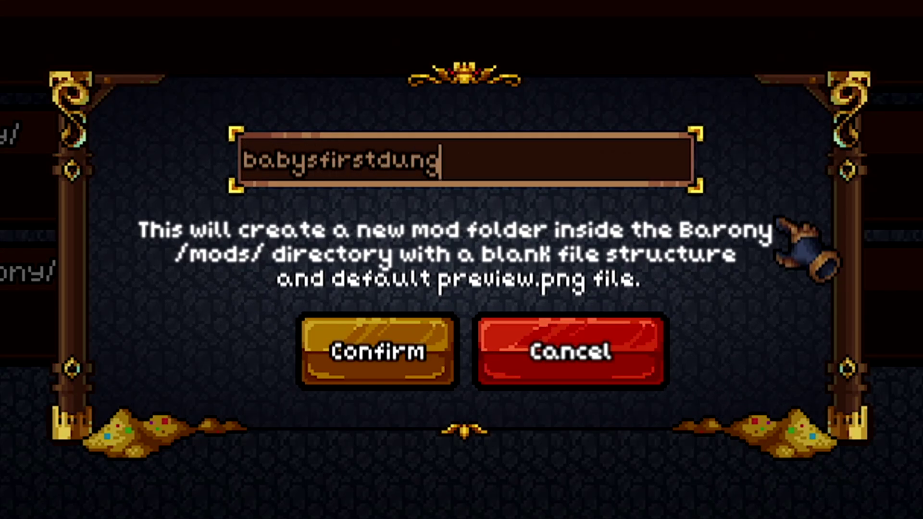
{"action": "key", "text": "Return"}
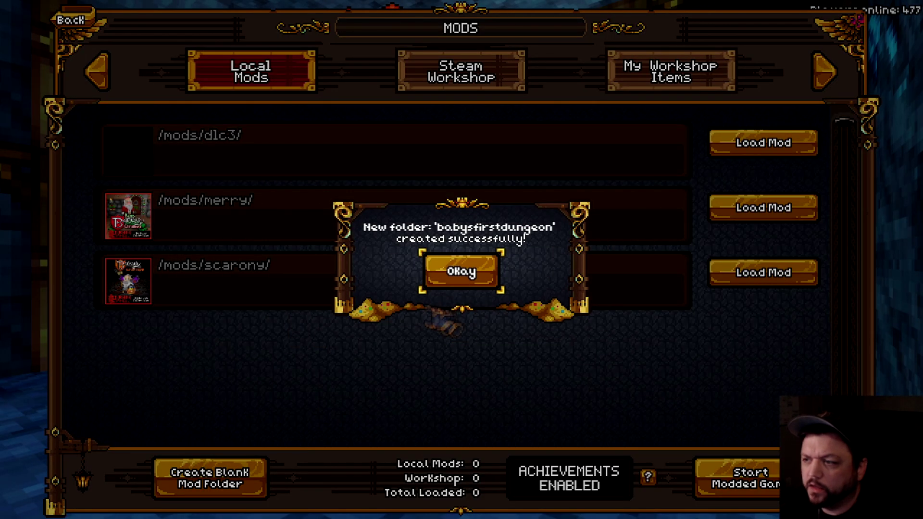
{"action": "left_click", "coordinate": [462, 278]}
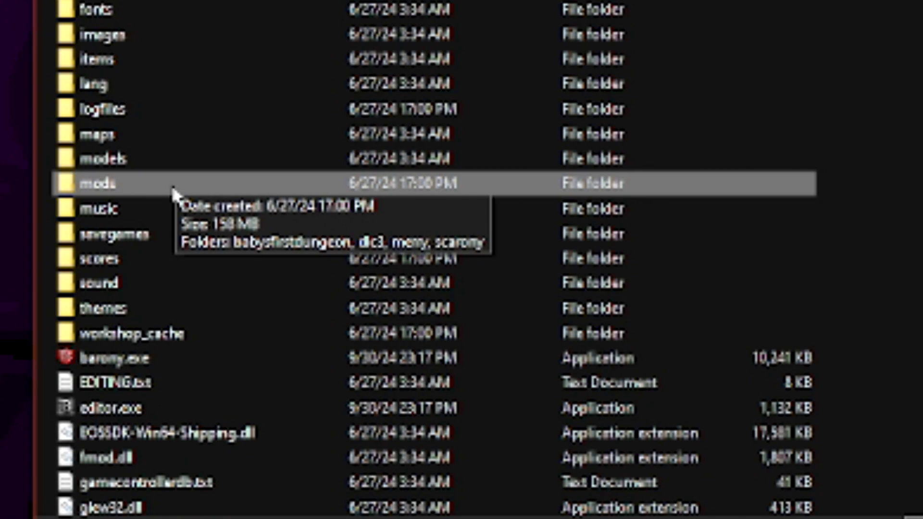
Review the subfolders of babysfirstdungeon inside the mods folder, and return to the Barony game folder.
{"action": "double_click", "coordinate": [182, 188]}
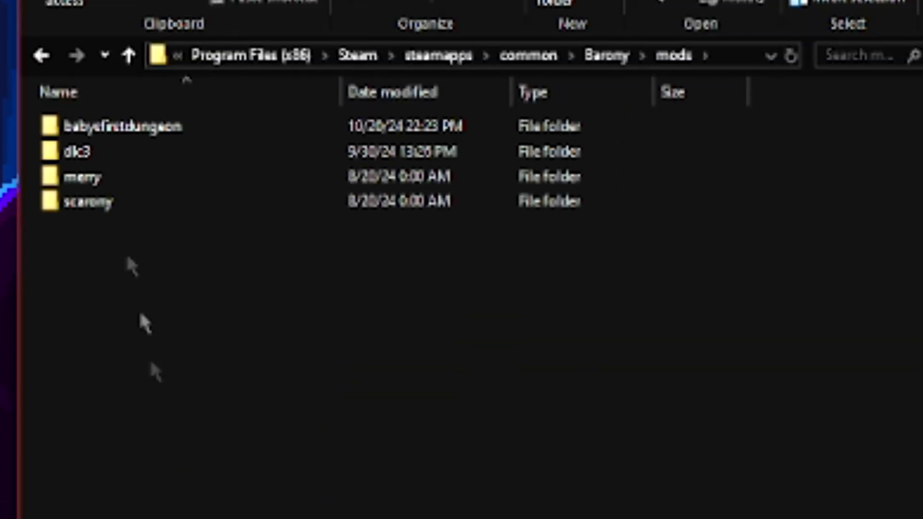
{"action": "double_click", "coordinate": [222, 129]}
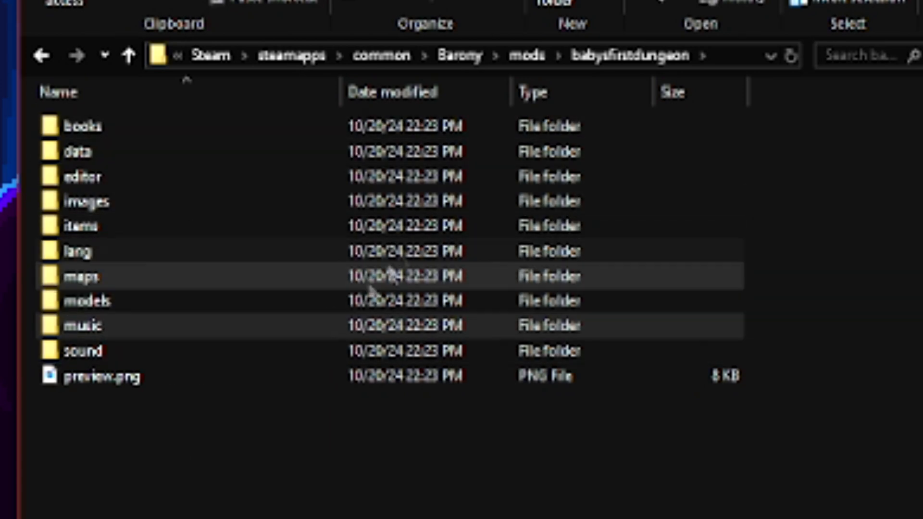
{"action": "left_click", "coordinate": [468, 57]}
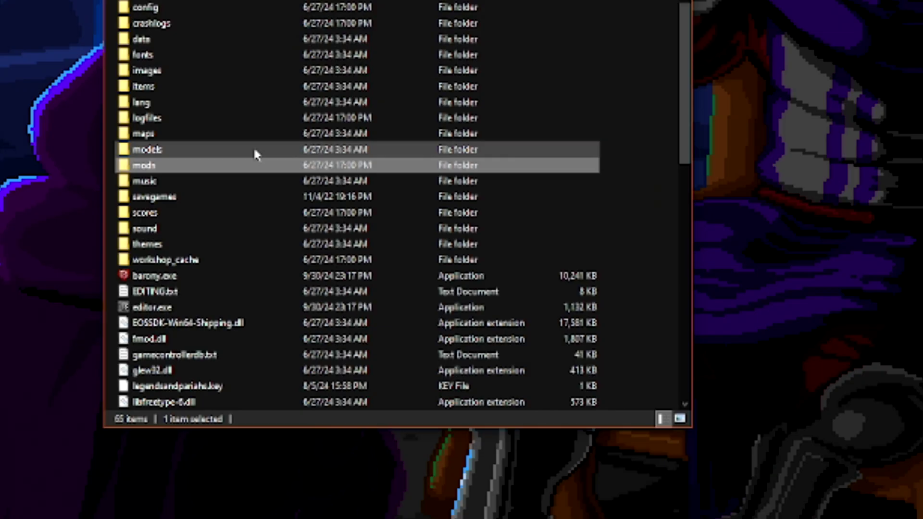
Launch editor.exe from the Barony game folder and maximize the editor window.
{"action": "scroll", "coordinate": [255, 153], "scroll_direction": "down", "scroll_amount": 1}
{"action": "left_click", "coordinate": [209, 263]}
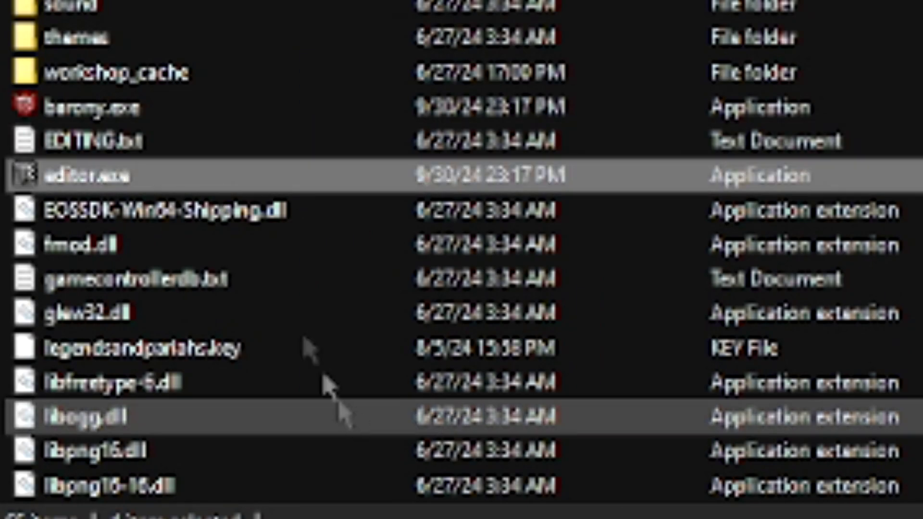
{"action": "double_click", "coordinate": [248, 177]}
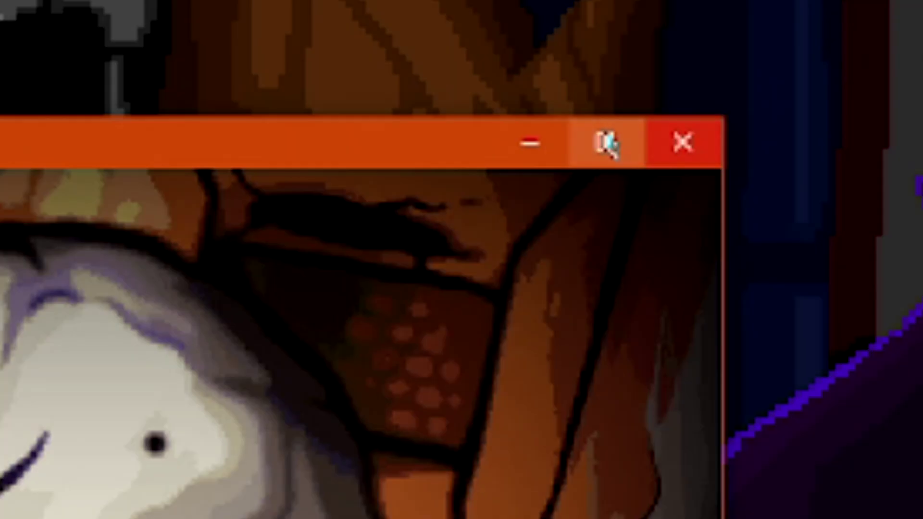
{"action": "left_click", "coordinate": [608, 144]}
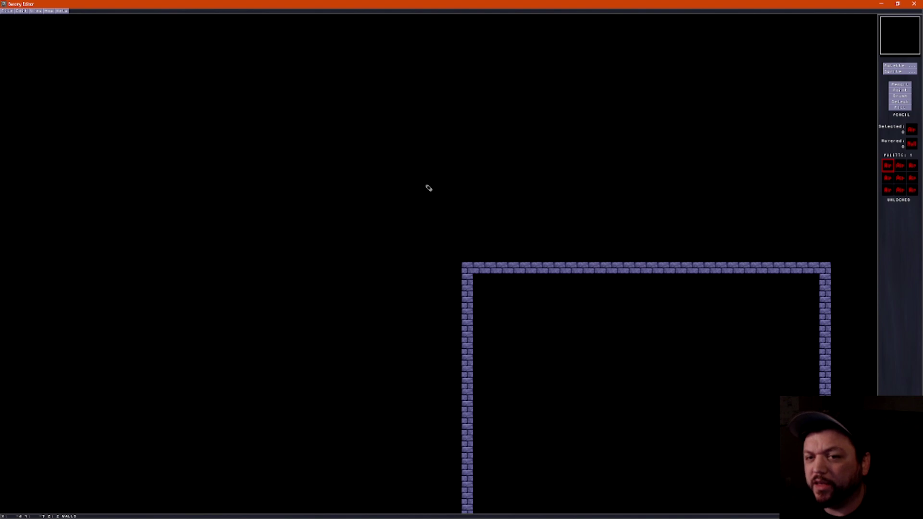
Choose the Cobblestone Mine Wall texture (tile 10) for the first palette slot.
{"action": "key", "text": "Right"}
{"action": "key", "text": "Down"}
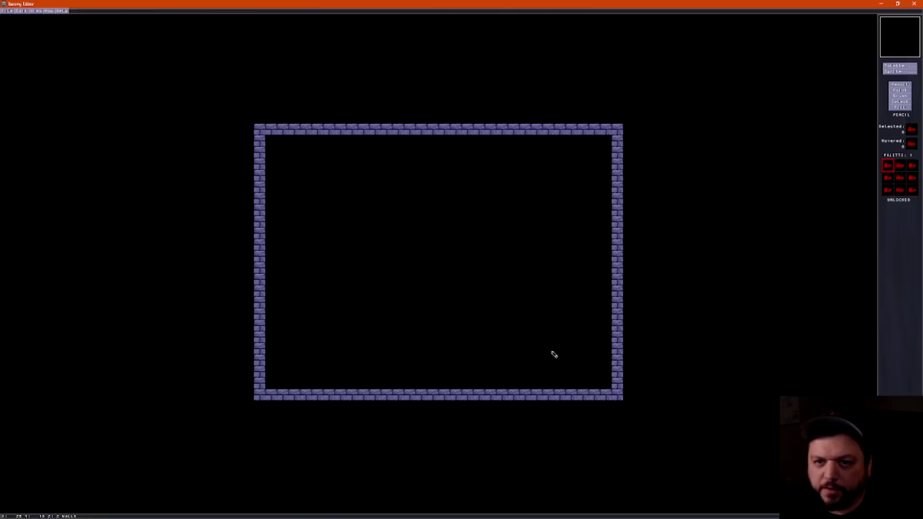
{"action": "key", "text": "Right"}
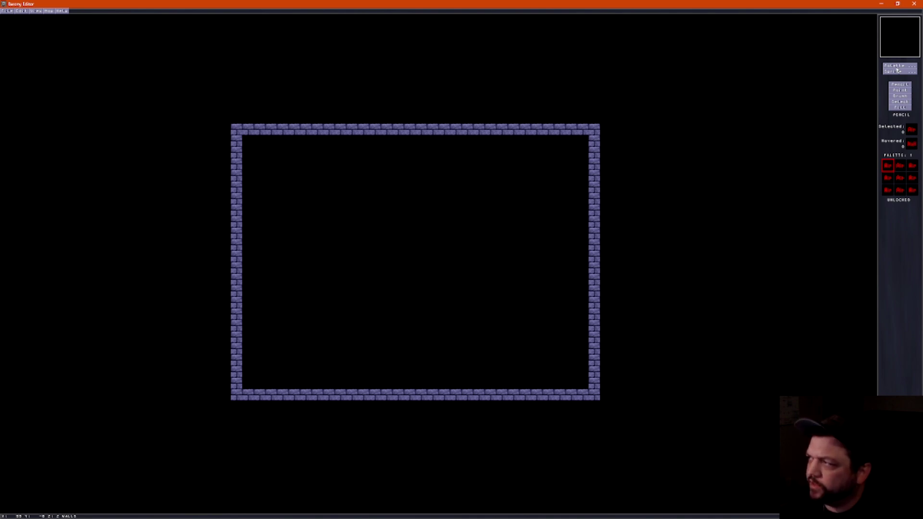
{"action": "left_click", "coordinate": [894, 66]}
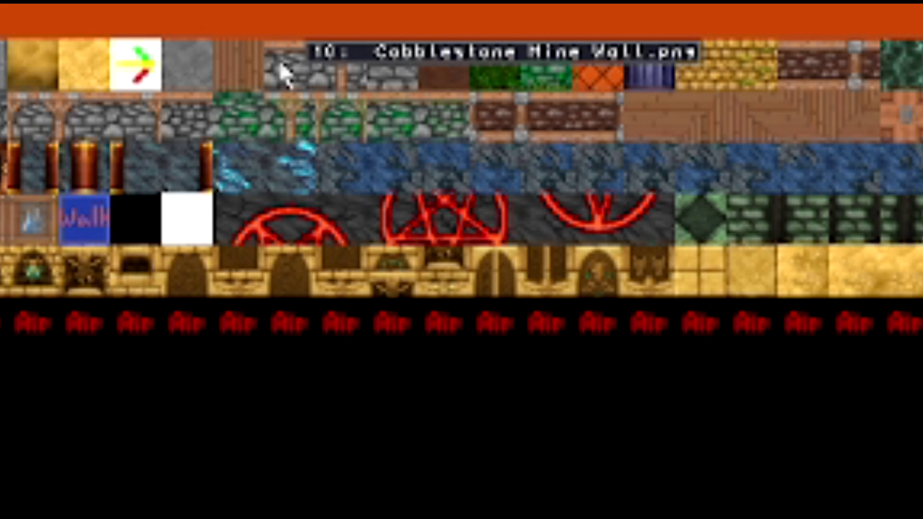
{"action": "left_click", "coordinate": [282, 67]}
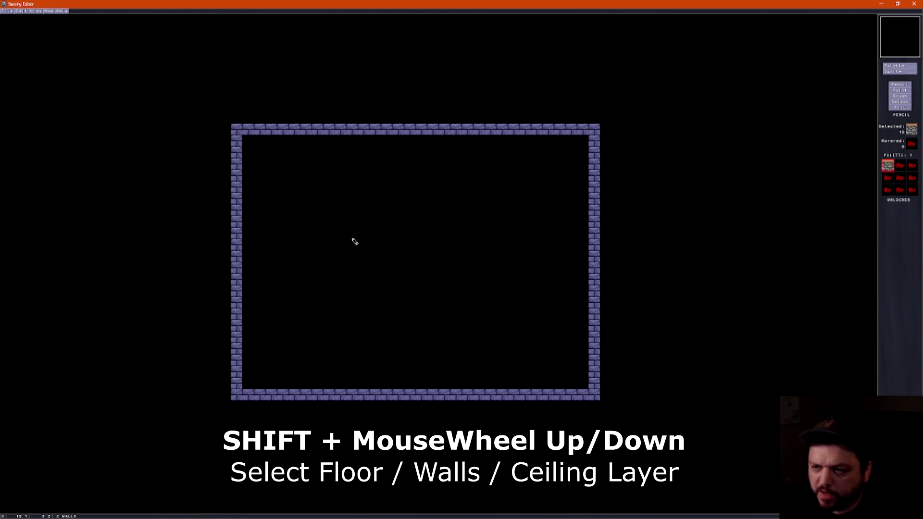
Look through the map's ceiling, floor and wall layers, ending on the walls layer.
{"action": "scroll", "coordinate": [355, 241], "scroll_direction": "up", "scroll_amount": 1, "text": "shift"}
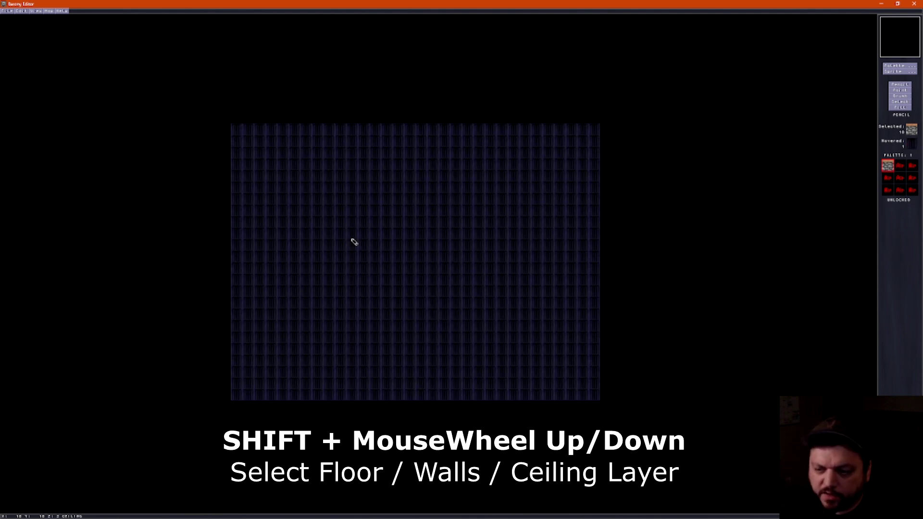
{"action": "scroll", "coordinate": [354, 277], "scroll_direction": "down", "scroll_amount": 2, "text": "shift"}
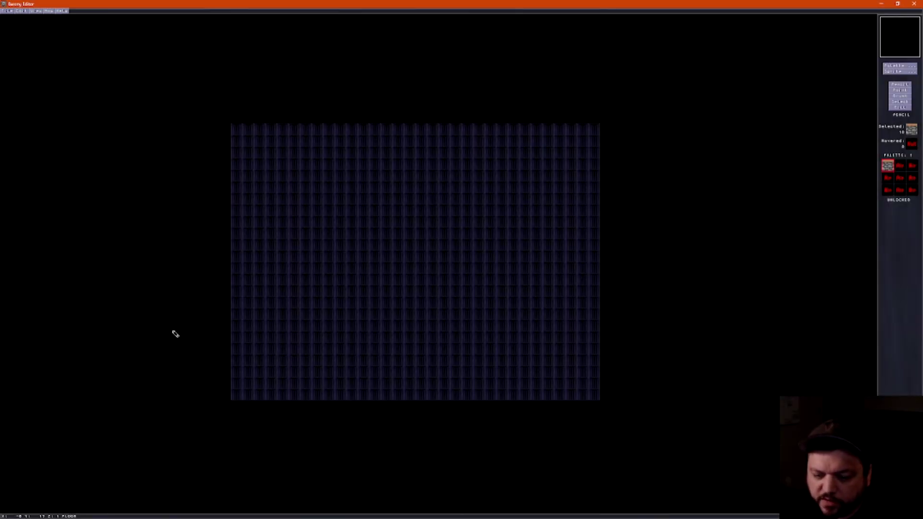
{"action": "scroll", "coordinate": [175, 334], "scroll_direction": "up", "scroll_amount": 1}
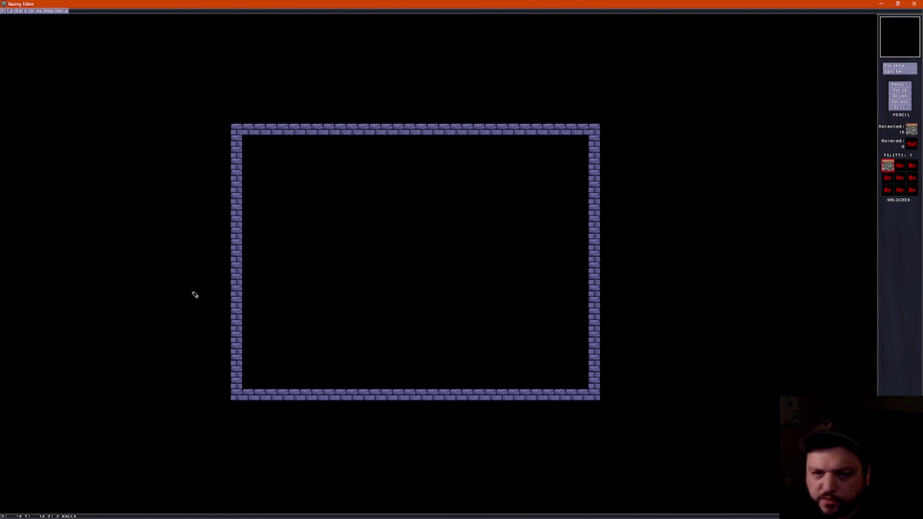
{"action": "scroll", "coordinate": [195, 294], "scroll_direction": "up", "scroll_amount": 1}
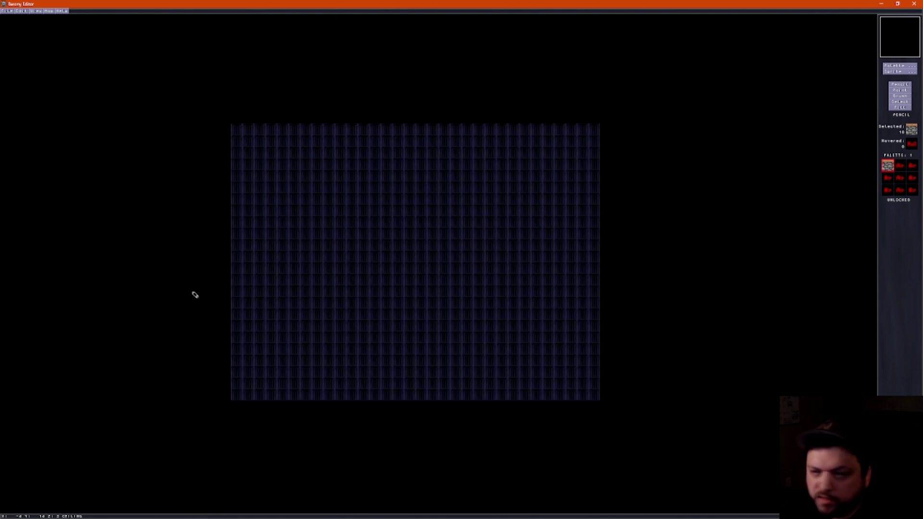
{"action": "scroll", "coordinate": [359, 266], "scroll_direction": "down", "scroll_amount": 1}
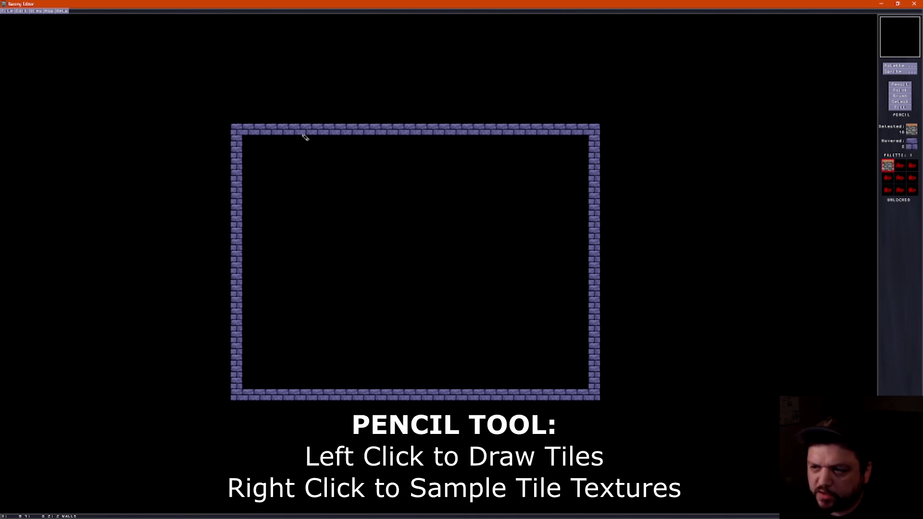
Sample the border's blue brick texture into the palette, and fill the border walls with the Cobblestone Mine Wall texture using the Fill tool.
{"action": "right_click", "coordinate": [304, 130]}
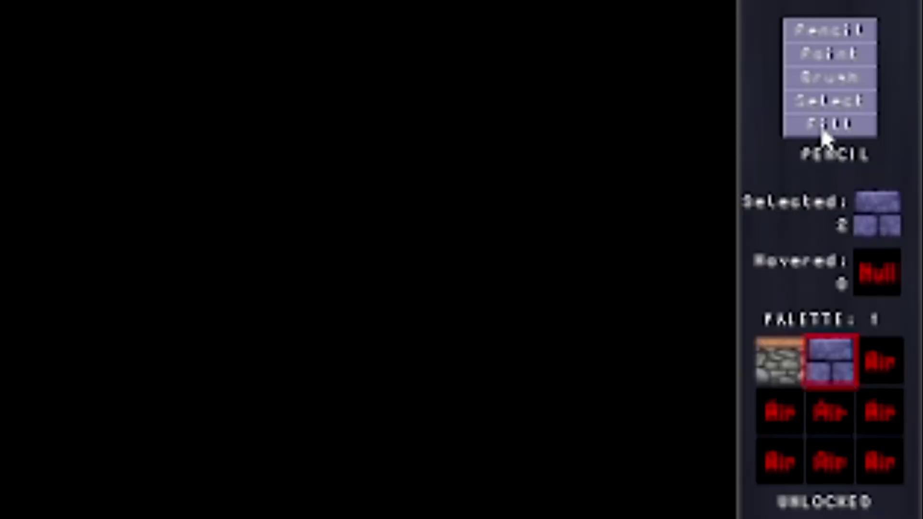
{"action": "left_click", "coordinate": [822, 133]}
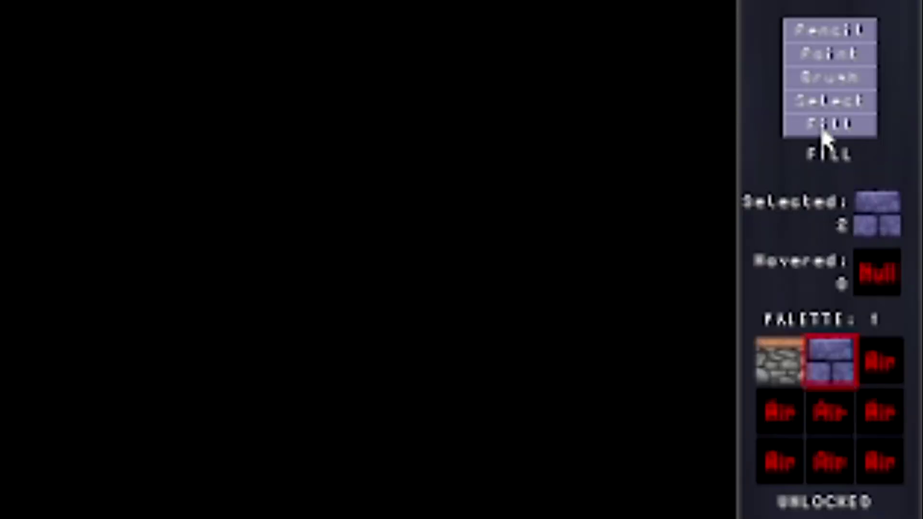
{"action": "left_click", "coordinate": [789, 374]}
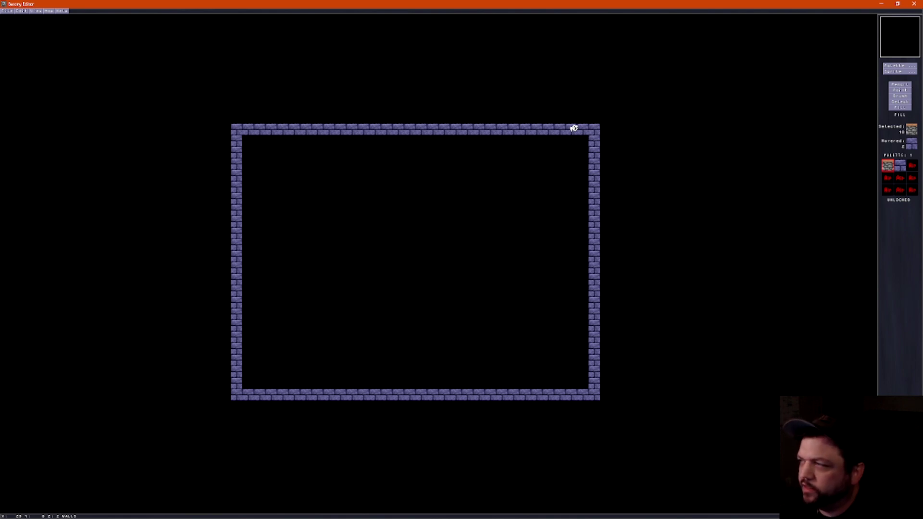
{"action": "left_click", "coordinate": [512, 126]}
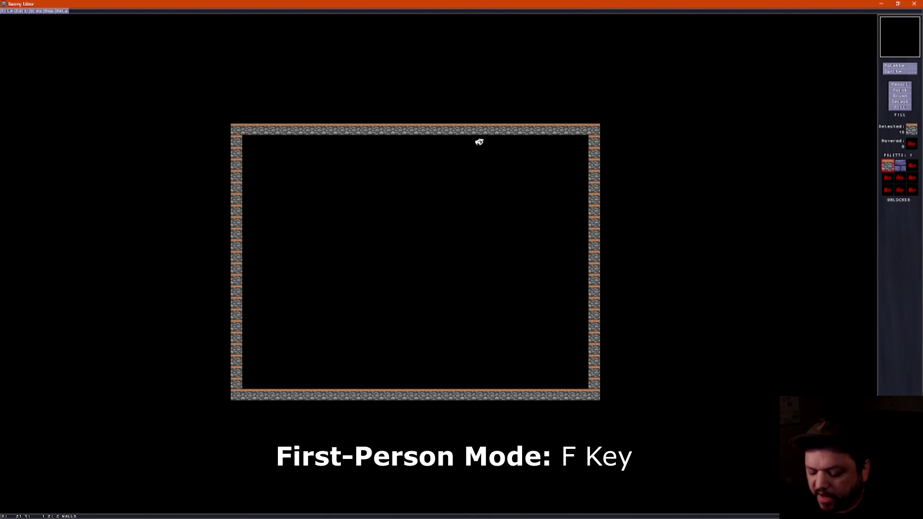
Enter first-person mode and move around the room to examine its walls, floor and ceiling.
{"action": "key", "text": "f"}
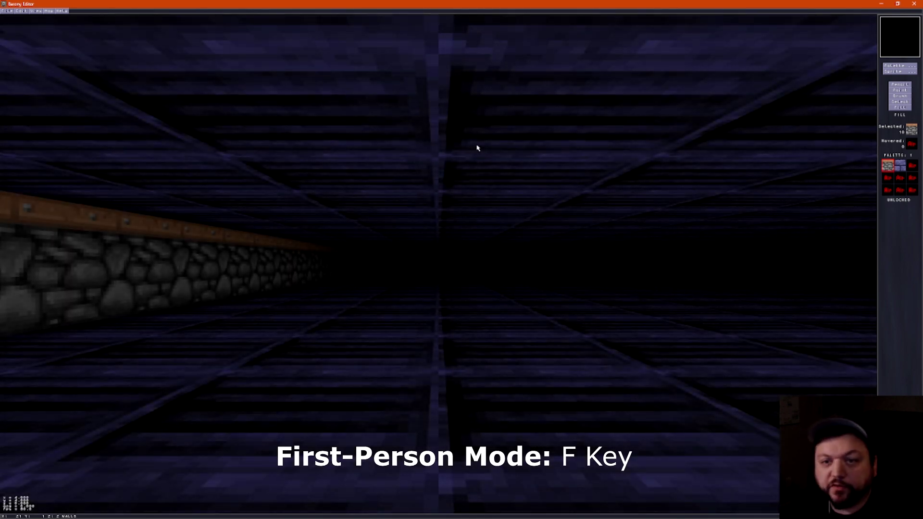
{"action": "key", "text": "Left"}
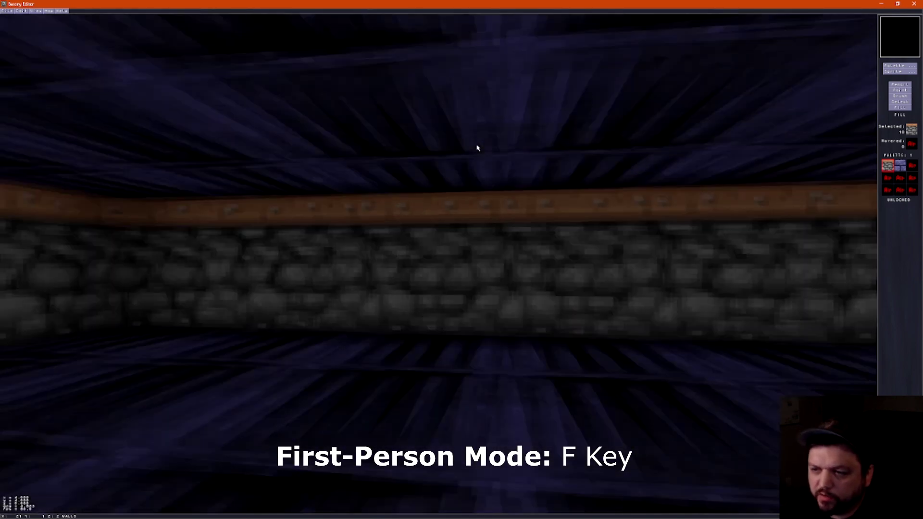
{"action": "key", "text": "Up"}
{"action": "key", "text": "Right"}
{"action": "key", "text": "Right"}
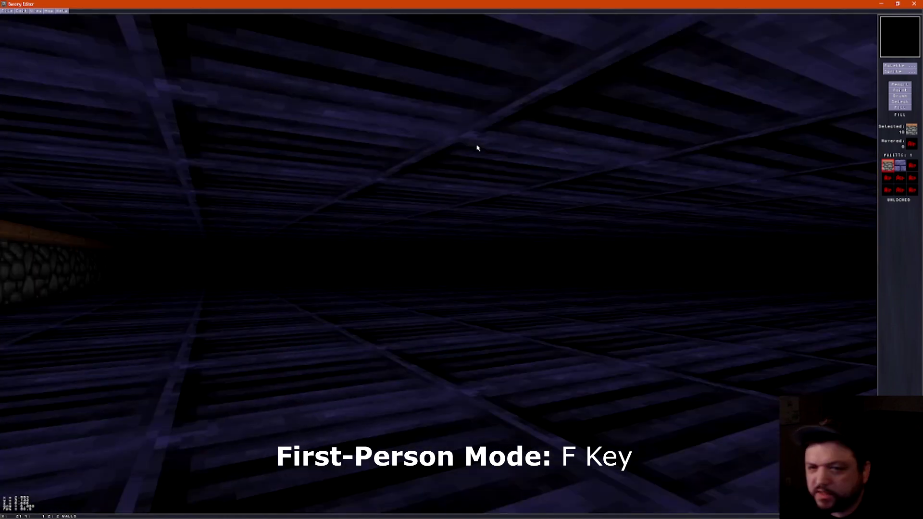
{"action": "key", "text": "Left"}
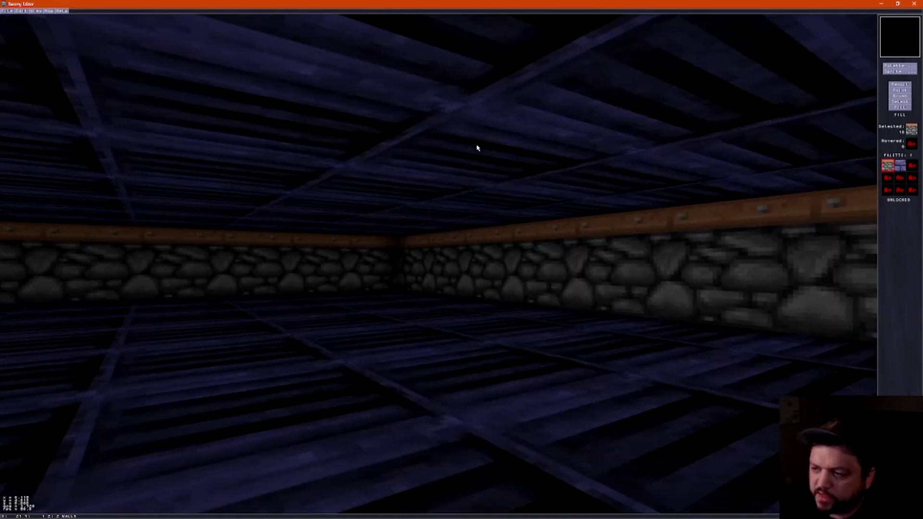
{"action": "key", "text": "Left"}
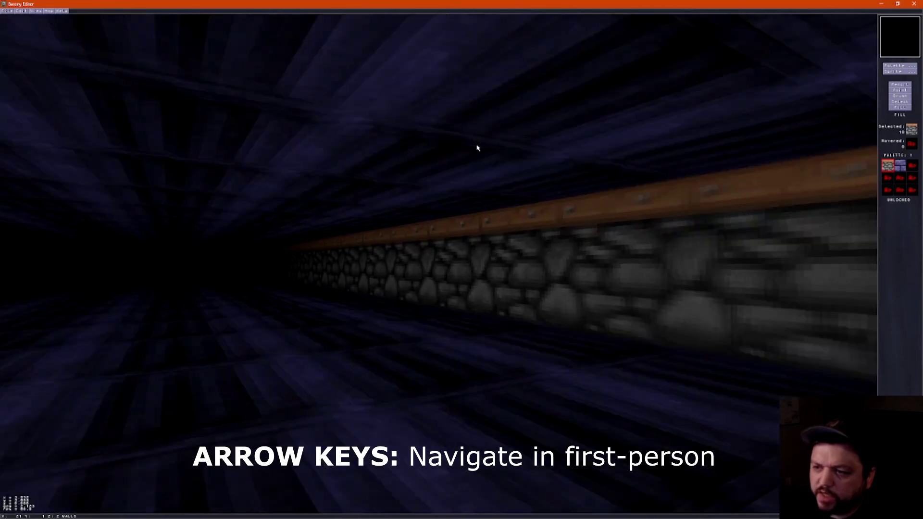
{"action": "key", "text": "Down"}
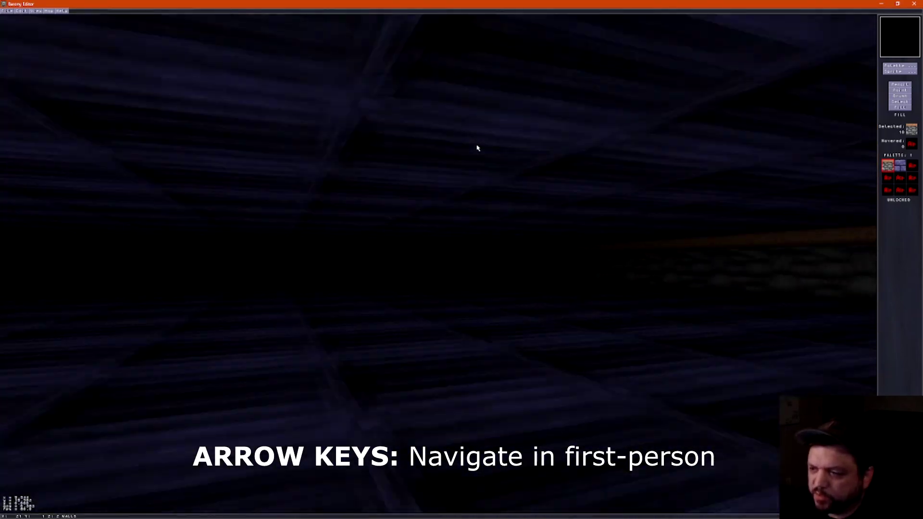
{"action": "key", "text": "Down"}
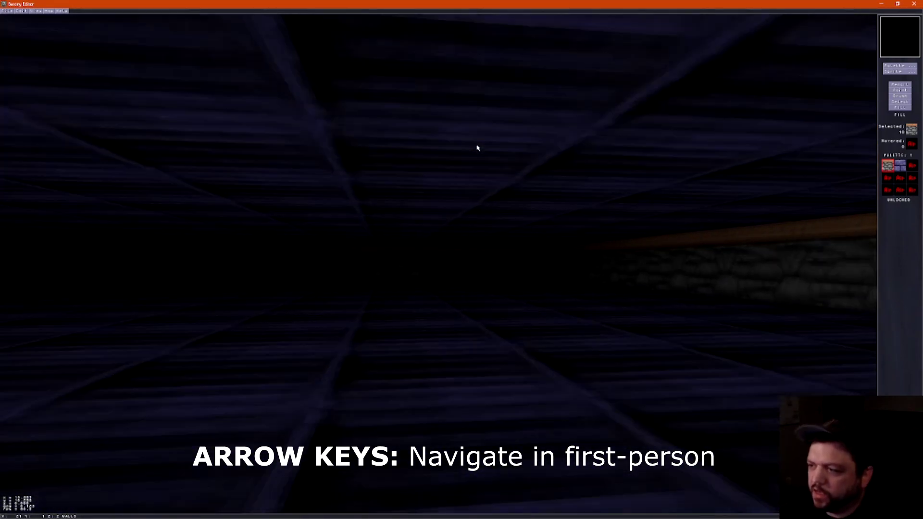
{"action": "key", "text": "Up"}
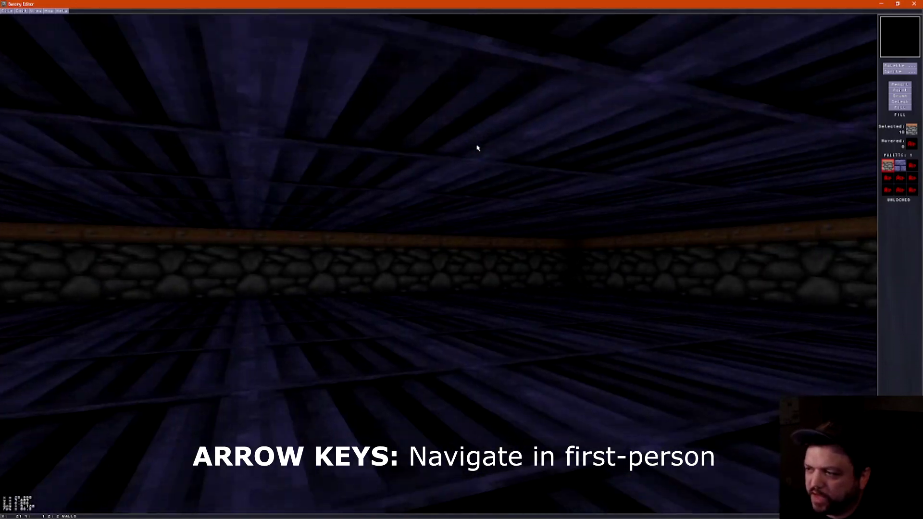
{"action": "key", "text": "Left"}
{"action": "key", "text": "Right"}
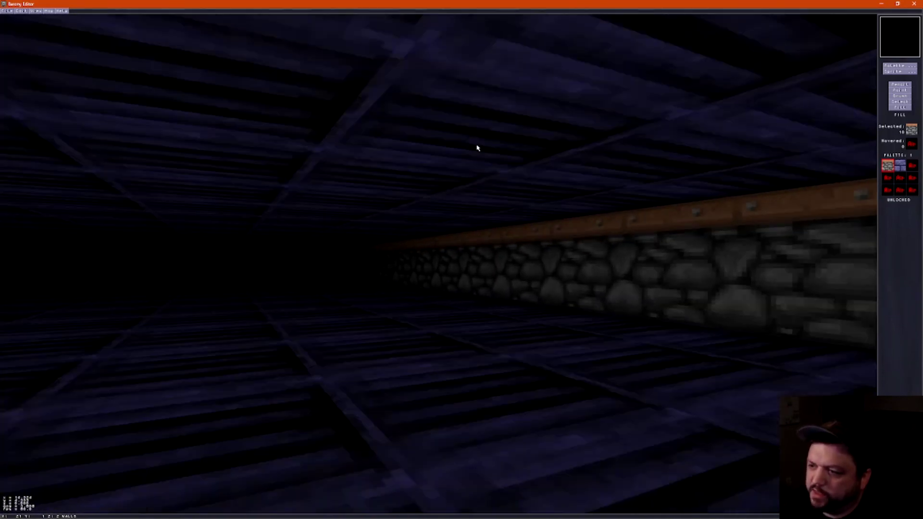
{"action": "key", "text": "Right"}
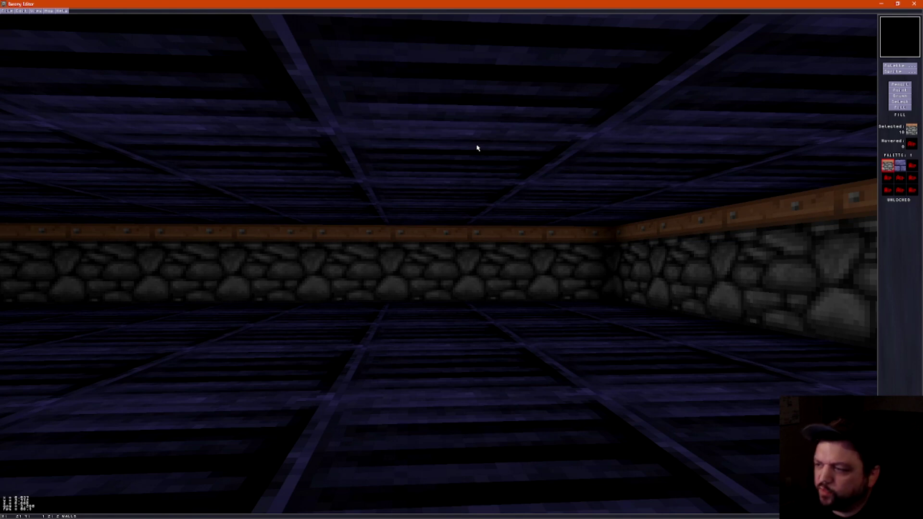
Leave first-person mode, choose the brown dirt texture (tile 13) for the third palette slot, and fill the floor layer with it.
{"action": "key", "text": "ctrl+f"}
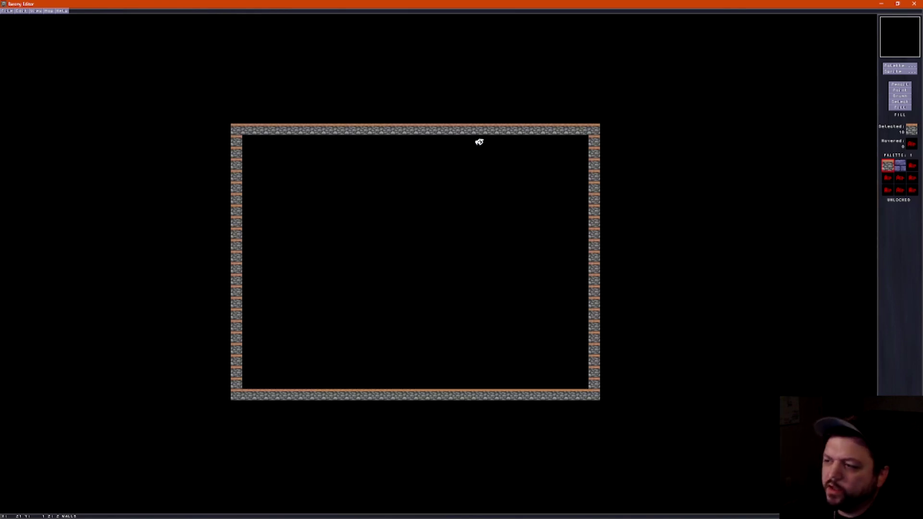
{"action": "left_click", "coordinate": [900, 66]}
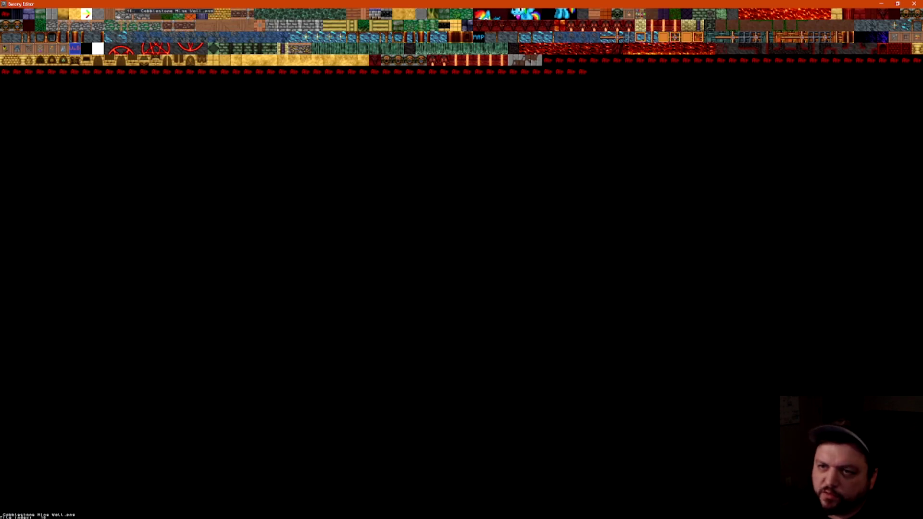
{"action": "left_click", "coordinate": [156, 14]}
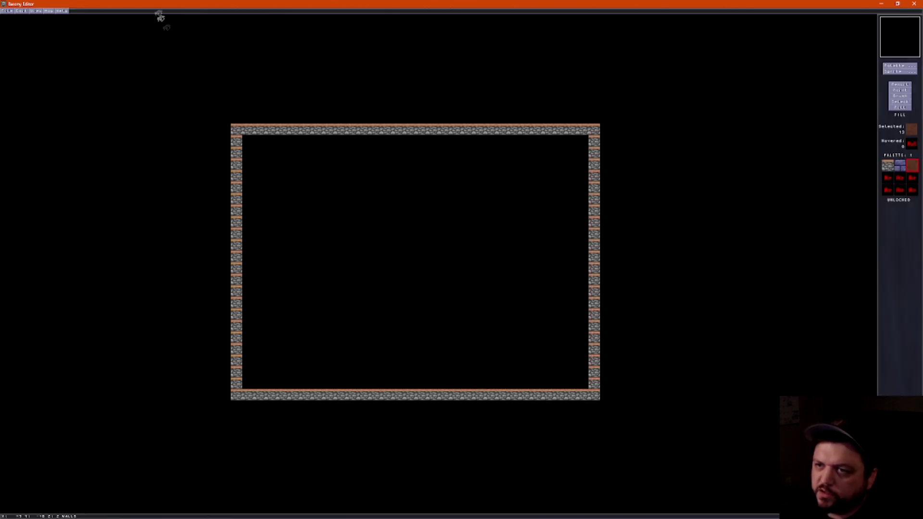
{"action": "scroll", "coordinate": [478, 289], "scroll_direction": "down", "scroll_amount": 1}
{"action": "scroll", "coordinate": [438, 274], "scroll_direction": "up", "scroll_amount": 1}
{"action": "scroll", "coordinate": [444, 274], "scroll_direction": "down", "scroll_amount": 1}
{"action": "left_click", "coordinate": [454, 258]}
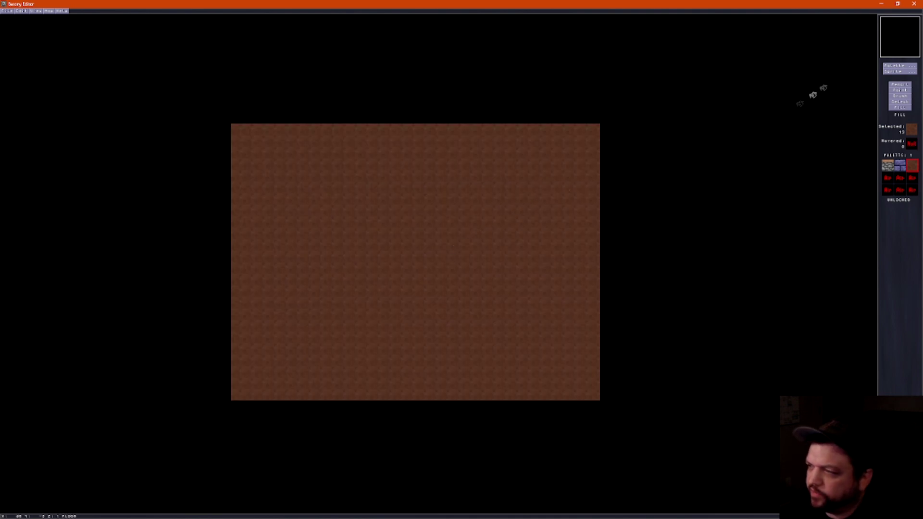
Choose the grey brick texture (tile 12) for the fourth palette slot and return to the walls layer.
{"action": "left_click", "coordinate": [898, 67]}
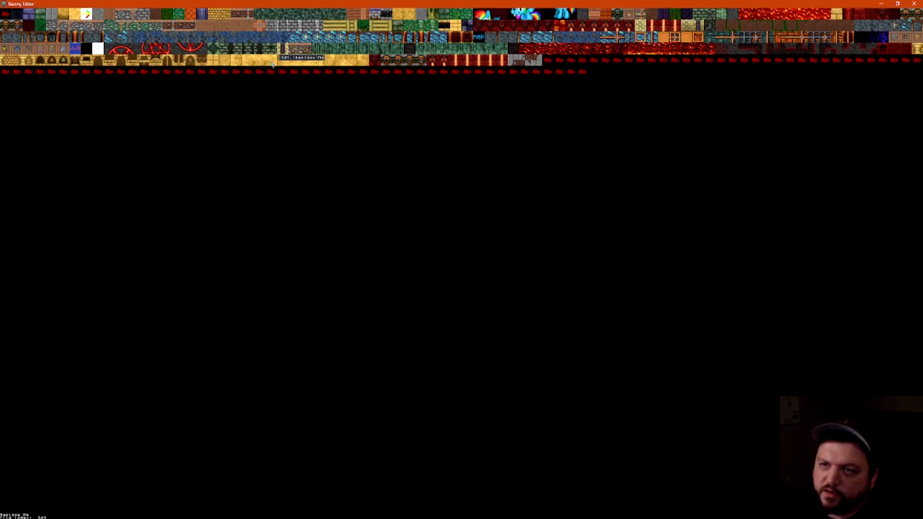
{"action": "left_click", "coordinate": [147, 18]}
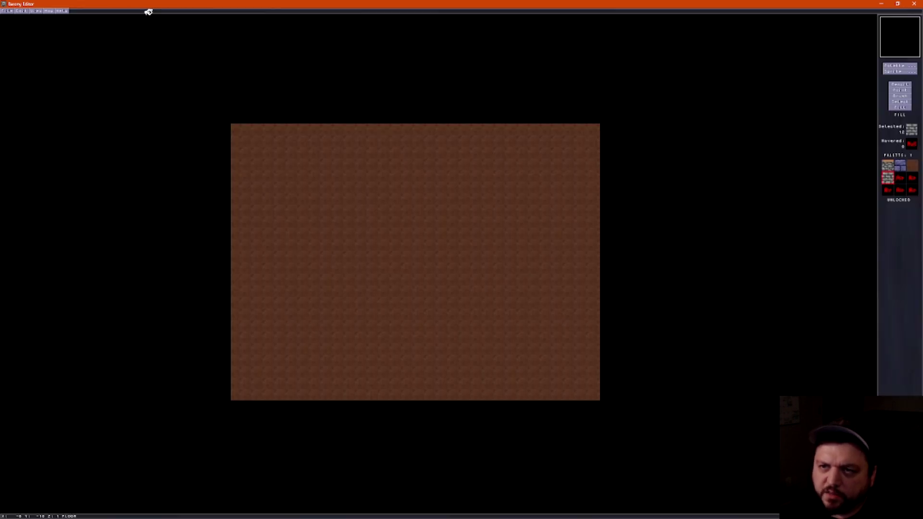
{"action": "scroll", "coordinate": [447, 231], "scroll_direction": "up", "scroll_amount": 1}
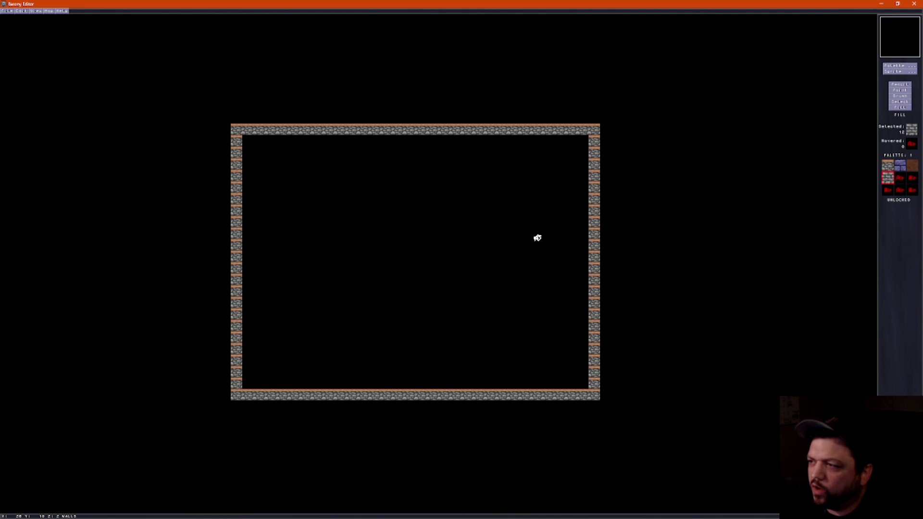
{"action": "scroll", "coordinate": [538, 238], "scroll_direction": "up", "scroll_amount": 1}
{"action": "scroll", "coordinate": [537, 237], "scroll_direction": "down", "scroll_amount": 1}
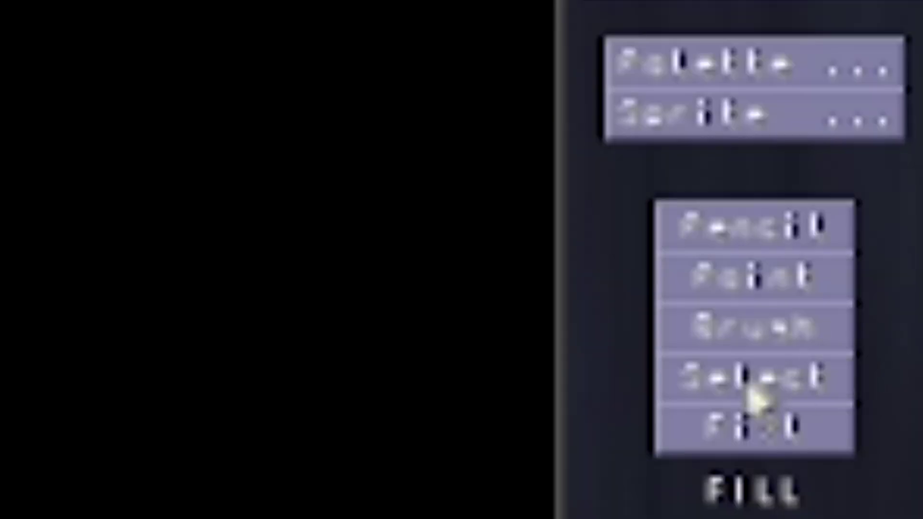
Select the entire walls layer, copy its border walls, and paste them onto the ceiling layer at the same position.
{"action": "left_click", "coordinate": [748, 384]}
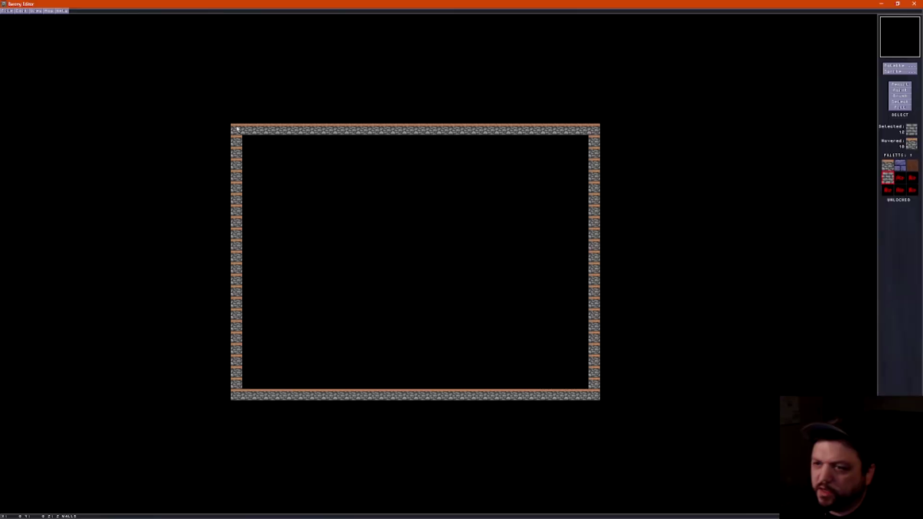
{"action": "left_click_drag", "start_coordinate": [236, 128], "coordinate": [596, 397]}
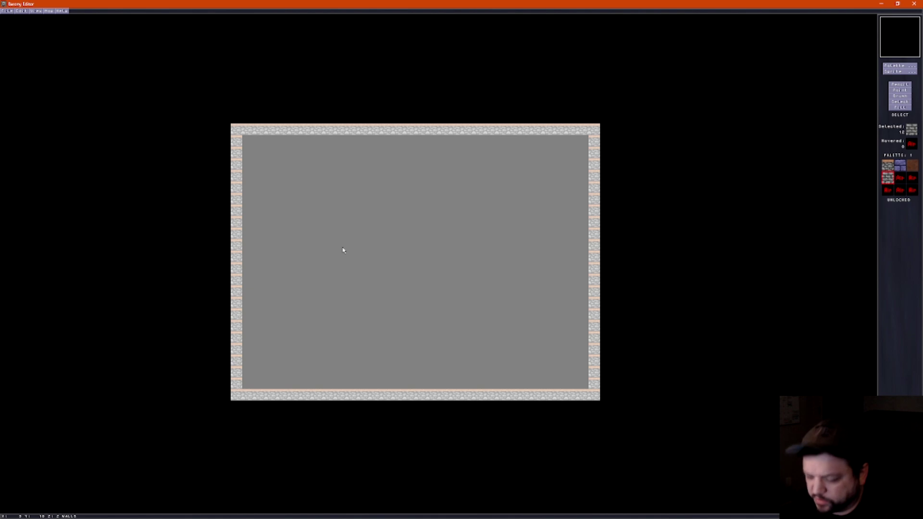
{"action": "key", "text": "Escape"}
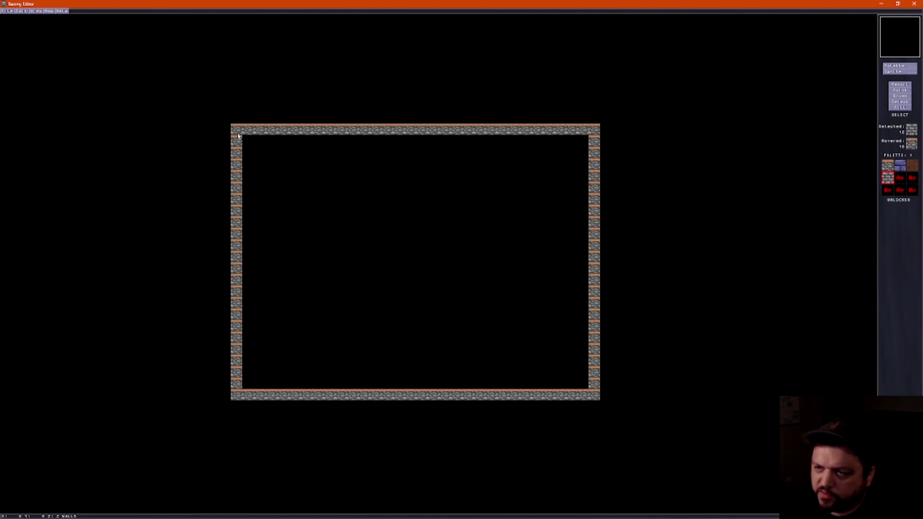
{"action": "scroll", "coordinate": [238, 136], "scroll_direction": "up", "scroll_amount": 1}
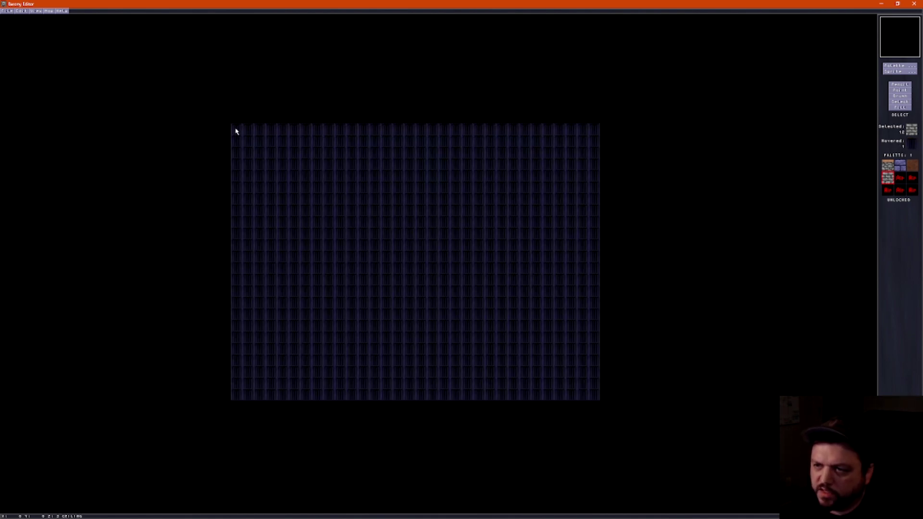
{"action": "key", "text": "ctrl+v"}
{"action": "left_click", "coordinate": [236, 130]}
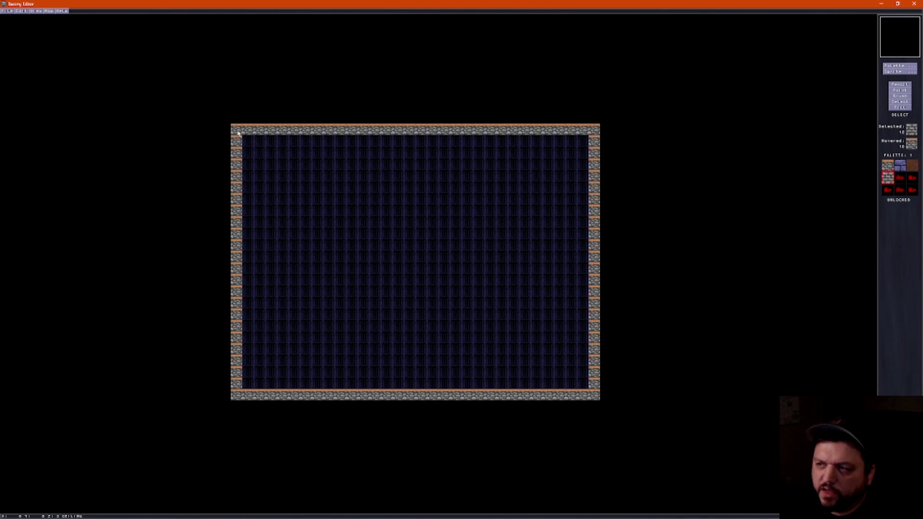
Fill the ceiling layer's border with the grey brick texture (tile 12) and clear its interior to Air using the Fill tool.
{"action": "left_click", "coordinate": [901, 108]}
{"action": "left_click", "coordinate": [453, 126]}
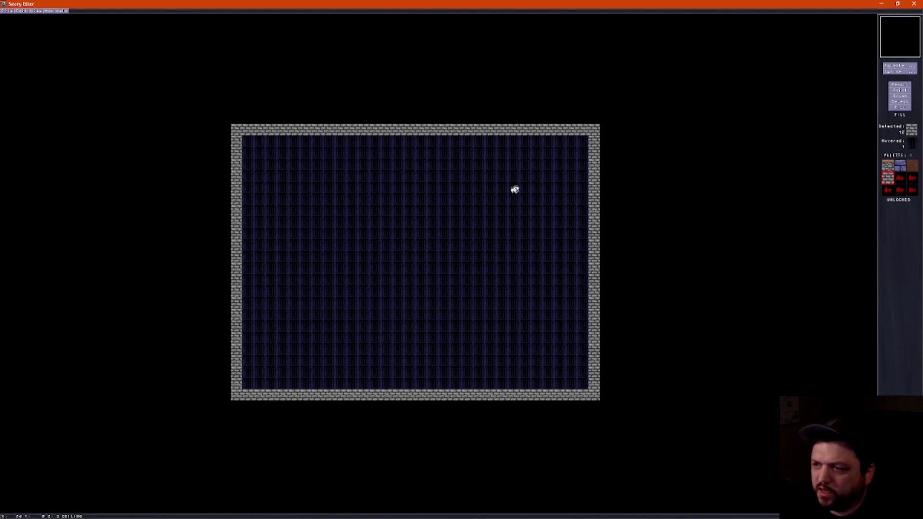
{"action": "scroll", "coordinate": [487, 205], "scroll_direction": "down", "scroll_amount": 1}
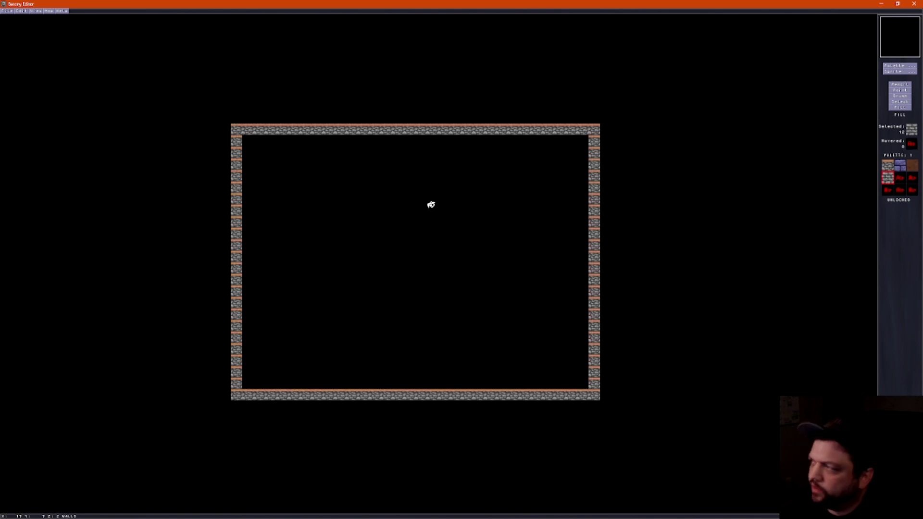
{"action": "key", "text": "5"}
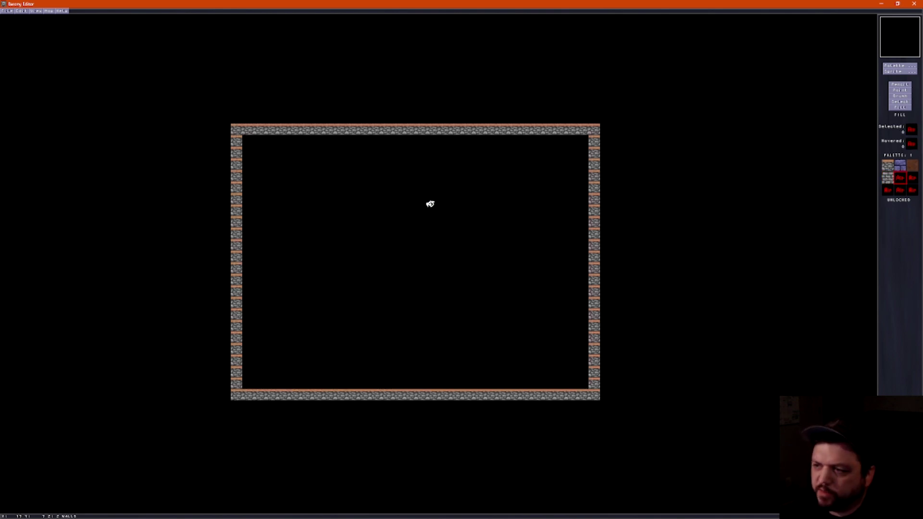
{"action": "scroll", "coordinate": [430, 204], "scroll_direction": "up", "scroll_amount": 1}
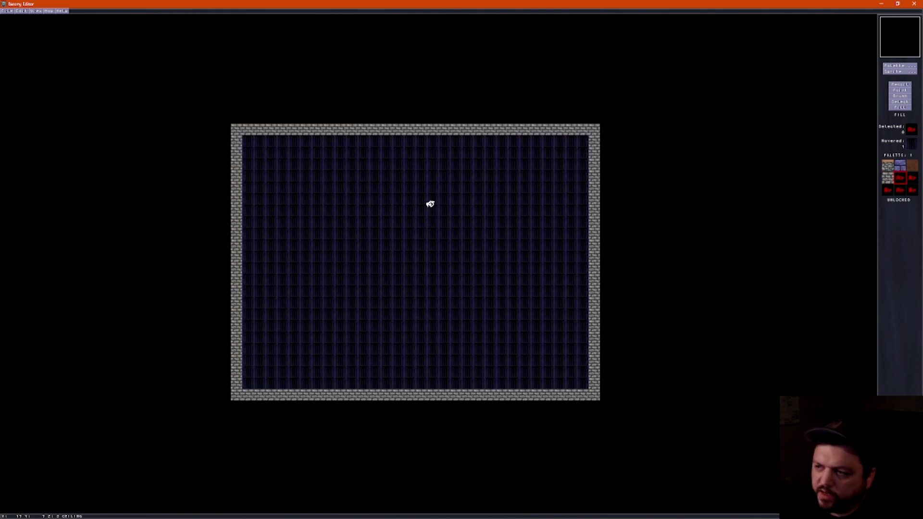
{"action": "left_click", "coordinate": [412, 184]}
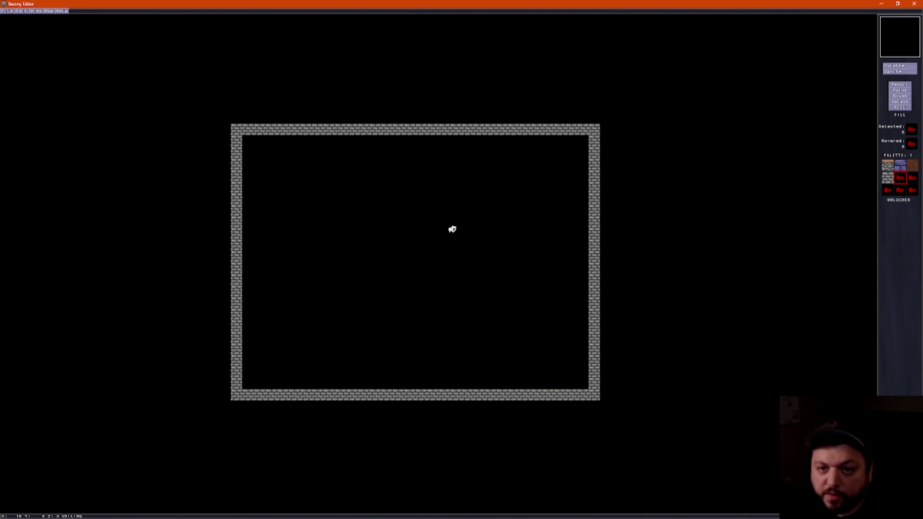
Walk through the room in first-person mode to examine its two-level walls, dirt floor and ceiling, and return to the map view.
{"action": "key", "text": "f"}
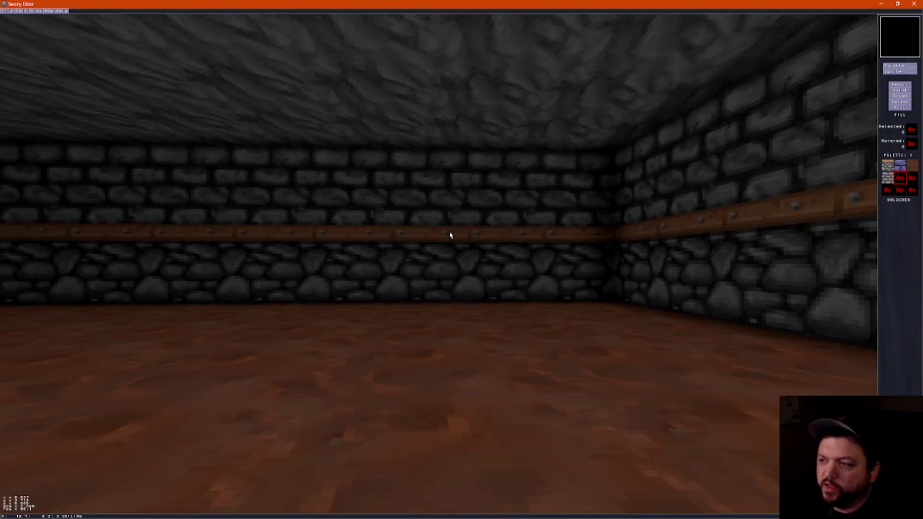
{"action": "key", "text": "Right"}
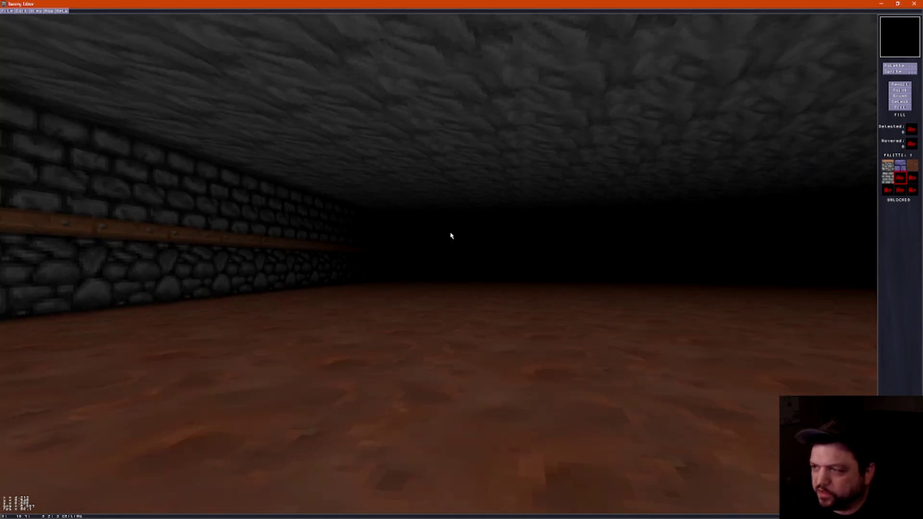
{"action": "key", "text": "Up"}
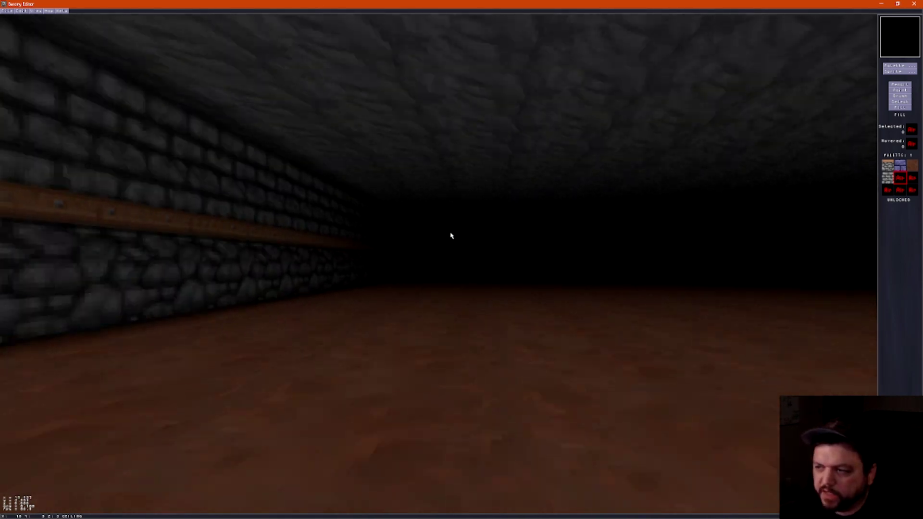
{"action": "key", "text": "Up"}
{"action": "key", "text": "f"}
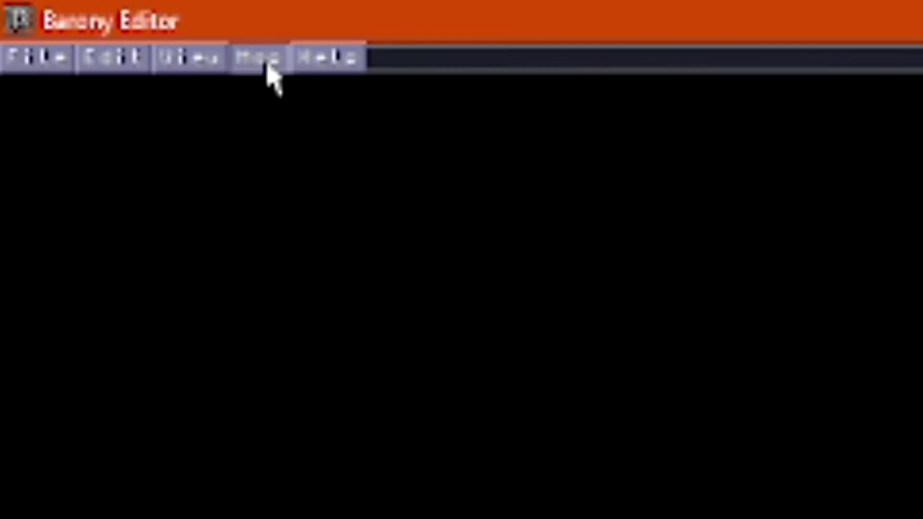
Open the map attributes, name the map "Baby's First Dungeon: Floor 1", and enter the author's name.
{"action": "left_click", "coordinate": [49, 11]}
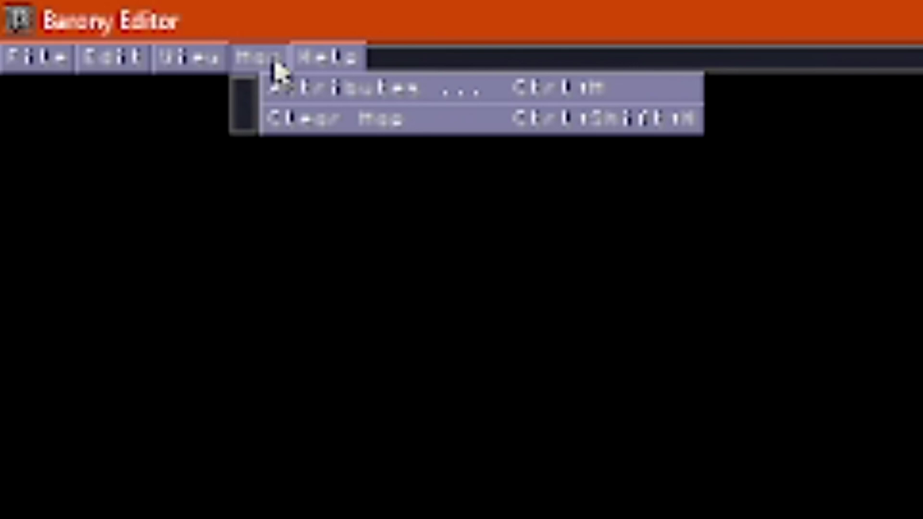
{"action": "left_click", "coordinate": [301, 89]}
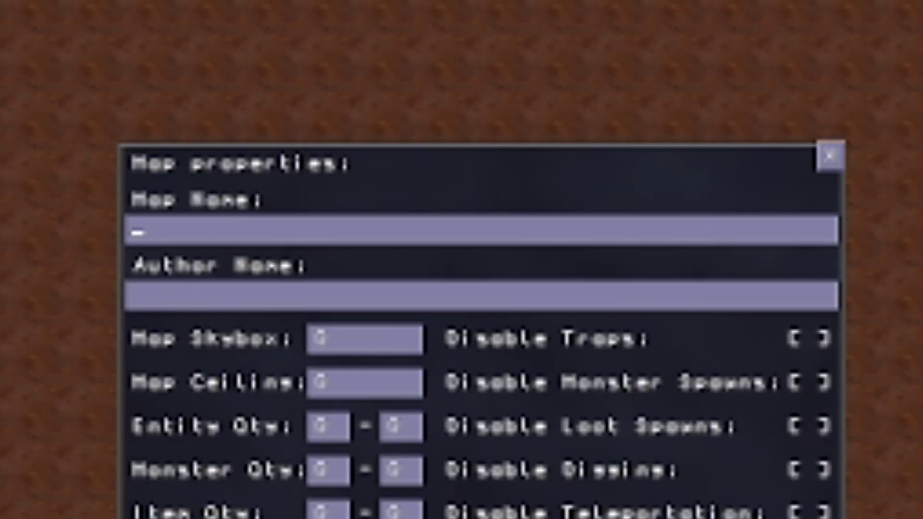
{"action": "type", "text": "Gabes'"}
{"action": "key", "text": "BackSpace"}
{"action": "key", "text": "BackSpace"}
{"action": "type", "text": "'s First Dungeon"}
{"action": "key", "text": "BackSpace"}
{"action": "key", "text": "BackSpace"}
{"action": "key", "text": "BackSpace"}
{"action": "key", "text": "BackSpace"}
{"action": "type", "text": "geon: Floor 1"}
{"action": "key", "text": "Tab"}
{"action": "type", "text": "Josiah"}
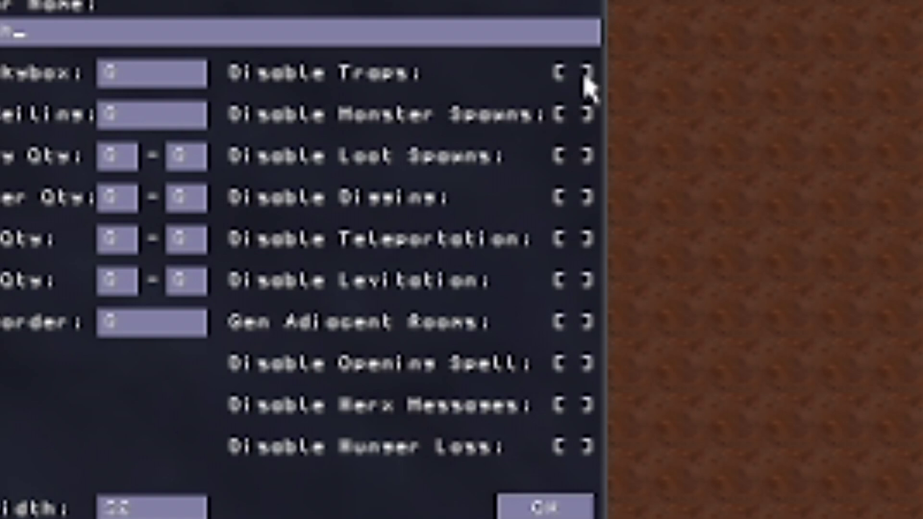
Disable traps, monster spawns, loot spawns, digging, teleportation and Herx messages in the map properties.
{"action": "left_click", "coordinate": [579, 75]}
{"action": "left_click", "coordinate": [575, 115]}
{"action": "left_click", "coordinate": [577, 155]}
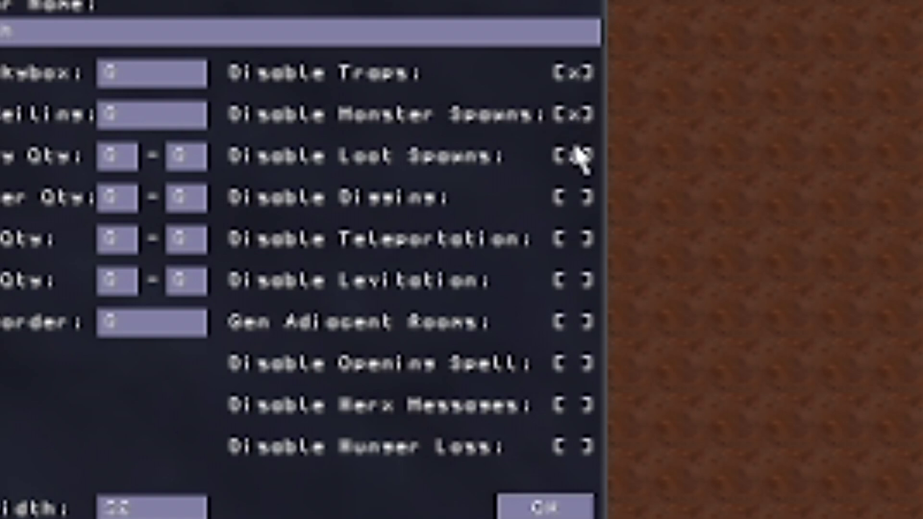
{"action": "left_click", "coordinate": [576, 198]}
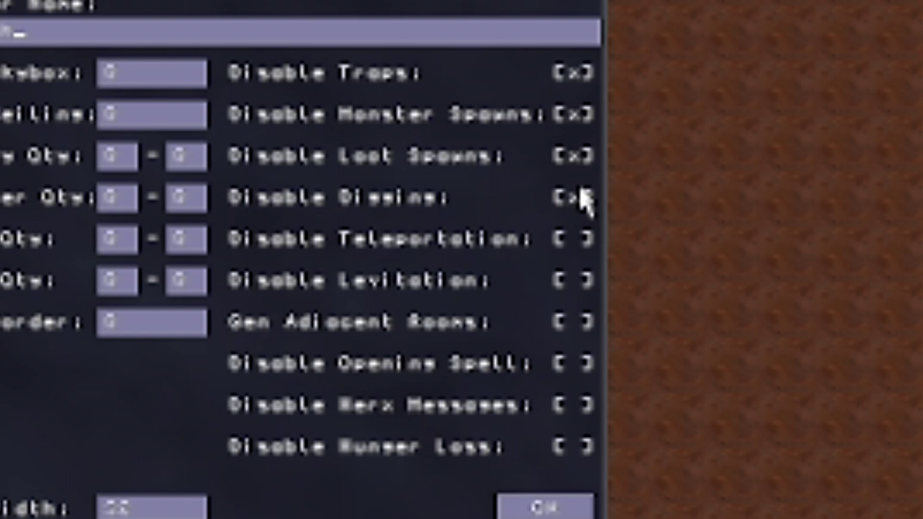
{"action": "left_click", "coordinate": [588, 241]}
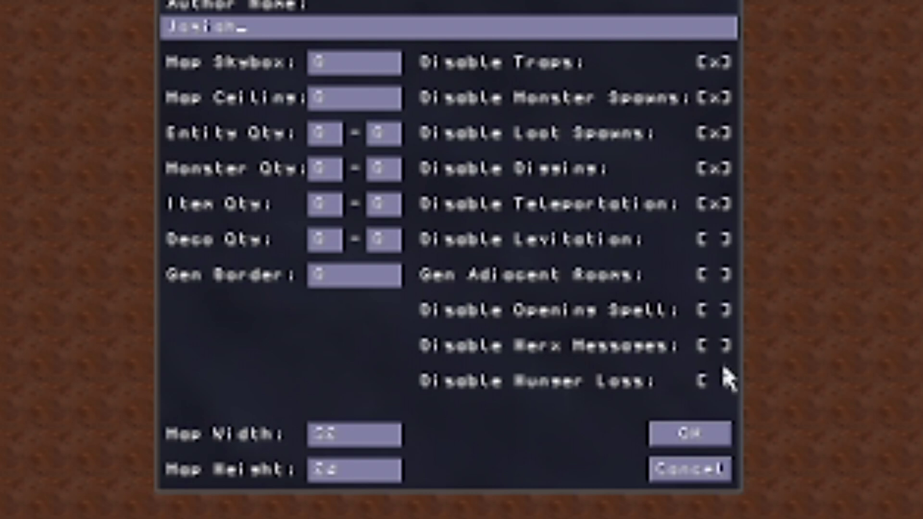
{"action": "left_click", "coordinate": [717, 346]}
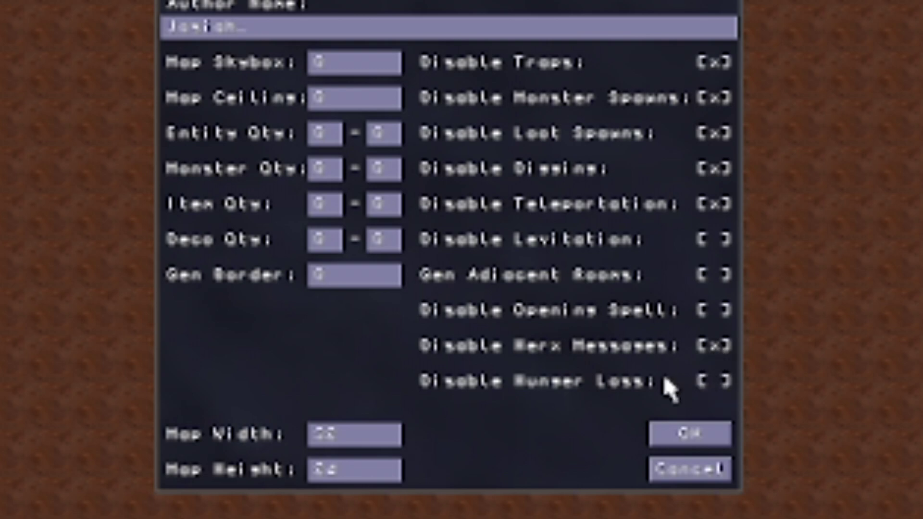
Set both the map width and map height to 15 and apply the map properties.
{"action": "left_click", "coordinate": [352, 439]}
{"action": "key", "text": "BackSpace"}
{"action": "key", "text": "BackSpace"}
{"action": "key", "text": "BackSpace"}
{"action": "type", "text": "15"}
{"action": "key", "text": "Tab"}
{"action": "key", "text": "BackSpace"}
{"action": "key", "text": "BackSpace"}
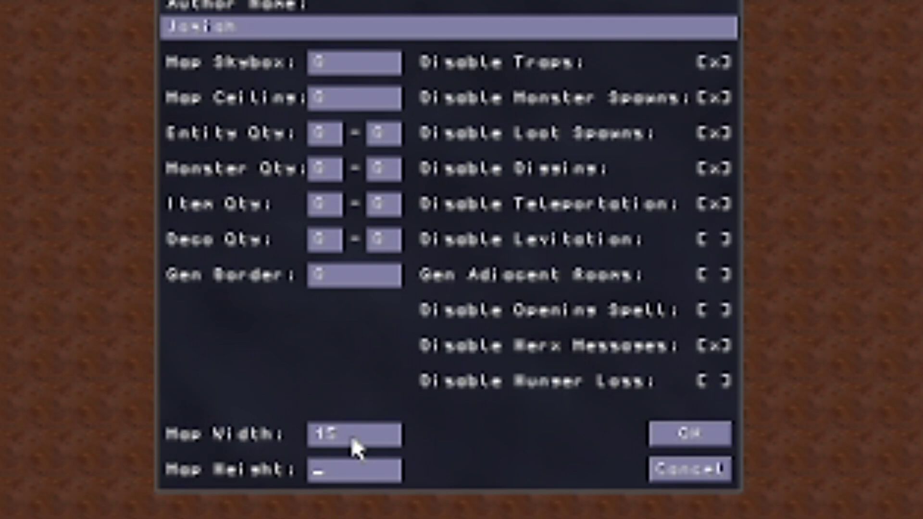
{"action": "type", "text": "15"}
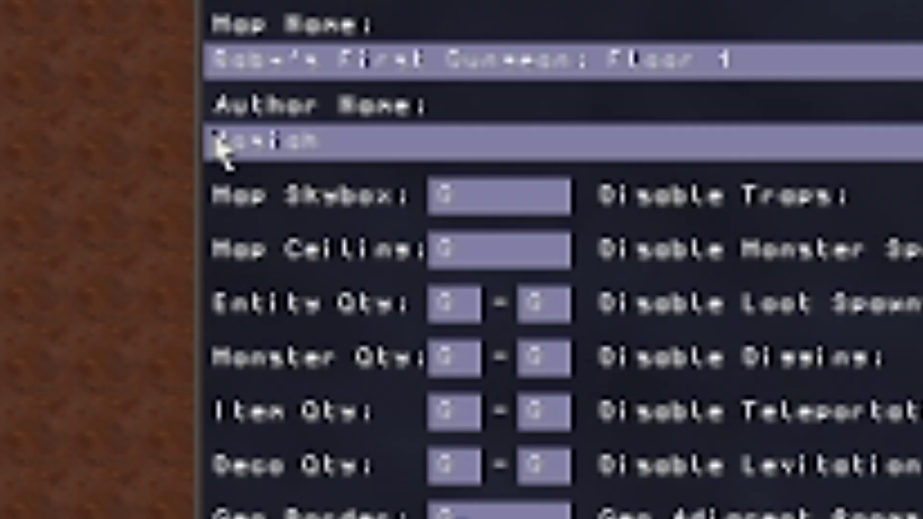
{"action": "left_click", "coordinate": [430, 231]}
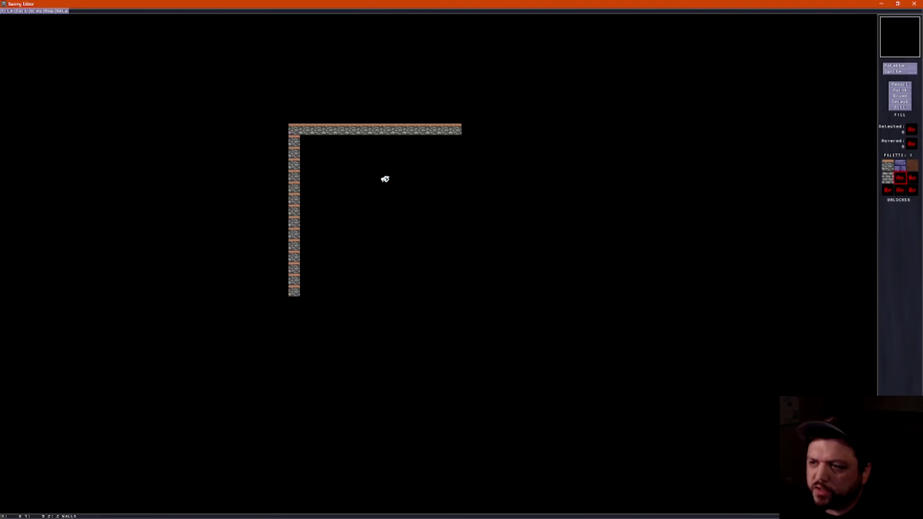
Look up a plain gray tile's index in the tile palette and review the ceiling setting in the map properties.
{"action": "scroll", "coordinate": [385, 179], "scroll_direction": "down", "scroll_amount": 1}
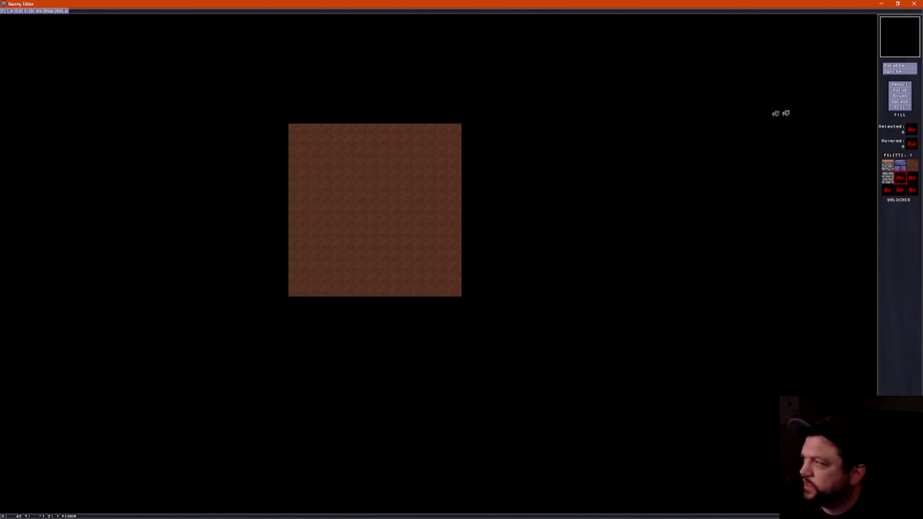
{"action": "key", "text": "p"}
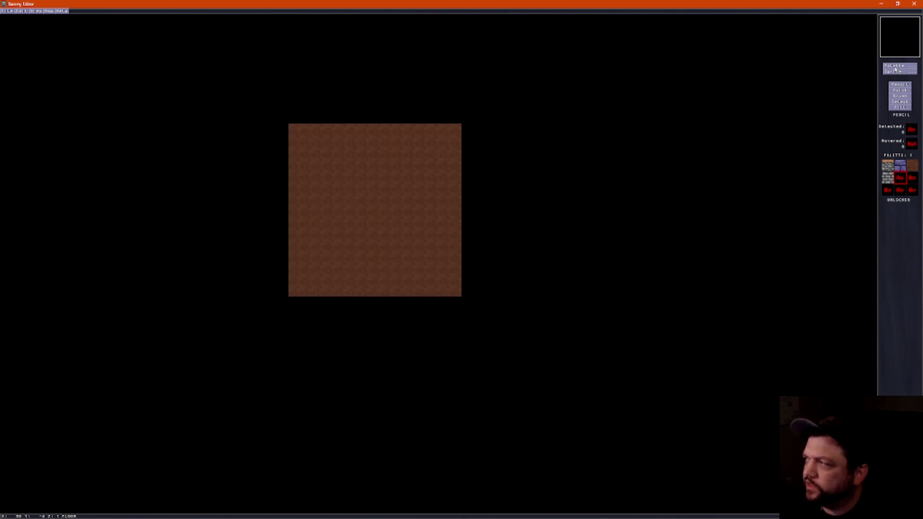
{"action": "left_click", "coordinate": [895, 66]}
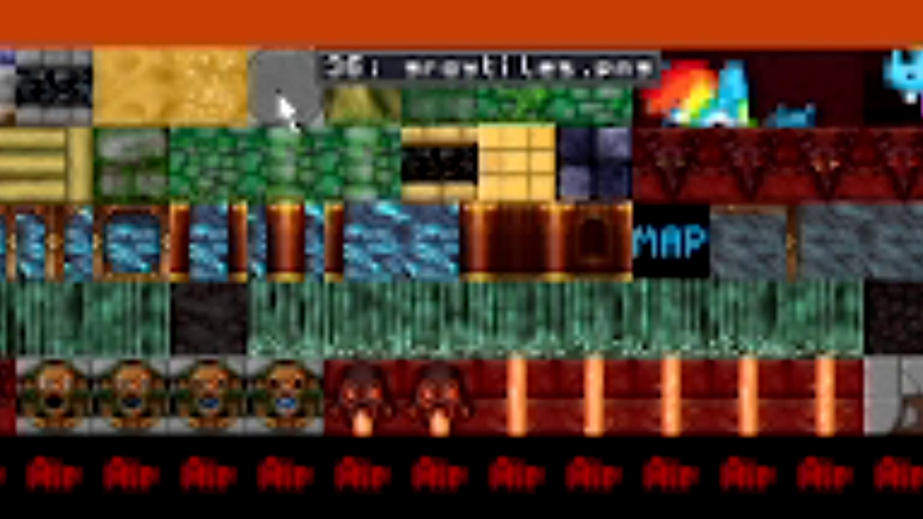
{"action": "left_click", "coordinate": [283, 107]}
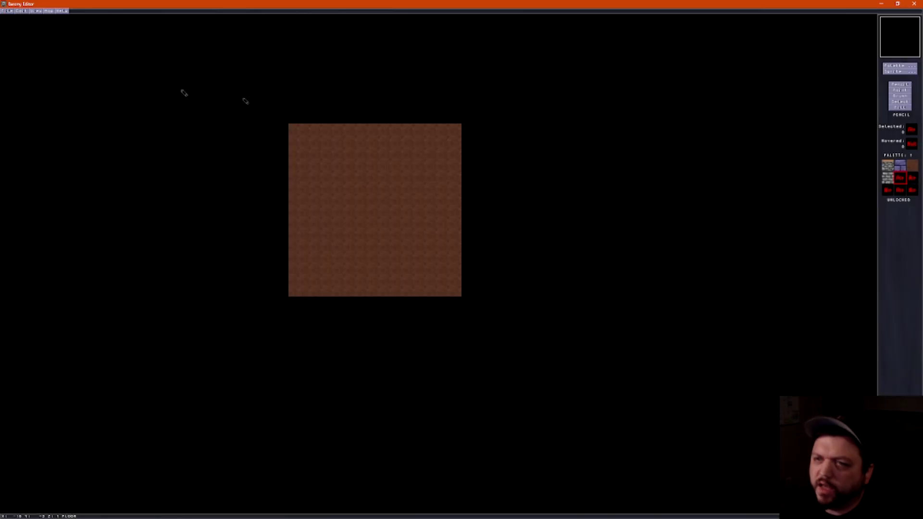
{"action": "left_click", "coordinate": [50, 11]}
{"action": "left_click", "coordinate": [52, 19]}
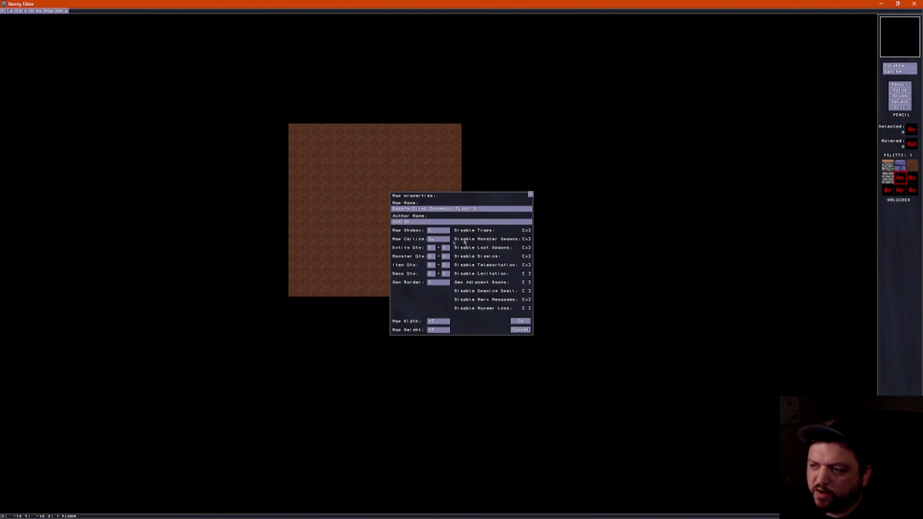
{"action": "left_click", "coordinate": [529, 195]}
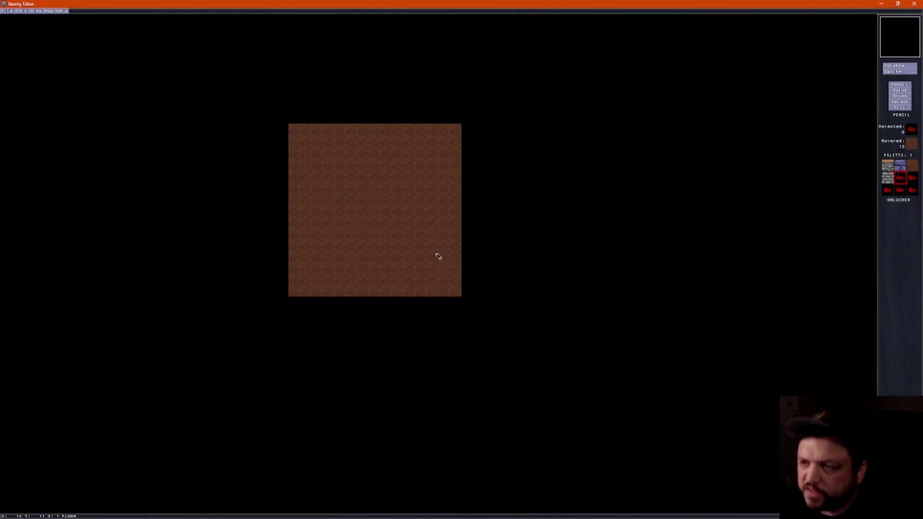
Examine the floor, wall and ceiling layers of the resized map for missing outer walls.
{"action": "scroll", "coordinate": [436, 254], "scroll_direction": "up", "scroll_amount": 2}
{"action": "scroll", "coordinate": [436, 254], "scroll_direction": "down", "scroll_amount": 2}
{"action": "scroll", "coordinate": [435, 254], "scroll_direction": "up", "scroll_amount": 1}
{"action": "scroll", "coordinate": [436, 256], "scroll_direction": "down", "scroll_amount": 1}
{"action": "scroll", "coordinate": [429, 254], "scroll_direction": "up", "scroll_amount": 2}
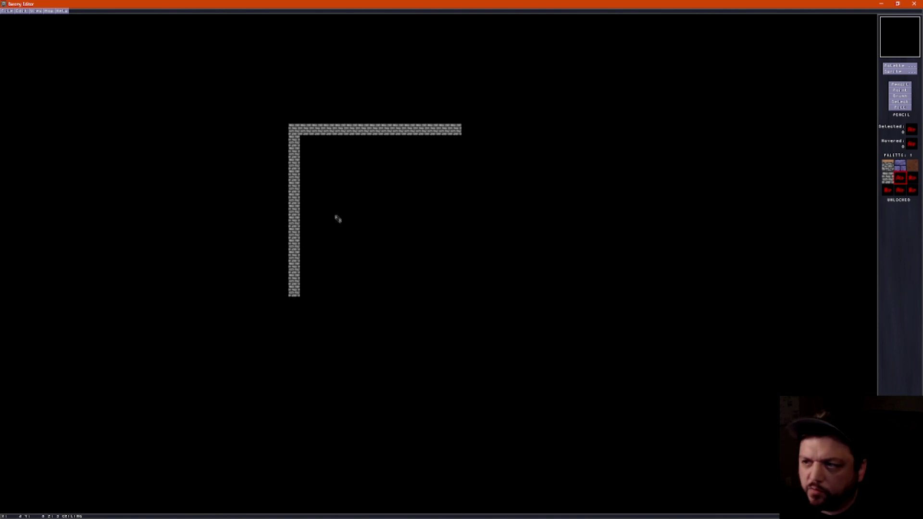
{"action": "scroll", "coordinate": [500, 254], "scroll_direction": "down", "scroll_amount": 2}
{"action": "scroll", "coordinate": [489, 251], "scroll_direction": "up", "scroll_amount": 2}
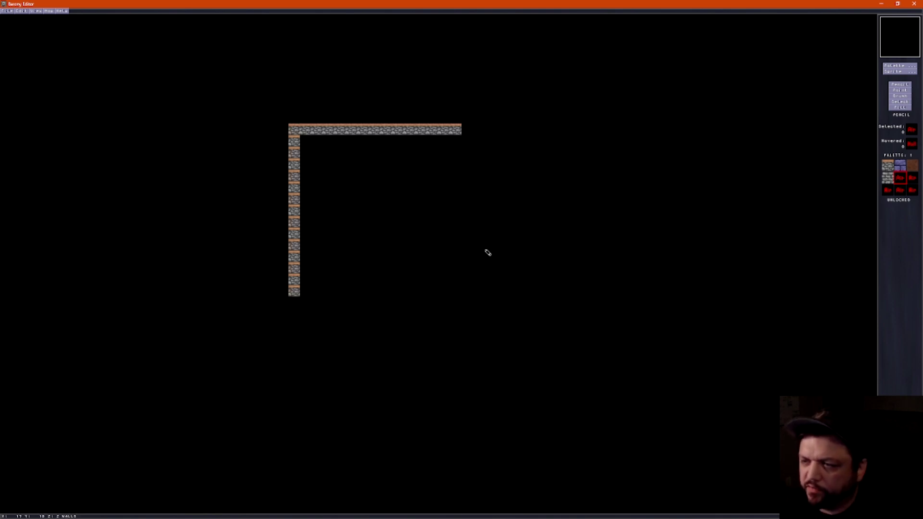
{"action": "scroll", "coordinate": [442, 251], "scroll_direction": "down", "scroll_amount": 2}
{"action": "scroll", "coordinate": [472, 266], "scroll_direction": "up", "scroll_amount": 1}
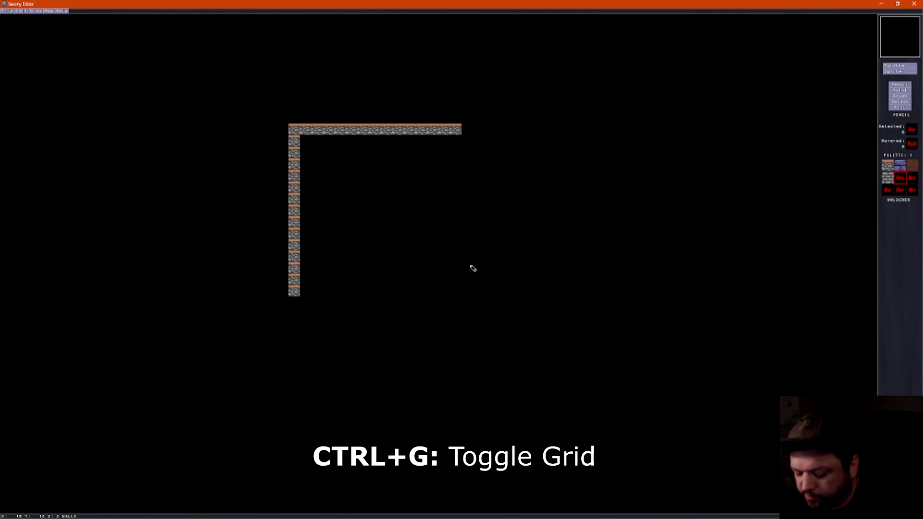
Show the grid and draw the stone wall tile along the map's bottom and right edges on the wall layer.
{"action": "key", "text": "ctrl+g"}
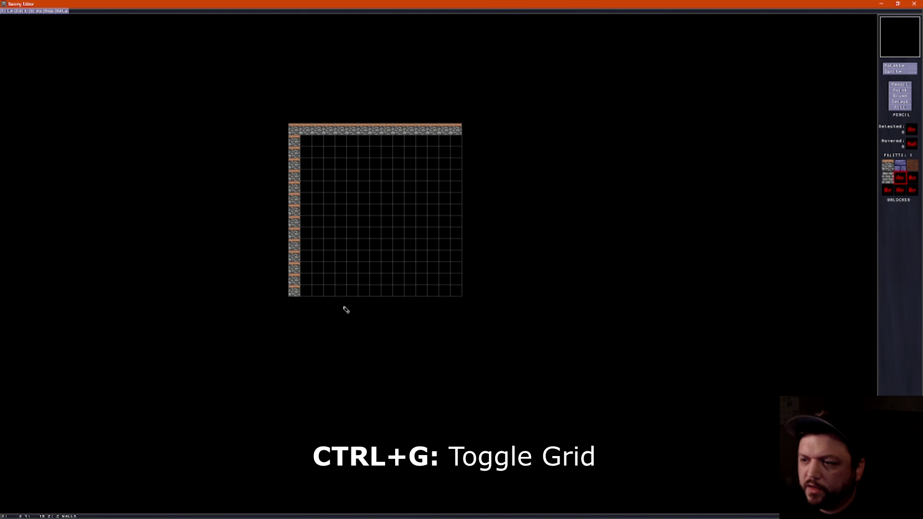
{"action": "right_click", "coordinate": [295, 292]}
{"action": "mouse_move", "coordinate": [303, 290]}
{"action": "left_mouse_down"}
{"action": "mouse_move", "coordinate": [461, 294]}
{"action": "mouse_move", "coordinate": [460, 137]}
{"action": "left_mouse_up"}
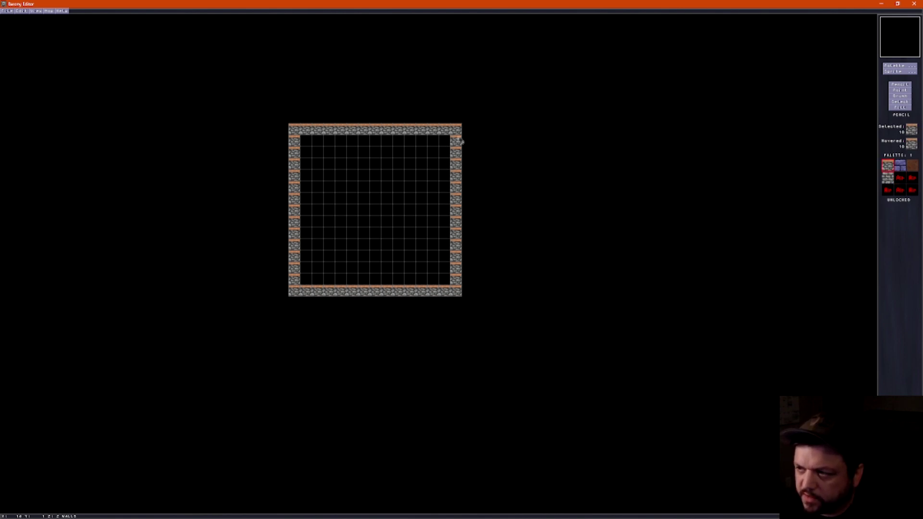
Draw the gray brick tile along the map's bottom and right edges on the ceiling layer to complete the border.
{"action": "scroll", "coordinate": [463, 184], "scroll_direction": "up", "scroll_amount": 1}
{"action": "right_click", "coordinate": [308, 293]}
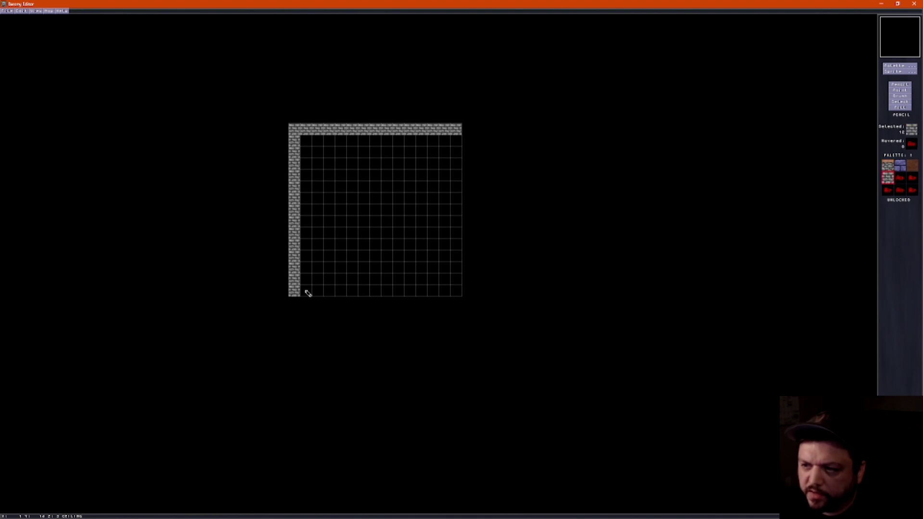
{"action": "left_click_drag", "start_coordinate": [309, 291], "coordinate": [375, 291]}
{"action": "key", "text": "ctrl+z"}
{"action": "left_click", "coordinate": [309, 293]}
{"action": "mouse_move", "coordinate": [309, 292]}
{"action": "left_mouse_down"}
{"action": "mouse_move", "coordinate": [462, 291]}
{"action": "mouse_move", "coordinate": [458, 129]}
{"action": "left_mouse_up"}
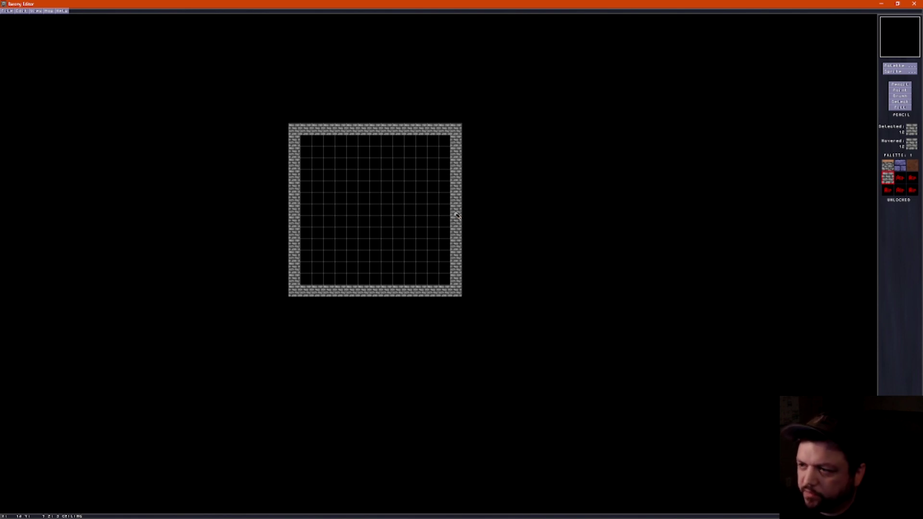
Look around the enclosed room in first-person mode to examine its walls, and return to the map view.
{"action": "scroll", "coordinate": [457, 216], "scroll_direction": "down", "scroll_amount": 2}
{"action": "key", "text": "ctrl+f"}
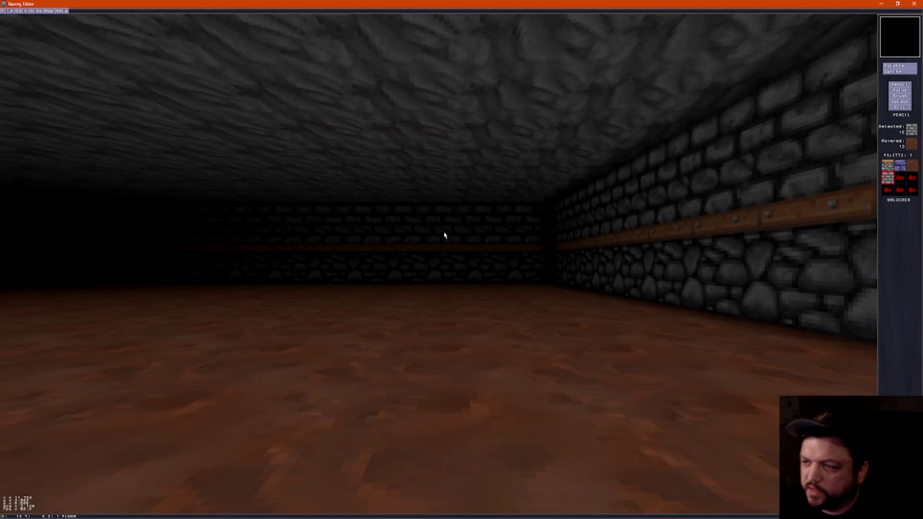
{"action": "key", "text": "Left"}
{"action": "key", "text": "Left"}
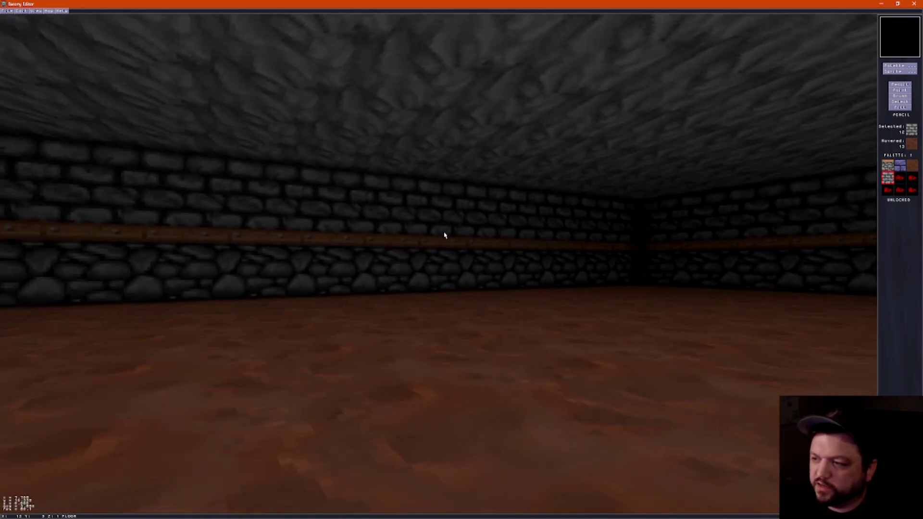
{"action": "key", "text": "Right"}
{"action": "key", "text": "ctrl+f"}
Erase a patch of floor tiles with air inside the room and inspect the resulting pit in first-person mode.
{"action": "scroll", "coordinate": [405, 203], "scroll_direction": "up", "scroll_amount": 1}
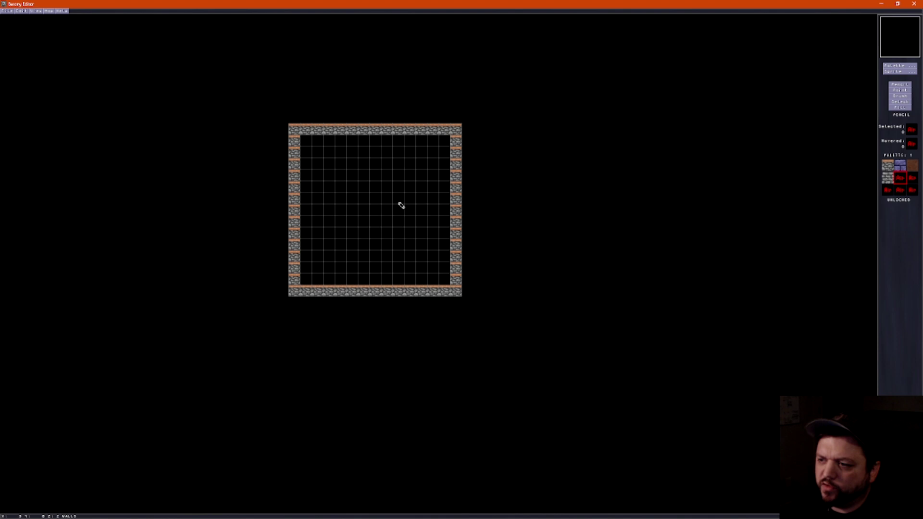
{"action": "scroll", "coordinate": [380, 207], "scroll_direction": "down", "scroll_amount": 1}
{"action": "mouse_move", "coordinate": [361, 199]}
{"action": "left_mouse_down"}
{"action": "mouse_move", "coordinate": [383, 218]}
{"action": "mouse_move", "coordinate": [375, 205]}
{"action": "left_mouse_up"}
{"action": "key", "text": "ctrl+f"}
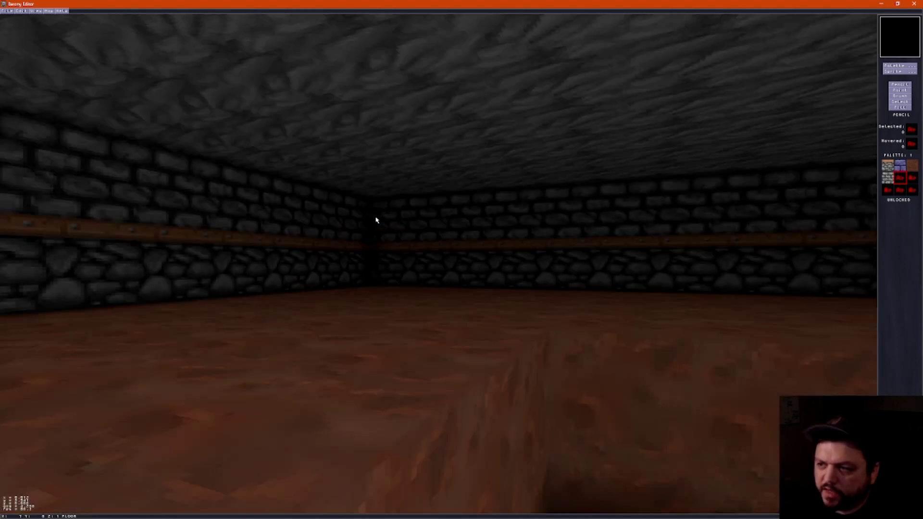
{"action": "scroll", "coordinate": [376, 220], "scroll_direction": "up", "scroll_amount": 1}
{"action": "key", "text": "ctrl+f"}
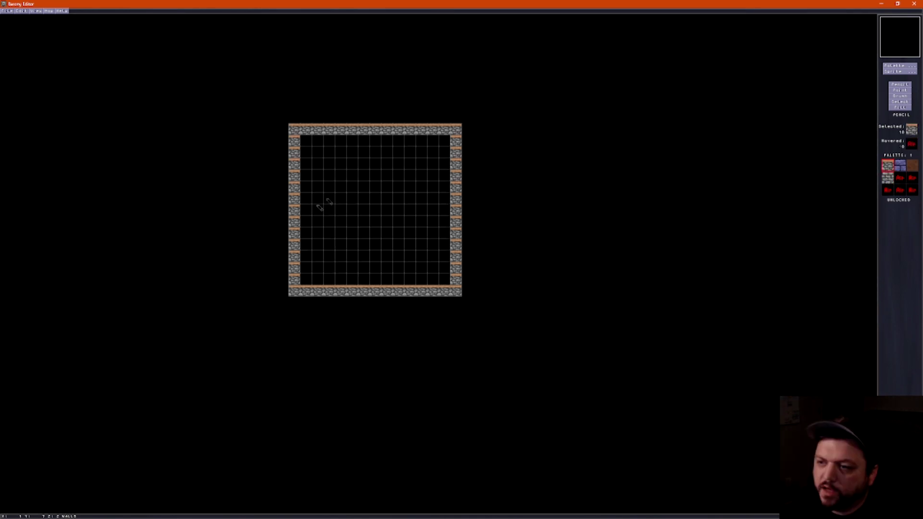
Draw several separate freehand wall segments inside the room with the stone wall tile on the wall layer.
{"action": "mouse_move", "coordinate": [342, 177]}
{"action": "left_mouse_down"}
{"action": "mouse_move", "coordinate": [328, 184]}
{"action": "mouse_move", "coordinate": [341, 225]}
{"action": "mouse_move", "coordinate": [388, 221]}
{"action": "left_mouse_up"}
{"action": "mouse_move", "coordinate": [387, 175]}
{"action": "left_mouse_down"}
{"action": "mouse_move", "coordinate": [421, 188]}
{"action": "mouse_move", "coordinate": [410, 245]}
{"action": "mouse_move", "coordinate": [328, 267]}
{"action": "left_mouse_up"}
{"action": "left_click_drag", "start_coordinate": [361, 238], "coordinate": [375, 238]}
Walk among the new interior walls in first-person mode to examine their height below the ceiling, and return to the map view.
{"action": "key", "text": "ctrl+f"}
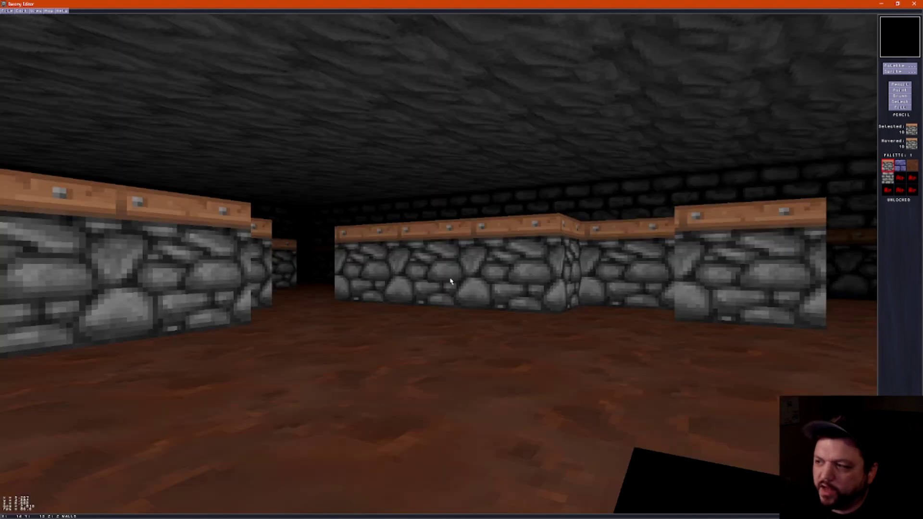
{"action": "key", "text": "Up"}
{"action": "key", "text": "Left"}
{"action": "key", "text": "Right"}
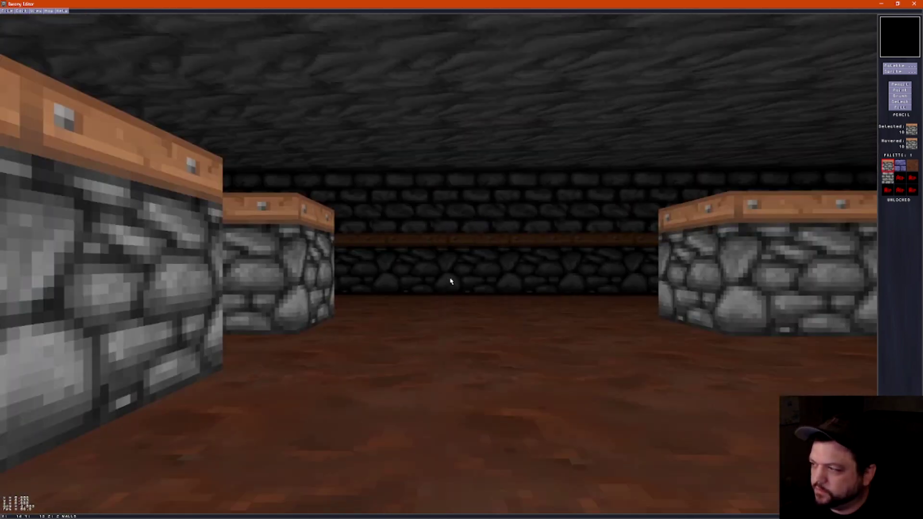
{"action": "key", "text": "Up"}
{"action": "key", "text": "Right"}
{"action": "key", "text": "Left"}
{"action": "key", "text": "Up"}
{"action": "key", "text": "Right"}
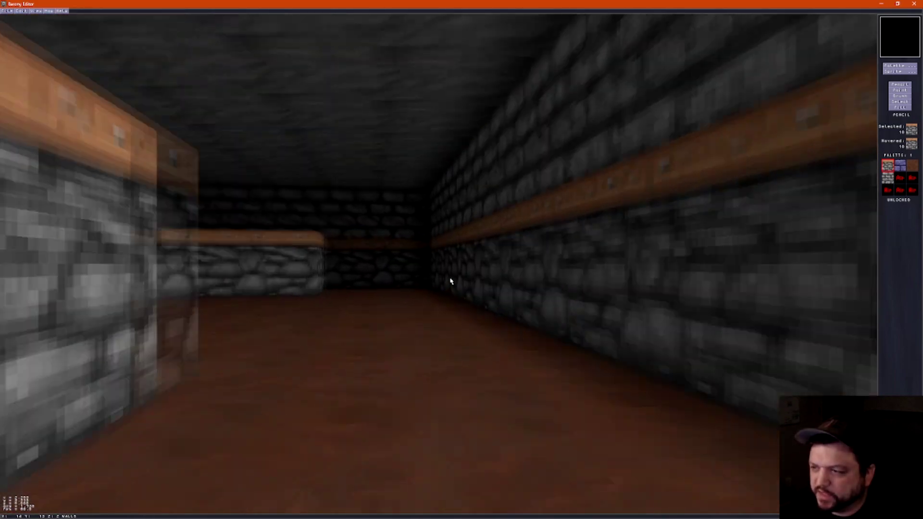
{"action": "key", "text": "Left"}
{"action": "key", "text": "Right"}
{"action": "key", "text": "Up"}
{"action": "key", "text": "ctrl+f"}
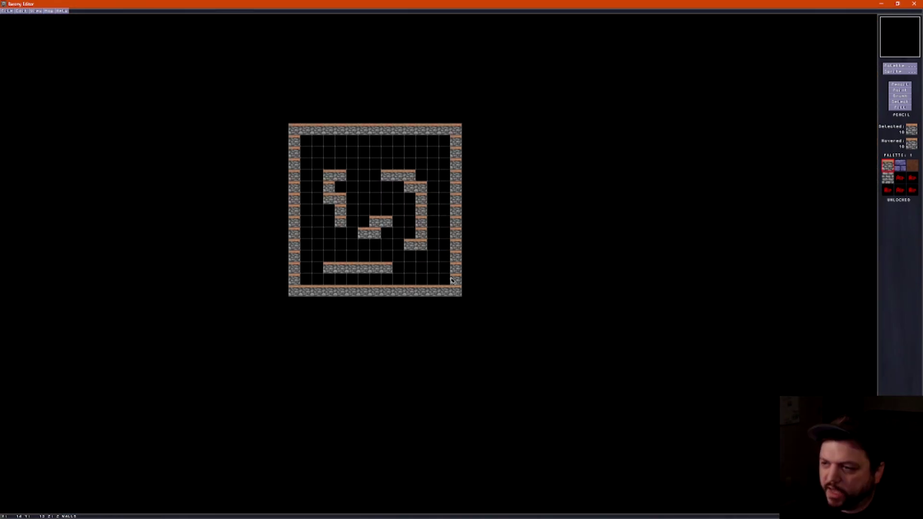
Copy the area containing all interior walls from the wall layer and paste it at the same position on the ceiling layer.
{"action": "left_click", "coordinate": [900, 101]}
{"action": "left_click_drag", "start_coordinate": [325, 171], "coordinate": [422, 271]}
{"action": "key", "text": "ctrl+c"}
{"action": "scroll", "coordinate": [335, 172], "scroll_direction": "up", "scroll_amount": 1}
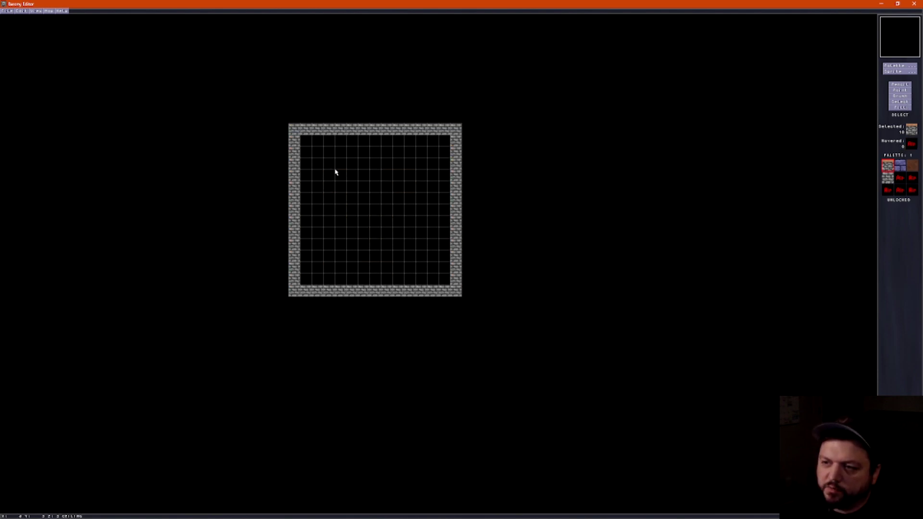
{"action": "key", "text": "ctrl+v"}
Fill the pasted interior wall segments on the ceiling layer with the gray brick tile.
{"action": "left_click", "coordinate": [899, 107]}
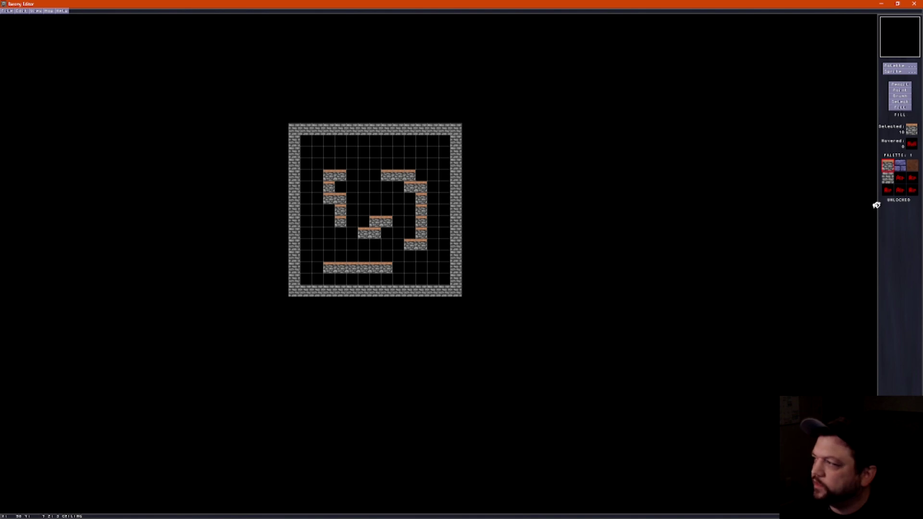
{"action": "left_click", "coordinate": [888, 178]}
{"action": "left_click", "coordinate": [340, 207]}
{"action": "left_click", "coordinate": [383, 216]}
{"action": "left_click", "coordinate": [385, 266]}
Walk through the room in first-person mode to examine the full-height interior walls.
{"action": "key", "text": "f"}
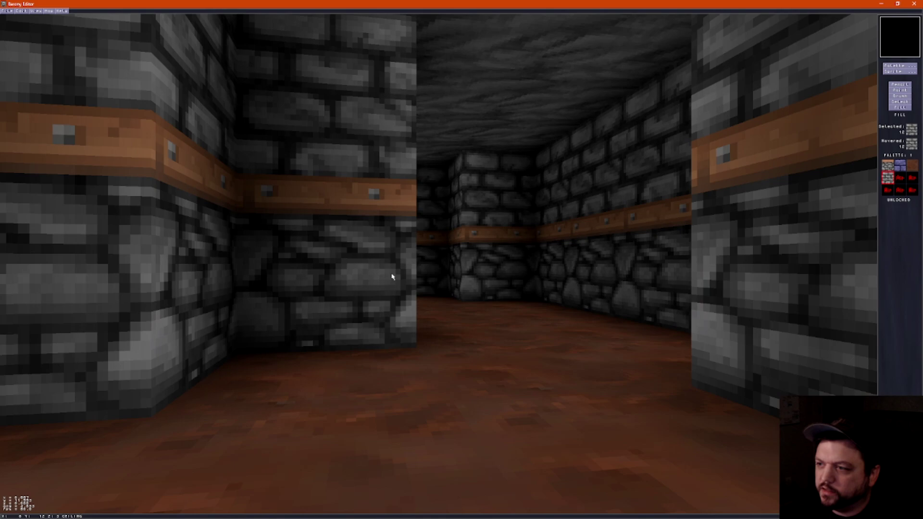
{"action": "key", "text": "Up"}
{"action": "key", "text": "Right"}
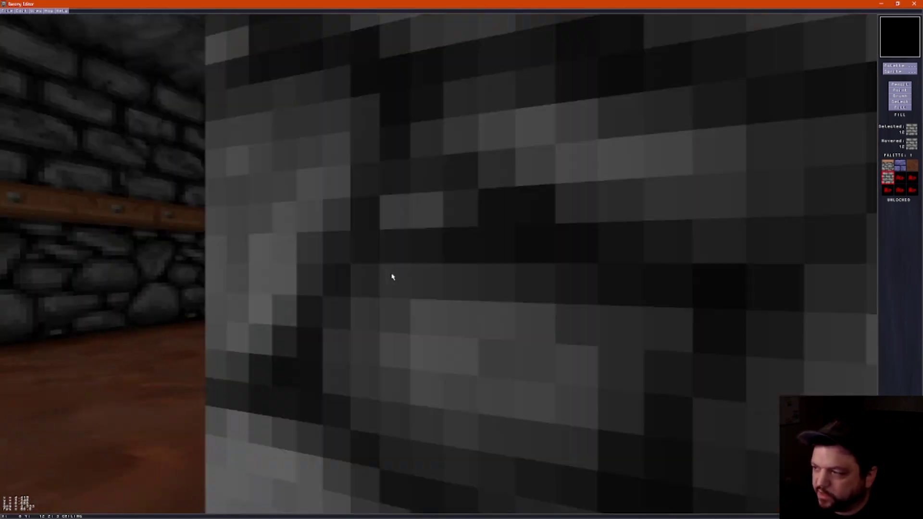
{"action": "key", "text": "Right"}
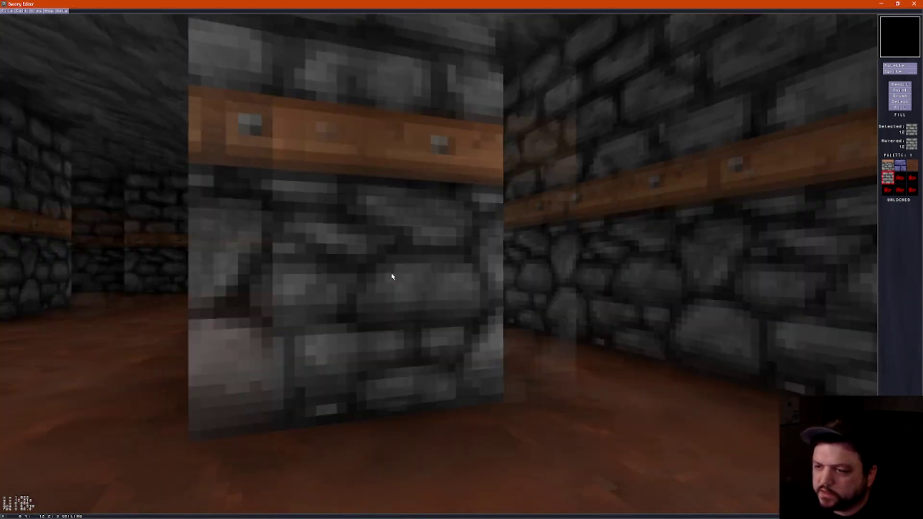
{"action": "key", "text": "Up"}
{"action": "key", "text": "Right"}
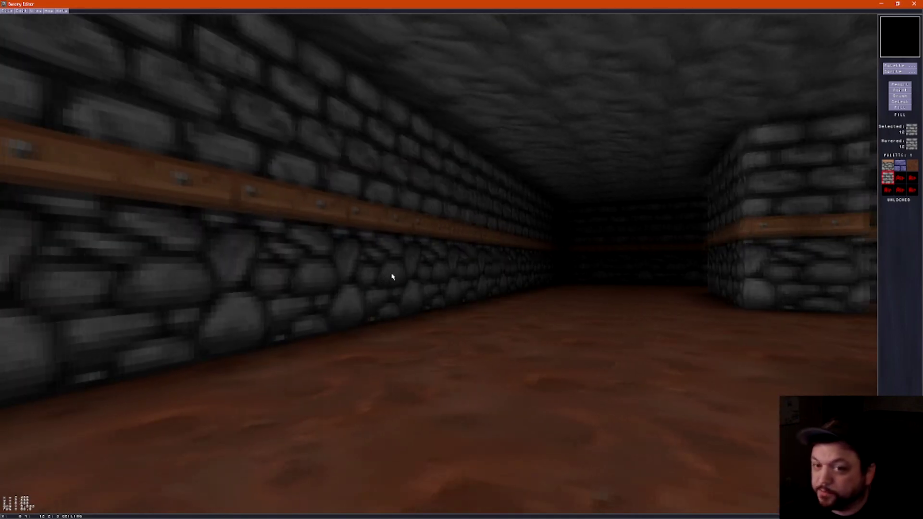
{"action": "key", "text": "Right"}
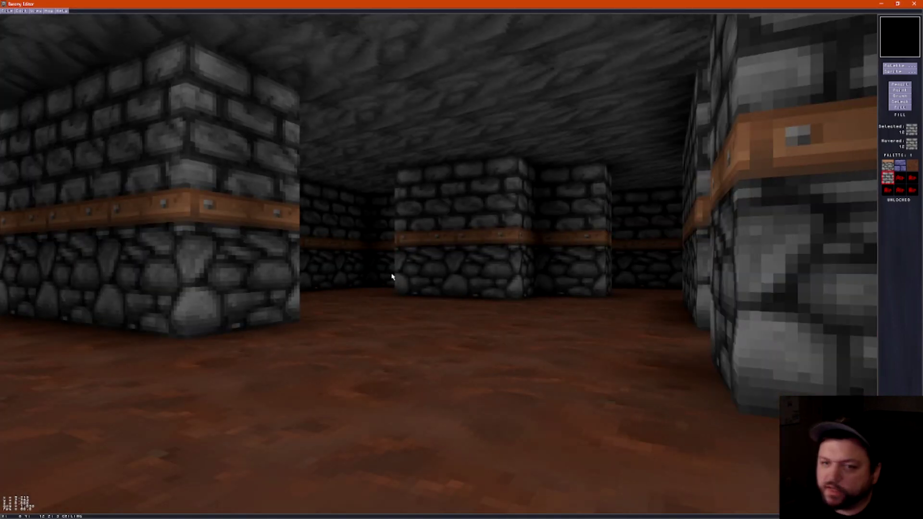
Paint a 2 by 2 pool near the room's centre on the floor layer with the green water tile, and view it in first-person mode.
{"action": "key", "text": "space"}
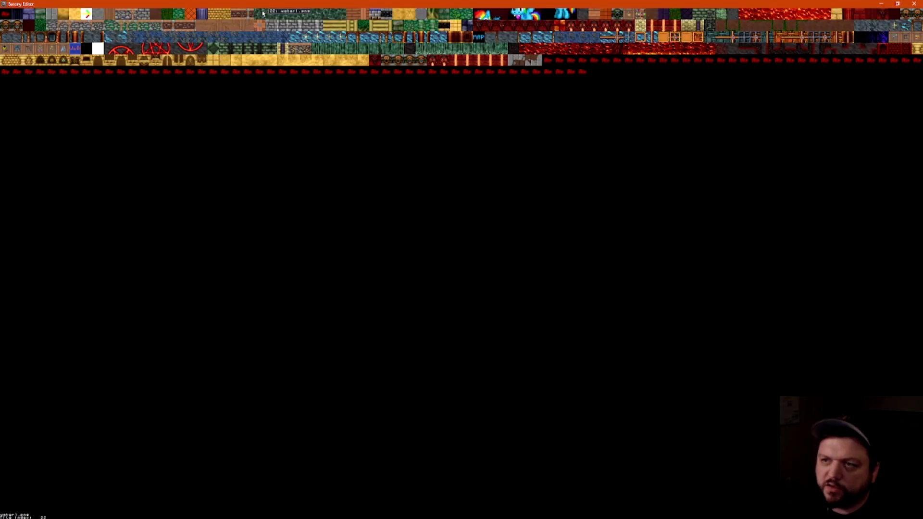
{"action": "left_click", "coordinate": [262, 11]}
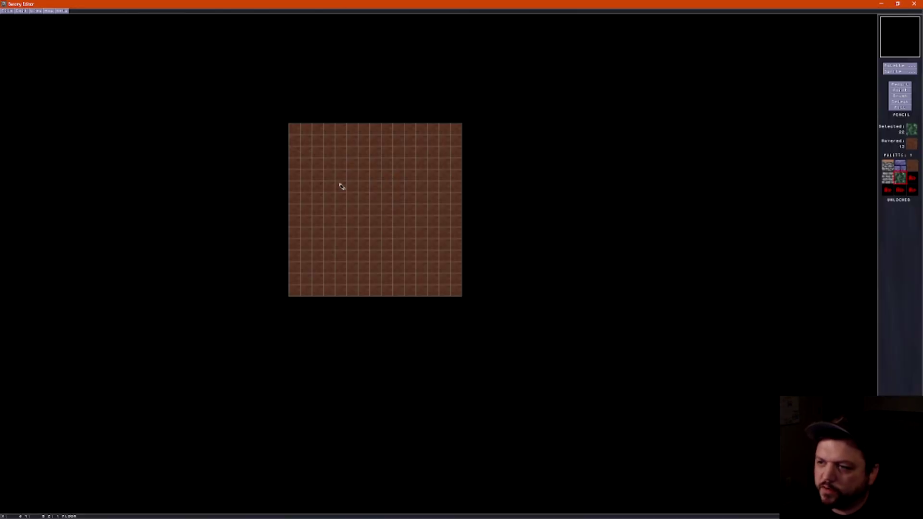
{"action": "scroll", "coordinate": [341, 186], "scroll_direction": "up", "scroll_amount": 1}
{"action": "scroll", "coordinate": [362, 201], "scroll_direction": "down", "scroll_amount": 1}
{"action": "left_click", "coordinate": [374, 193]}
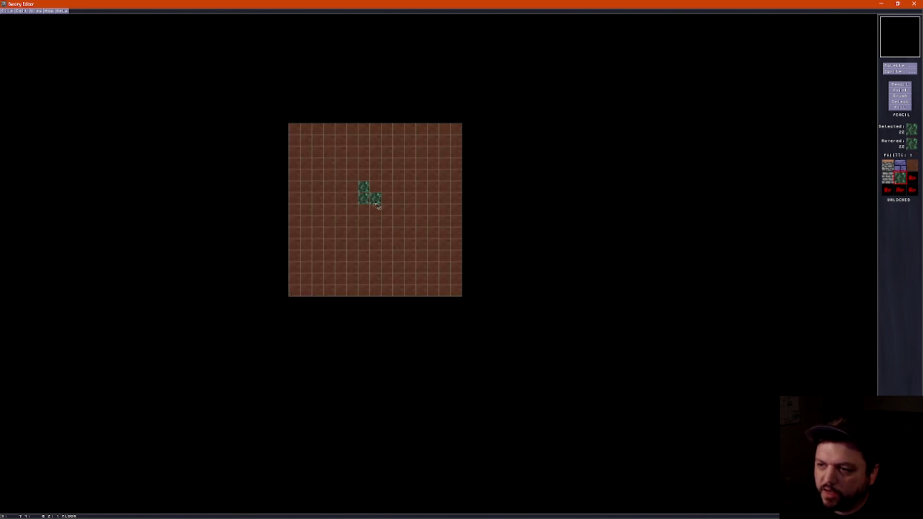
{"action": "key", "text": "f"}
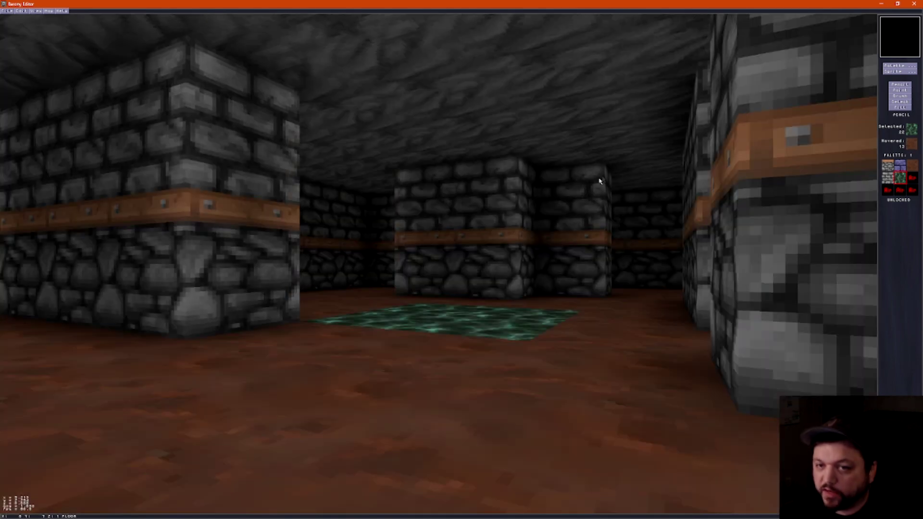
Add the red lava tile to the palette, paint a short lava strip beside the green water pool on the floor layer, and view it in first-person mode.
{"action": "left_click", "coordinate": [908, 66]}
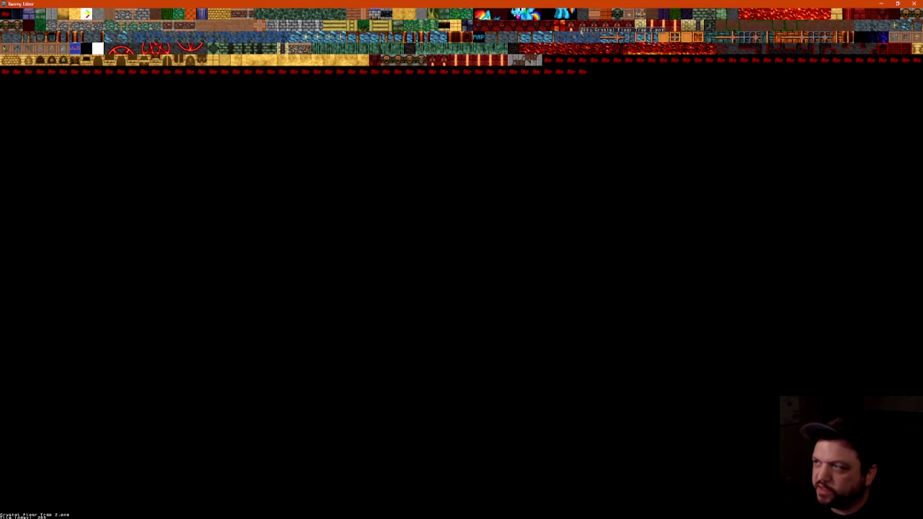
{"action": "left_click", "coordinate": [741, 16]}
{"action": "key", "text": "f"}
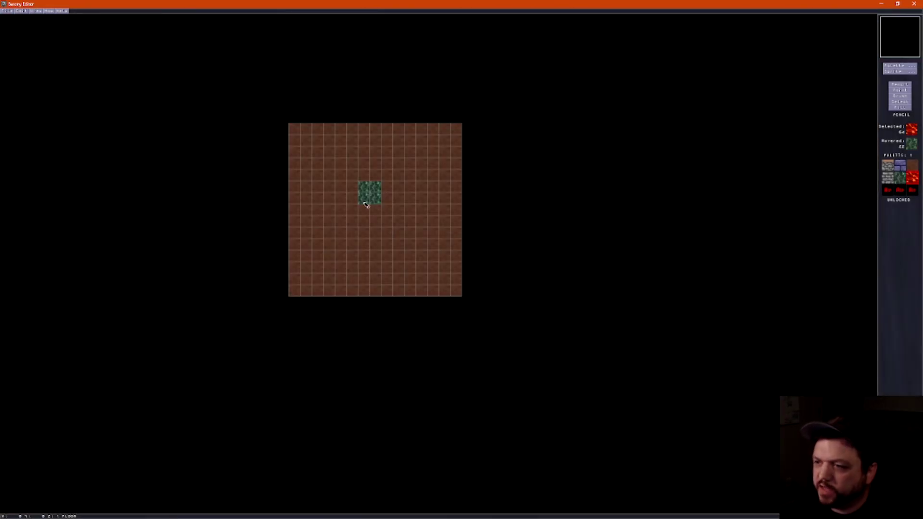
{"action": "left_click_drag", "start_coordinate": [361, 212], "coordinate": [363, 235]}
{"action": "key", "text": "f"}
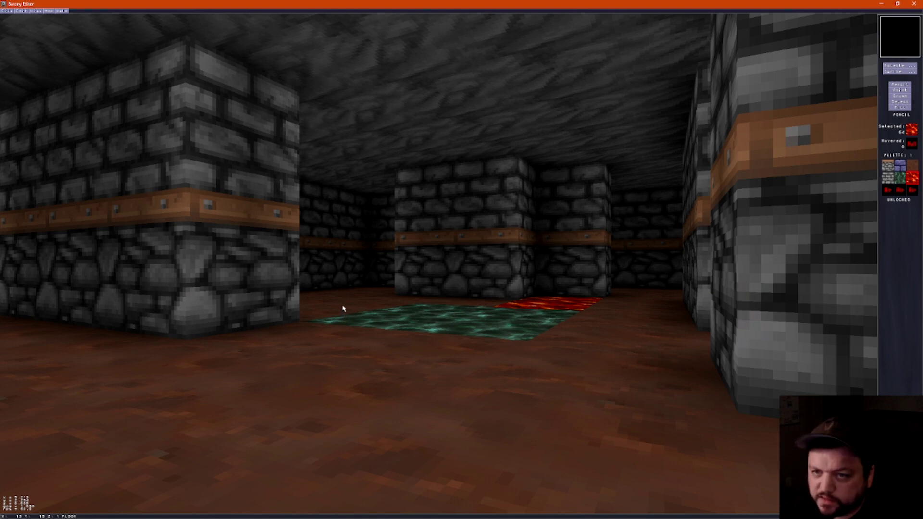
Paint over the lava strip and water pool on the floor layer with the brown dirt floor tile.
{"action": "key", "text": "ctrl+f"}
{"action": "right_click", "coordinate": [384, 258]}
{"action": "left_click_drag", "start_coordinate": [364, 236], "coordinate": [377, 178]}
Delete all interior wall segments inside the border on the ceiling layer.
{"action": "scroll", "coordinate": [377, 223], "scroll_direction": "up", "scroll_amount": 2}
{"action": "scroll", "coordinate": [376, 228], "scroll_direction": "down", "scroll_amount": 2}
{"action": "scroll", "coordinate": [376, 227], "scroll_direction": "up", "scroll_amount": 2}
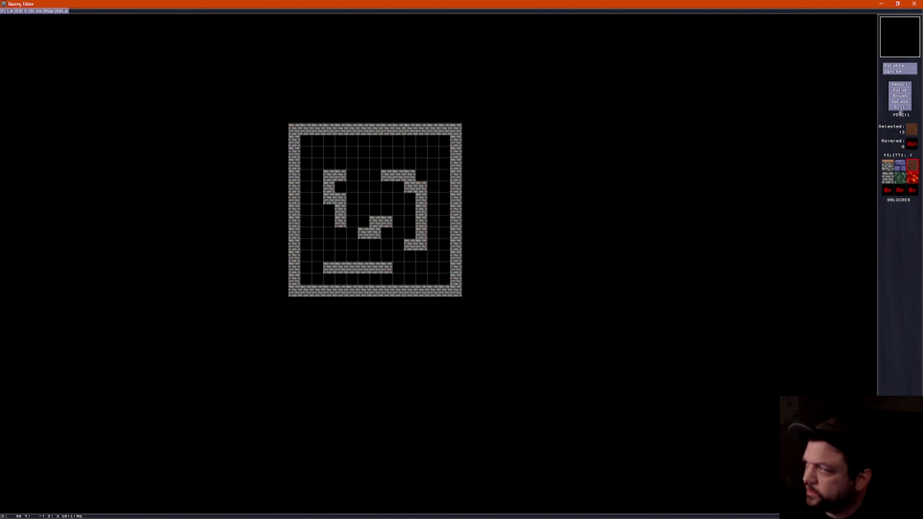
{"action": "left_click", "coordinate": [908, 102]}
{"action": "left_click_drag", "start_coordinate": [325, 159], "coordinate": [425, 272]}
{"action": "key", "text": "Delete"}
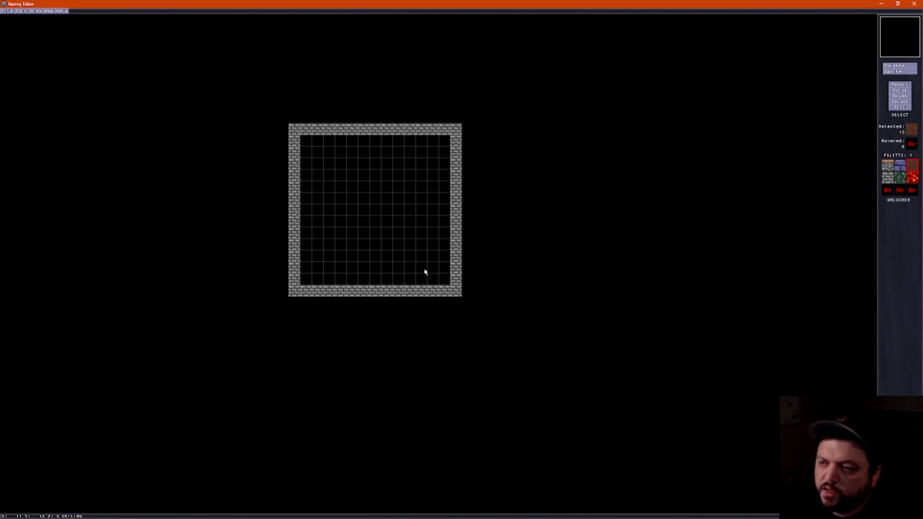
Delete all interior wall segments inside the border on the walls layer.
{"action": "left_click", "coordinate": [904, 85]}
{"action": "scroll", "coordinate": [523, 153], "scroll_direction": "down", "scroll_amount": 2}
{"action": "scroll", "coordinate": [507, 151], "scroll_direction": "up", "scroll_amount": 1}
{"action": "left_click", "coordinate": [908, 102]}
{"action": "mouse_move", "coordinate": [316, 171]}
{"action": "left_mouse_down"}
{"action": "mouse_move", "coordinate": [372, 242]}
{"action": "mouse_move", "coordinate": [420, 274]}
{"action": "left_mouse_up"}
{"action": "key", "text": "Delete"}
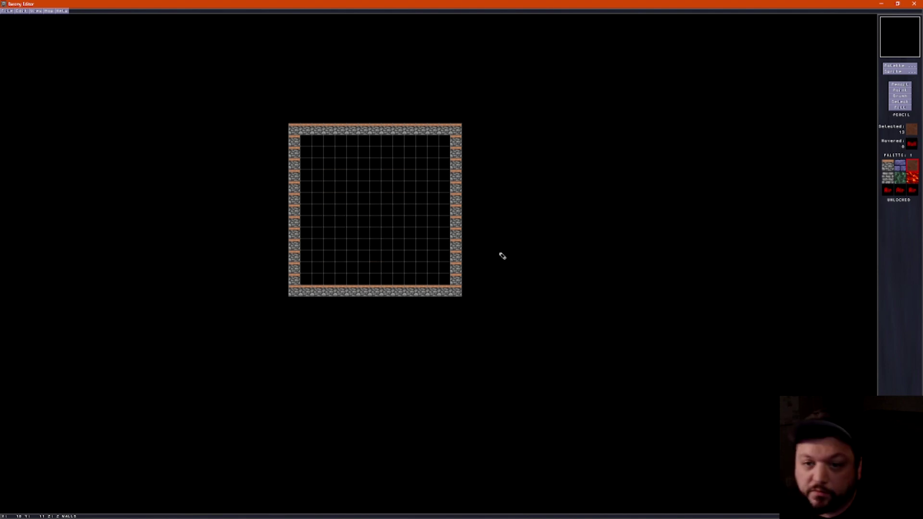
{"action": "scroll", "coordinate": [409, 217], "scroll_direction": "down", "scroll_amount": 1}
{"action": "scroll", "coordinate": [407, 216], "scroll_direction": "up", "scroll_amount": 1}
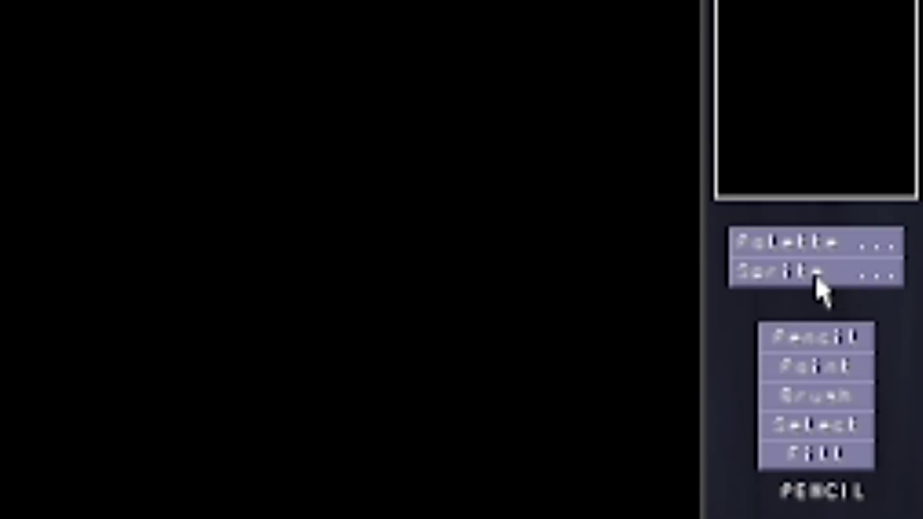
Place a Player Start sprite near the room's north-west corner and switch to the Point tool.
{"action": "left_click", "coordinate": [818, 274]}
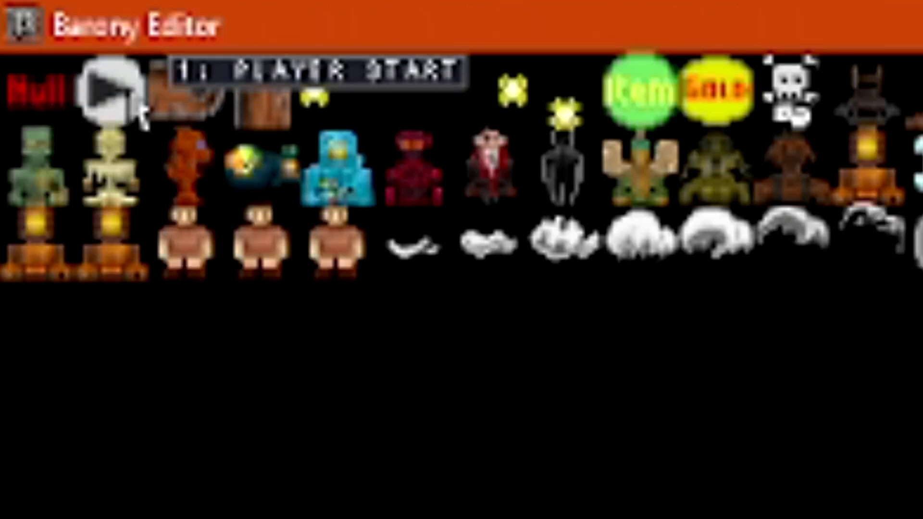
{"action": "left_click", "coordinate": [117, 98]}
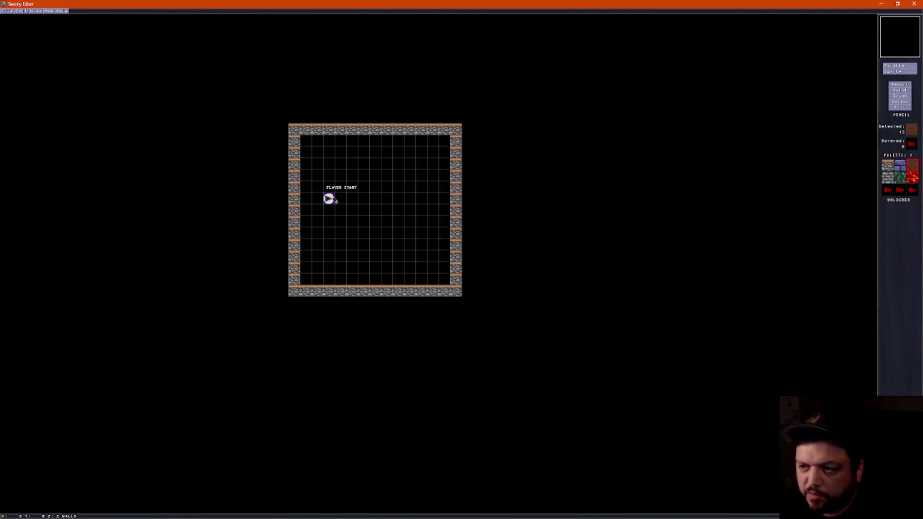
{"action": "left_click", "coordinate": [332, 165]}
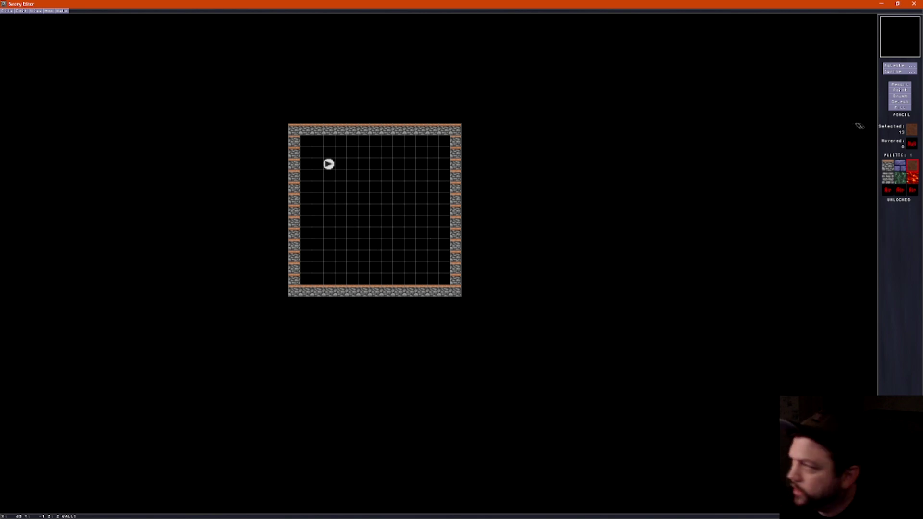
{"action": "left_click", "coordinate": [900, 90]}
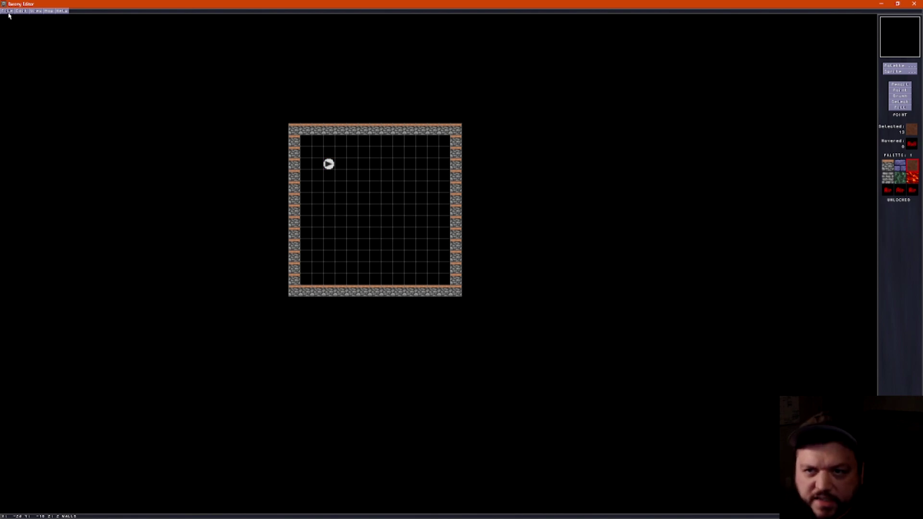
Set the babysfirstdungeon mod folder as both the save directory and the load directory for maps.
{"action": "left_click", "coordinate": [9, 11]}
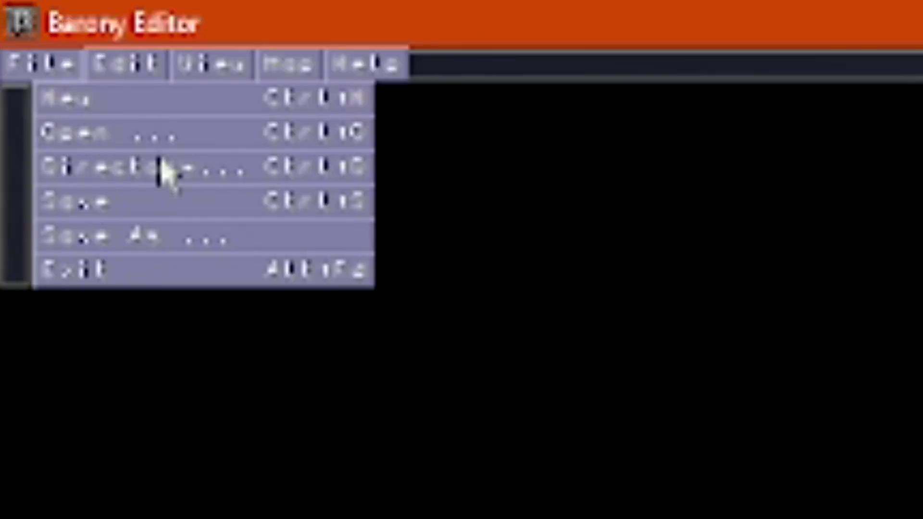
{"action": "left_click", "coordinate": [181, 179]}
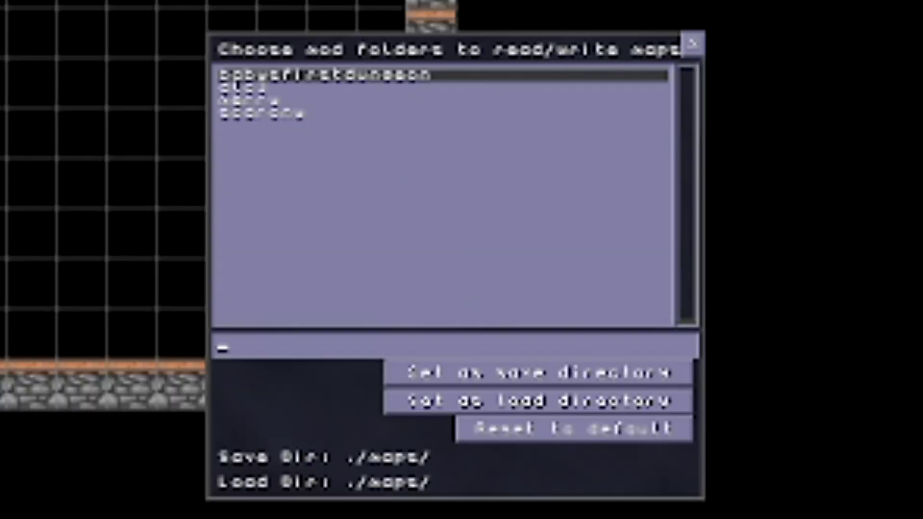
{"action": "left_click", "coordinate": [408, 80]}
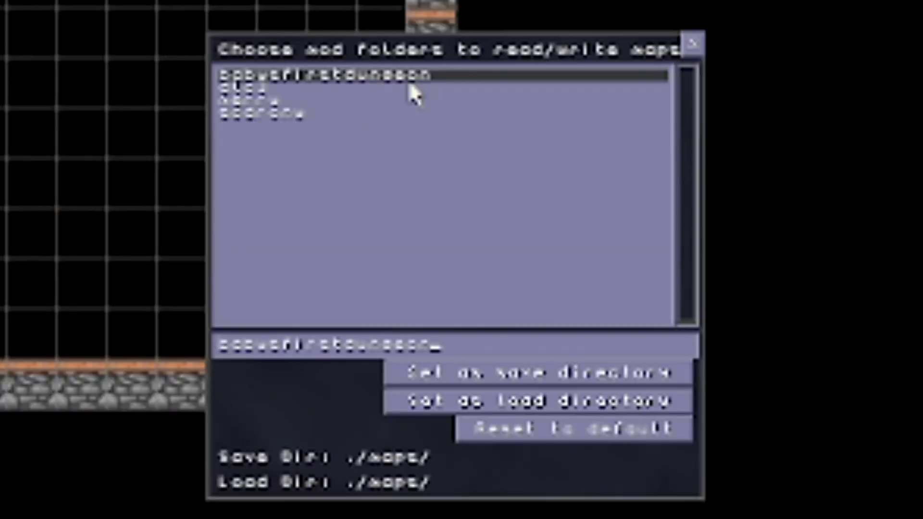
{"action": "left_click", "coordinate": [552, 376]}
{"action": "left_click", "coordinate": [566, 407]}
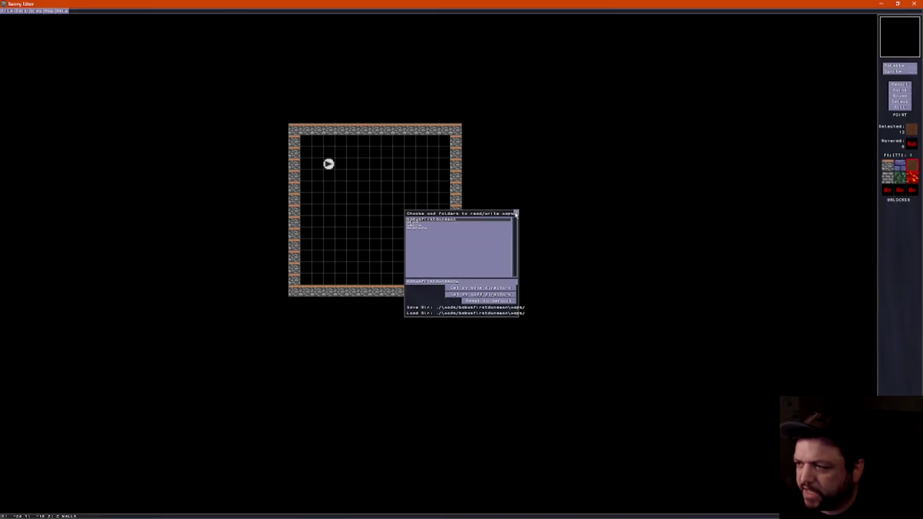
{"action": "left_click", "coordinate": [693, 44]}
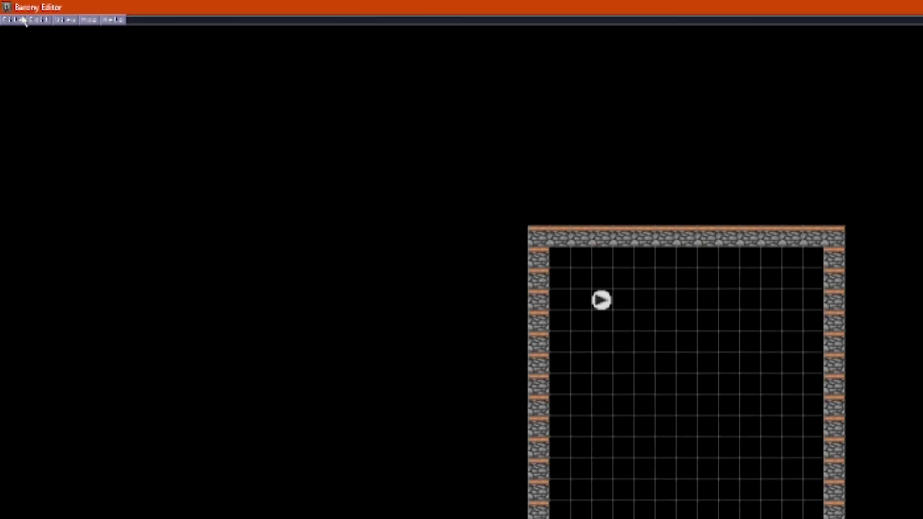
Save the map under the file name level_1.
{"action": "left_click", "coordinate": [14, 17]}
{"action": "left_click", "coordinate": [35, 55]}
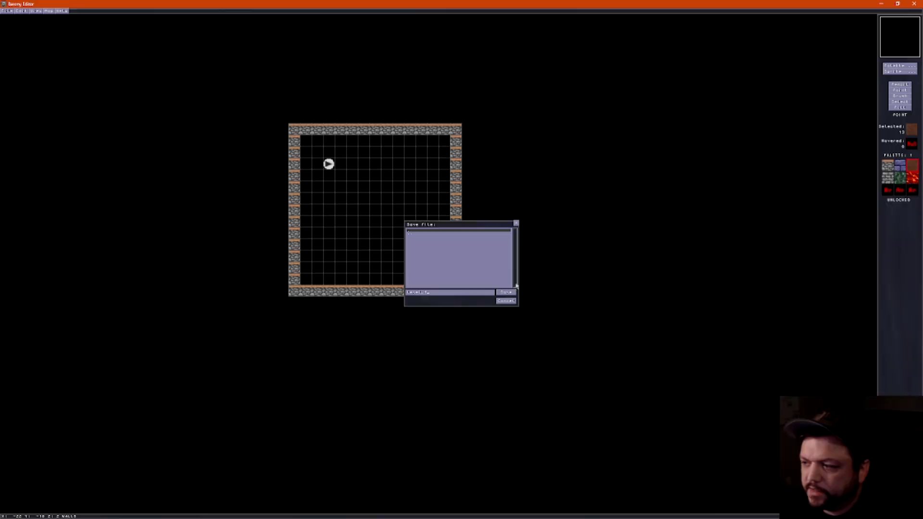
{"action": "left_click", "coordinate": [649, 391]}
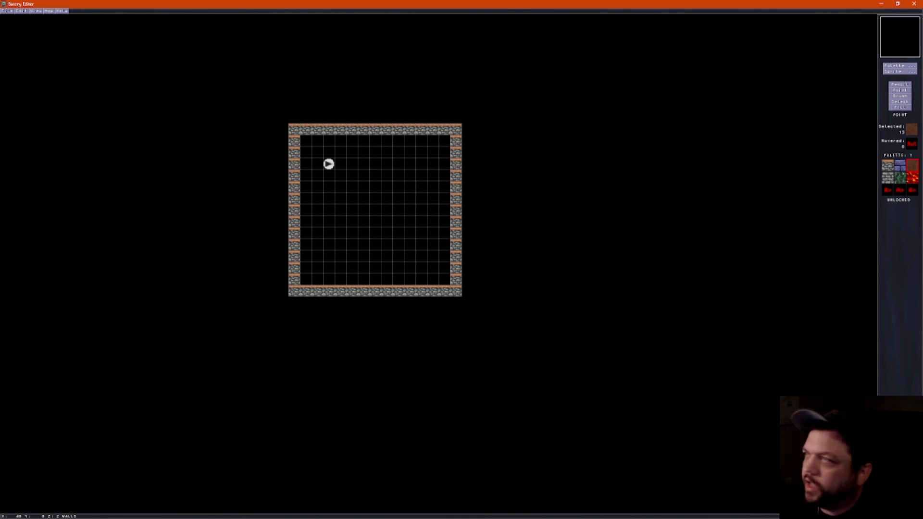
Switch to File Explorer and open levels.txt from the mods/babysfirstdungeon/maps folder.
{"action": "key", "text": "alt+Tab"}
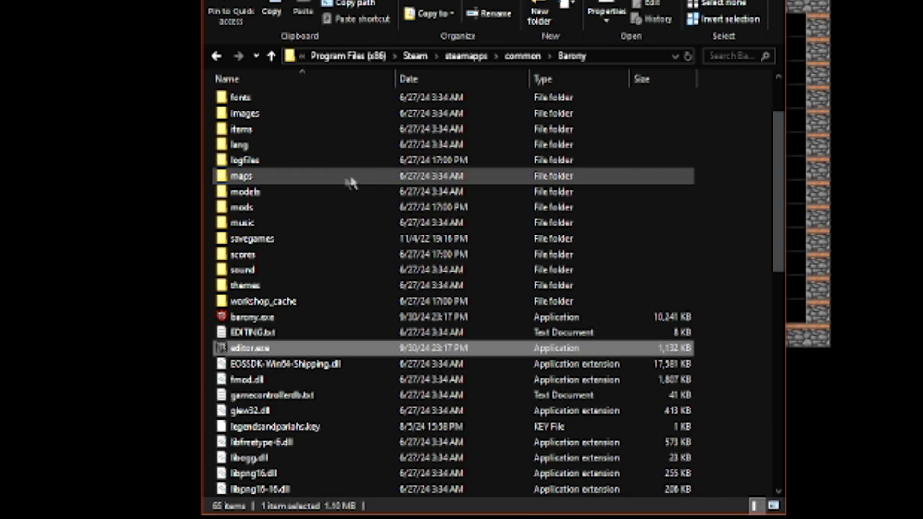
{"action": "double_click", "coordinate": [281, 208]}
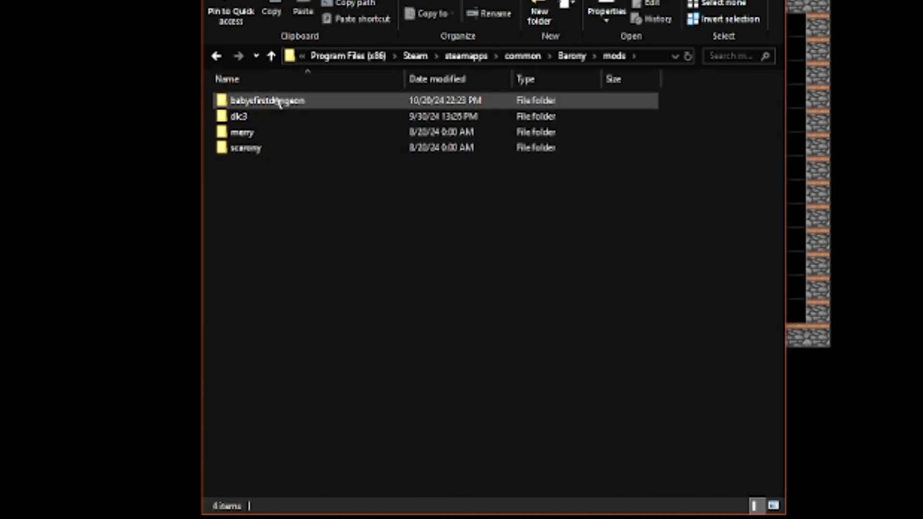
{"action": "double_click", "coordinate": [280, 101]}
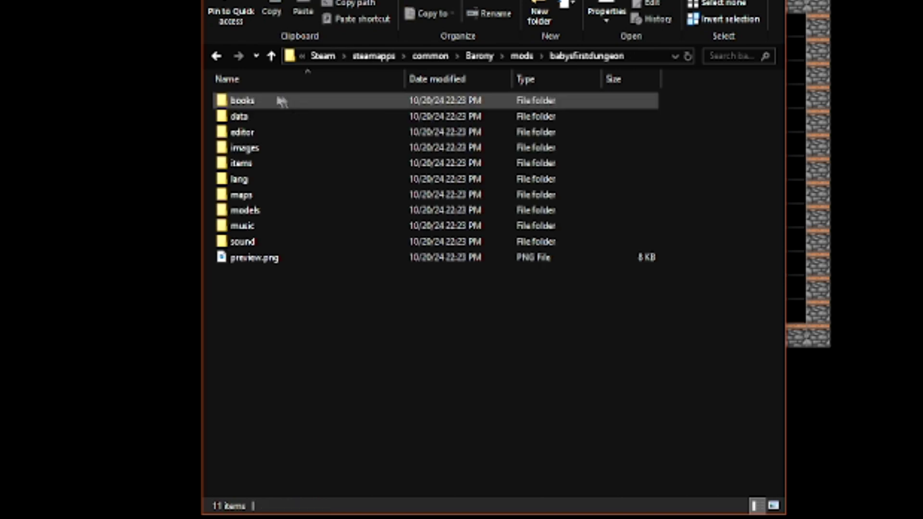
{"action": "double_click", "coordinate": [258, 197]}
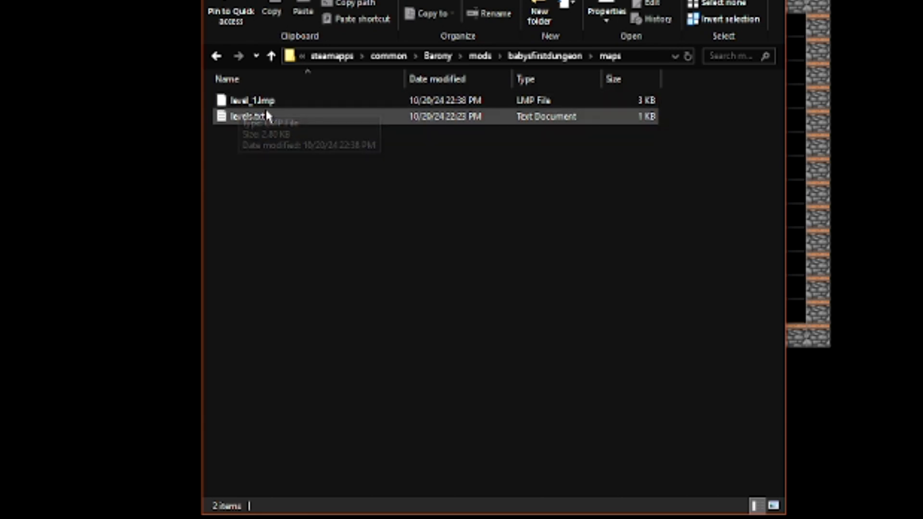
{"action": "right_click", "coordinate": [295, 124]}
{"action": "double_click", "coordinate": [255, 118]}
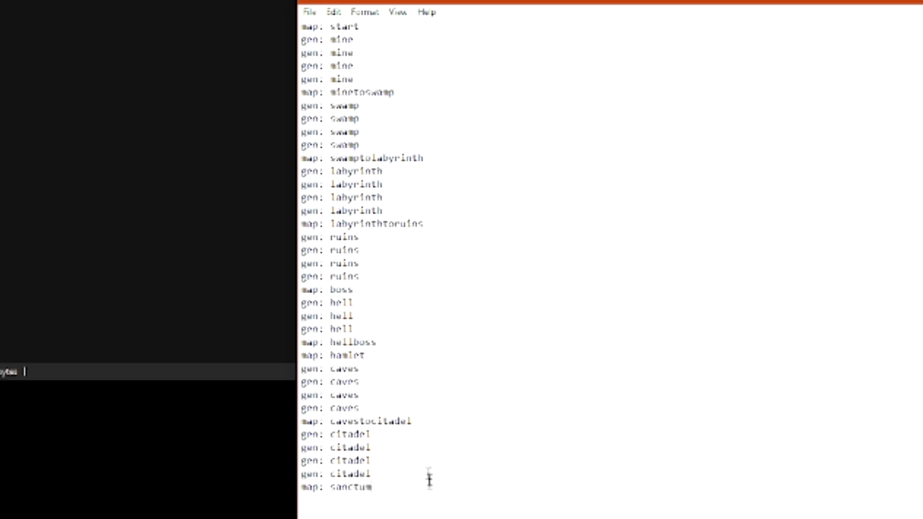
Replace the entire level list in levels.txt with the single line "map: level_1" and save the file.
{"action": "left_click_drag", "start_coordinate": [430, 481], "coordinate": [297, 39]}
{"action": "left_click", "coordinate": [448, 237]}
{"action": "left_click_drag", "start_coordinate": [450, 495], "coordinate": [335, 9]}
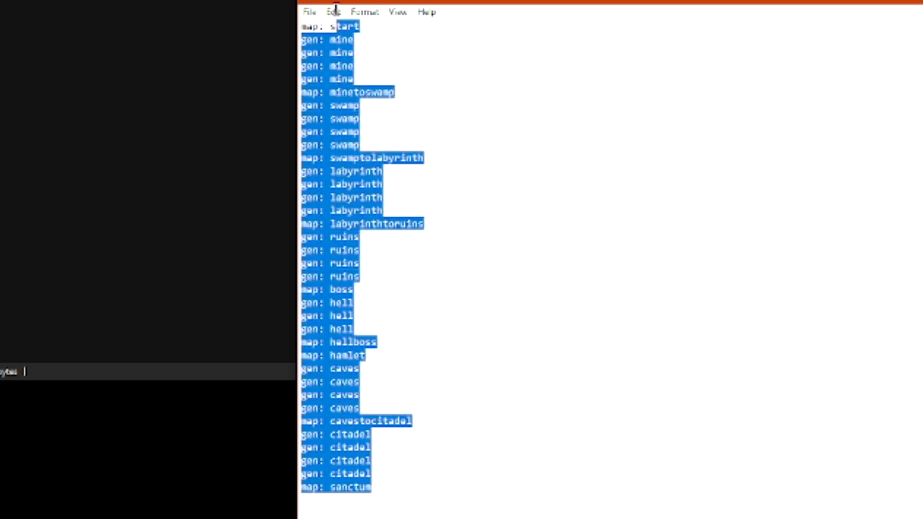
{"action": "key", "text": "BackSpace"}
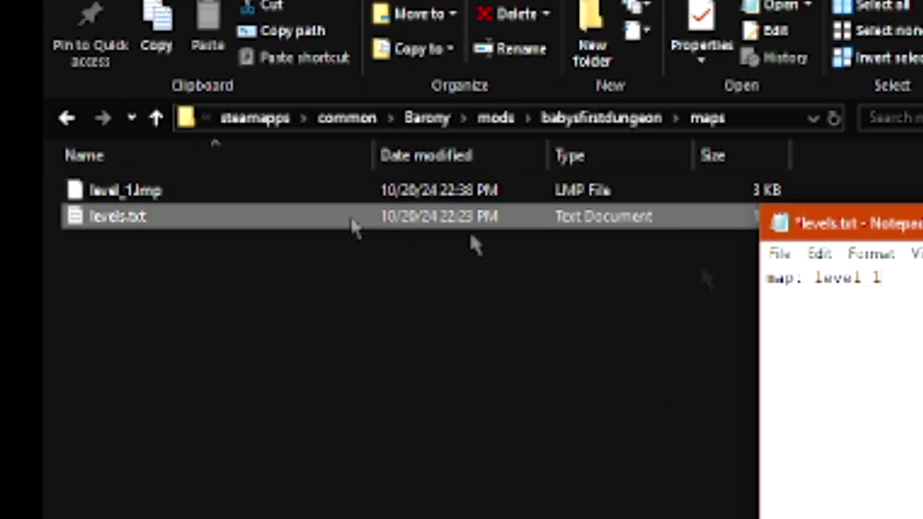
{"action": "left_click", "coordinate": [781, 253]}
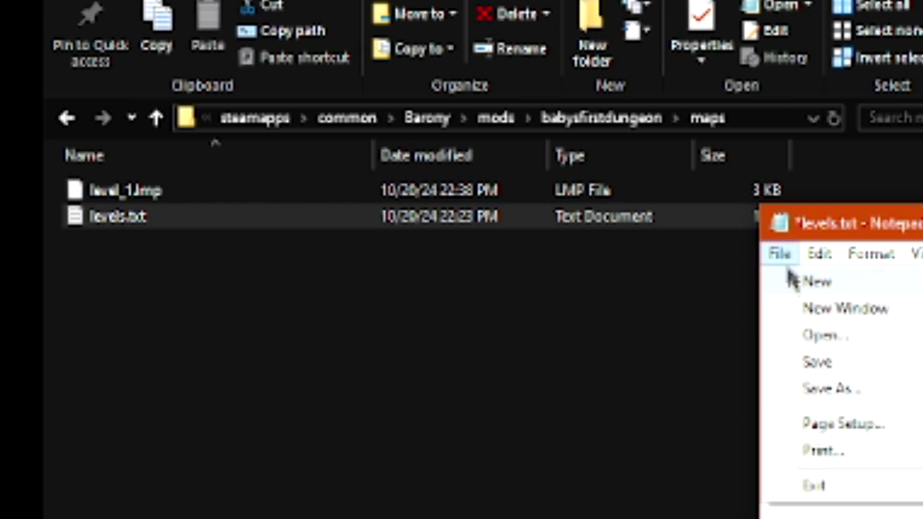
{"action": "left_click", "coordinate": [818, 362]}
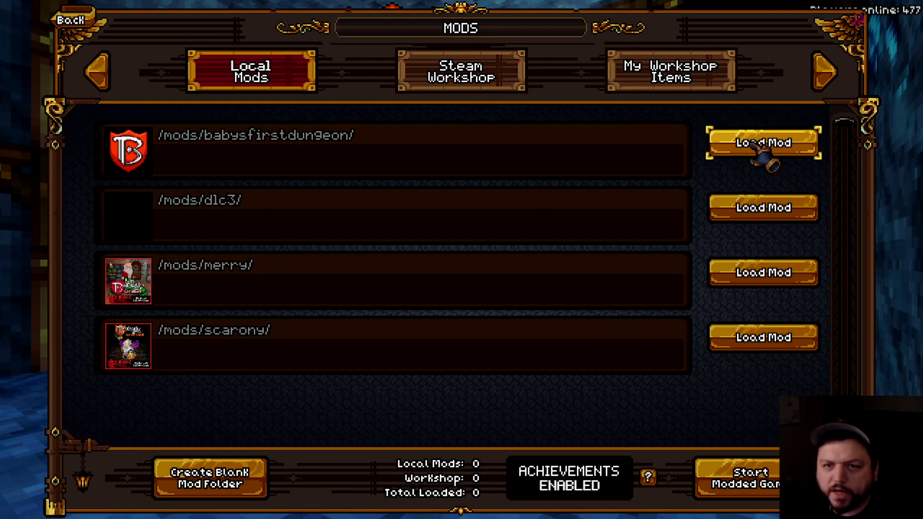
In the Barony game, load the local babysfirstdungeon mod and start a new modded Local Adventure with the Human Ninja.
{"action": "left_click", "coordinate": [764, 142]}
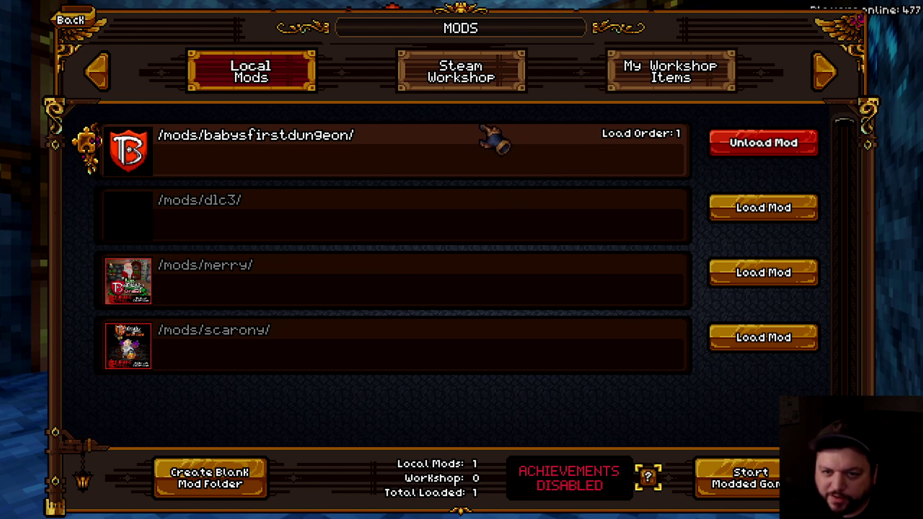
{"action": "left_click", "coordinate": [745, 490]}
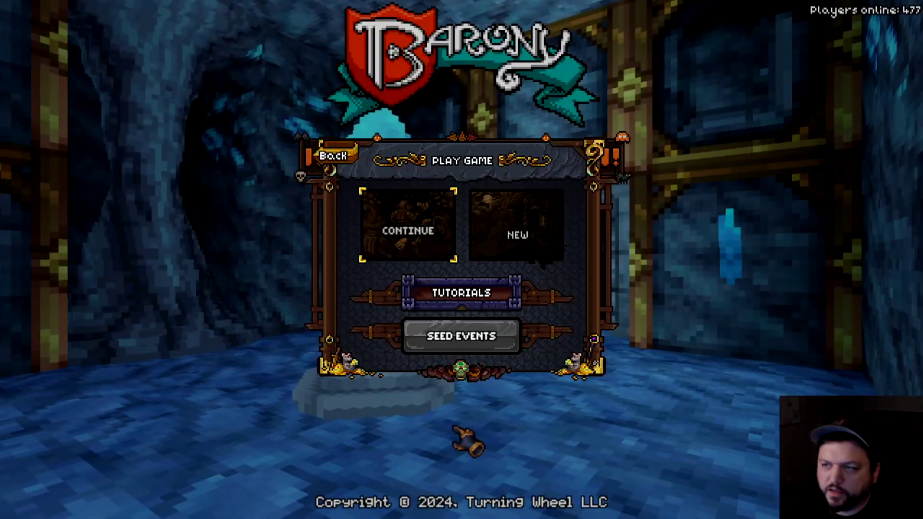
{"action": "left_click", "coordinate": [541, 243]}
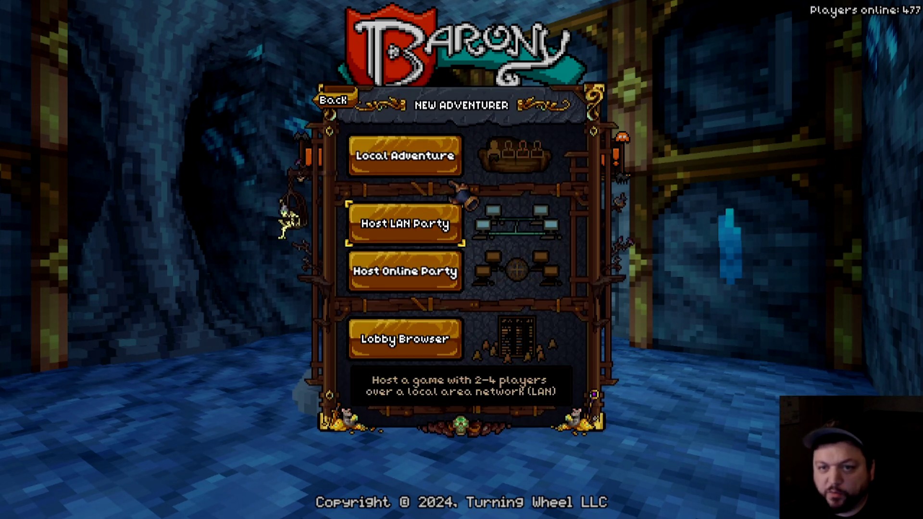
{"action": "left_click", "coordinate": [447, 154]}
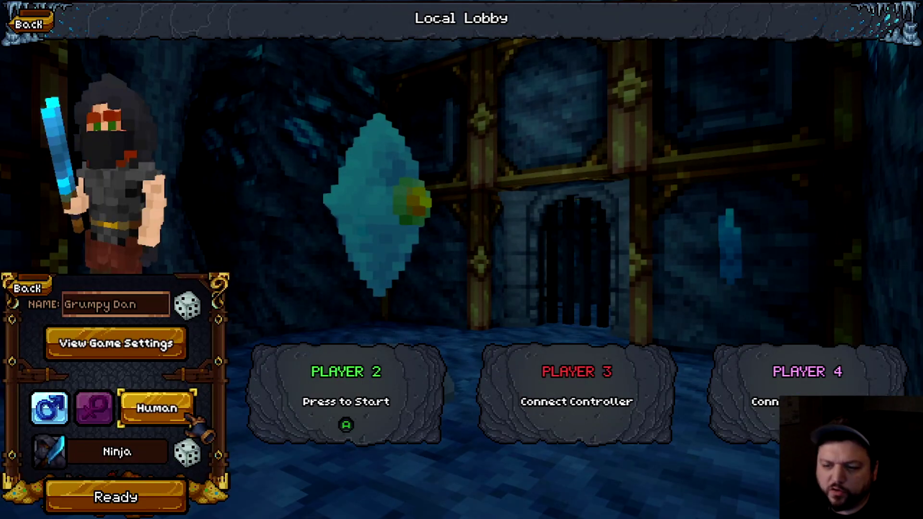
{"action": "left_click", "coordinate": [139, 498]}
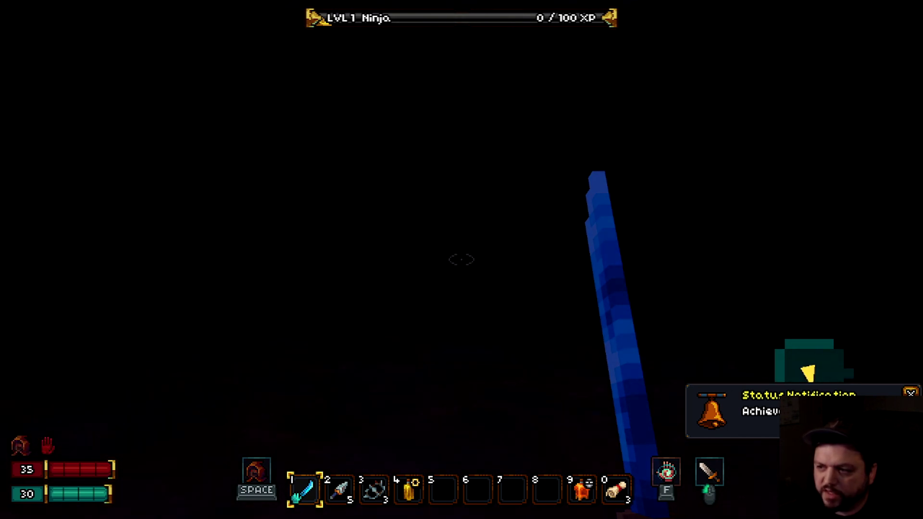
Walk forward through the custom level in the game to examine the room.
{"action": "key", "text": "w"}
{"action": "key", "text": "w"}
{"action": "key", "text": "w"}
{"action": "key", "text": "w"}
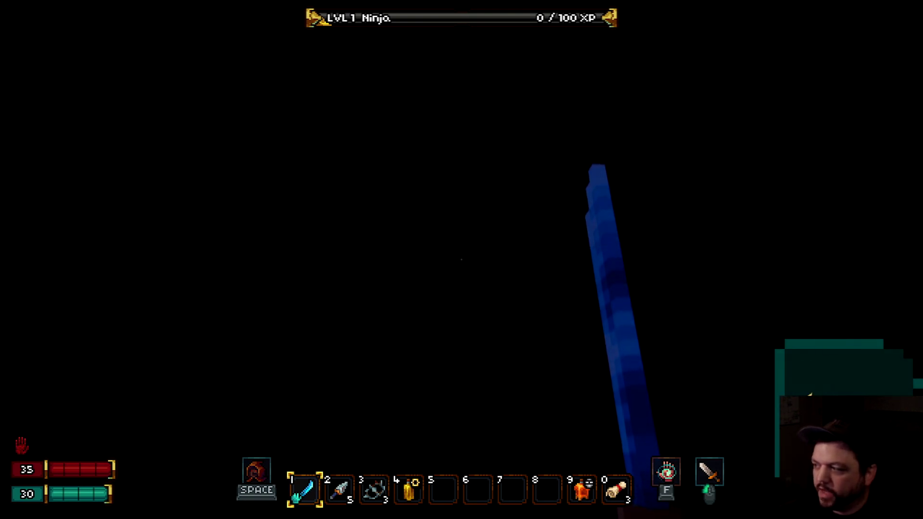
Turn on Cheats in the game settings, apply the change and return to the running game.
{"action": "key", "text": "Escape"}
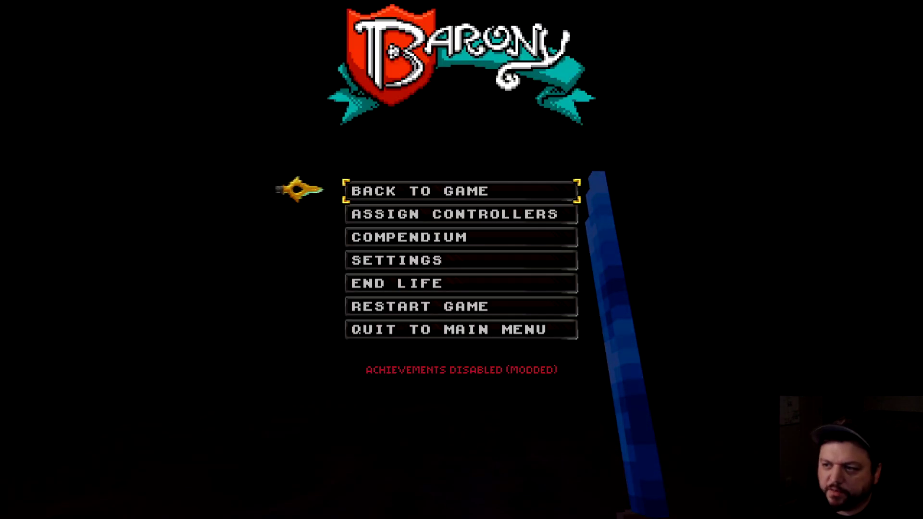
{"action": "left_click", "coordinate": [413, 259]}
{"action": "left_click", "coordinate": [729, 72]}
{"action": "left_click_drag", "start_coordinate": [827, 137], "coordinate": [827, 414]}
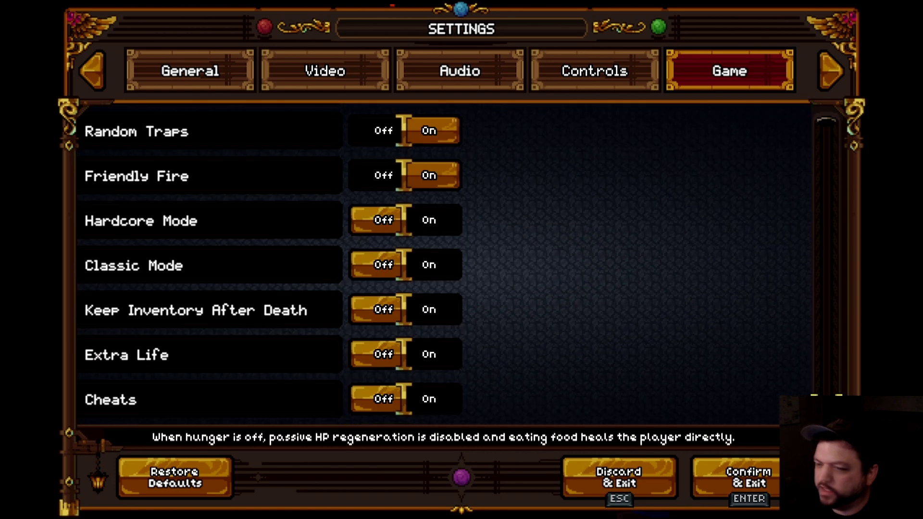
{"action": "left_click", "coordinate": [431, 404]}
{"action": "key", "text": "space"}
{"action": "key", "text": "Escape"}
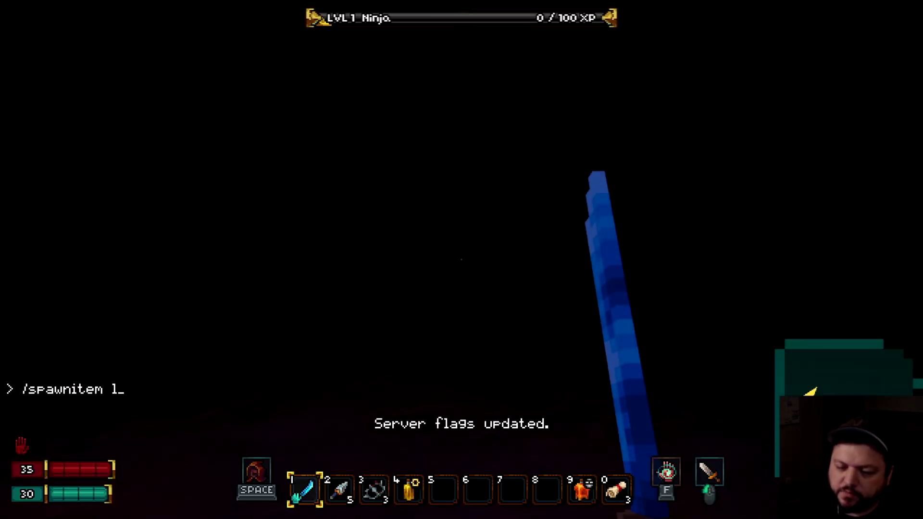
Run "/spawnitem lantern" in the game console and equip the lantern.
{"action": "key", "text": "Return"}
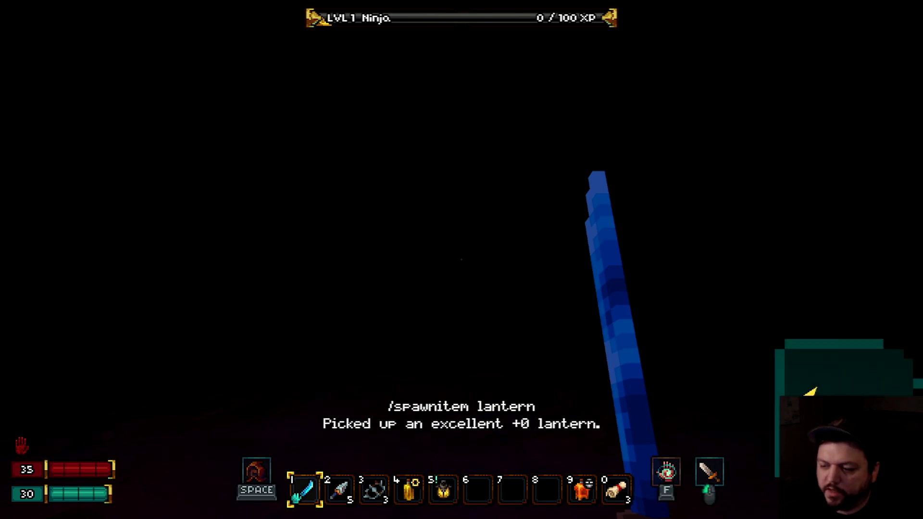
{"action": "key", "text": "5"}
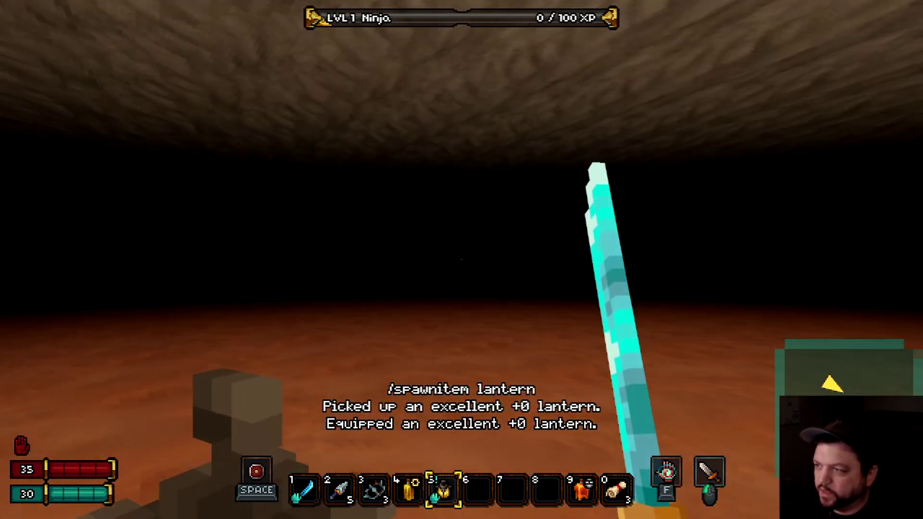
Walk around the custom room with the lantern to examine its walls, floor, ceiling and corners.
{"action": "key", "text": "w"}
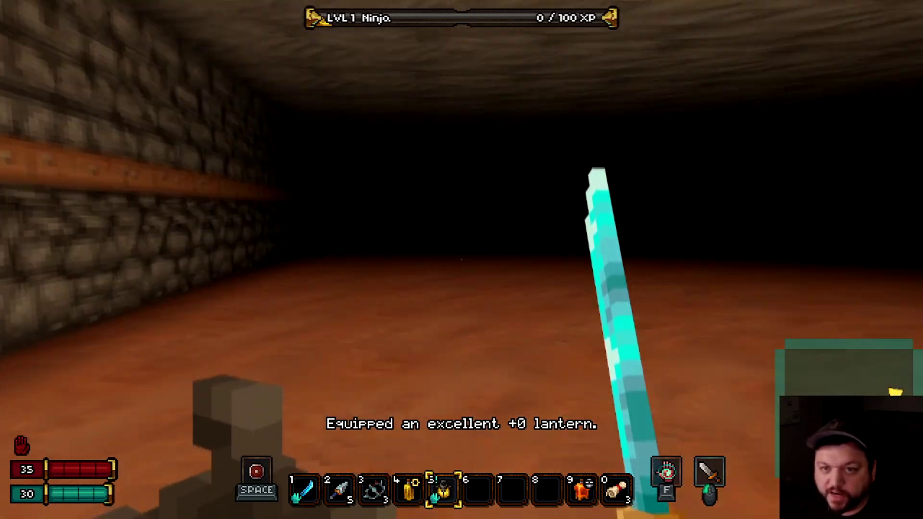
{"action": "key", "text": "w"}
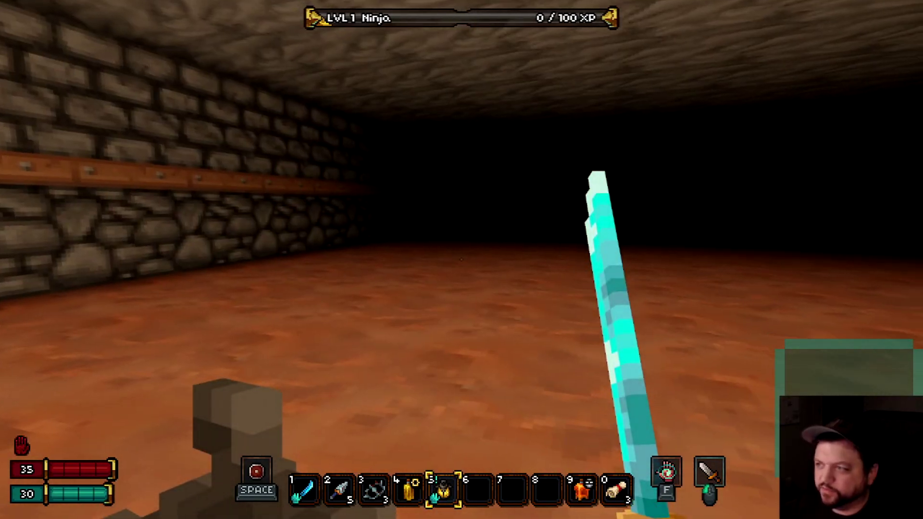
{"action": "key", "text": "w"}
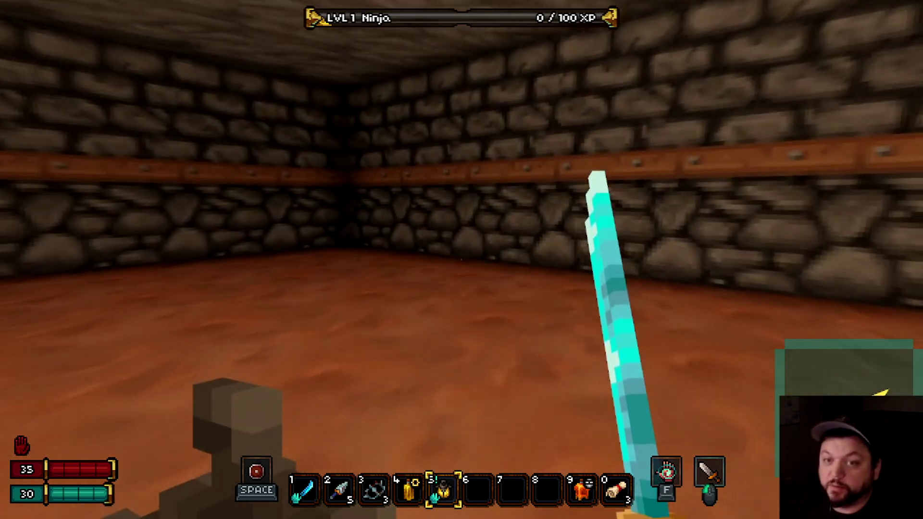
{"action": "key", "text": "w"}
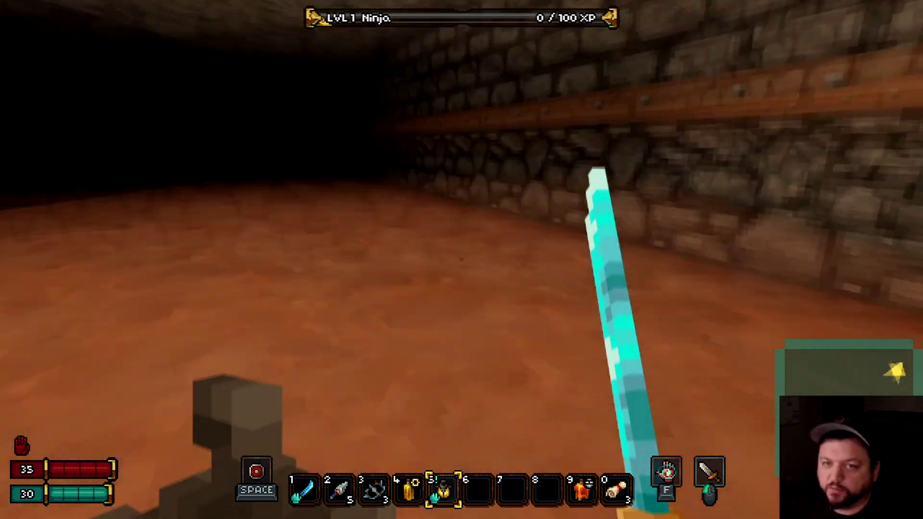
{"action": "key", "text": "w"}
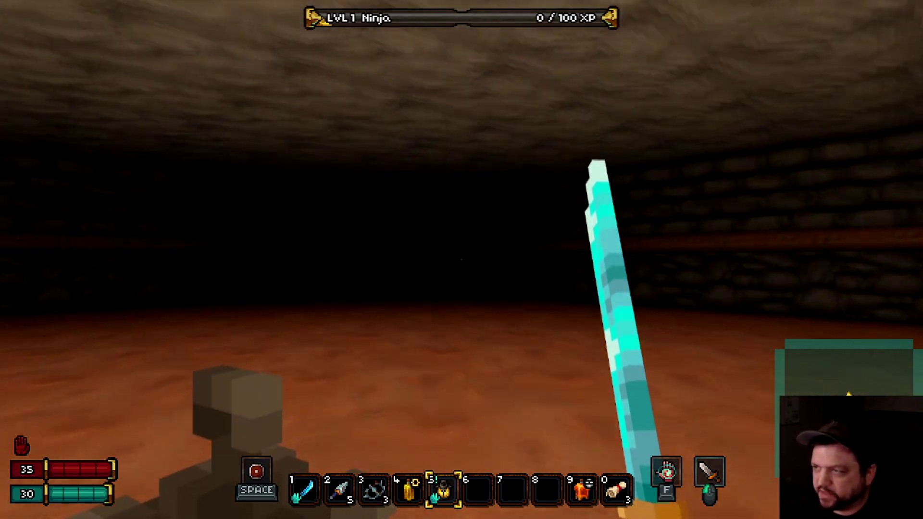
{"action": "left_click", "coordinate": [461, 259]}
{"action": "key", "text": "w"}
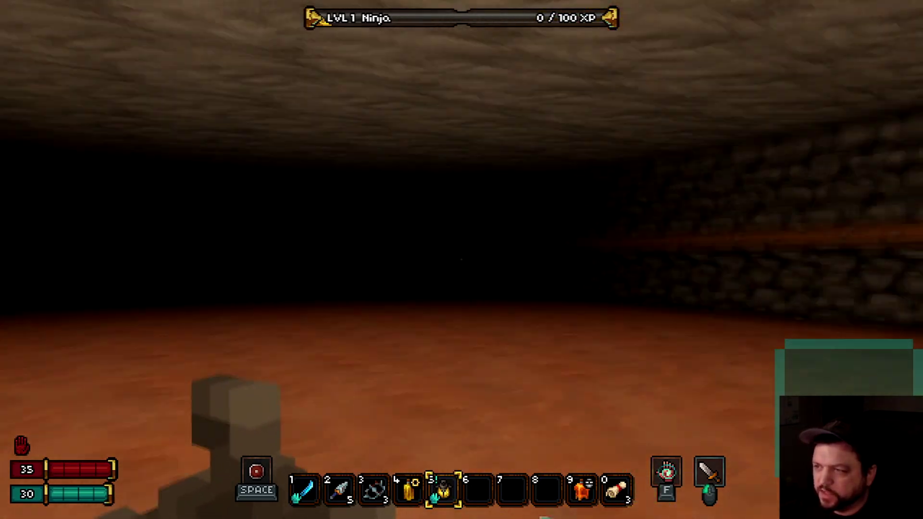
{"action": "left_click", "coordinate": [461, 260]}
{"action": "left_click", "coordinate": [461, 260]}
{"action": "key", "text": "w"}
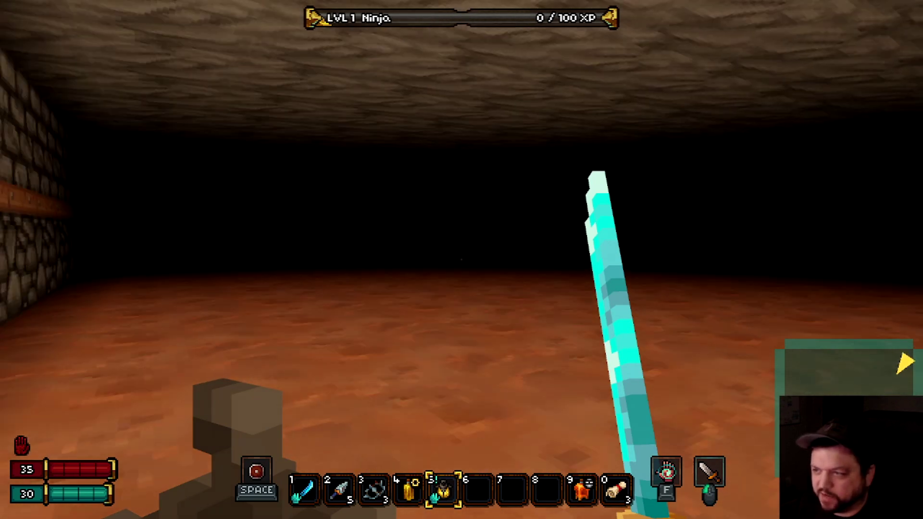
Unequip the lantern, pause the game and switch to the Barony Editor with the level map.
{"action": "key", "text": "5"}
{"action": "key", "text": "Escape"}
{"action": "key", "text": "Down"}
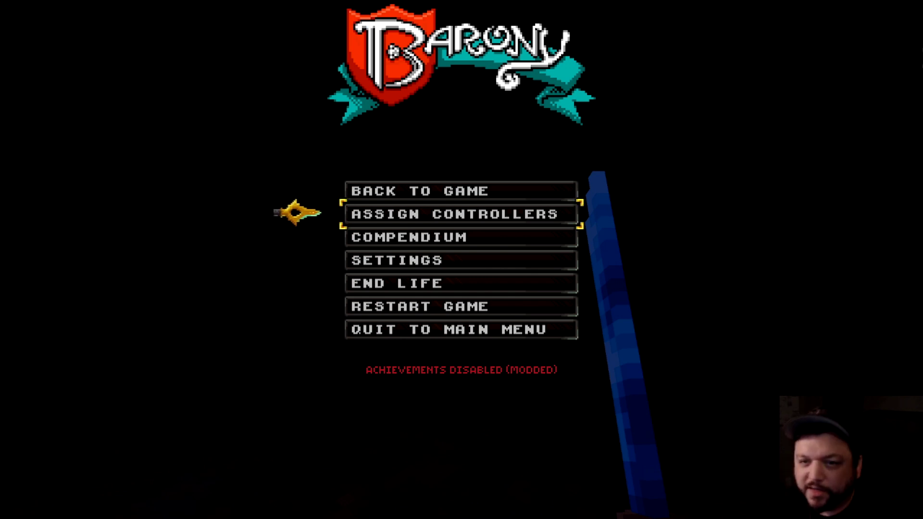
{"action": "key", "text": "Return"}
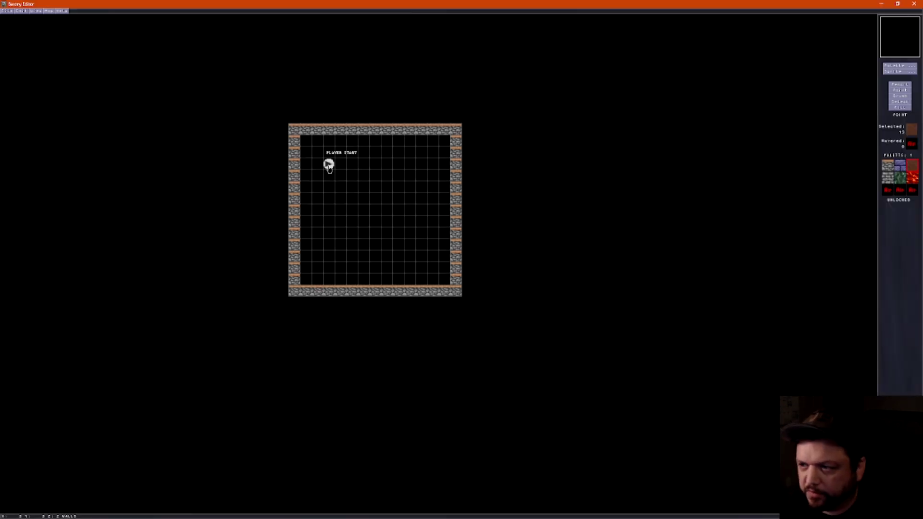
Choose the Player Start sprite and place a second one in the room, to the southeast of the existing one.
{"action": "left_click", "coordinate": [900, 72]}
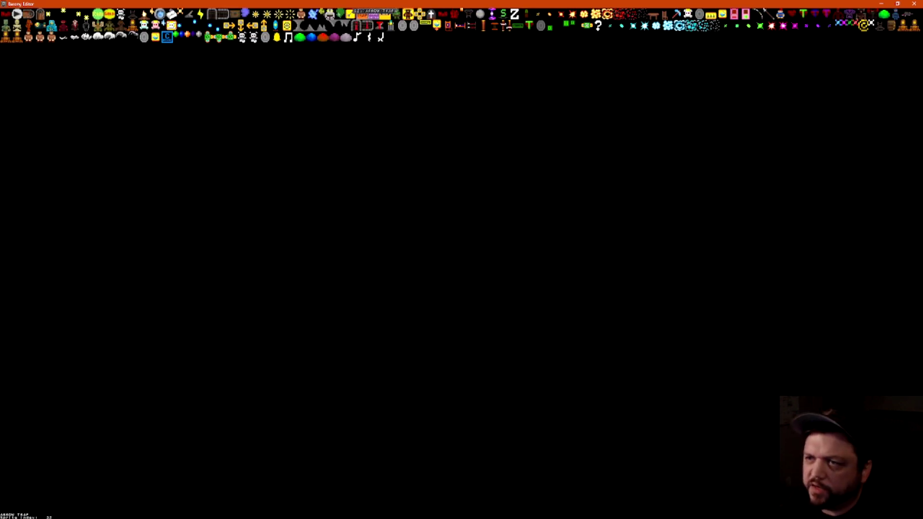
{"action": "left_click", "coordinate": [18, 14]}
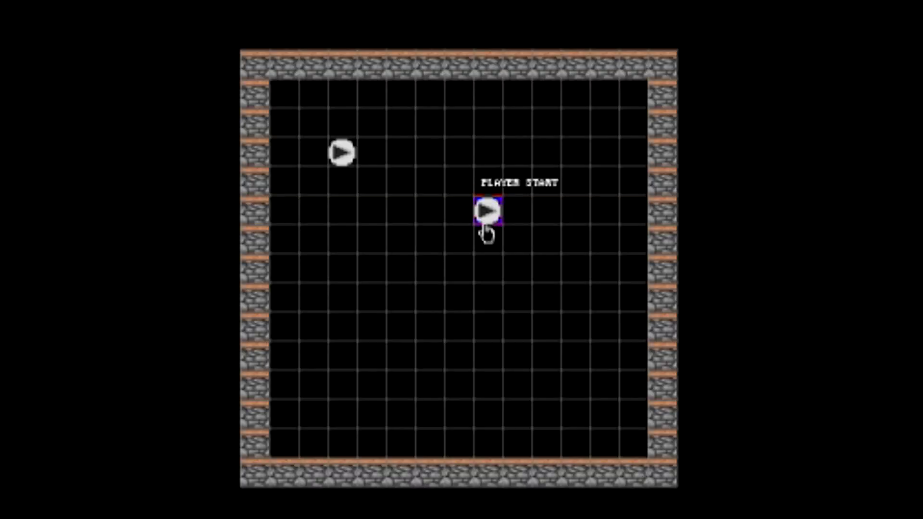
{"action": "left_click", "coordinate": [485, 227]}
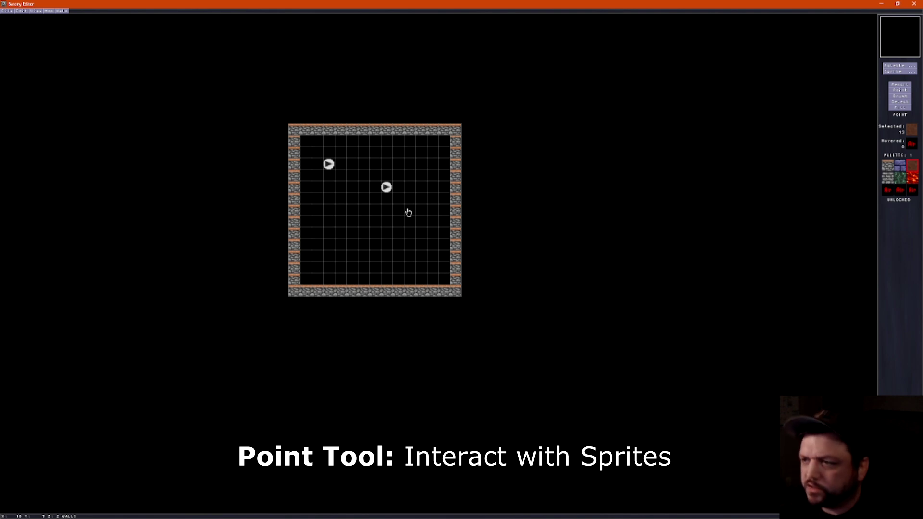
Move the second player start closer to the first and duplicate it twice to make four player starts.
{"action": "left_click_drag", "start_coordinate": [392, 192], "coordinate": [369, 175]}
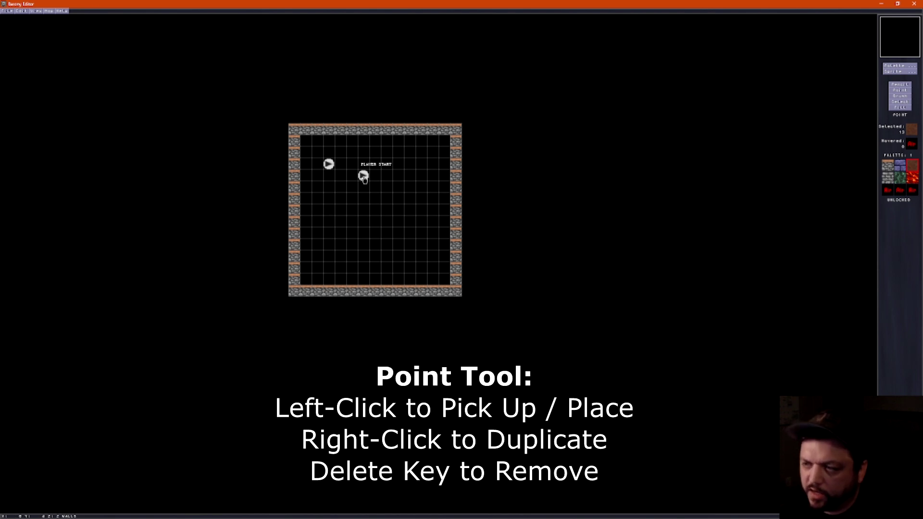
{"action": "right_click", "coordinate": [364, 178]}
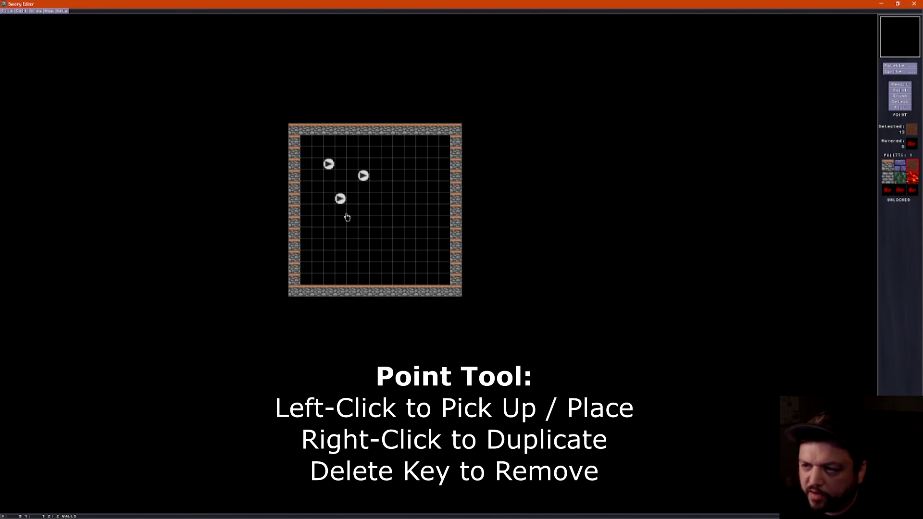
{"action": "right_click", "coordinate": [340, 200]}
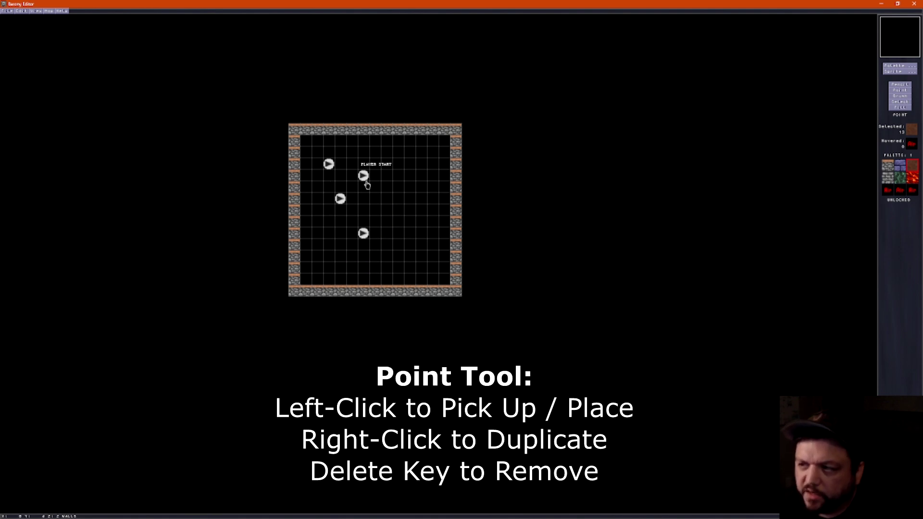
Arrange the four player starts in one vertical column with one empty tile between each.
{"action": "left_click", "coordinate": [364, 233]}
{"action": "left_click", "coordinate": [340, 233]}
{"action": "left_click", "coordinate": [340, 198]}
{"action": "left_click", "coordinate": [340, 210]}
{"action": "left_click", "coordinate": [364, 175]}
{"action": "left_click", "coordinate": [340, 187]}
{"action": "left_click", "coordinate": [329, 164]}
{"action": "left_click", "coordinate": [340, 164]}
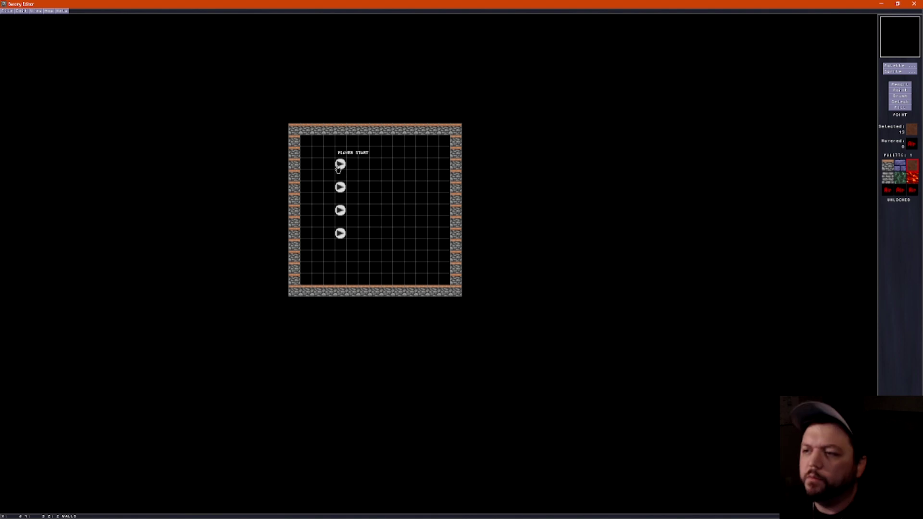
Try a spawn facing direction of -1 (random) in the topmost player start's properties and restore the value 0.
{"action": "right_click", "coordinate": [341, 165]}
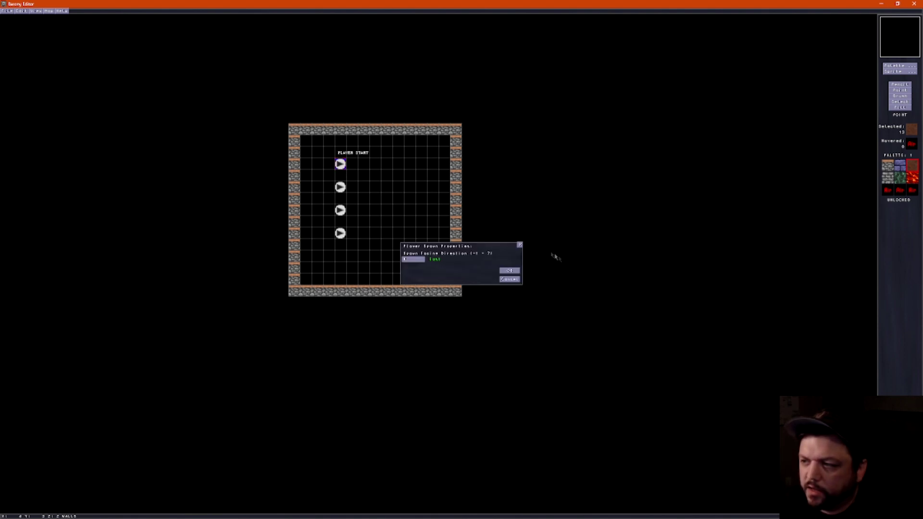
{"action": "left_click", "coordinate": [520, 246]}
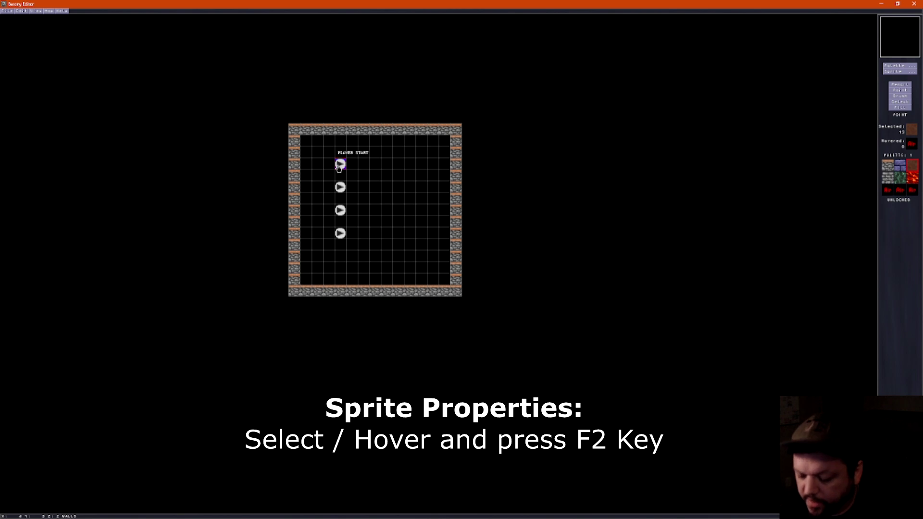
{"action": "key", "text": "F2"}
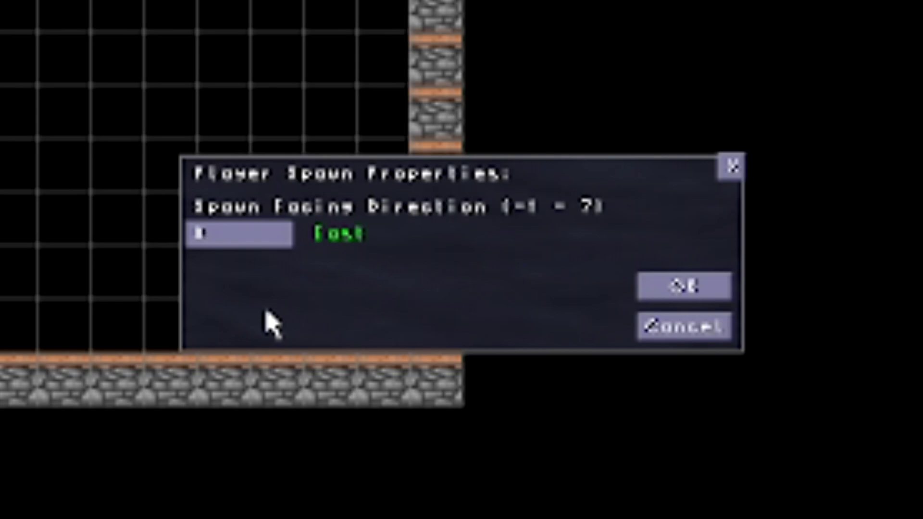
{"action": "key", "text": "BackSpace"}
{"action": "type", "text": "-1"}
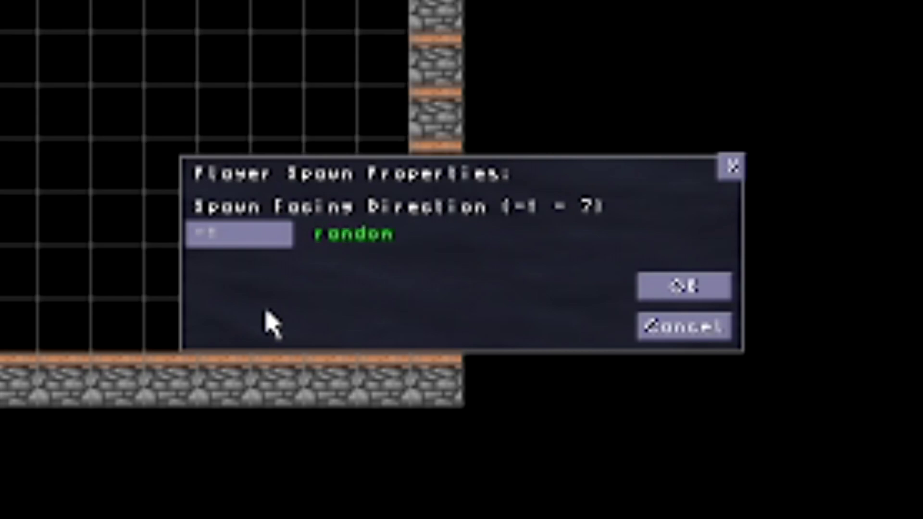
{"action": "key", "text": "BackSpace"}
{"action": "key", "text": "BackSpace"}
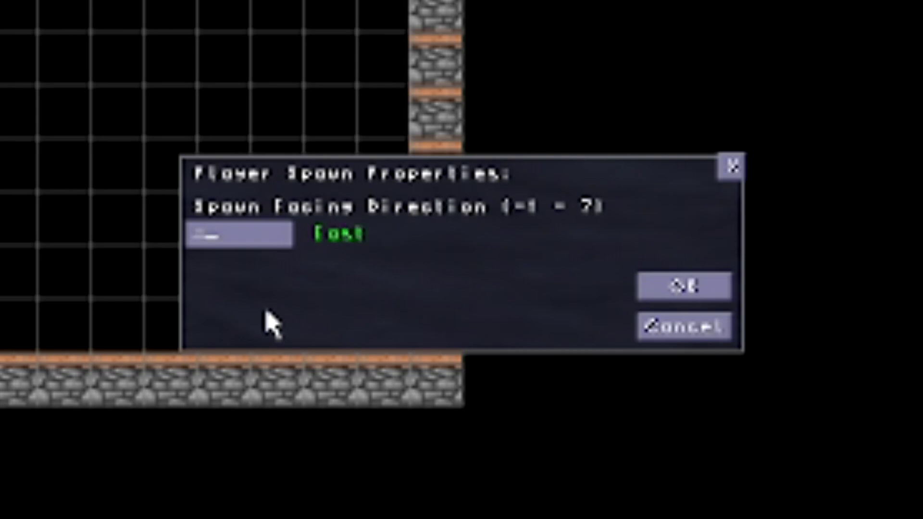
{"action": "type", "text": "0"}
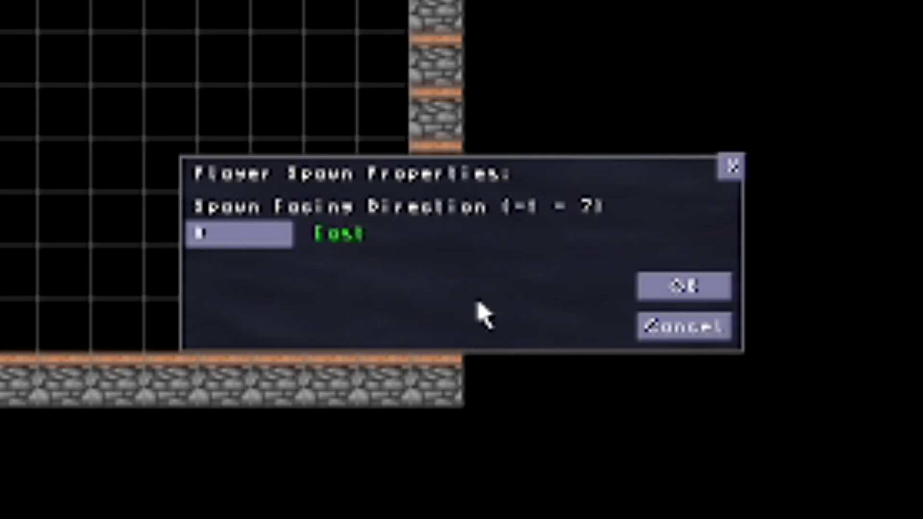
Try spawn facing directions 1 through 7 for the topmost player start, set it back to 0 (East) and accept the properties.
{"action": "key", "text": "BackSpace"}
{"action": "type", "text": "1"}
{"action": "key", "text": "BackSpace"}
{"action": "type", "text": "2"}
{"action": "key", "text": "BackSpace"}
{"action": "type", "text": "3"}
{"action": "key", "text": "BackSpace"}
{"action": "type", "text": "4"}
{"action": "key", "text": "BackSpace"}
{"action": "type", "text": "5"}
{"action": "key", "text": "BackSpace"}
{"action": "type", "text": "6"}
{"action": "key", "text": "BackSpace"}
{"action": "type", "text": "7"}
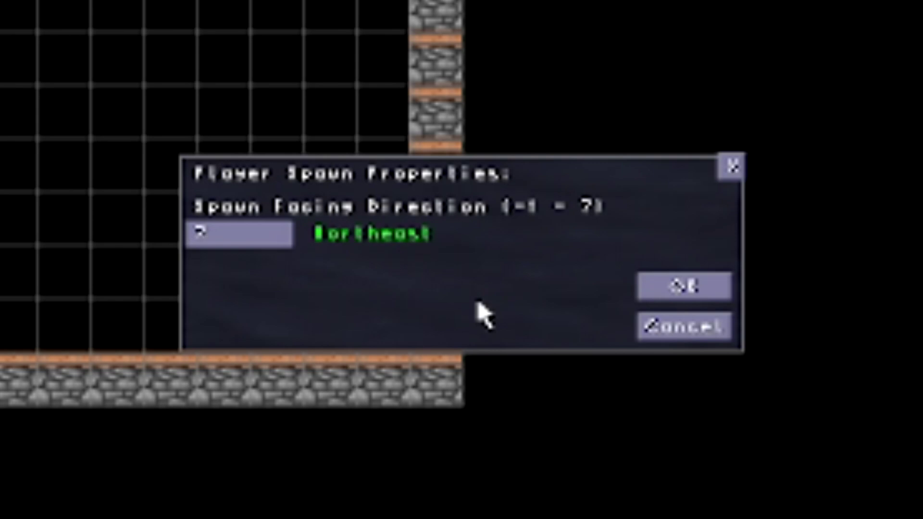
{"action": "key", "text": "BackSpace"}
{"action": "type", "text": "0"}
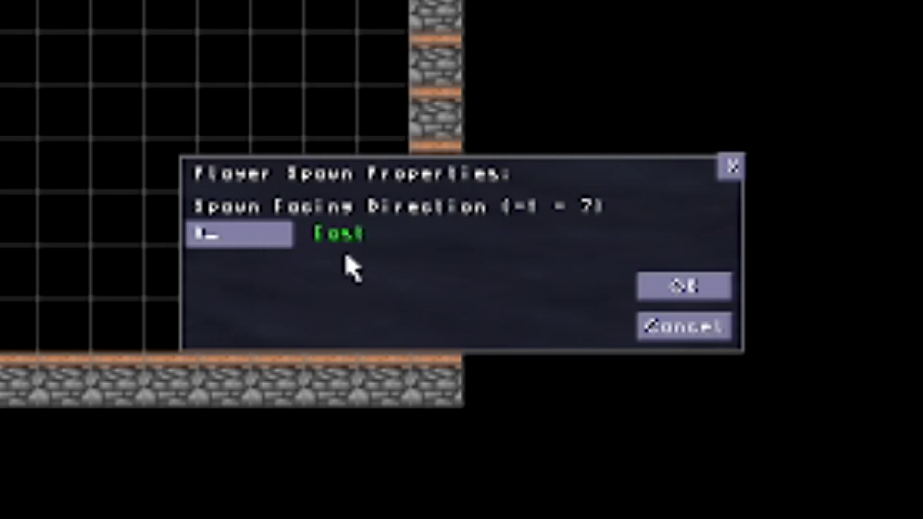
{"action": "left_click", "coordinate": [715, 289]}
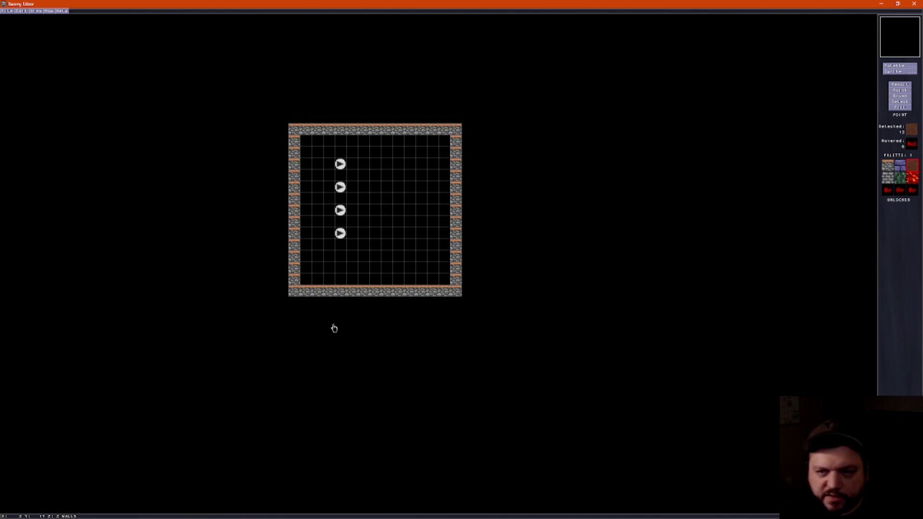
Move the four player starts to one tile off the west wall, with two empty tiles between each.
{"action": "left_click_drag", "start_coordinate": [342, 172], "coordinate": [319, 160]}
{"action": "left_click_drag", "start_coordinate": [343, 195], "coordinate": [322, 260]}
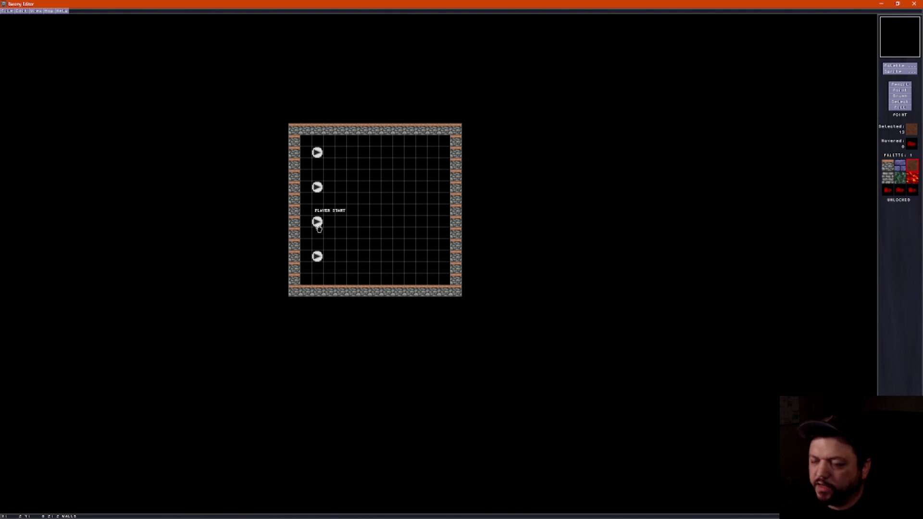
Pencil four-tile partitions of the wood-banded stone wall from the west wall below each player start, adding a single end tile to each alcove.
{"action": "left_click", "coordinate": [900, 165]}
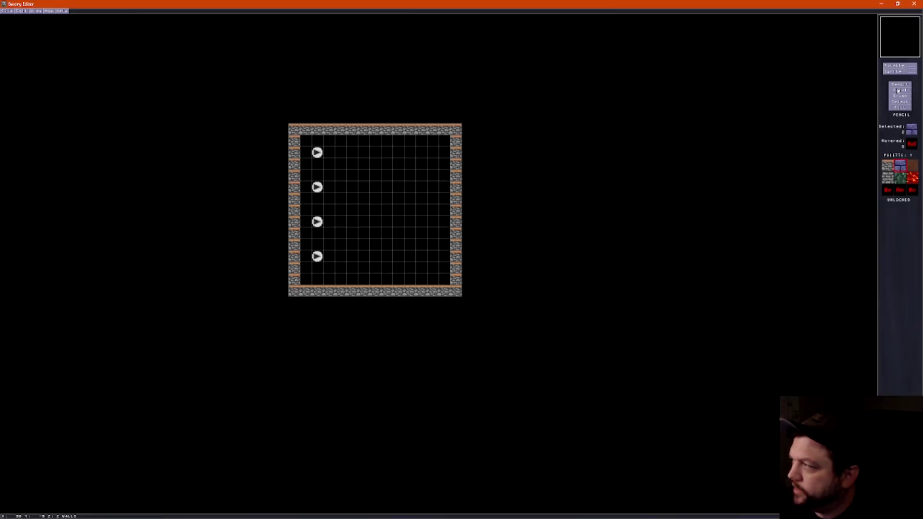
{"action": "left_click", "coordinate": [888, 166]}
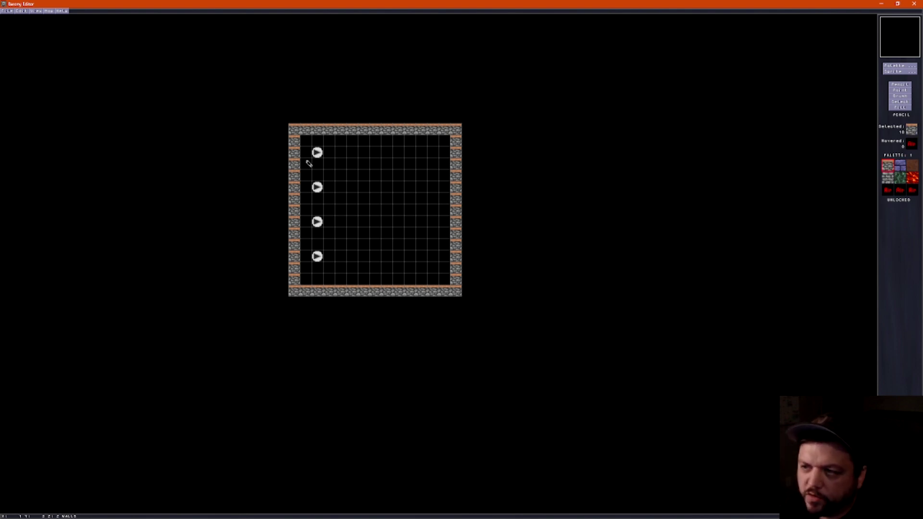
{"action": "mouse_move", "coordinate": [308, 163]}
{"action": "left_mouse_down"}
{"action": "mouse_move", "coordinate": [340, 164]}
{"action": "mouse_move", "coordinate": [340, 151]}
{"action": "left_mouse_up"}
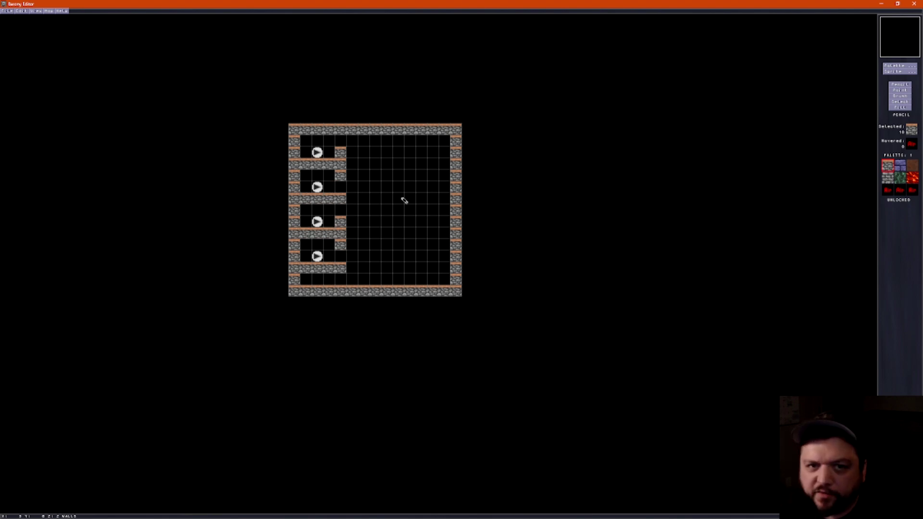
Switch to the 3D view and move the camera to examine the new partitions around the player starts.
{"action": "key", "text": "ctrl+f"}
{"action": "key", "text": "Up"}
{"action": "key", "text": "Right"}
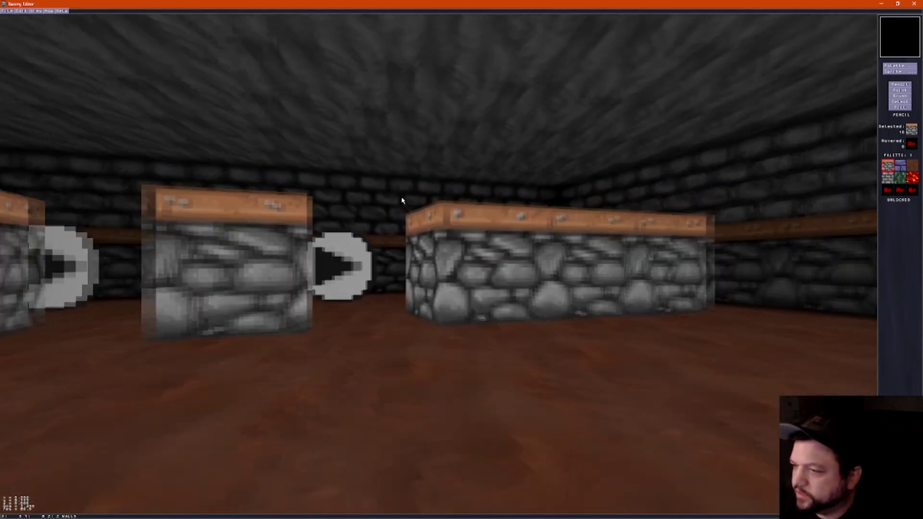
On the ceiling layer, pencil the gray stone-brick wall tile over all four alcove partitions and their end tiles.
{"action": "key", "text": "Up"}
{"action": "key", "text": "Left"}
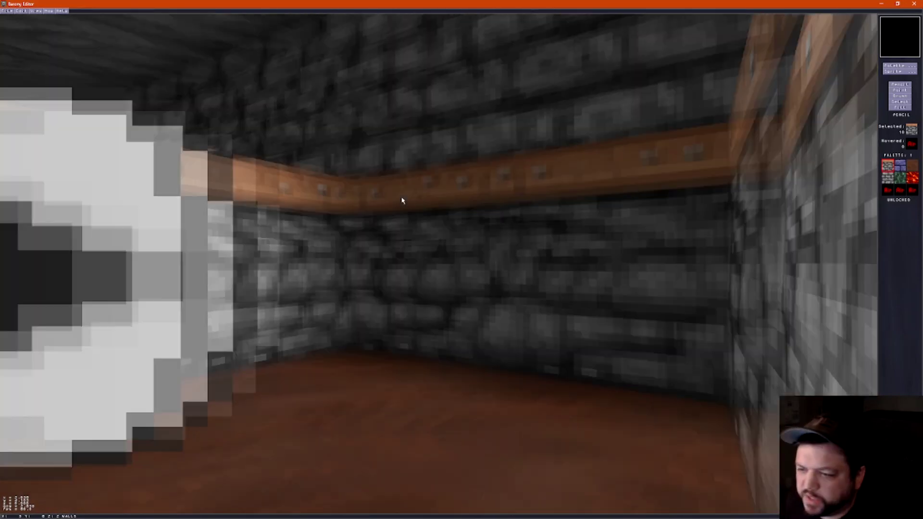
{"action": "key", "text": "Left"}
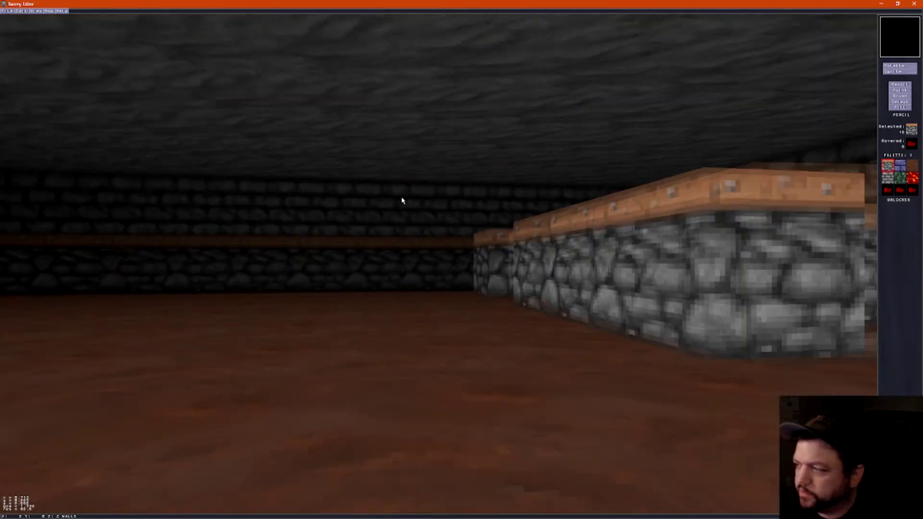
{"action": "key", "text": "Right"}
{"action": "key", "text": "ctrl+f"}
{"action": "scroll", "coordinate": [308, 163], "scroll_direction": "down", "scroll_amount": 1}
{"action": "scroll", "coordinate": [308, 165], "scroll_direction": "up", "scroll_amount": 1}
{"action": "scroll", "coordinate": [307, 163], "scroll_direction": "up", "scroll_amount": 1}
{"action": "mouse_move", "coordinate": [310, 163]}
{"action": "left_mouse_down"}
{"action": "mouse_move", "coordinate": [341, 164]}
{"action": "mouse_move", "coordinate": [341, 151]}
{"action": "mouse_move", "coordinate": [311, 262]}
{"action": "mouse_move", "coordinate": [325, 272]}
{"action": "left_mouse_up"}
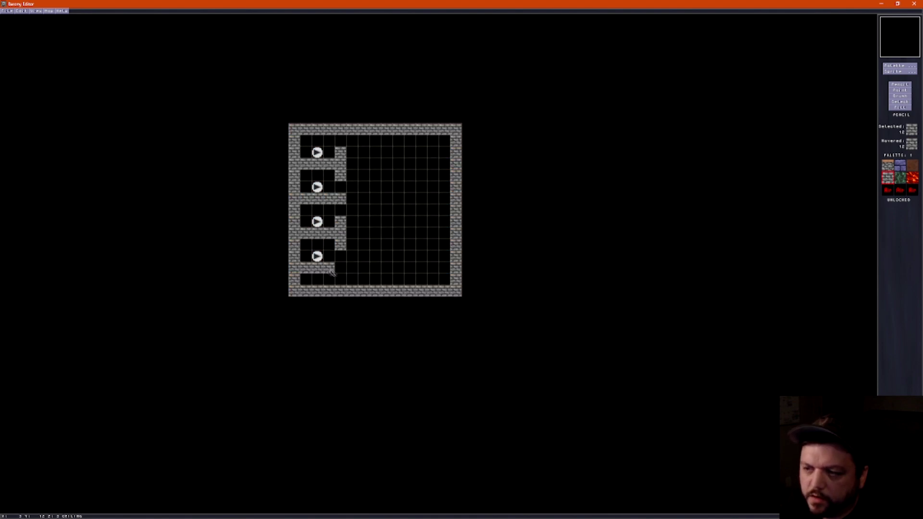
{"action": "scroll", "coordinate": [352, 244], "scroll_direction": "down", "scroll_amount": 2}
{"action": "scroll", "coordinate": [349, 244], "scroll_direction": "up", "scroll_amount": 1}
Examine the full-height alcove partitions around the player starts in the 3D view.
{"action": "key", "text": "ctrl+f"}
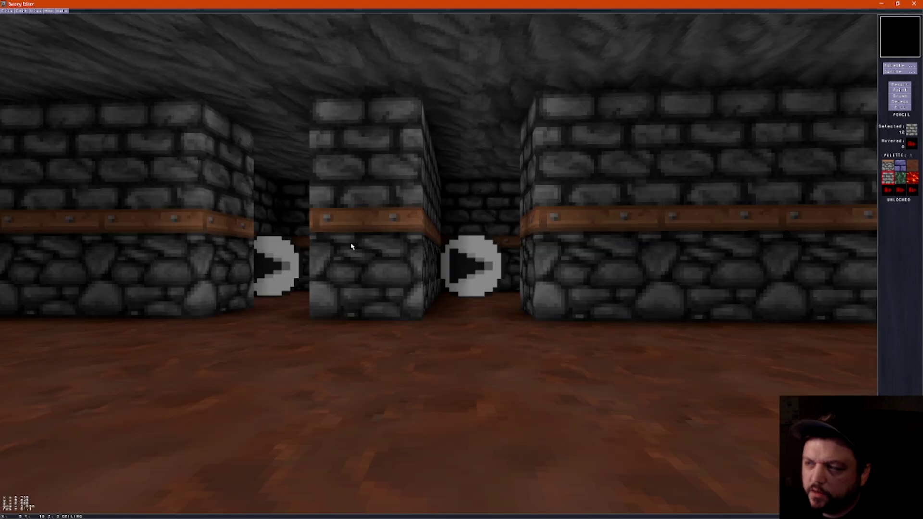
{"action": "key", "text": "Left"}
{"action": "key", "text": "Up"}
{"action": "key", "text": "Right"}
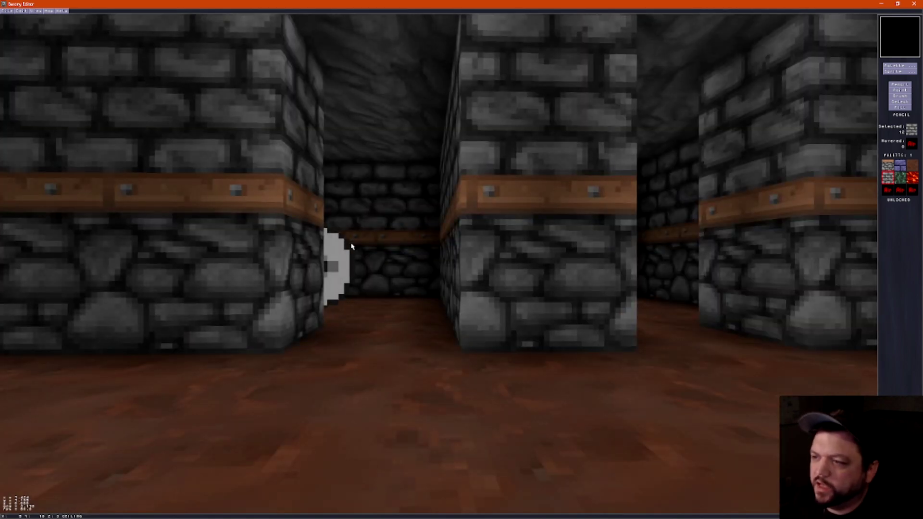
{"action": "key", "text": "Down"}
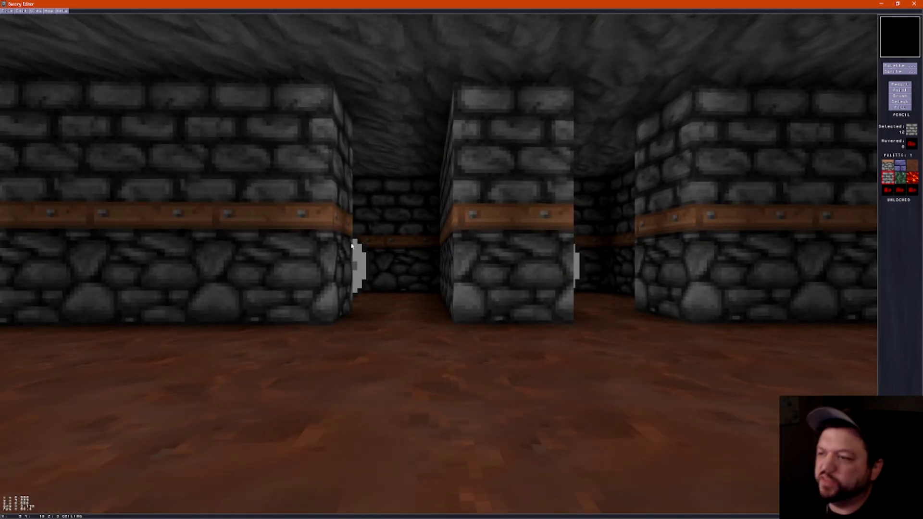
{"action": "key", "text": "ctrl+f"}
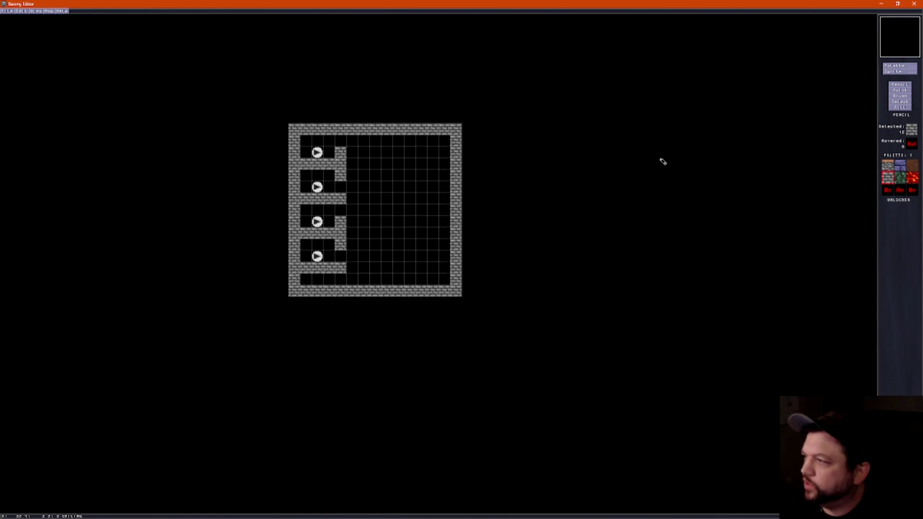
On the ceiling layer, cover the alcoves and the strip below them with smooth gray stone, and pencil stone-brick tiles above their openings.
{"action": "mouse_move", "coordinate": [310, 147]}
{"action": "left_mouse_down"}
{"action": "mouse_move", "coordinate": [330, 146]}
{"action": "mouse_move", "coordinate": [314, 144]}
{"action": "left_mouse_up"}
{"action": "left_click", "coordinate": [898, 72]}
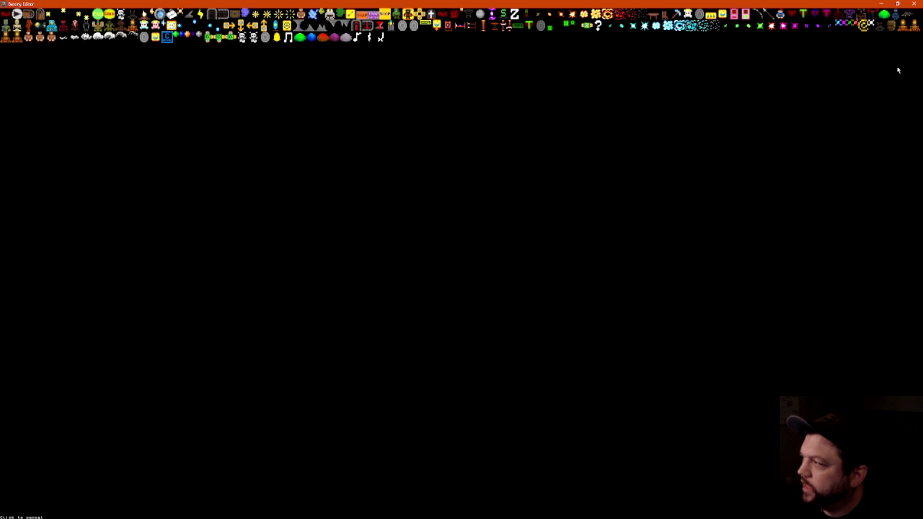
{"action": "left_click", "coordinate": [313, 14]}
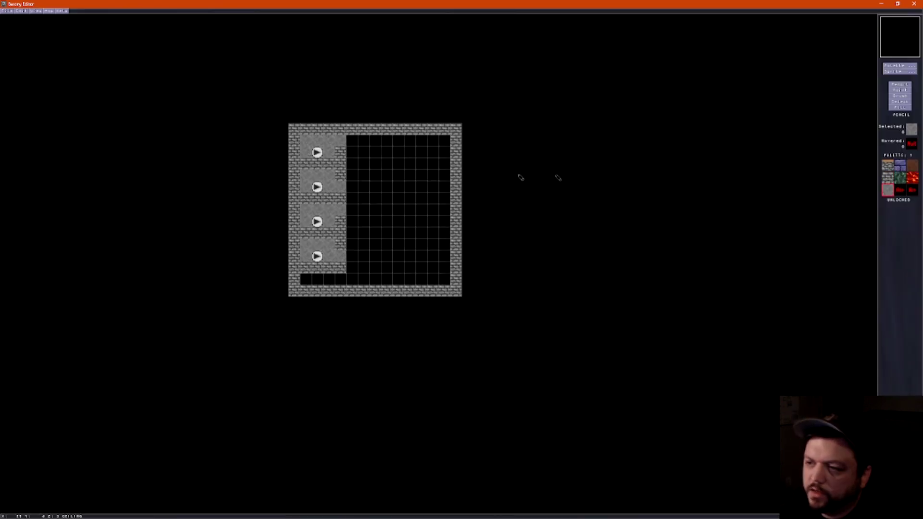
{"action": "left_click_drag", "start_coordinate": [307, 283], "coordinate": [340, 280]}
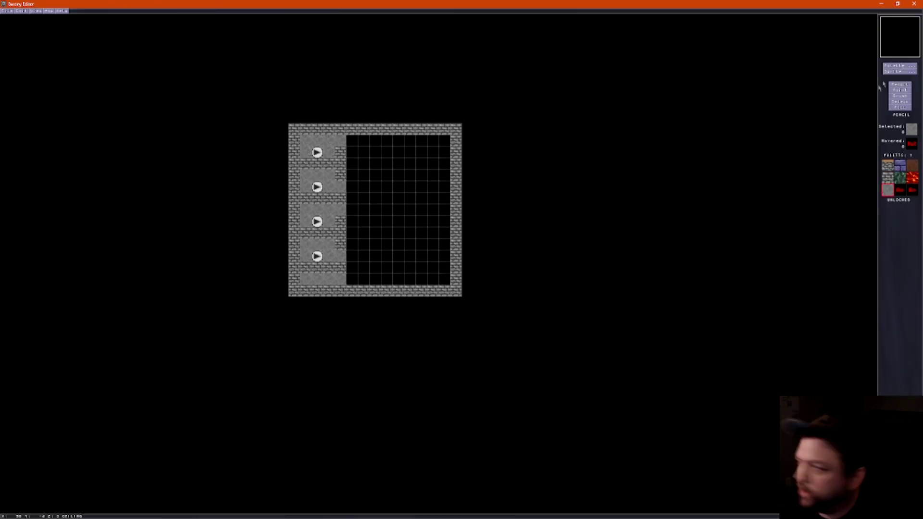
{"action": "left_click", "coordinate": [896, 66]}
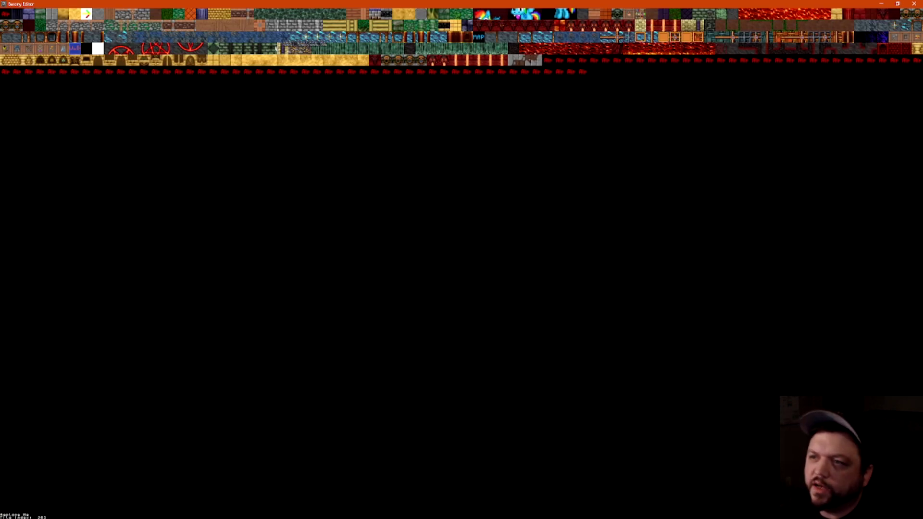
{"action": "left_click", "coordinate": [275, 24]}
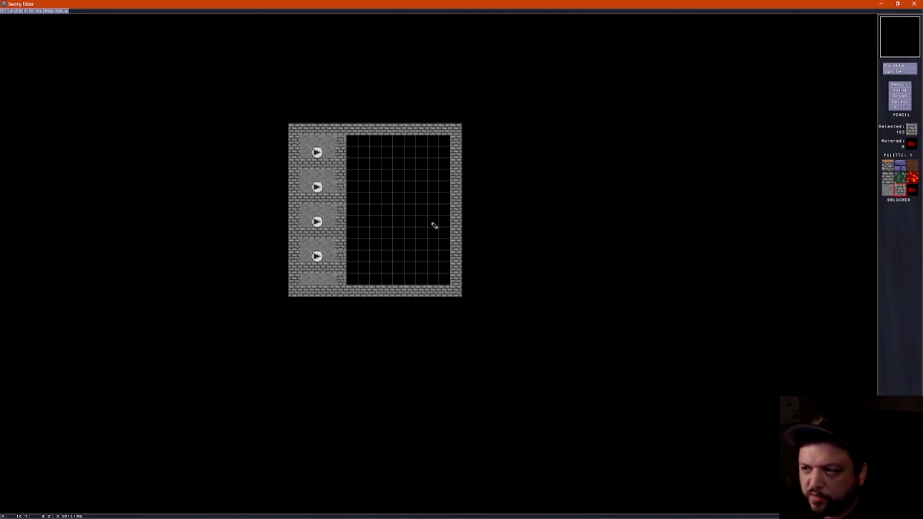
Switch to the walls layer and inspect the alcoves' ceilings and openings from inside and outside in the 3D view.
{"action": "key", "text": "Page_Down"}
{"action": "key", "text": "f"}
{"action": "key", "text": "Down"}
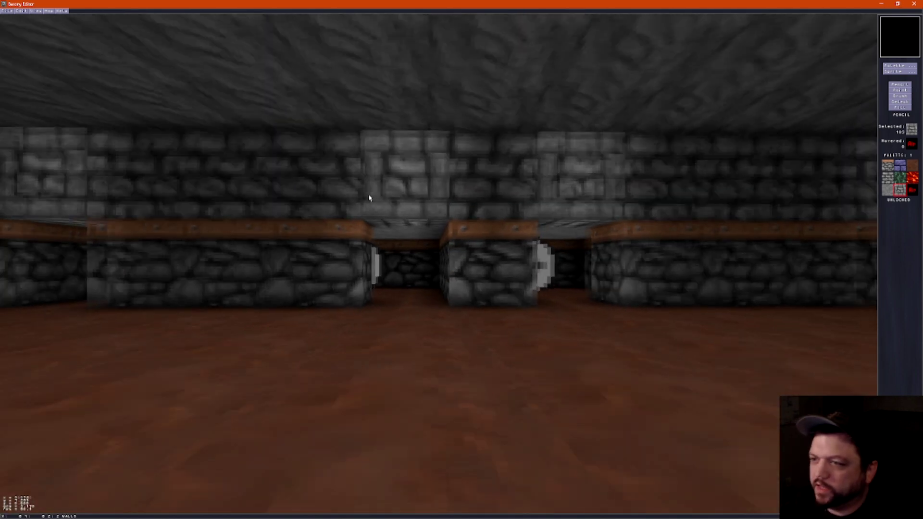
{"action": "key", "text": "Left"}
{"action": "key", "text": "Up"}
{"action": "key", "text": "Left"}
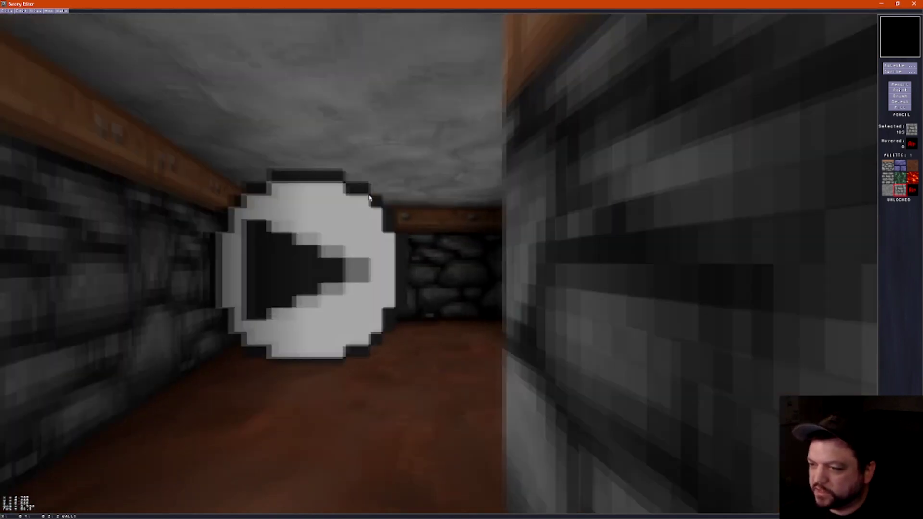
{"action": "key", "text": "Right"}
{"action": "key", "text": "Up"}
{"action": "key", "text": "Left"}
{"action": "key", "text": "f"}
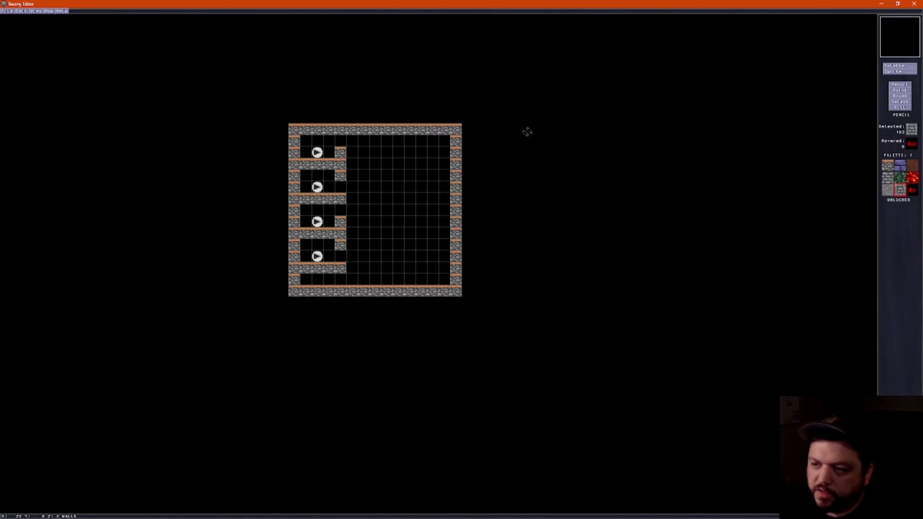
Place a Gate (East-West) sprite in the opening of each of the four player-start alcoves.
{"action": "left_click", "coordinate": [896, 73]}
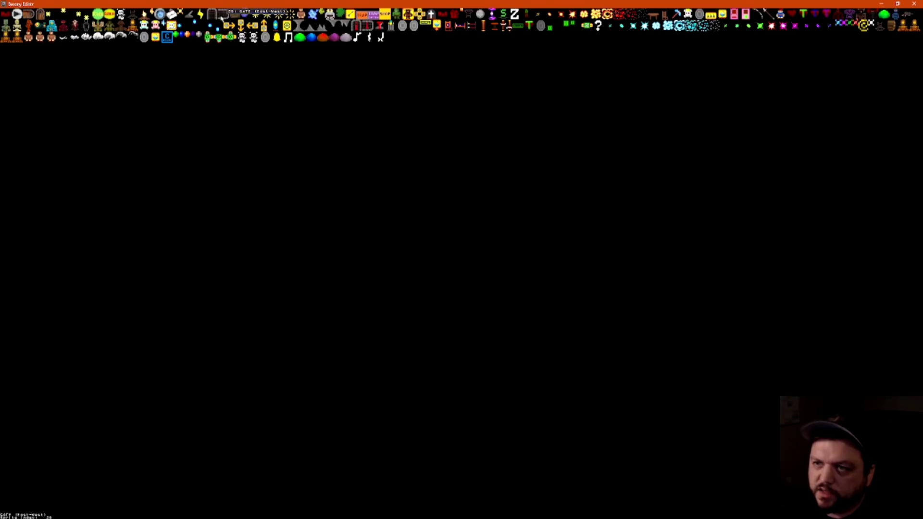
{"action": "left_click", "coordinate": [222, 16]}
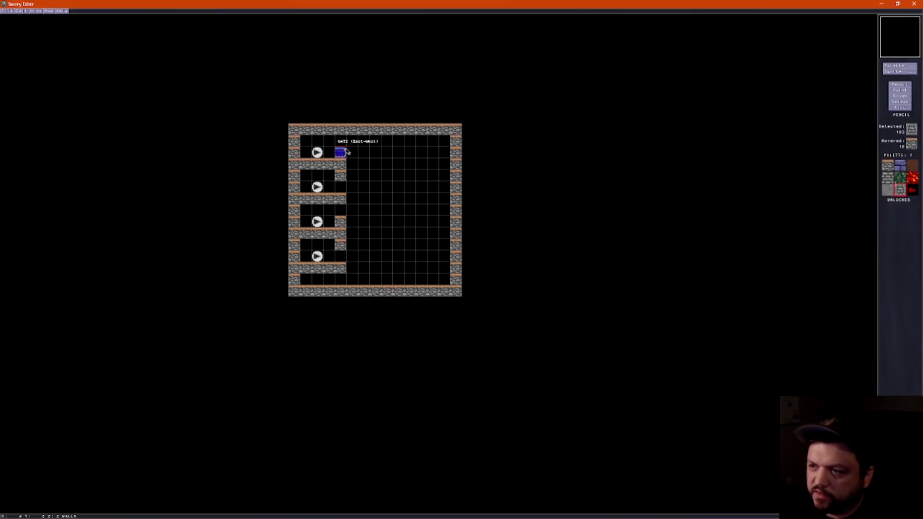
{"action": "left_click", "coordinate": [340, 142]}
{"action": "left_click", "coordinate": [341, 187]}
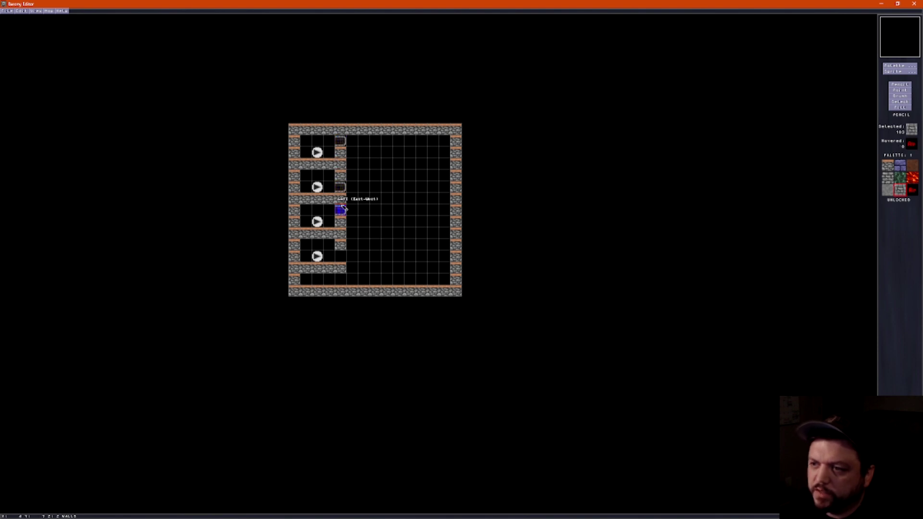
{"action": "left_click", "coordinate": [342, 209]}
{"action": "left_click", "coordinate": [340, 256]}
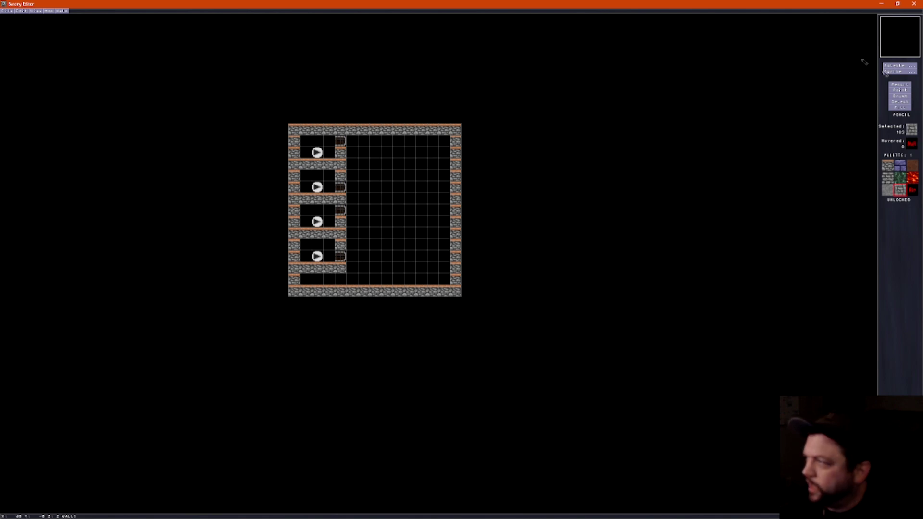
{"action": "left_click", "coordinate": [905, 91]}
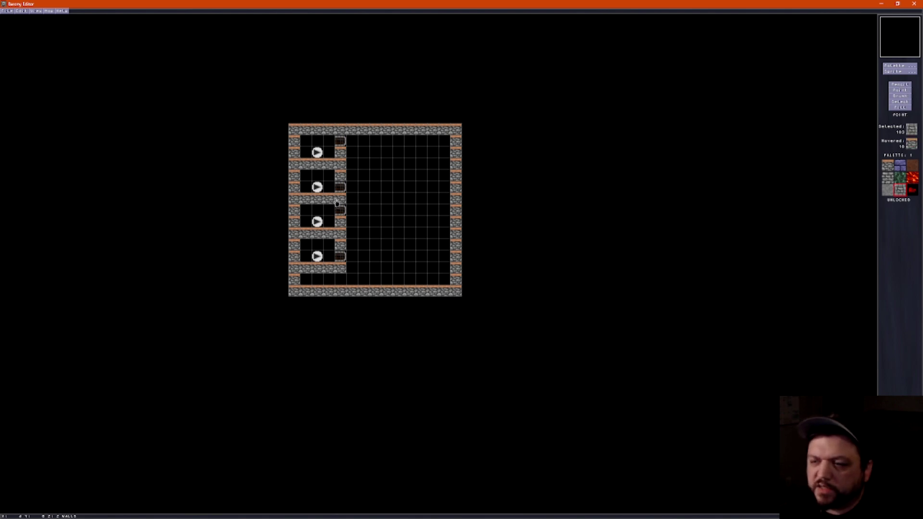
{"action": "left_click", "coordinate": [317, 152]}
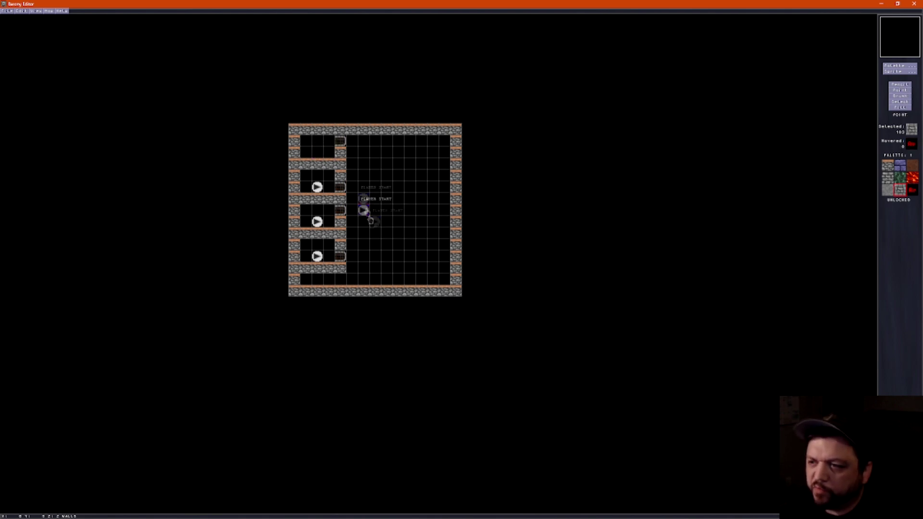
{"action": "left_click", "coordinate": [316, 256]}
{"action": "left_click", "coordinate": [316, 152]}
{"action": "left_click", "coordinate": [317, 256]}
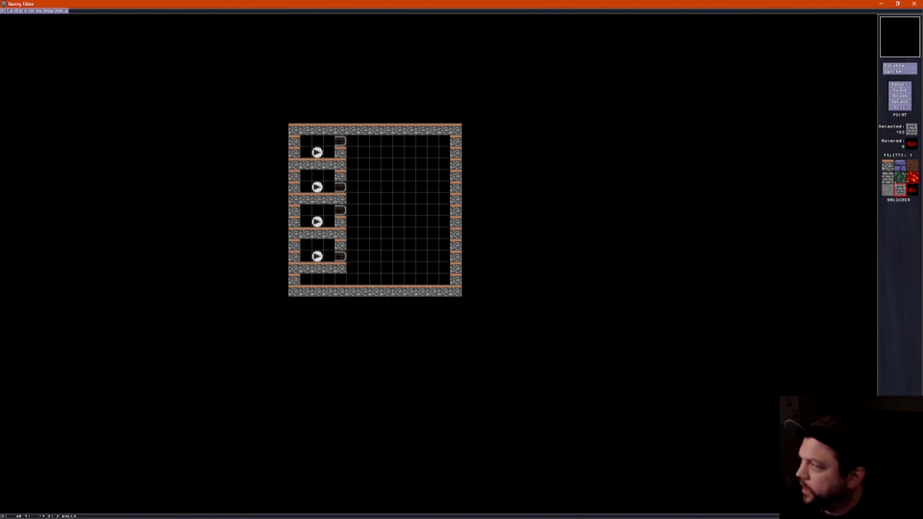
Replace the wall tile directly below the bottommost player start with a Collider Decoration sprite and open its model properties.
{"action": "left_click", "coordinate": [900, 85]}
{"action": "right_click", "coordinate": [324, 249]}
{"action": "left_click", "coordinate": [318, 271]}
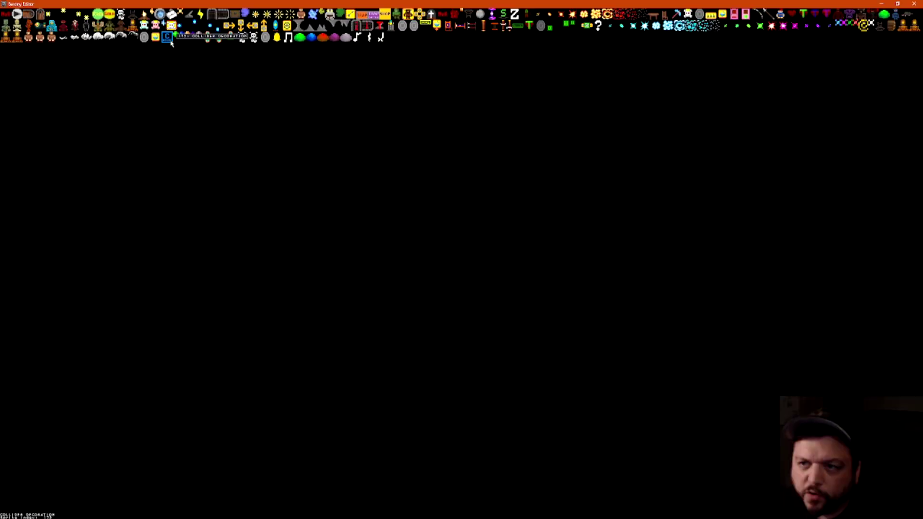
{"action": "left_click", "coordinate": [170, 40]}
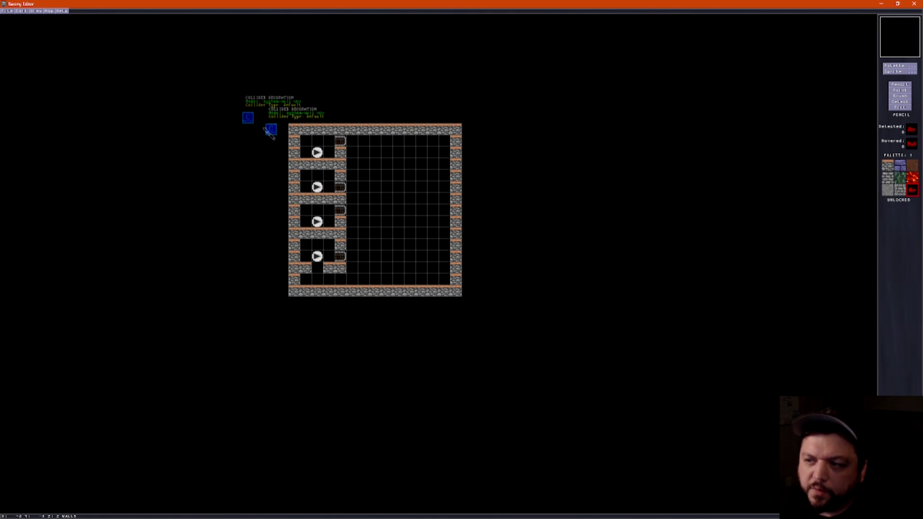
{"action": "left_click", "coordinate": [317, 274]}
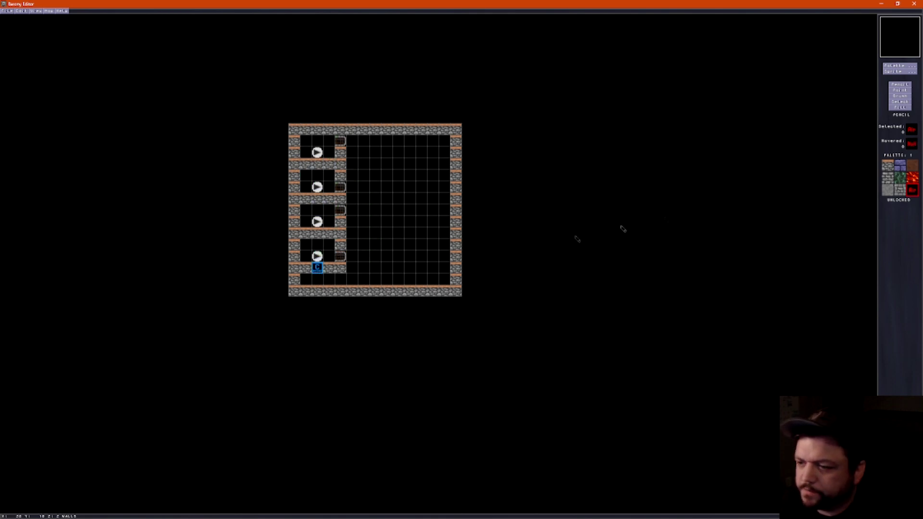
{"action": "left_click", "coordinate": [898, 90]}
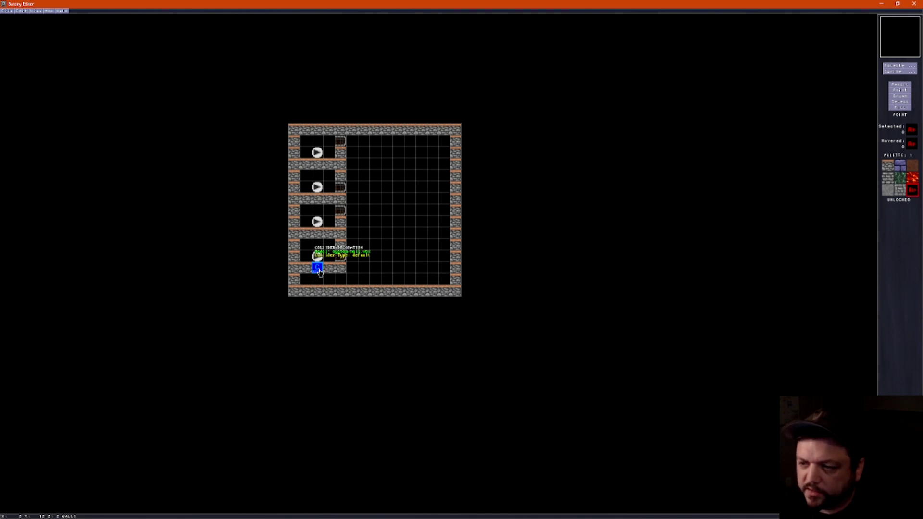
{"action": "double_click", "coordinate": [318, 270]}
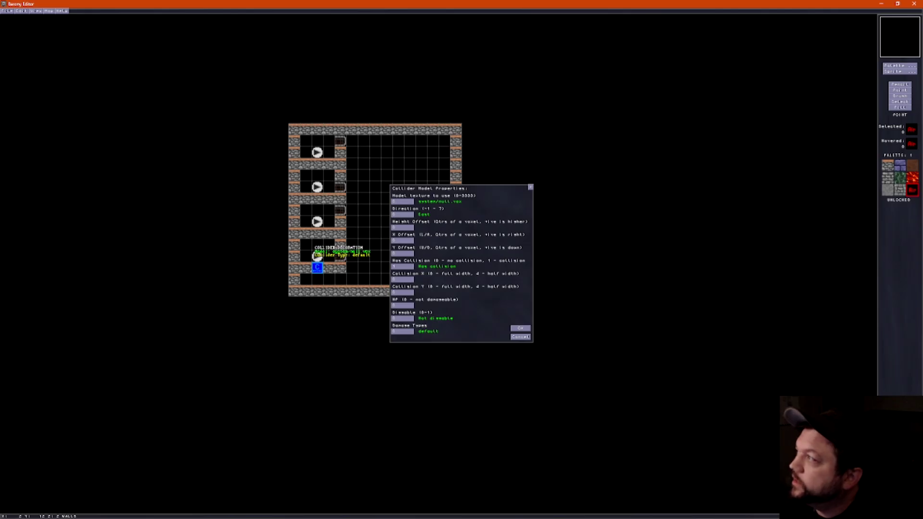
Switch to File Explorer, go to the Barony models folder and open models.txt in Notepad++.
{"action": "key", "text": "alt+Tab"}
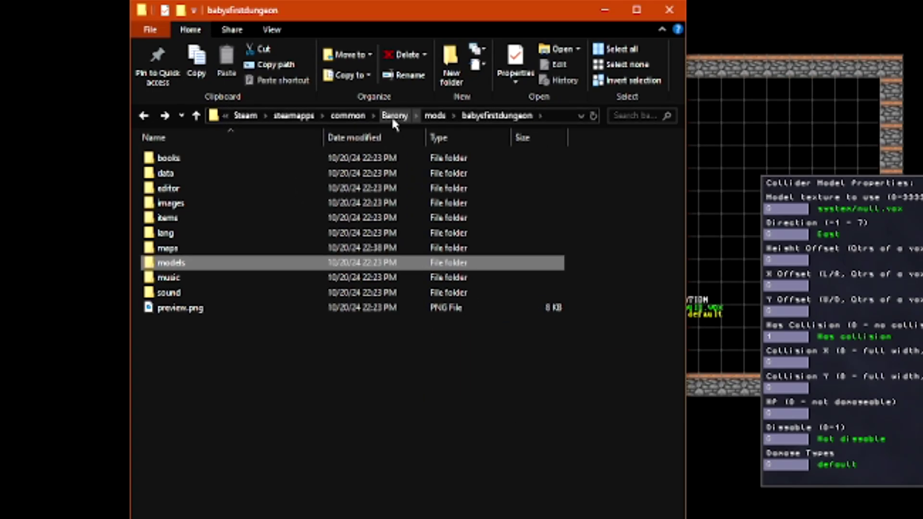
{"action": "left_click", "coordinate": [257, 143]}
{"action": "double_click", "coordinate": [193, 322]}
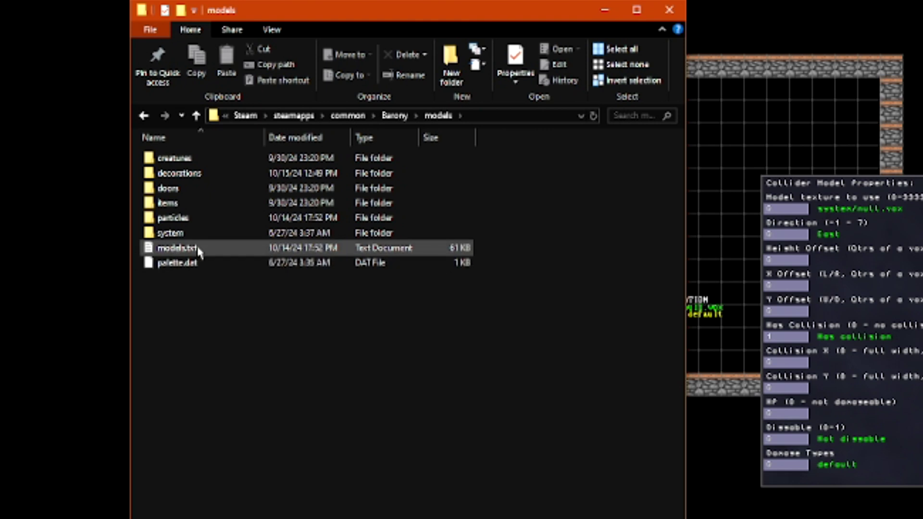
{"action": "right_click", "coordinate": [207, 251]}
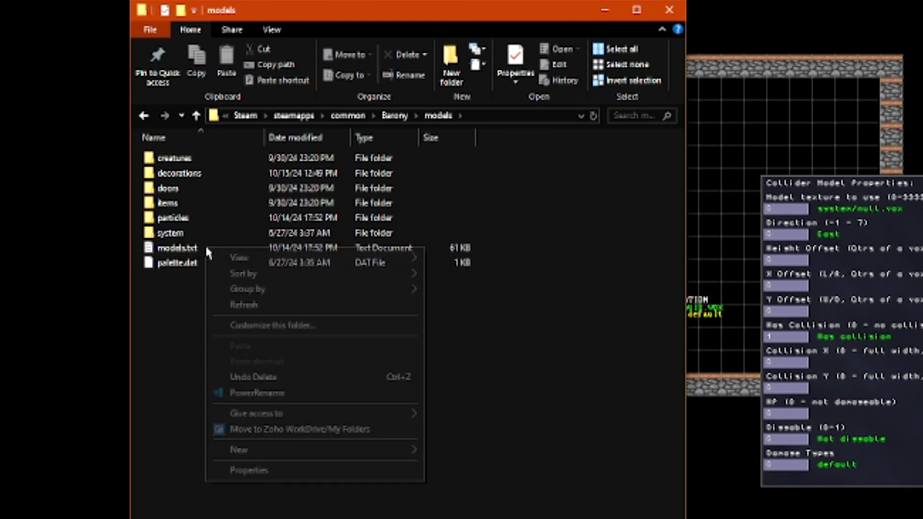
{"action": "right_click", "coordinate": [183, 249]}
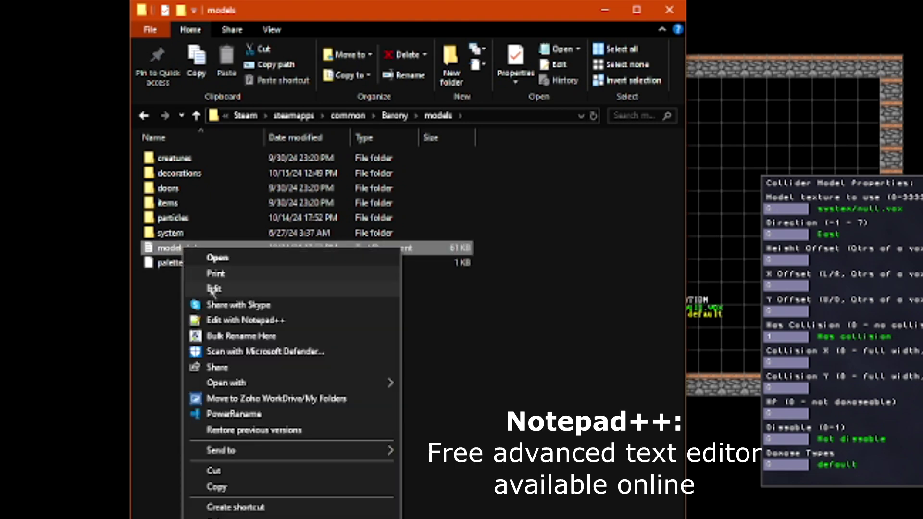
{"action": "left_click", "coordinate": [296, 321]}
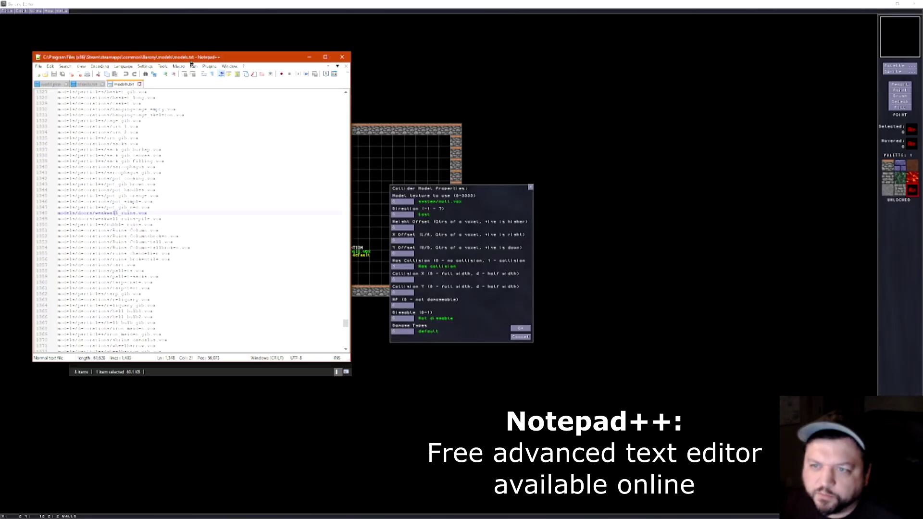
Move the Notepad++ window beside the File Explorer window and browse the decoration and door models listed in models.txt.
{"action": "left_click_drag", "start_coordinate": [192, 64], "coordinate": [600, 87]}
{"action": "left_click_drag", "start_coordinate": [579, 182], "coordinate": [530, 172]}
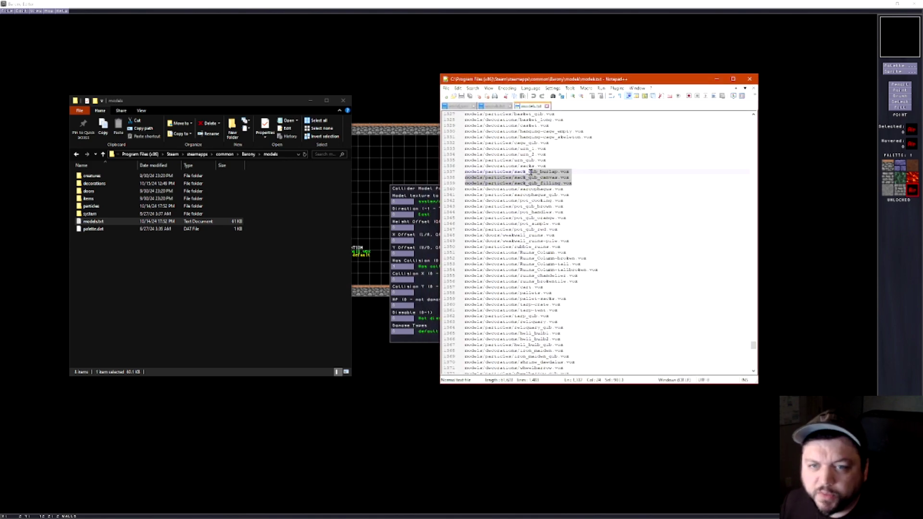
{"action": "left_click", "coordinate": [582, 184]}
{"action": "scroll", "coordinate": [586, 196], "scroll_direction": "up", "scroll_amount": 7}
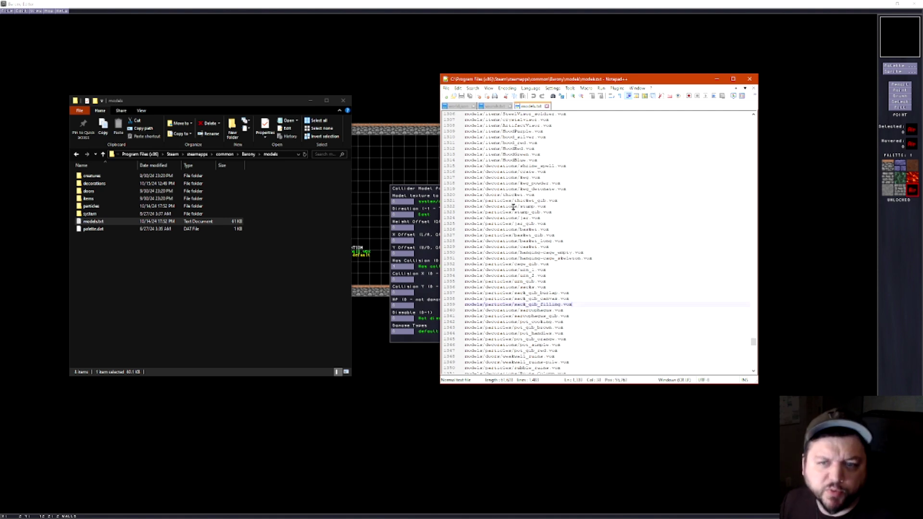
{"action": "scroll", "coordinate": [514, 207], "scroll_direction": "down", "scroll_amount": 2}
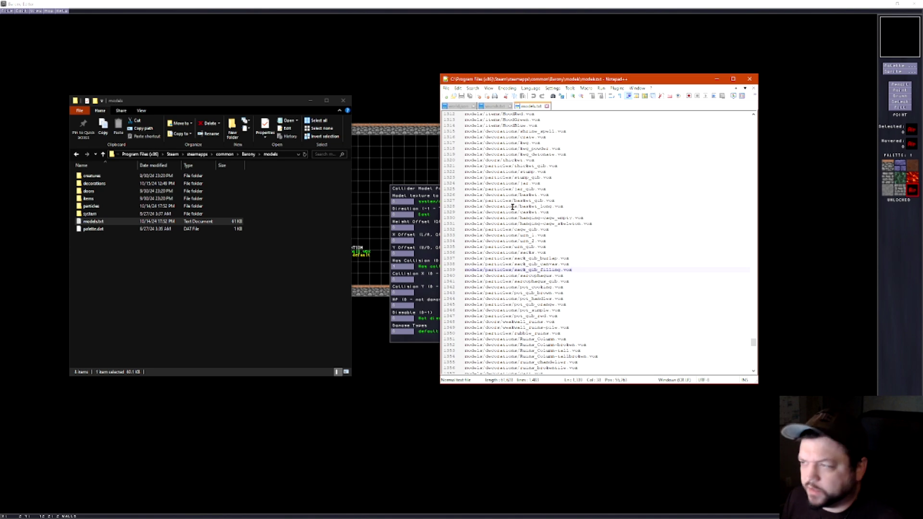
Search models.txt for "weakwall", step through the matches to the weakwall_mine.vox entry, and check the start of the list's line numbering.
{"action": "key", "text": "ctrl+f"}
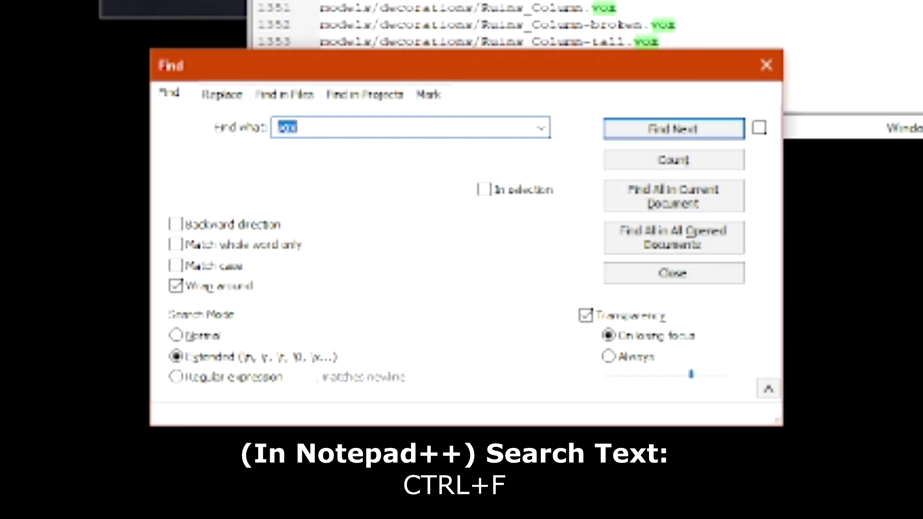
{"action": "type", "text": "w"}
{"action": "type", "text": "eakwall"}
{"action": "key", "text": "Return"}
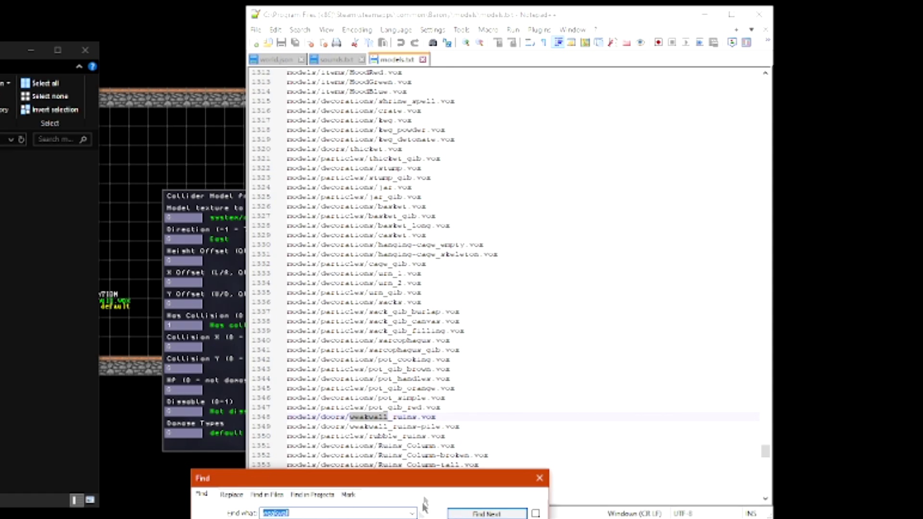
{"action": "left_click", "coordinate": [487, 513]}
{"action": "left_click", "coordinate": [491, 514]}
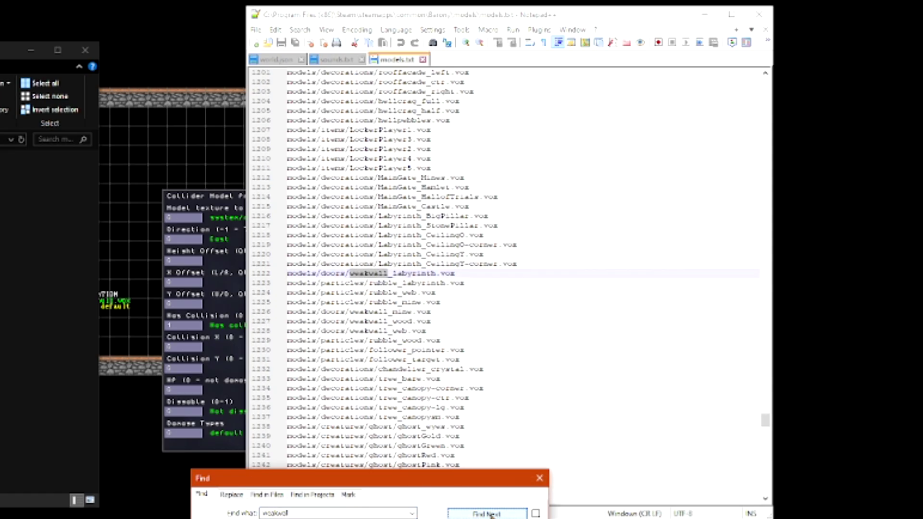
{"action": "left_click", "coordinate": [491, 515]}
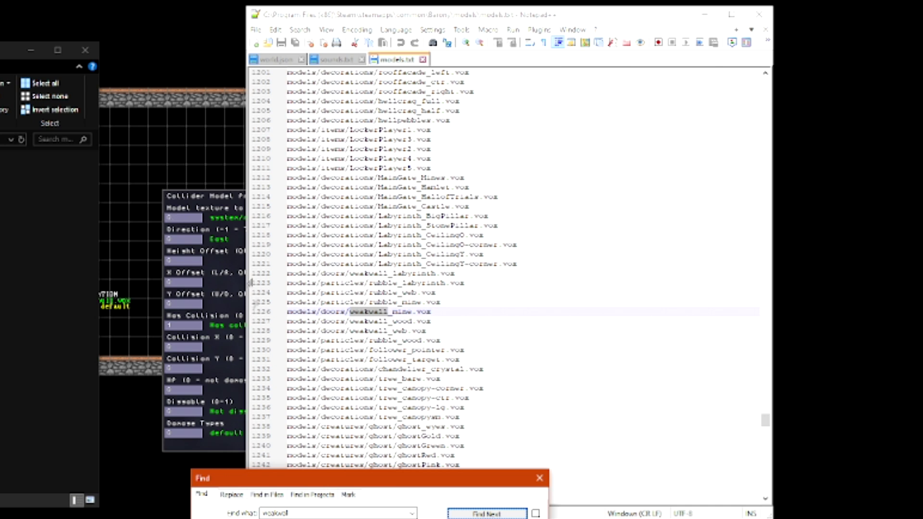
{"action": "left_click_drag", "start_coordinate": [765, 421], "coordinate": [763, 81]}
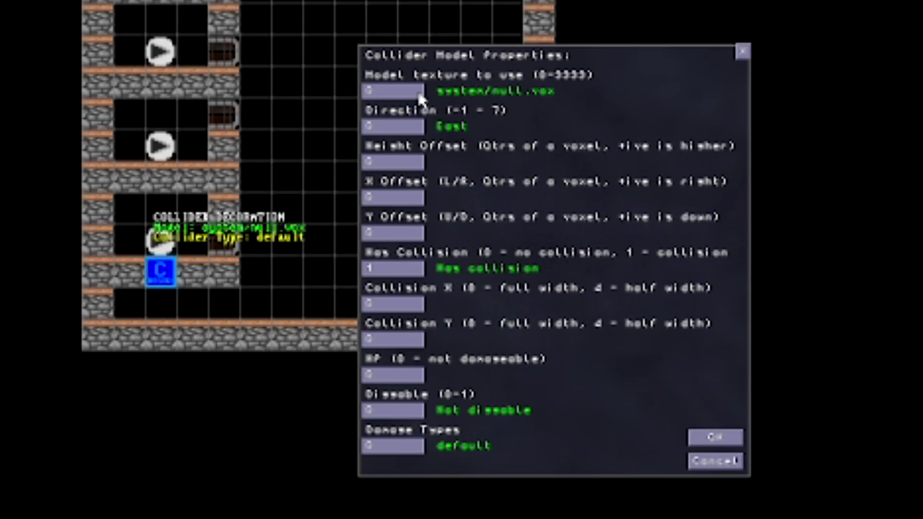
Set the collider's model texture to 1225 (doors/weakwall_mine.vox), Collision X and Y to 8, HP to 10 and Diggable to 1.
{"action": "type", "text": "1222"}
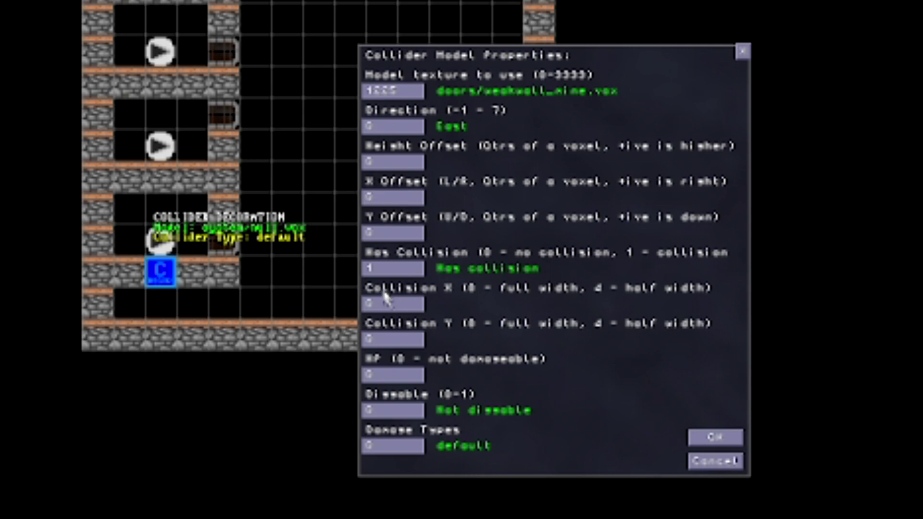
{"action": "left_click", "coordinate": [392, 269]}
{"action": "left_click", "coordinate": [414, 309]}
{"action": "key", "text": "BackSpace"}
{"action": "key", "text": "BackSpace"}
{"action": "type", "text": "1"}
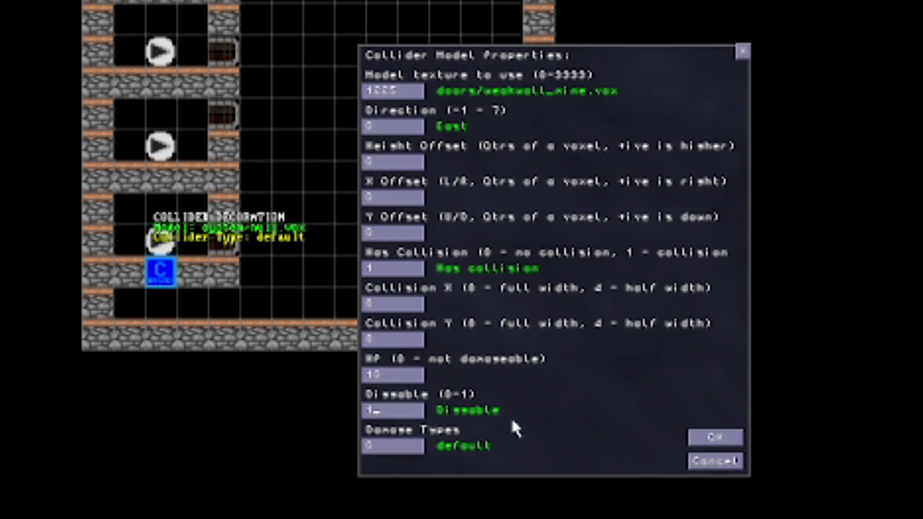
Set the collider's damage type to 2 (mines_weakwall) and apply the model properties.
{"action": "left_click", "coordinate": [422, 446]}
{"action": "key", "text": "BackSpace"}
{"action": "type", "text": "1"}
{"action": "key", "text": "BackSpace"}
{"action": "type", "text": "2"}
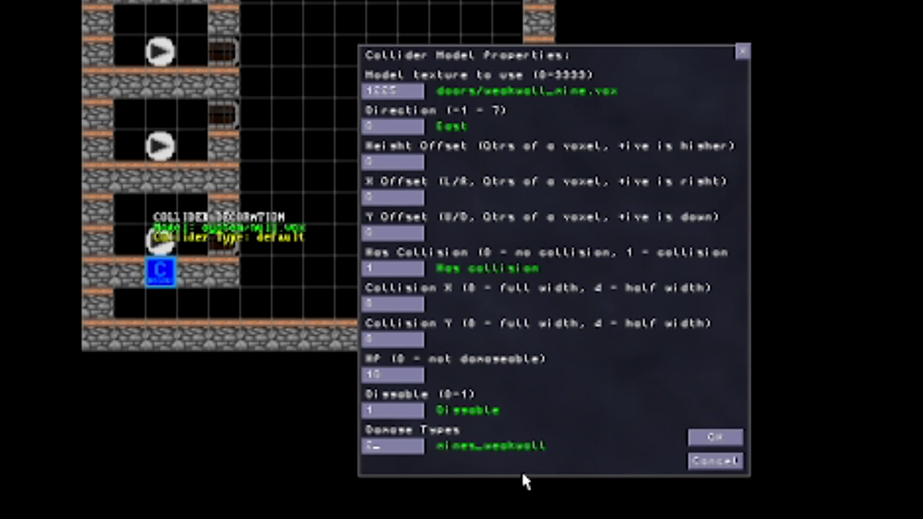
{"action": "left_click", "coordinate": [732, 439]}
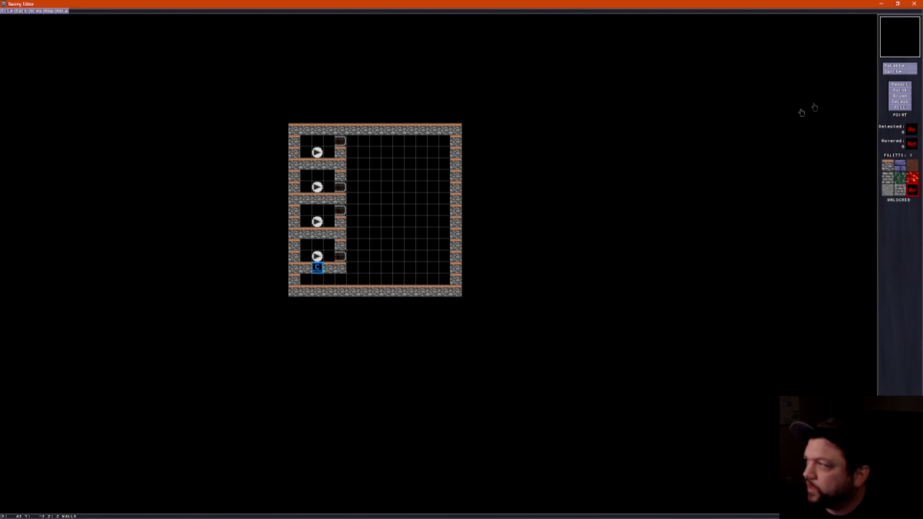
Place Torch (West Wall) sprites at the room-side ends of the partition walls between the first and second and the third and fourth alcoves.
{"action": "left_click", "coordinate": [894, 73]}
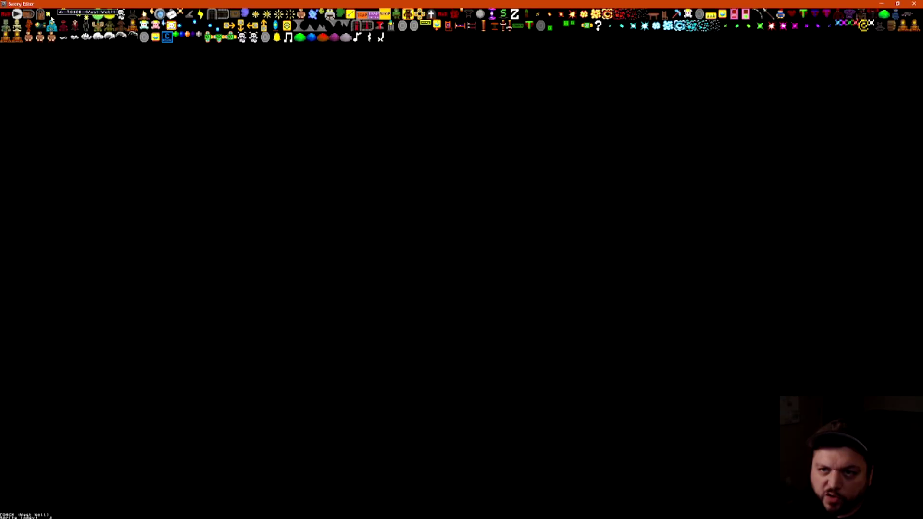
{"action": "left_click", "coordinate": [383, 128]}
{"action": "left_click", "coordinate": [354, 237]}
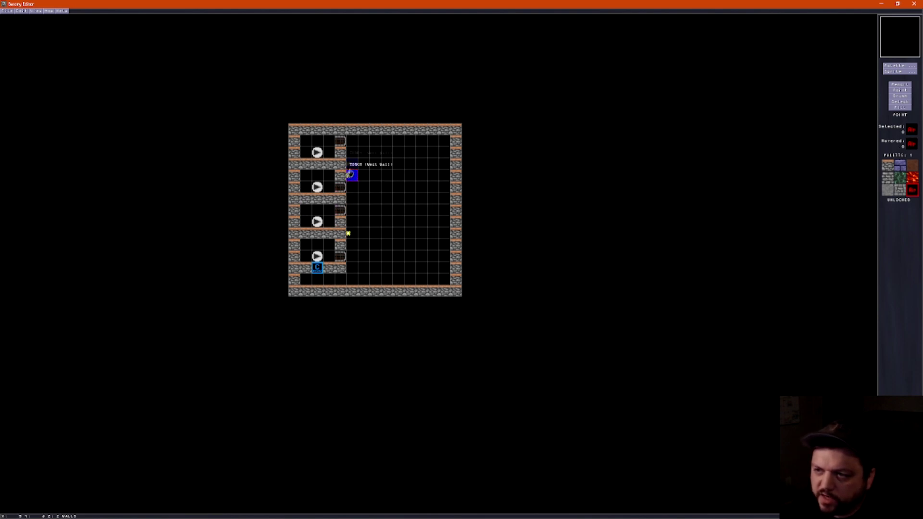
{"action": "left_click", "coordinate": [354, 167]}
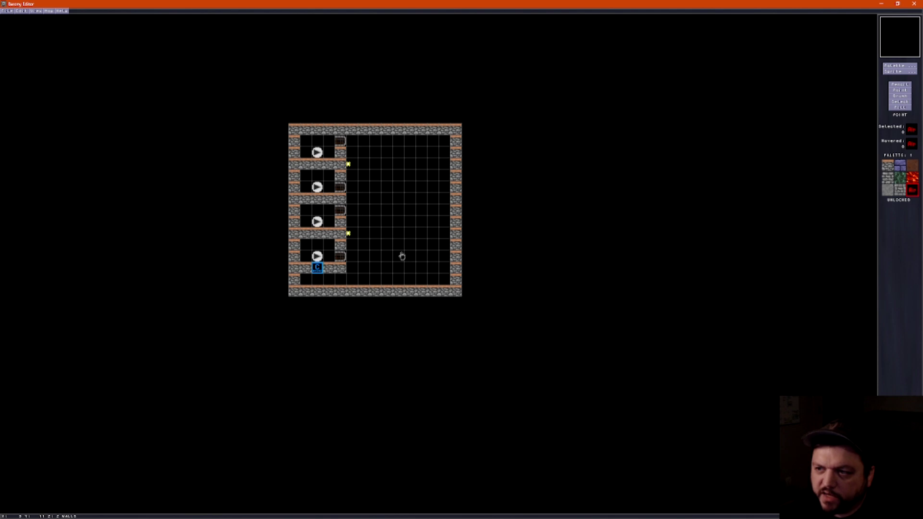
Paint wall tile 11 with wooden supports at the east ends of the cell walls and save the map.
{"action": "left_click", "coordinate": [906, 85]}
{"action": "left_click", "coordinate": [901, 67]}
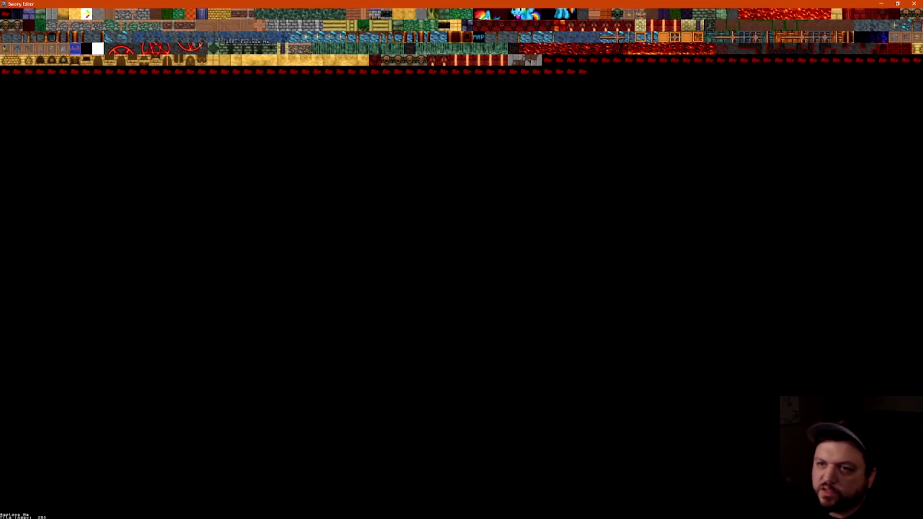
{"action": "left_click", "coordinate": [143, 23]}
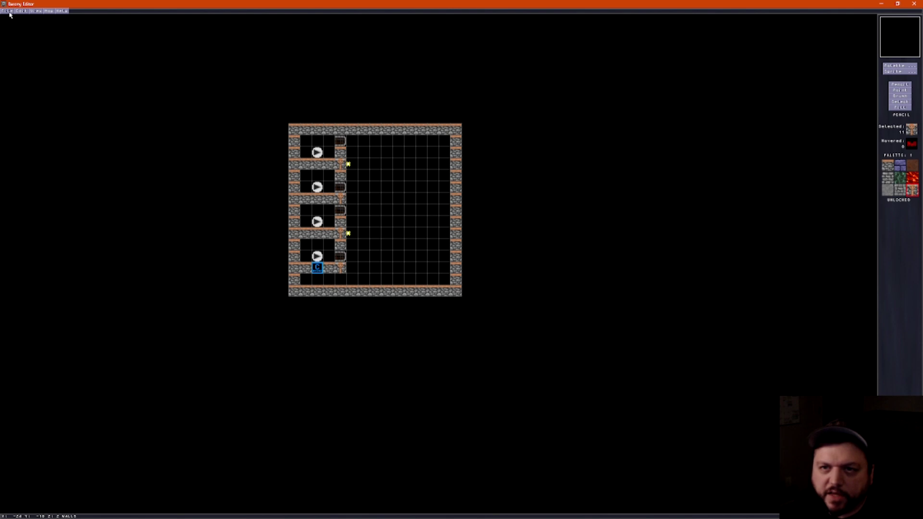
{"action": "left_click", "coordinate": [8, 11]}
{"action": "left_click", "coordinate": [26, 35]}
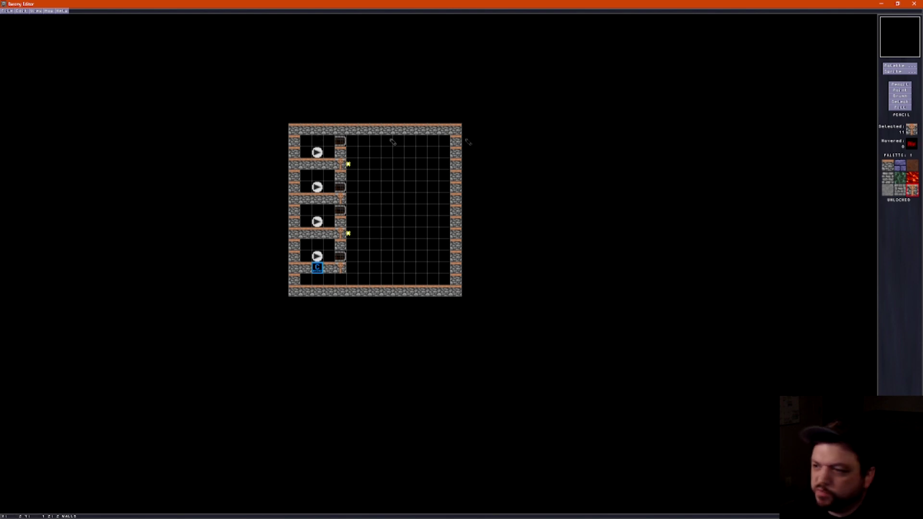
Switch to the Barony game, restart it, and walk around the starting cell to examine its walls and gate.
{"action": "key", "text": "alt+Tab"}
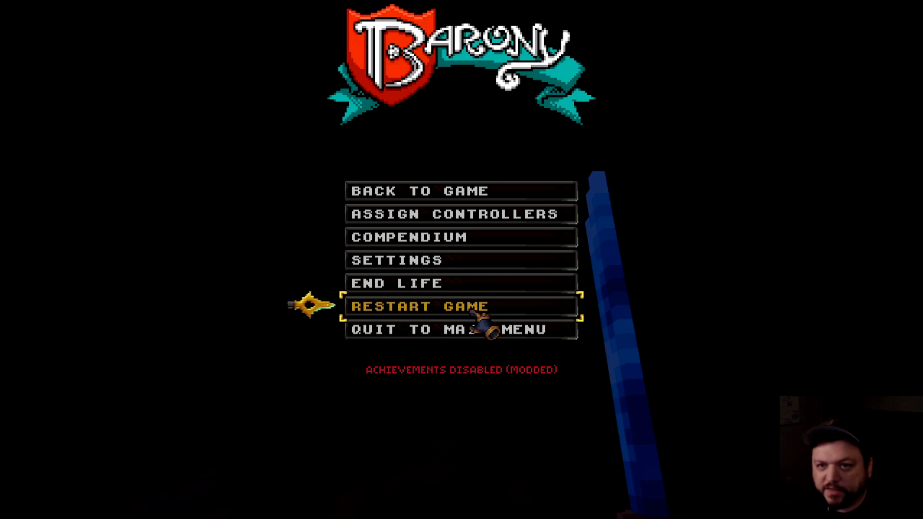
{"action": "left_click", "coordinate": [471, 311]}
{"action": "left_click", "coordinate": [433, 276]}
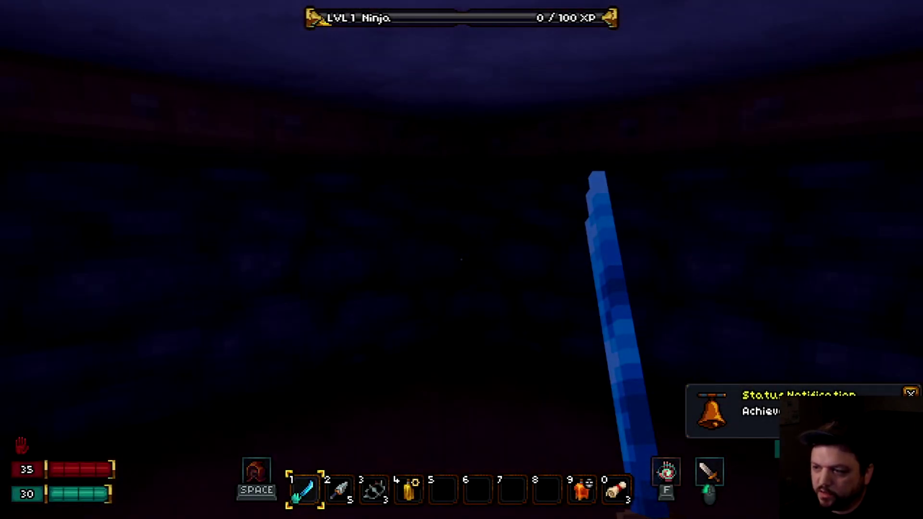
{"action": "key", "text": "w"}
{"action": "mouse_move", "coordinate": [462, 260]}
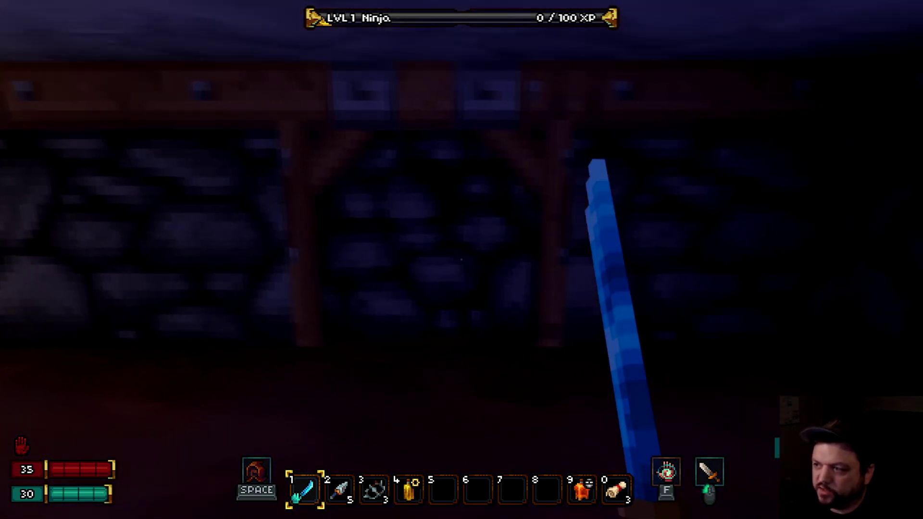
{"action": "key", "text": "w"}
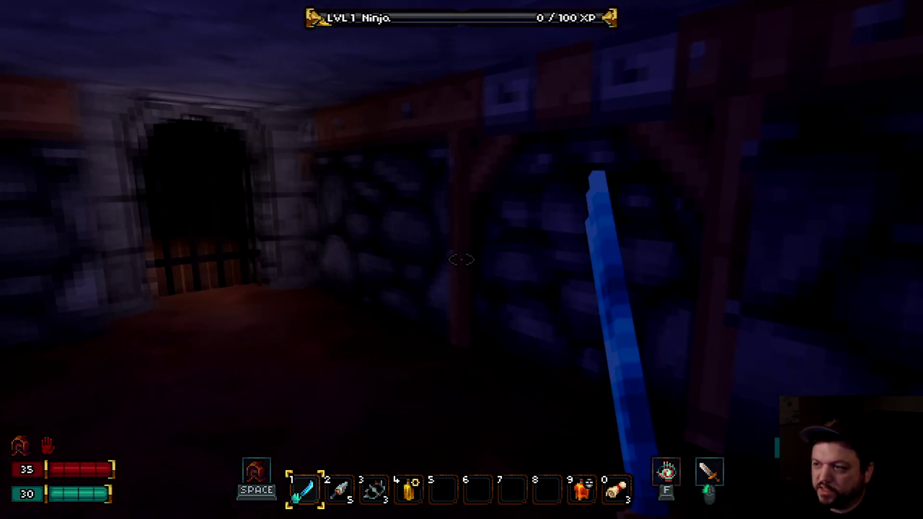
{"action": "key", "text": "w"}
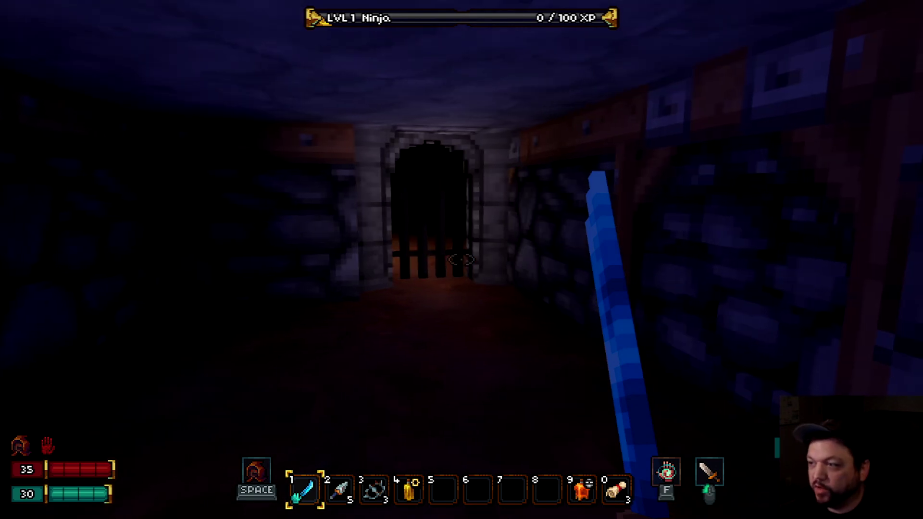
Attack the cell wall between the wooden supports with the sword until it breaks, and move into the opening.
{"action": "left_click", "coordinate": [461, 260]}
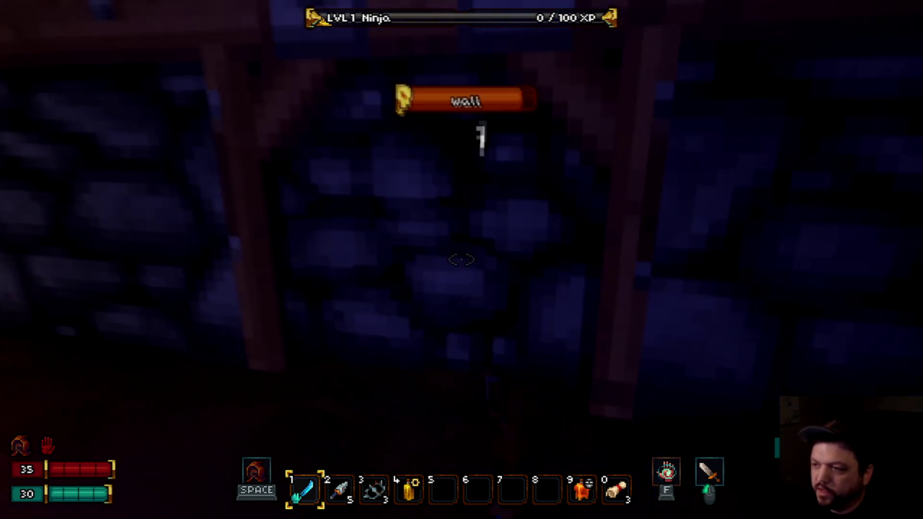
{"action": "left_click", "coordinate": [462, 259]}
{"action": "left_click", "coordinate": [462, 260]}
{"action": "left_click", "coordinate": [462, 259]}
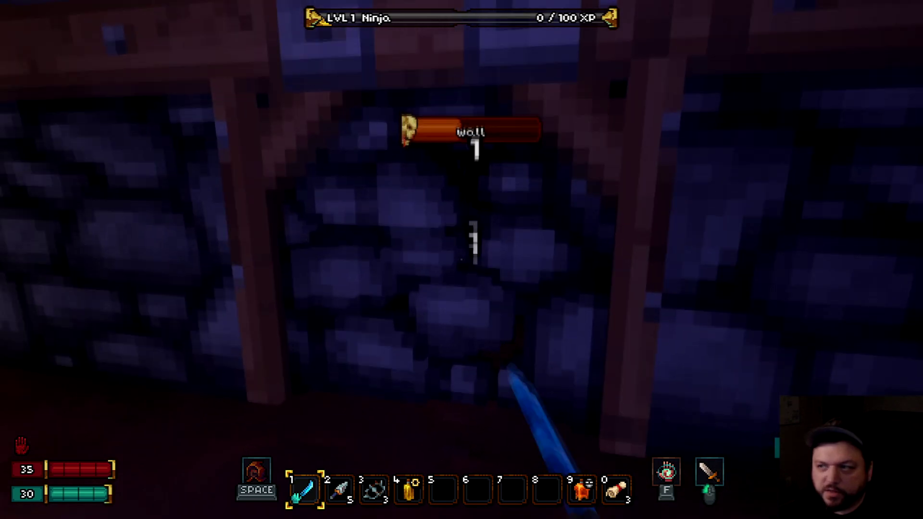
{"action": "left_click", "coordinate": [462, 260]}
{"action": "left_click", "coordinate": [462, 260]}
{"action": "key", "text": "w"}
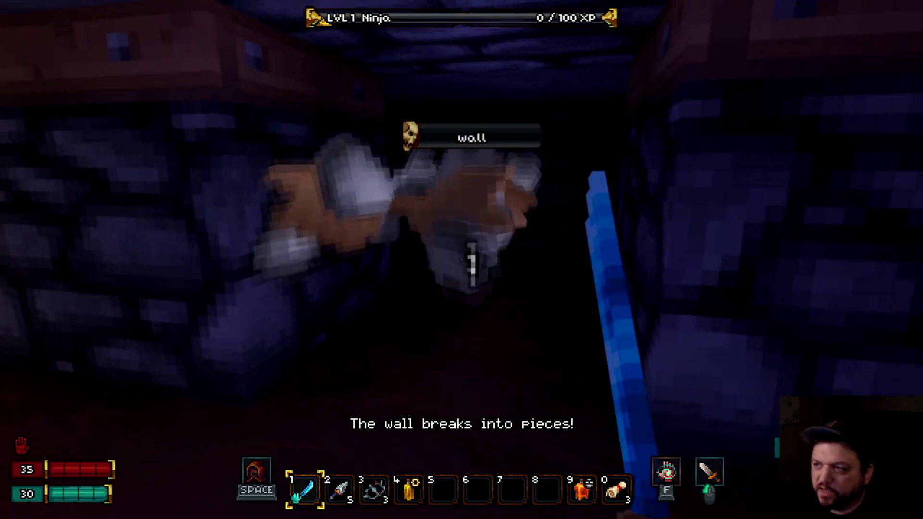
Walk out into the main room, examine the cell gates, supports and torches from outside, and pause the game.
{"action": "key", "text": "w"}
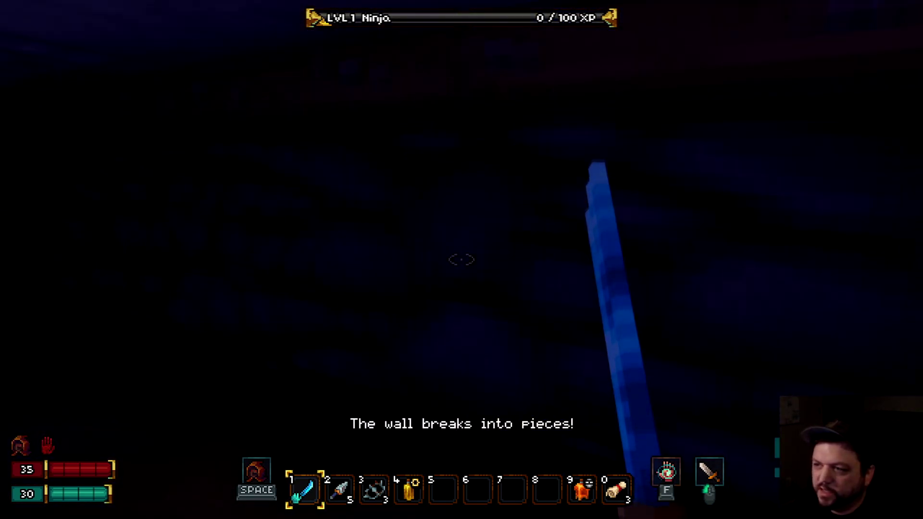
{"action": "key", "text": "w"}
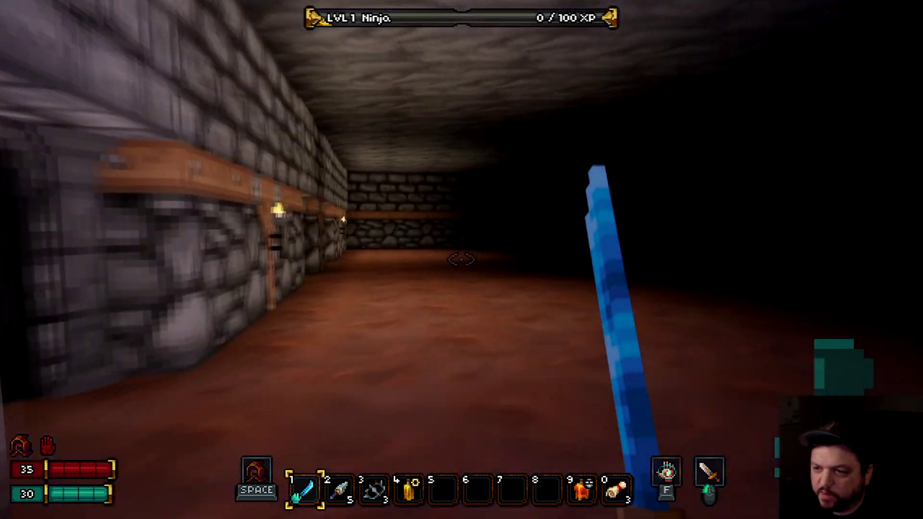
{"action": "key", "text": "w"}
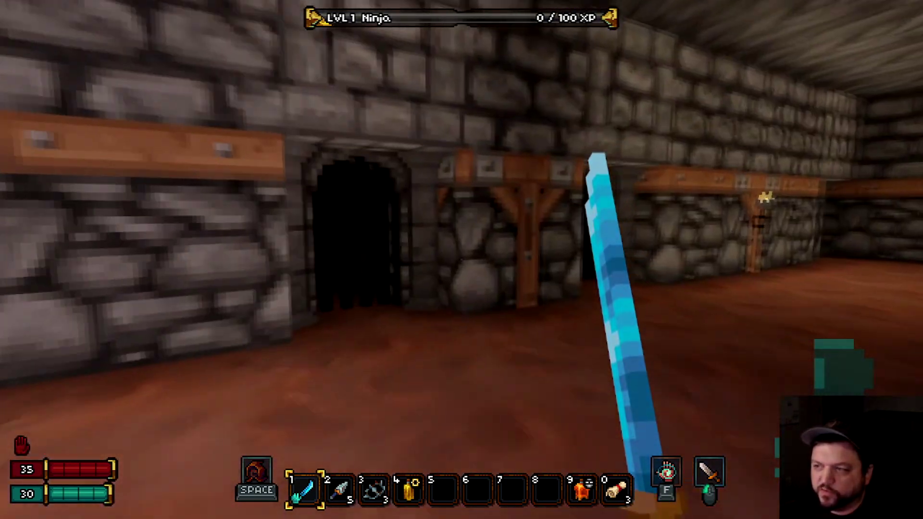
{"action": "key", "text": "w"}
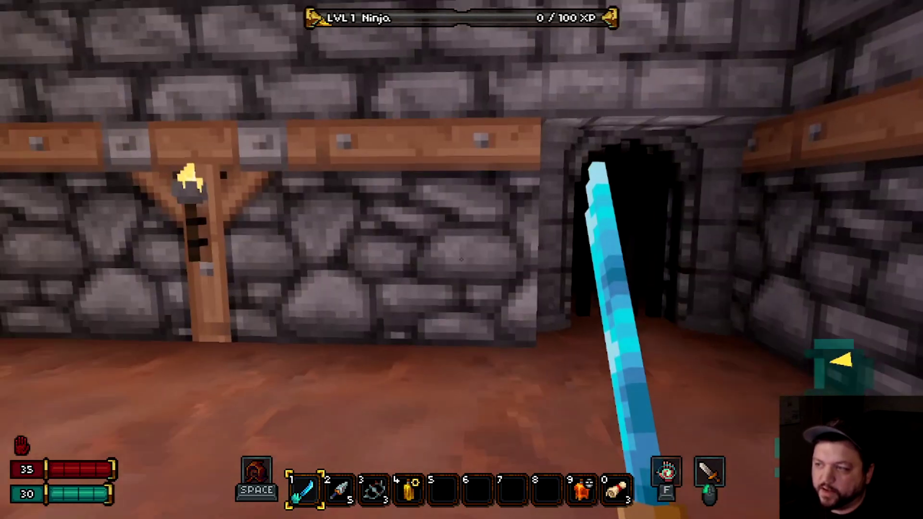
{"action": "key", "text": "Escape"}
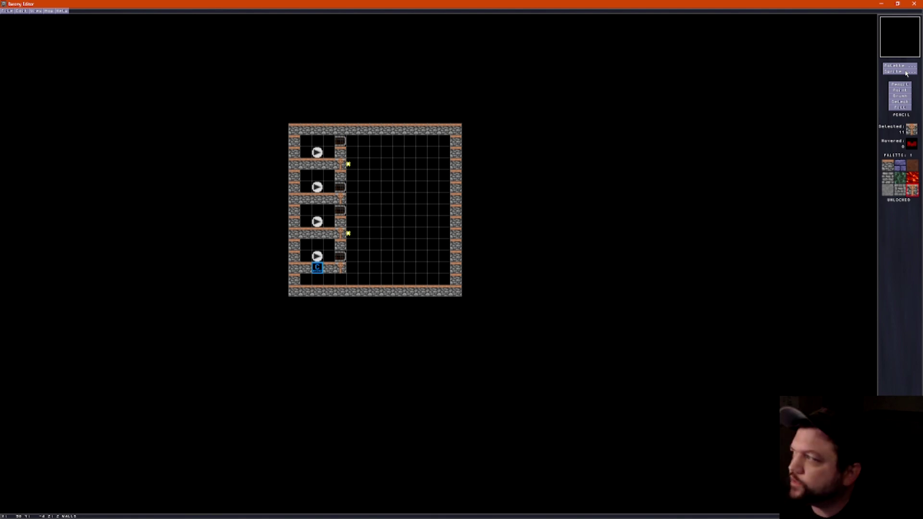
Add a Lever sprite to the map and position it directly outside the second cell's gate.
{"action": "left_click", "coordinate": [905, 72]}
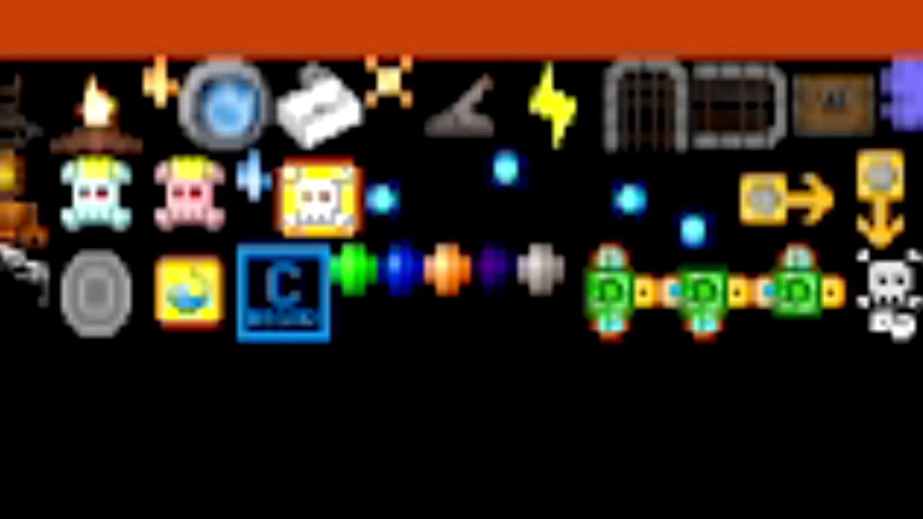
{"action": "left_click", "coordinate": [476, 104]}
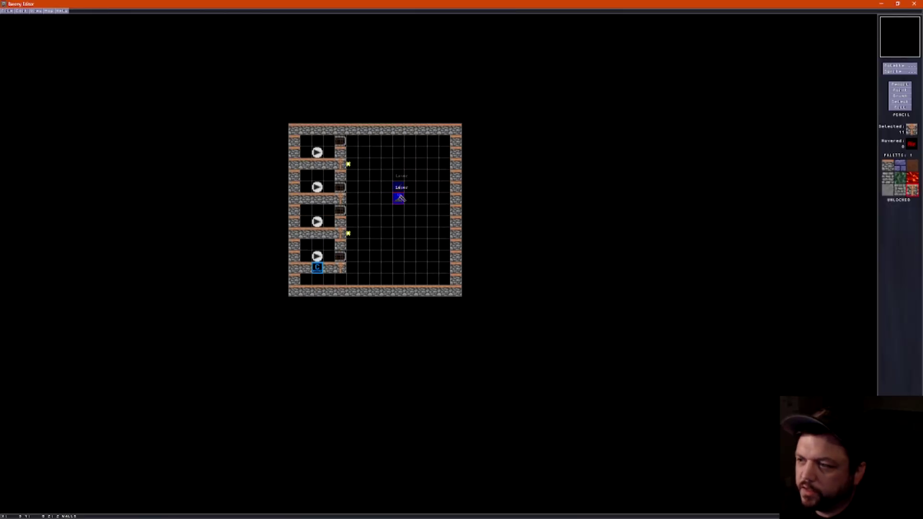
{"action": "left_click", "coordinate": [399, 197]}
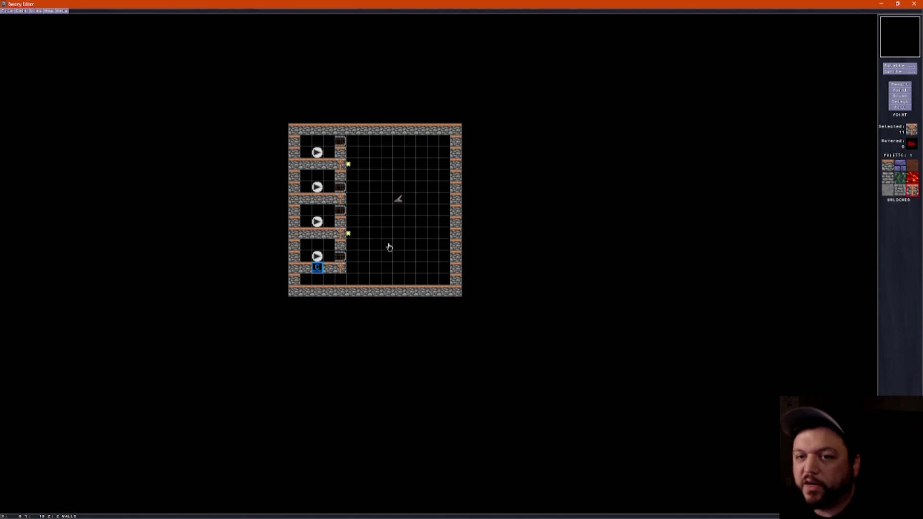
{"action": "left_click", "coordinate": [398, 198]}
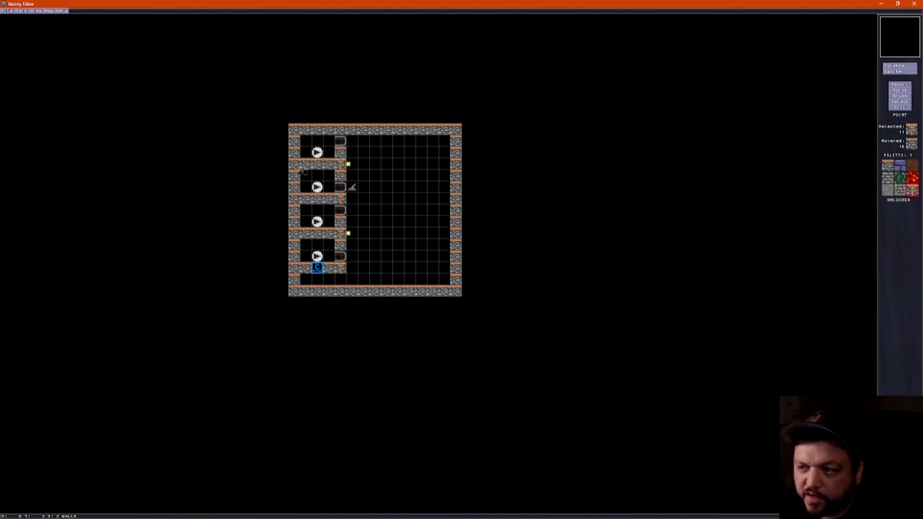
{"action": "left_click", "coordinate": [353, 187]}
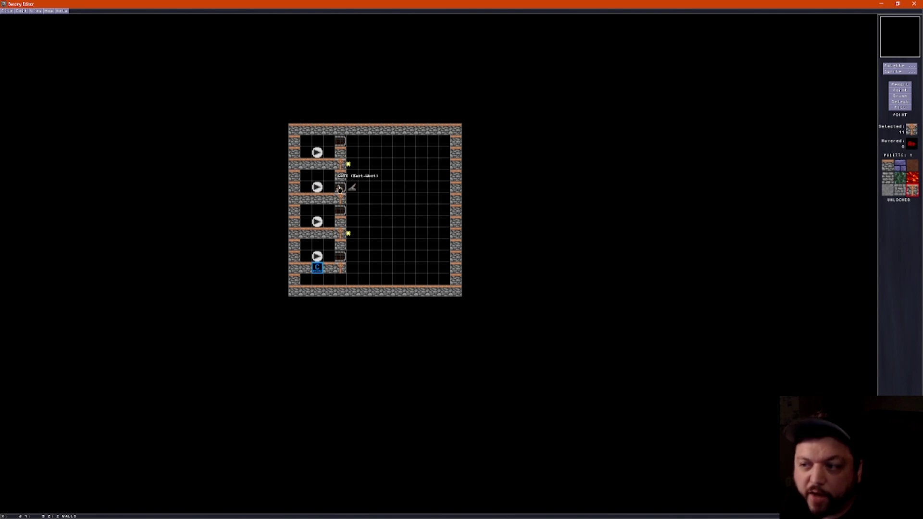
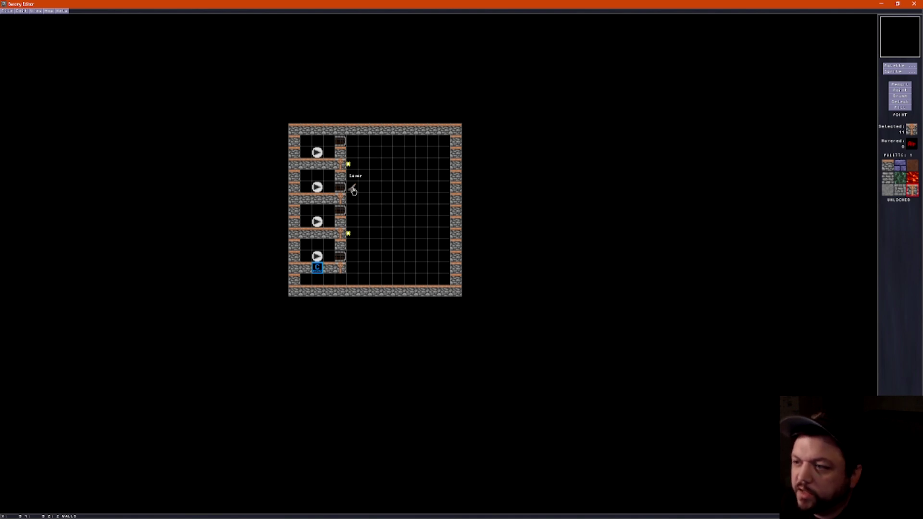
Move the lever to the middle of the main room and paint a tile 10 wall below it to the east wall, leaving a one-tile gap.
{"action": "left_click_drag", "start_coordinate": [353, 191], "coordinate": [399, 195]}
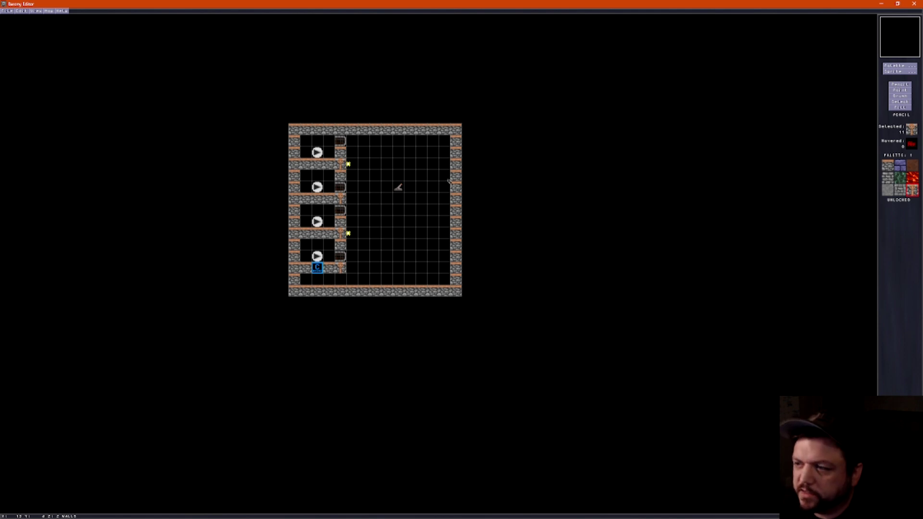
{"action": "scroll", "coordinate": [398, 197], "scroll_direction": "up", "scroll_amount": 1}
{"action": "left_click_drag", "start_coordinate": [402, 199], "coordinate": [424, 199]}
{"action": "left_click", "coordinate": [444, 199]}
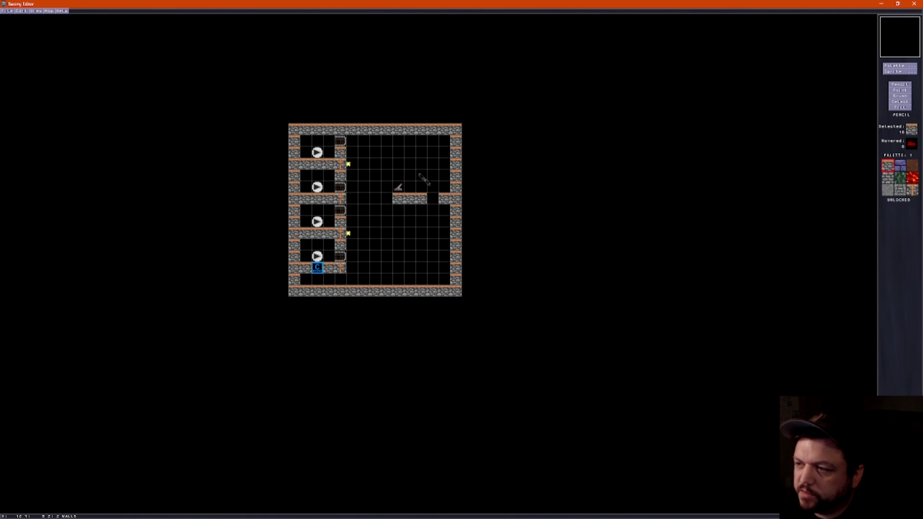
Place a table above the lever and set its direction to 0 (East), chairs to 0 and item spawn chance to 0%.
{"action": "key", "text": "s"}
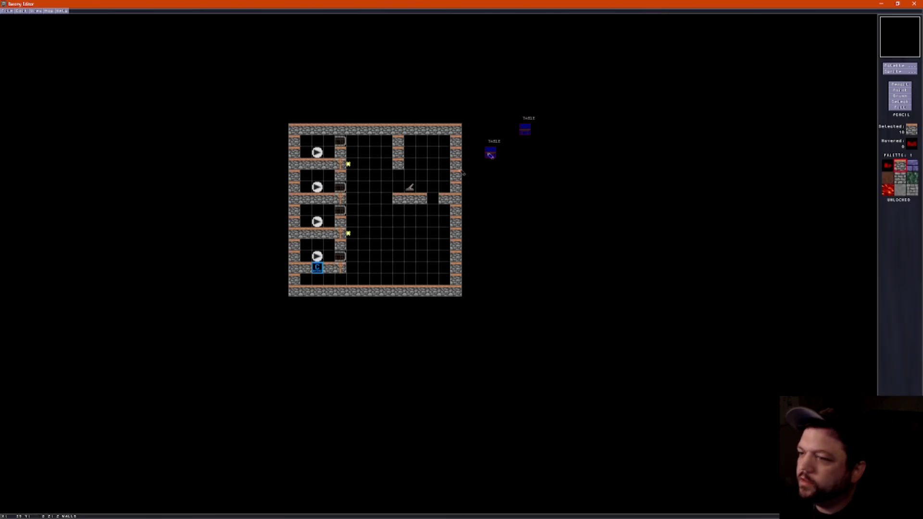
{"action": "left_click", "coordinate": [422, 164]}
{"action": "key", "text": "F2"}
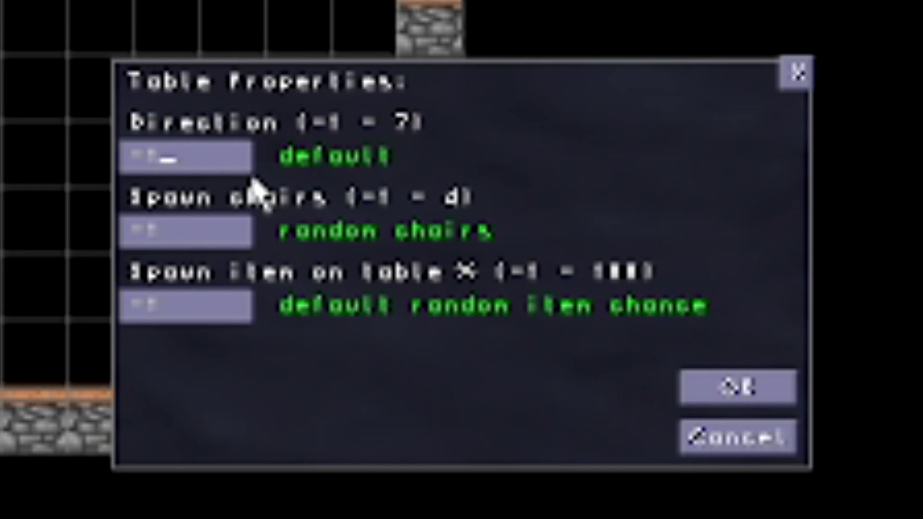
{"action": "type", "text": "0"}
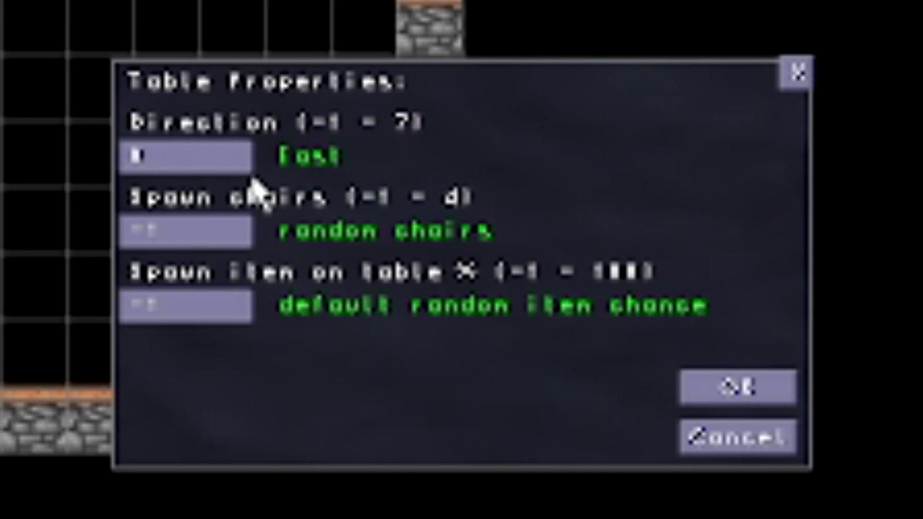
{"action": "key", "text": "Tab"}
{"action": "key", "text": "BackSpace"}
{"action": "key", "text": "BackSpace"}
{"action": "type", "text": "0"}
{"action": "key", "text": "Tab"}
{"action": "key", "text": "BackSpace"}
{"action": "key", "text": "BackSpace"}
{"action": "type", "text": "0"}
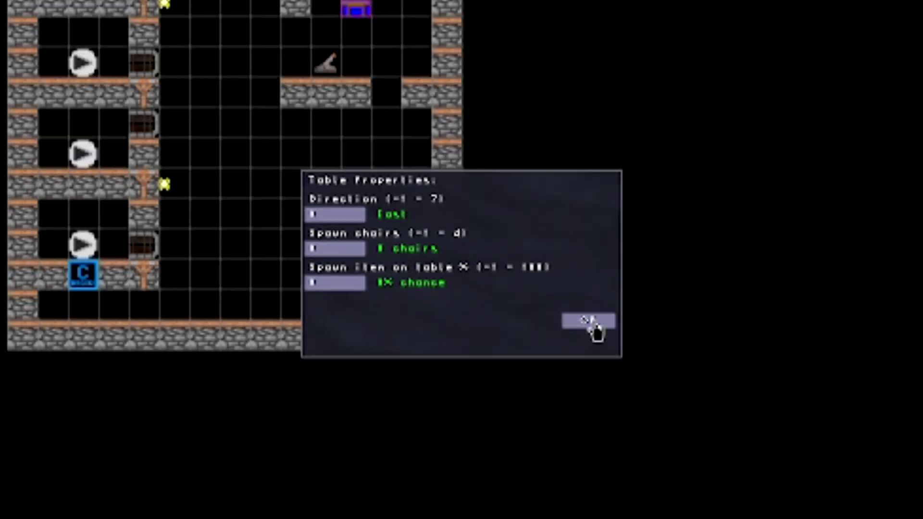
{"action": "left_click", "coordinate": [738, 387]}
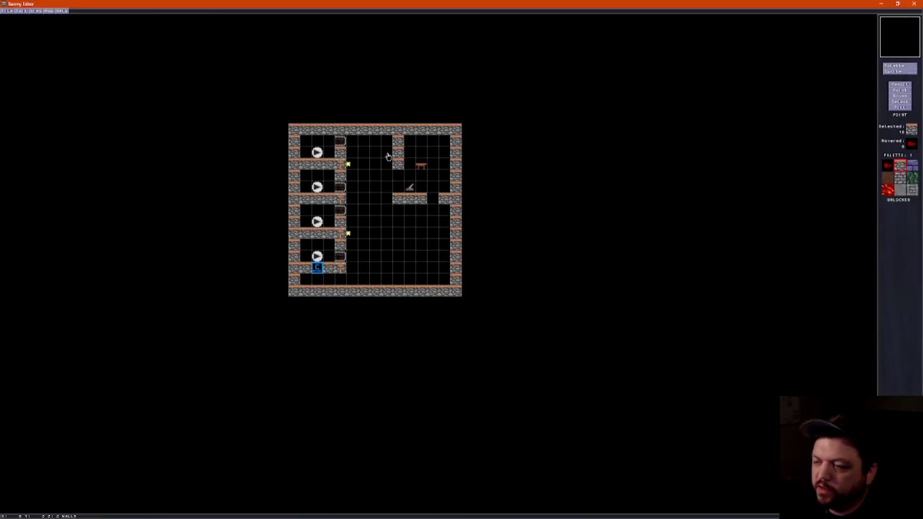
Move the table into the opening below the short vertical wall and shift the lever one tile east.
{"action": "left_click", "coordinate": [421, 165]}
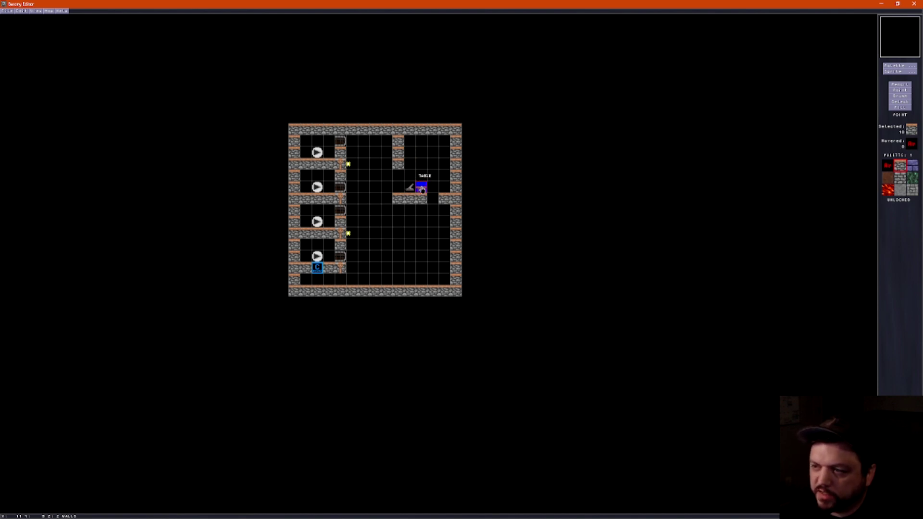
{"action": "left_click", "coordinate": [400, 187]}
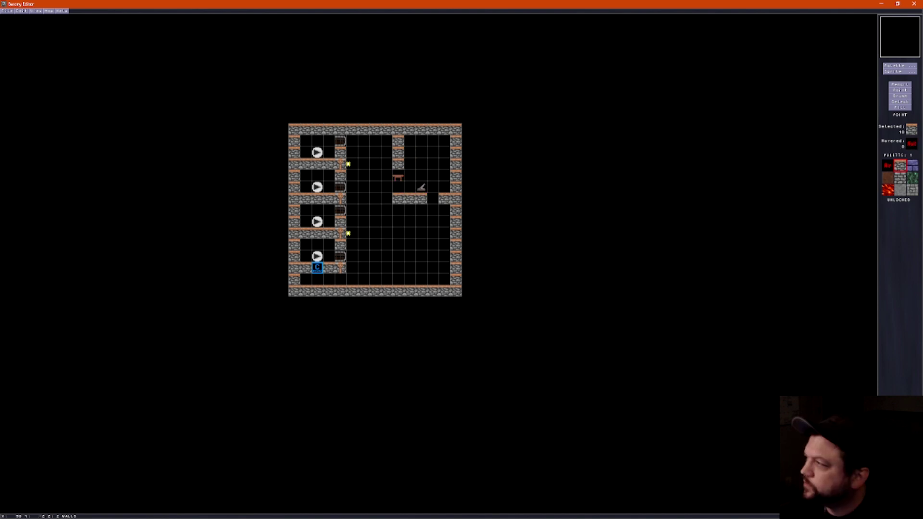
Place a south-wall torch on the lever's tile and paint a wall along the small room's north side, leaving a one-tile gap.
{"action": "left_click", "coordinate": [897, 72]}
{"action": "left_click", "coordinate": [88, 19]}
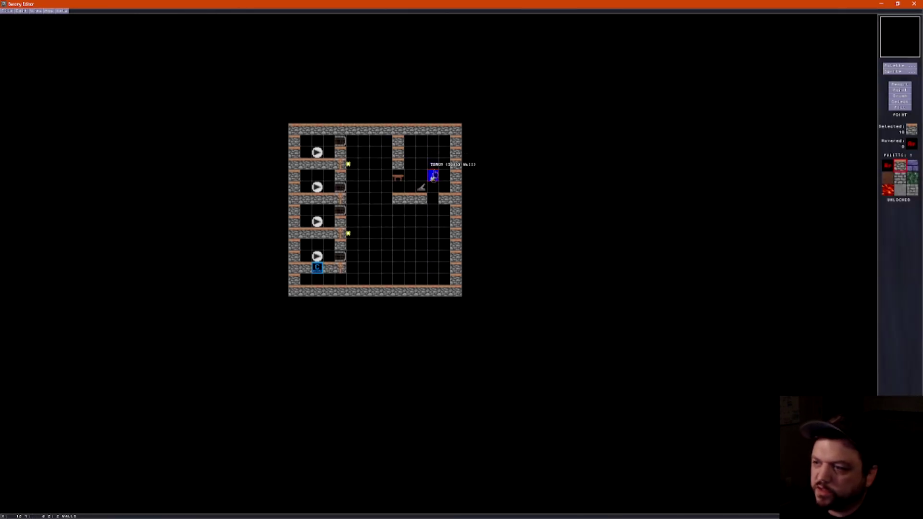
{"action": "left_click", "coordinate": [421, 188]}
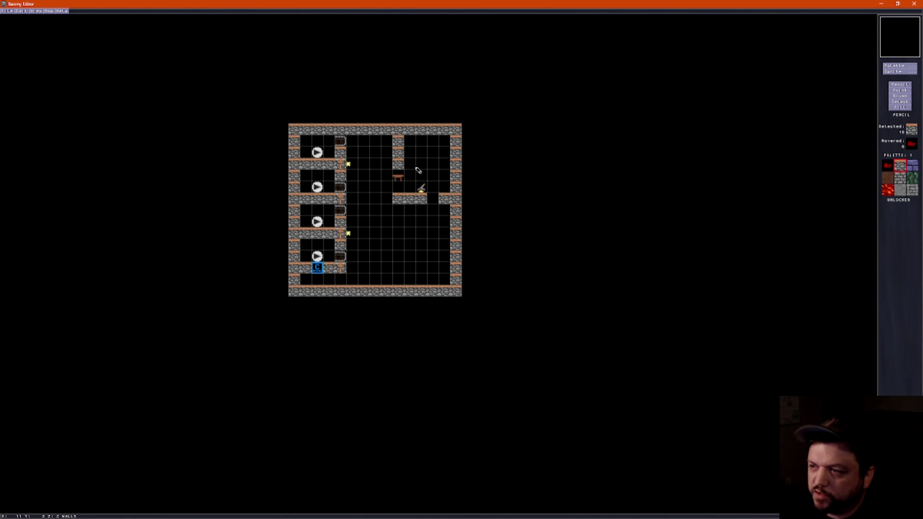
{"action": "left_click_drag", "start_coordinate": [414, 167], "coordinate": [421, 164]}
{"action": "left_click", "coordinate": [447, 165]}
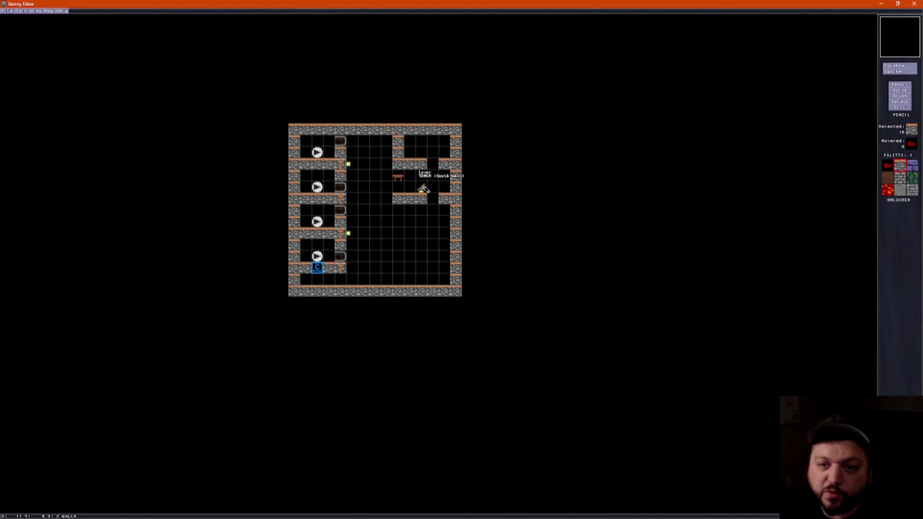
Place a row of Wire sprites from the lever west across the hall toward the second cell's gate.
{"action": "left_click", "coordinate": [898, 72]}
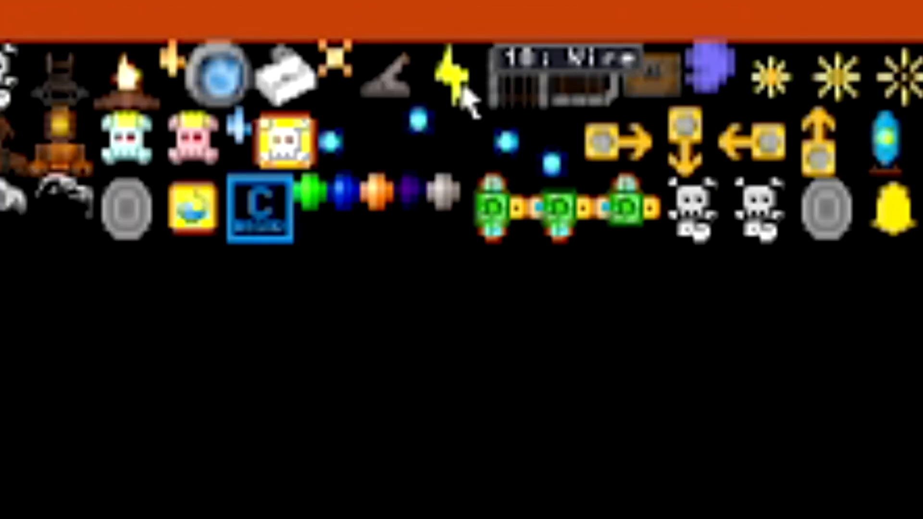
{"action": "left_click", "coordinate": [463, 90]}
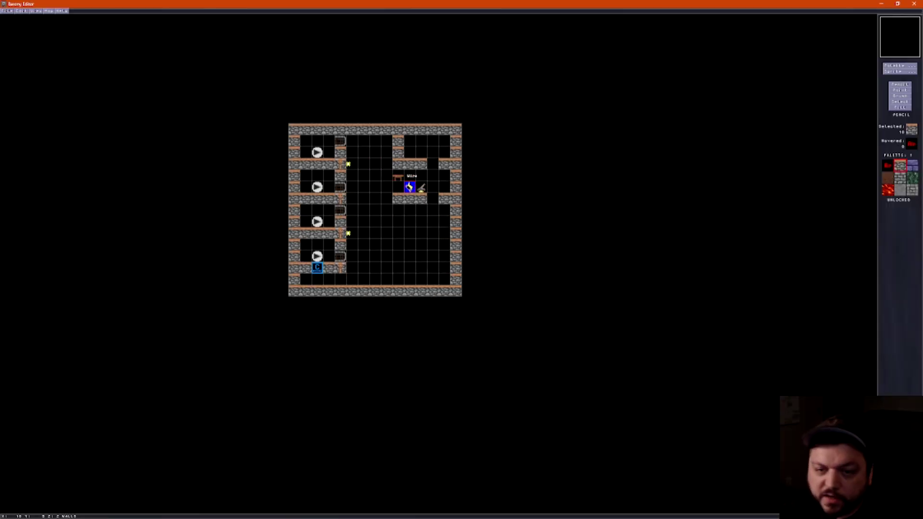
{"action": "left_click", "coordinate": [405, 188]}
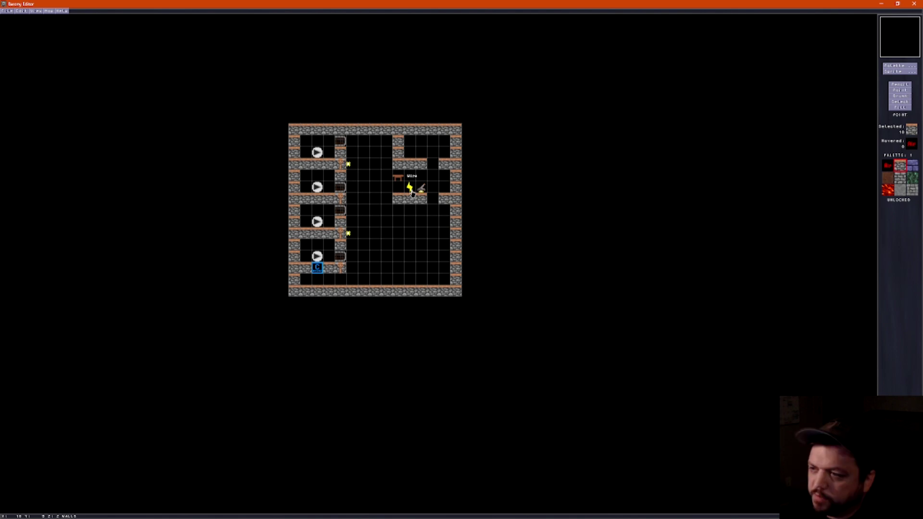
{"action": "left_click", "coordinate": [399, 188]}
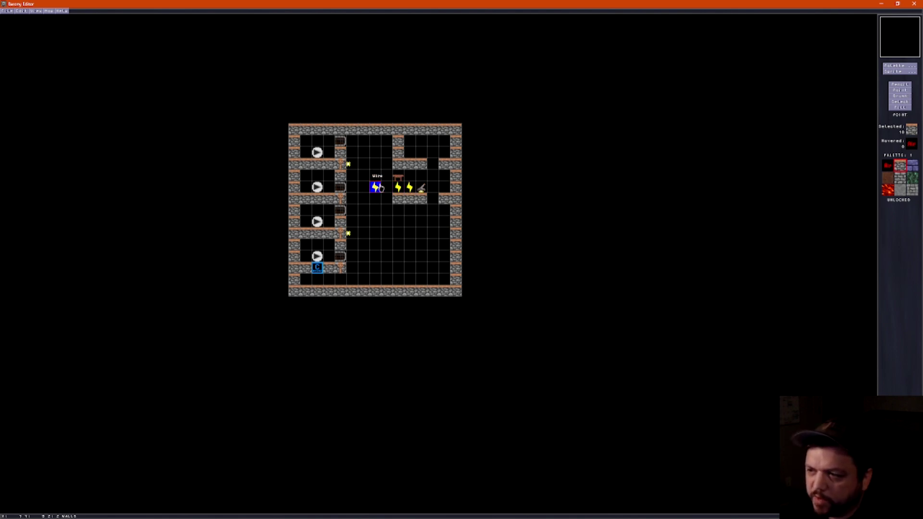
{"action": "left_click", "coordinate": [386, 187]}
{"action": "left_click", "coordinate": [375, 188]}
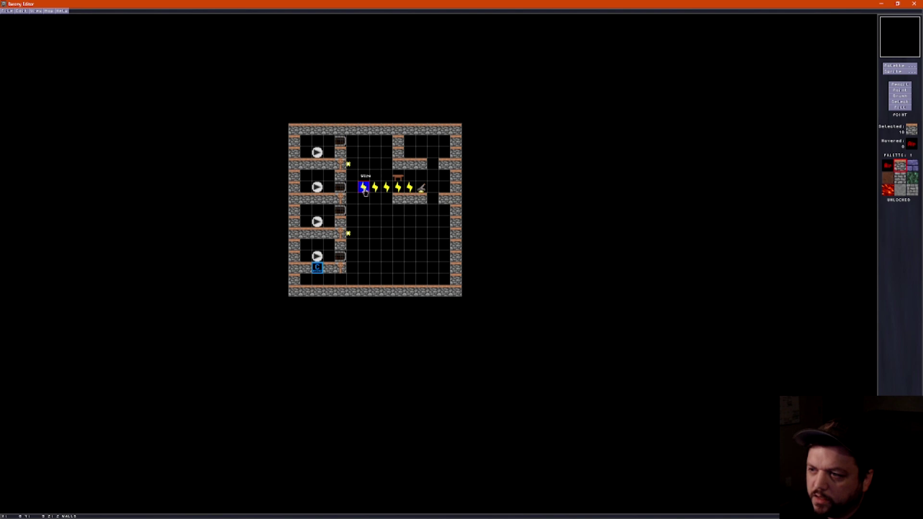
{"action": "left_click", "coordinate": [363, 188]}
Continue the wires to the tile beside the second cell's gate and north up to the first cell's gate.
{"action": "left_click", "coordinate": [352, 187]}
{"action": "left_click", "coordinate": [352, 176]}
{"action": "left_click", "coordinate": [352, 165]}
{"action": "left_click", "coordinate": [356, 156]}
{"action": "left_click", "coordinate": [356, 148]}
Extend the wire column south past the third cell's gate to the fourth cell's gate, and save the map.
{"action": "left_click", "coordinate": [356, 206]}
{"action": "left_click", "coordinate": [356, 217]}
{"action": "left_click", "coordinate": [356, 231]}
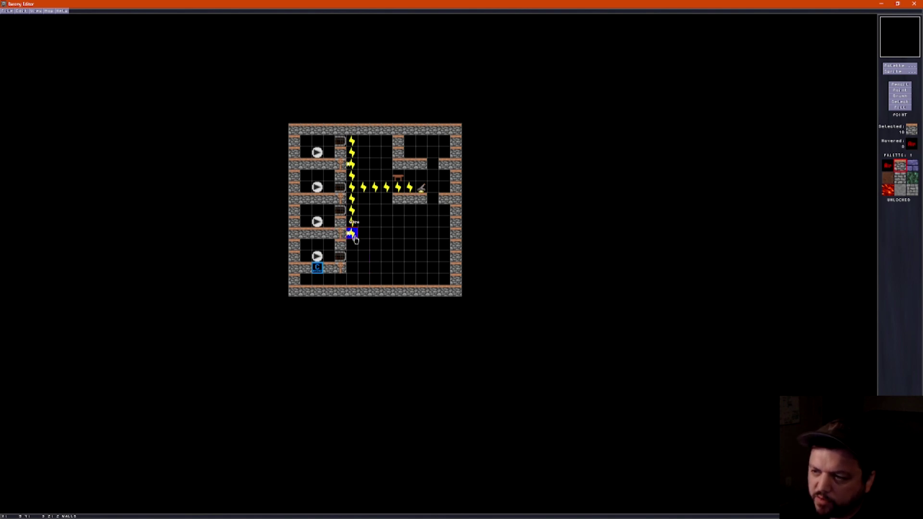
{"action": "left_click", "coordinate": [355, 239]}
{"action": "left_click", "coordinate": [356, 251]}
{"action": "left_click", "coordinate": [355, 263]}
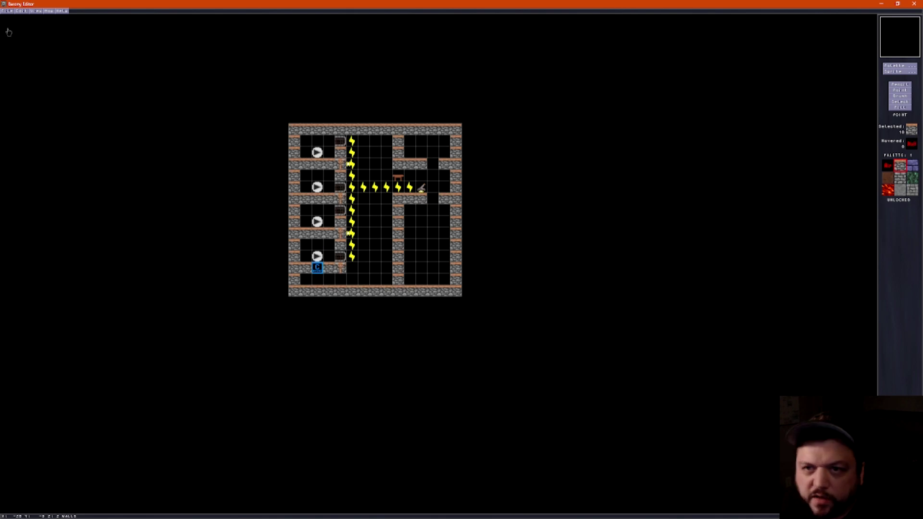
{"action": "left_click", "coordinate": [6, 11]}
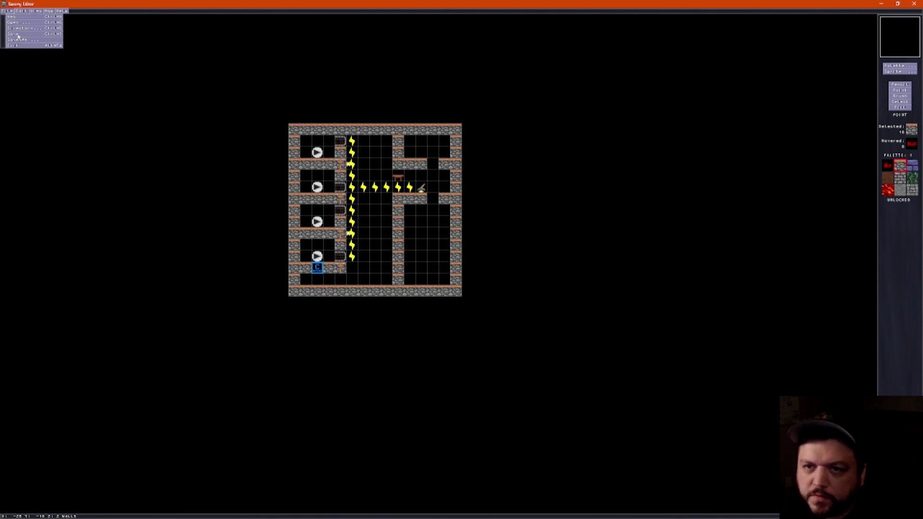
{"action": "left_click", "coordinate": [17, 35]}
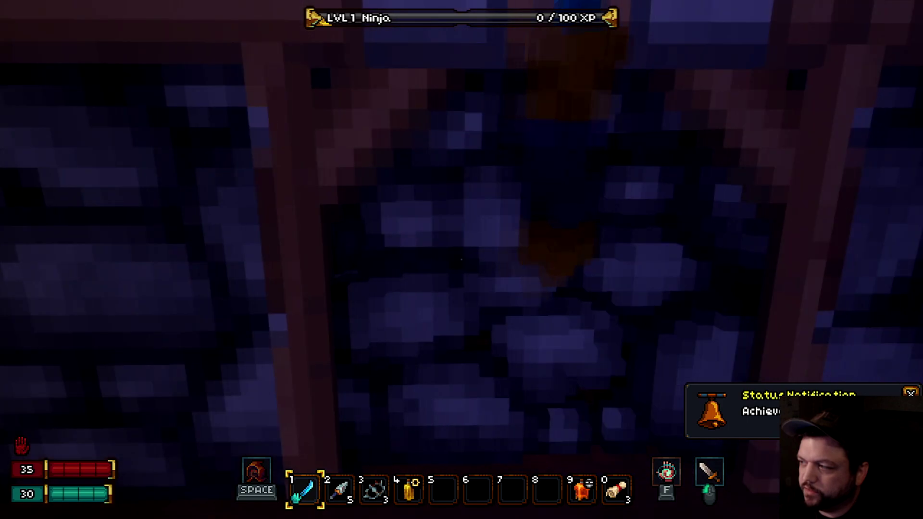
Test the map in the Barony game by breaking through the cell wall and entering the main hall.
{"action": "left_click", "coordinate": [462, 259]}
{"action": "left_click", "coordinate": [461, 260]}
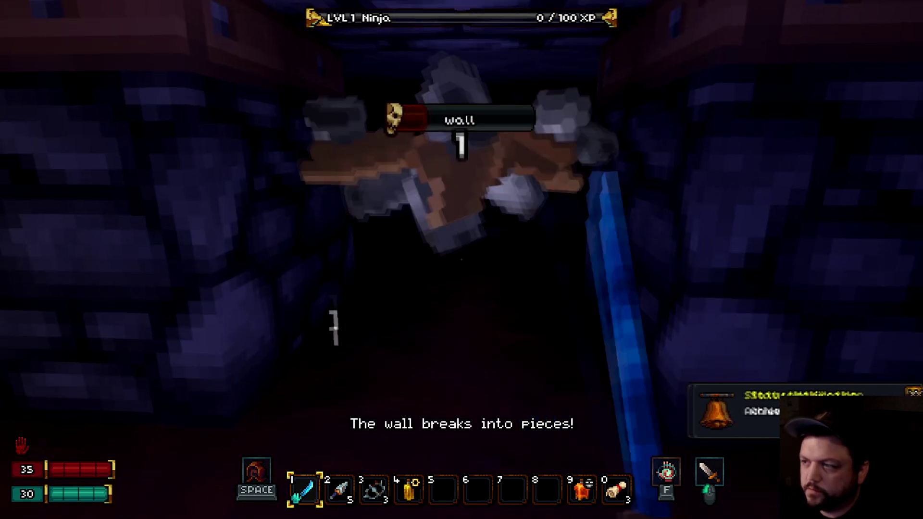
{"action": "key", "text": "w"}
{"action": "key", "text": "w"}
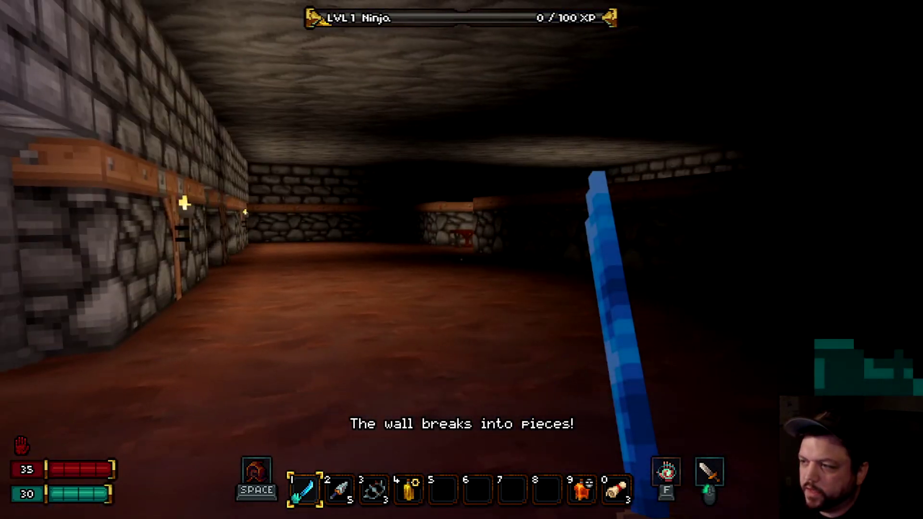
{"action": "key", "text": "w"}
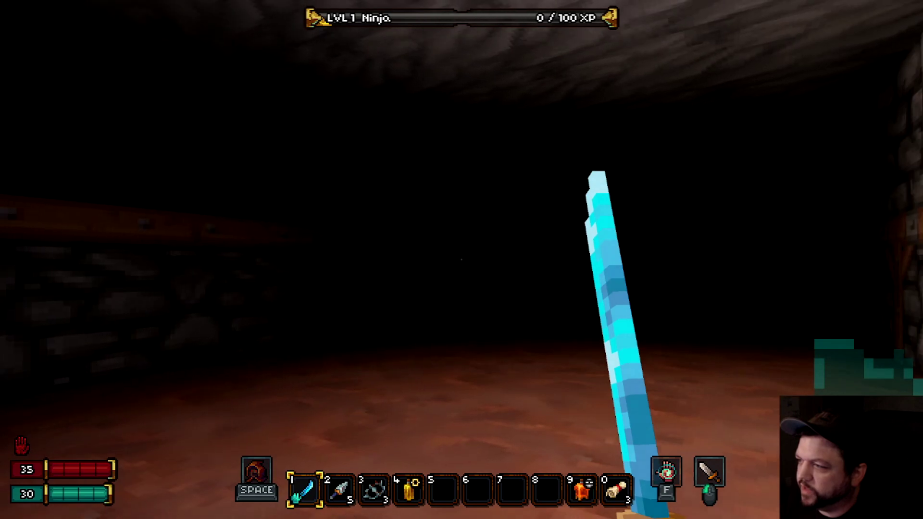
Walk past the table into the lever room, pull the lever and check the cell gates from the hall.
{"action": "key", "text": "w"}
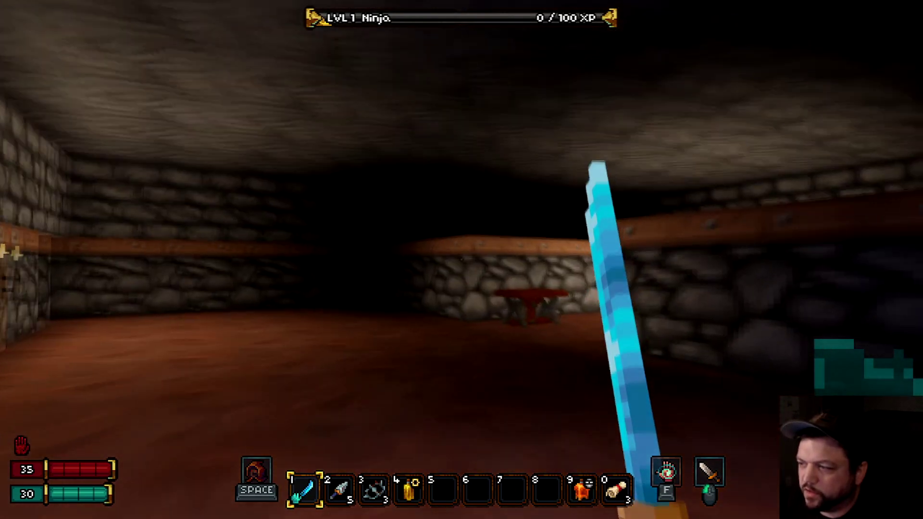
{"action": "key", "text": "w"}
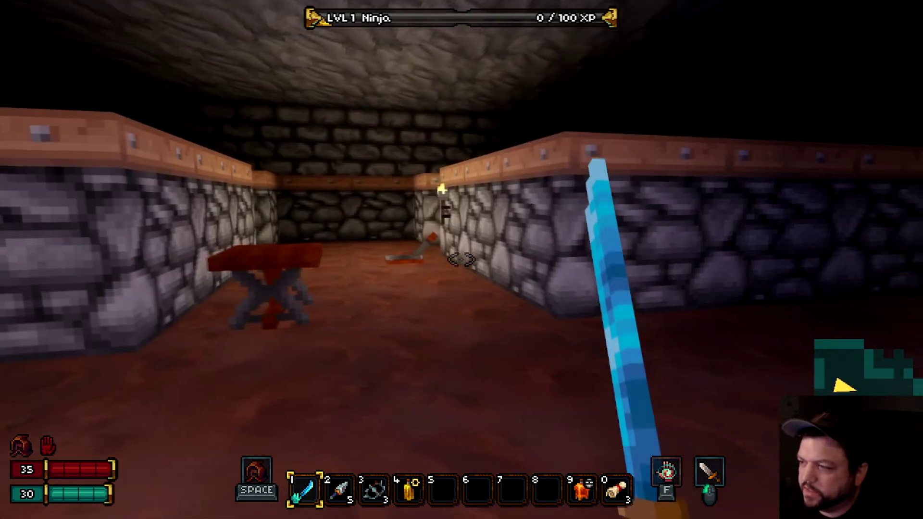
{"action": "key", "text": "w"}
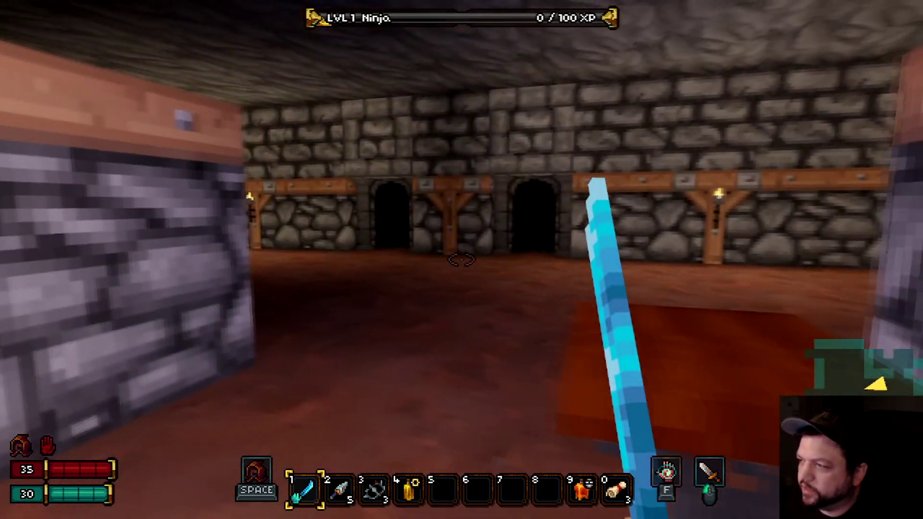
{"action": "key", "text": "w"}
{"action": "right_click", "coordinate": [462, 260]}
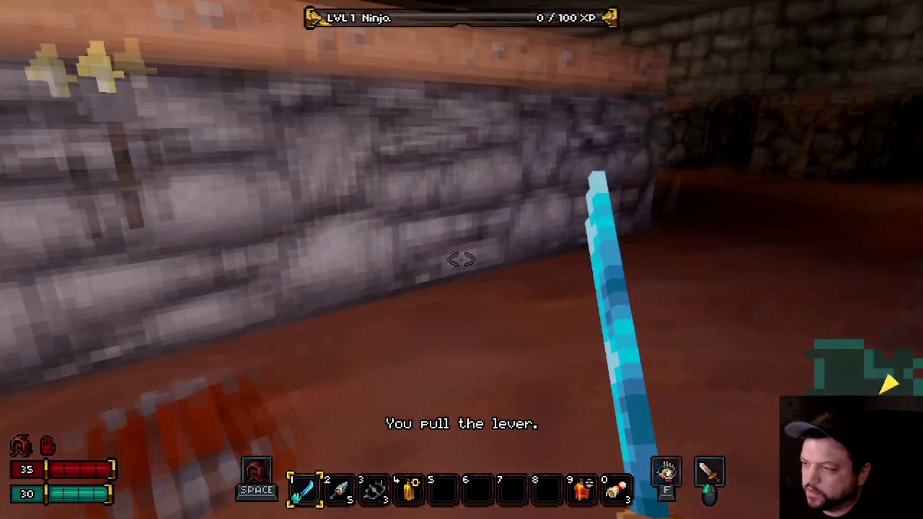
{"action": "key", "text": "w"}
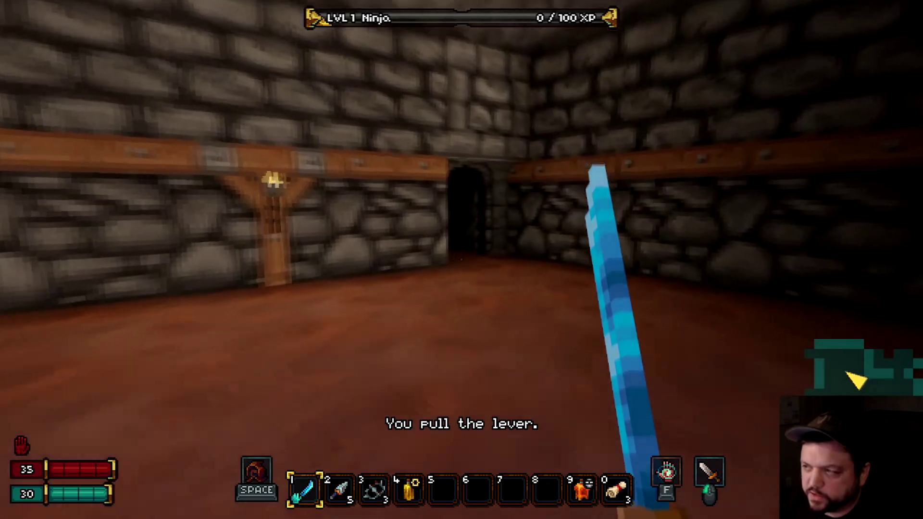
{"action": "key", "text": "w"}
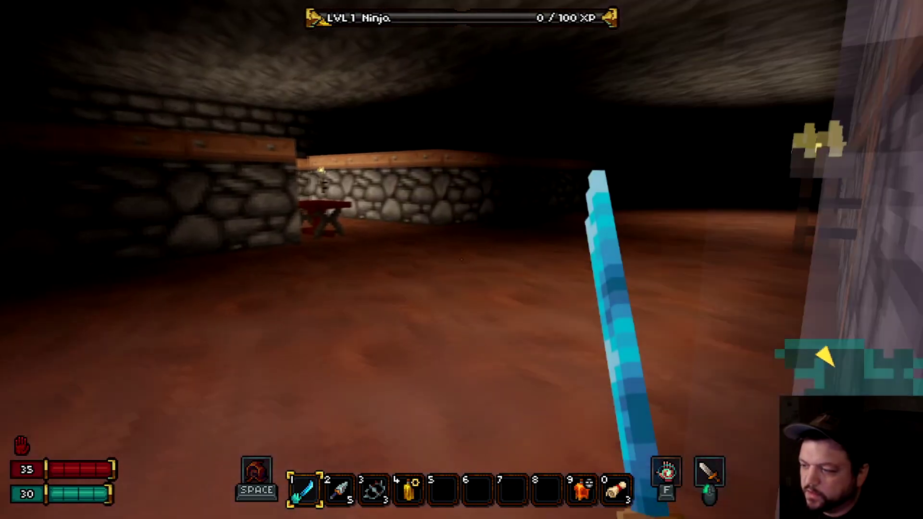
Back in the map editor, fill the ceiling layer above the eastern rooms' inner walls with tile 12, sampled from the outer border.
{"action": "left_click_drag", "start_coordinate": [398, 140], "coordinate": [446, 281]}
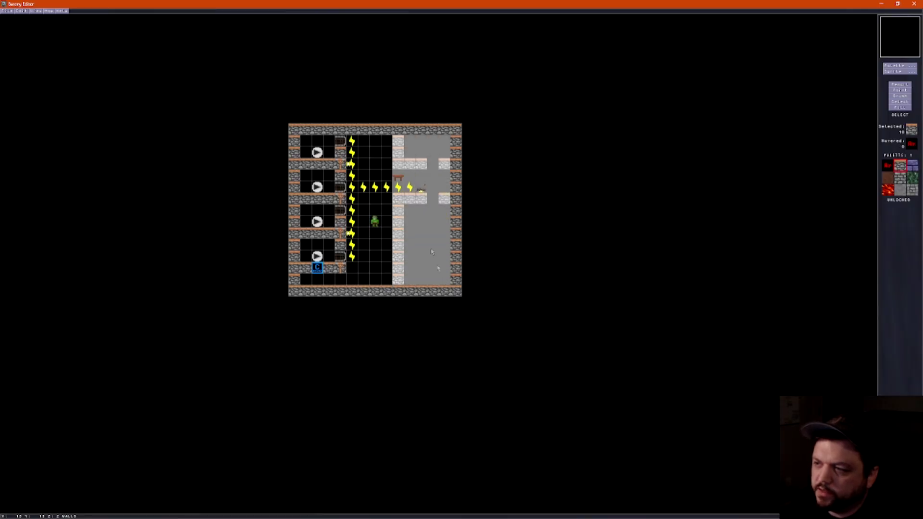
{"action": "right_click", "coordinate": [445, 281]}
{"action": "scroll", "coordinate": [402, 150], "scroll_direction": "up", "scroll_amount": 1}
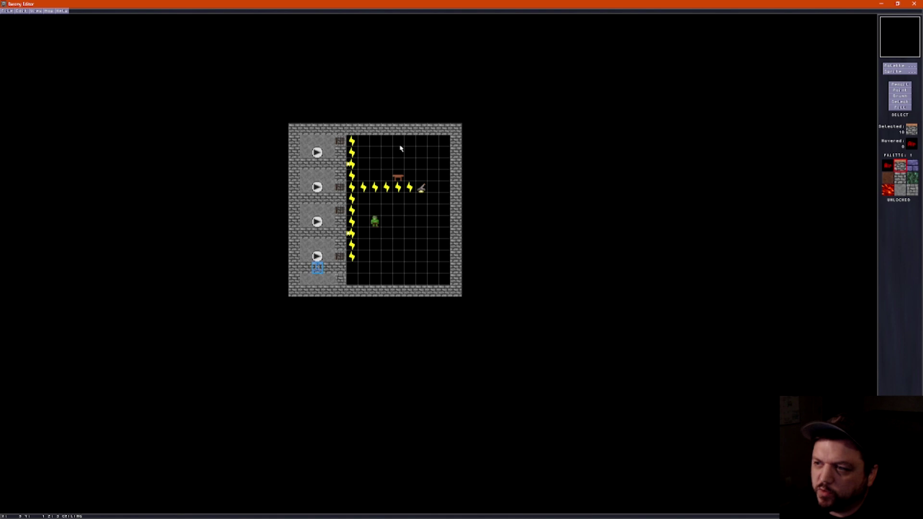
{"action": "left_click", "coordinate": [900, 108]}
{"action": "right_click", "coordinate": [455, 158]}
{"action": "left_click", "coordinate": [444, 163]}
{"action": "left_click", "coordinate": [422, 195]}
{"action": "left_click", "coordinate": [421, 163]}
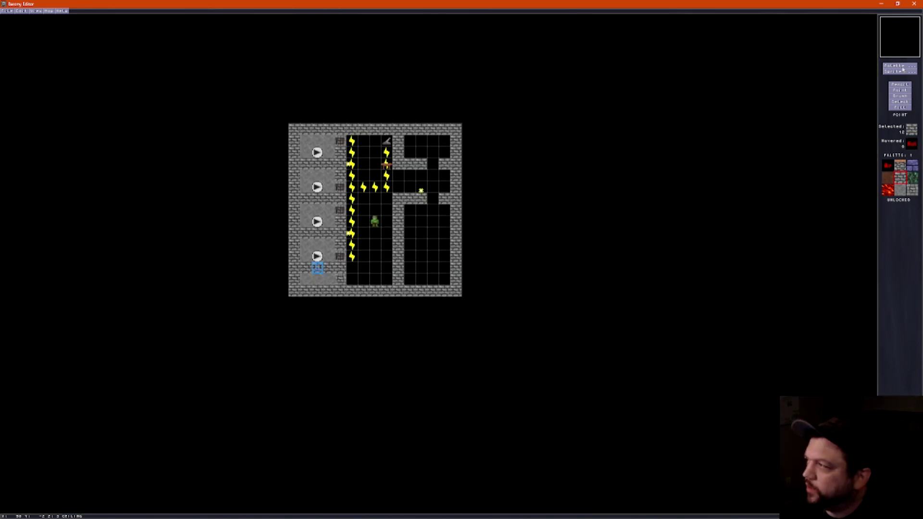
Place a door in the small room's north opening and a gate in its south opening.
{"action": "left_click", "coordinate": [903, 70]}
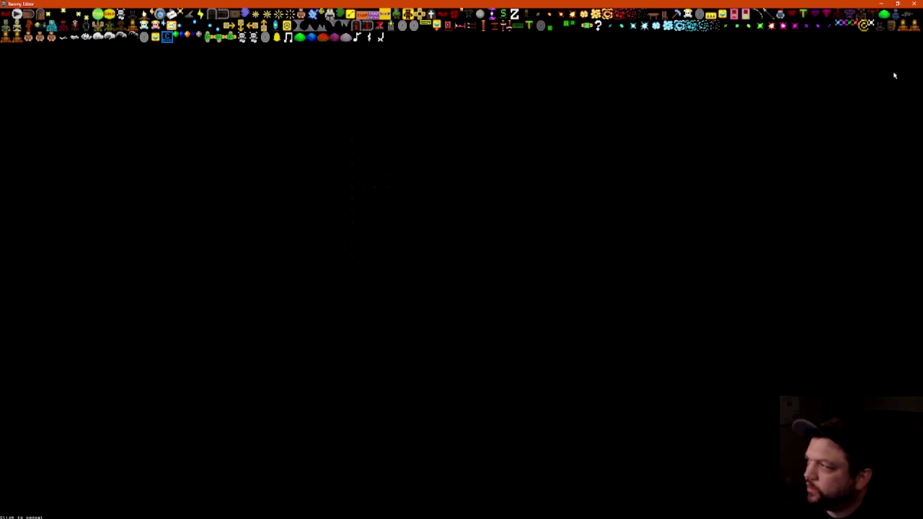
{"action": "left_click", "coordinate": [41, 16]}
{"action": "left_click", "coordinate": [432, 165]}
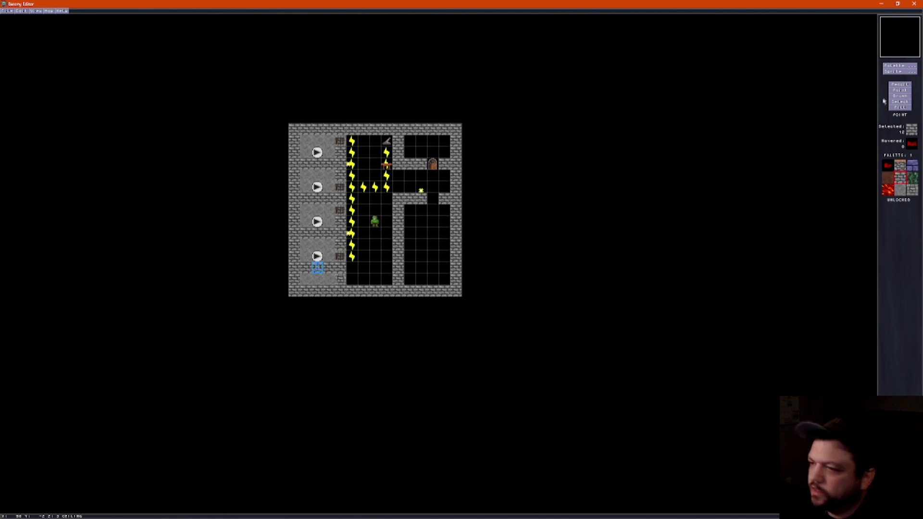
{"action": "left_click", "coordinate": [901, 72]}
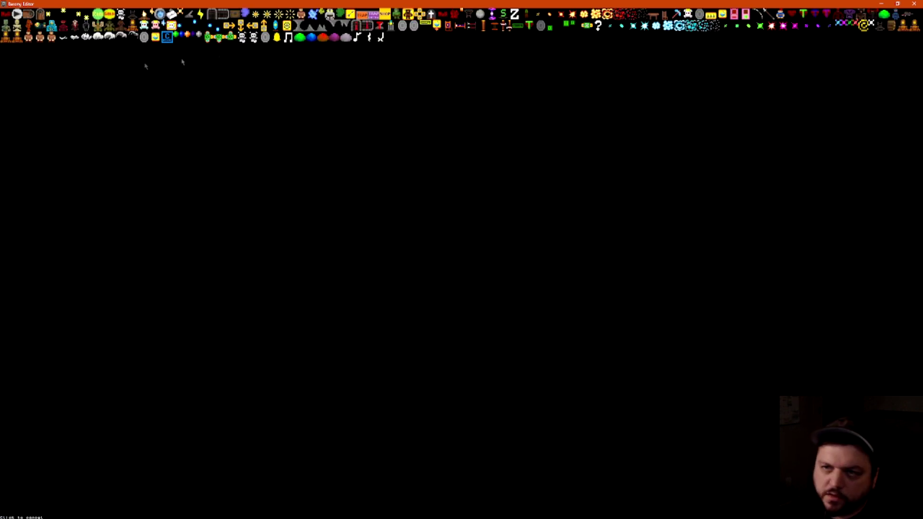
{"action": "left_click", "coordinate": [211, 14]}
{"action": "left_click", "coordinate": [434, 201]}
Place a chair on the tile between the lever and the table, with its direction set to South.
{"action": "left_click", "coordinate": [901, 71]}
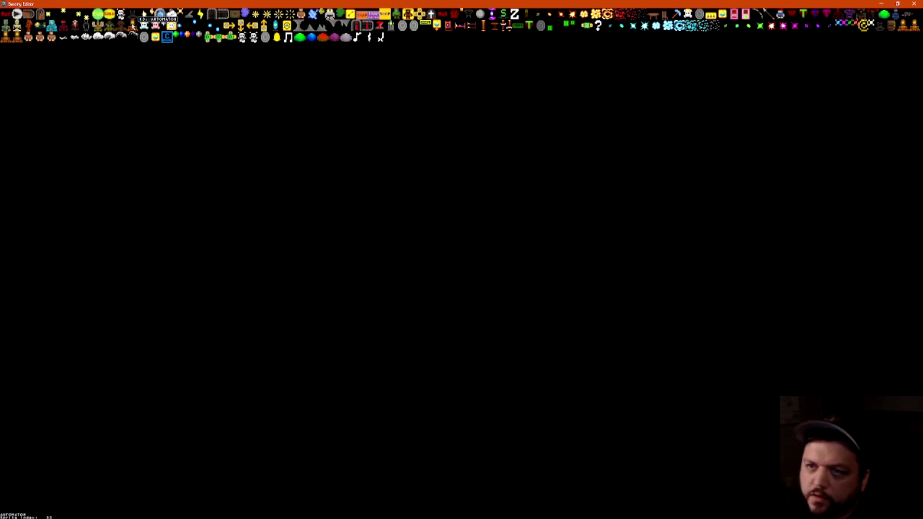
{"action": "left_click", "coordinate": [662, 19]}
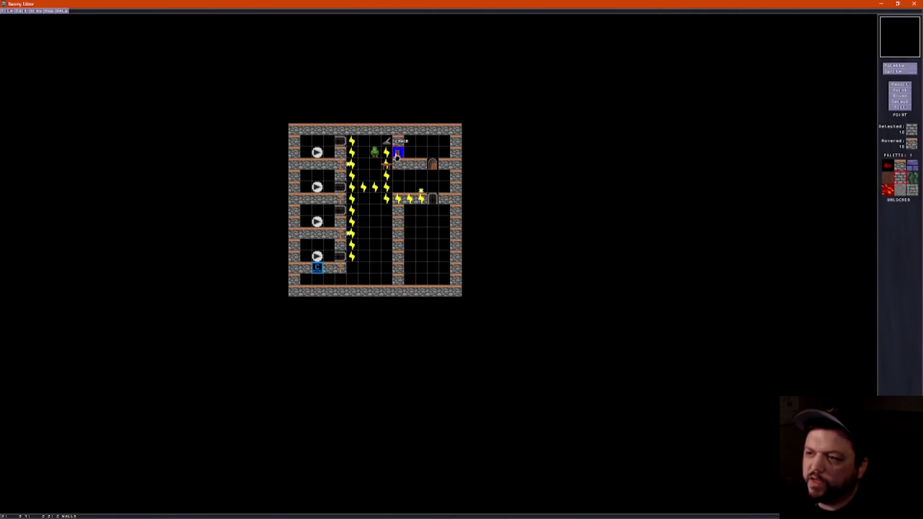
{"action": "left_click", "coordinate": [386, 153]}
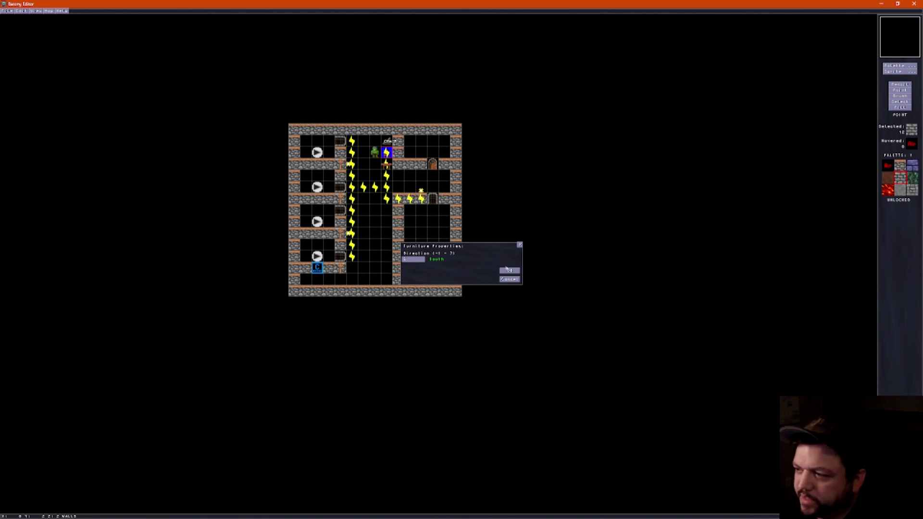
{"action": "left_click", "coordinate": [510, 271]}
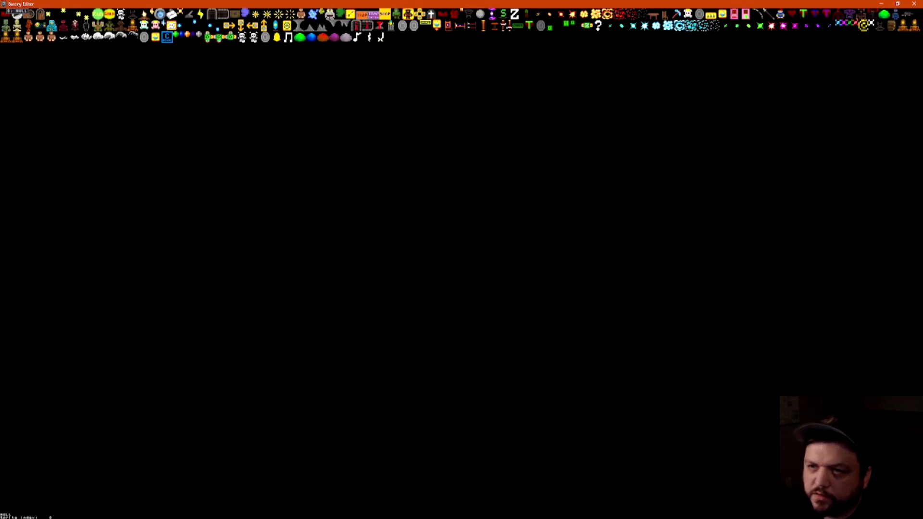
Place tables down the middle of the main hall and a fireplace at its south end.
{"action": "left_click", "coordinate": [652, 18]}
{"action": "left_click", "coordinate": [379, 230]}
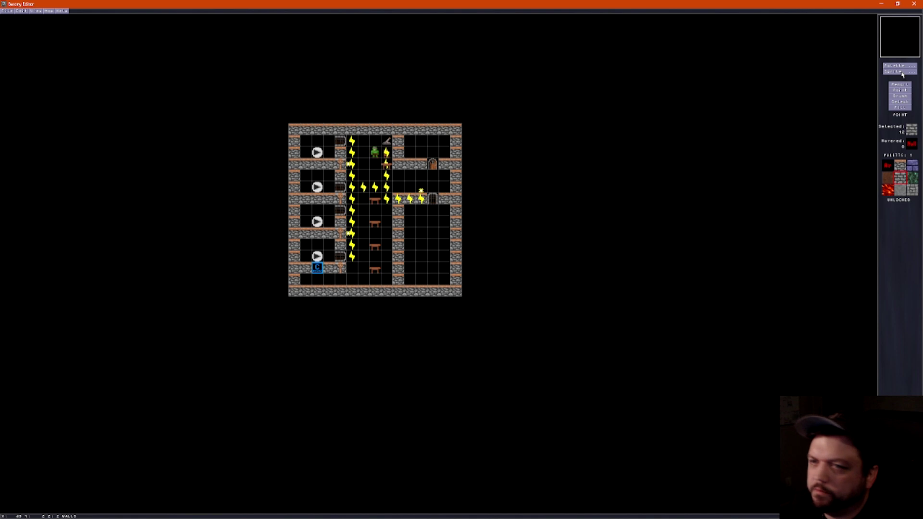
{"action": "left_click", "coordinate": [902, 72]}
{"action": "left_click", "coordinate": [155, 25]}
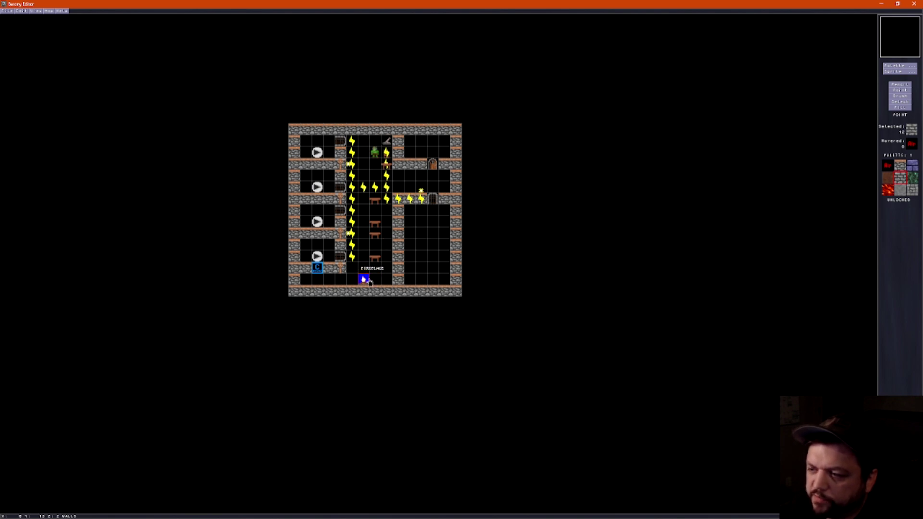
{"action": "left_click", "coordinate": [374, 280]}
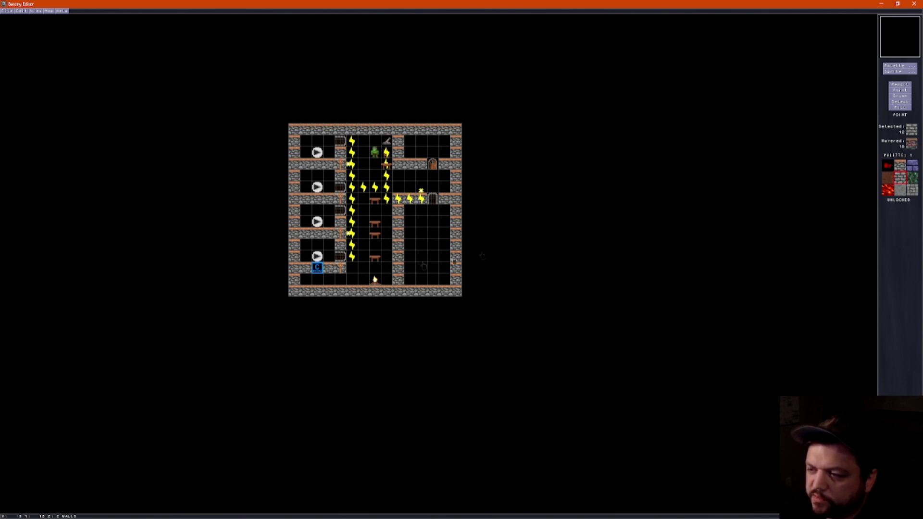
Paint tile 52 on both sides of the fireplace in the wall layer and on its west side in the ceiling layer.
{"action": "left_click", "coordinate": [898, 71]}
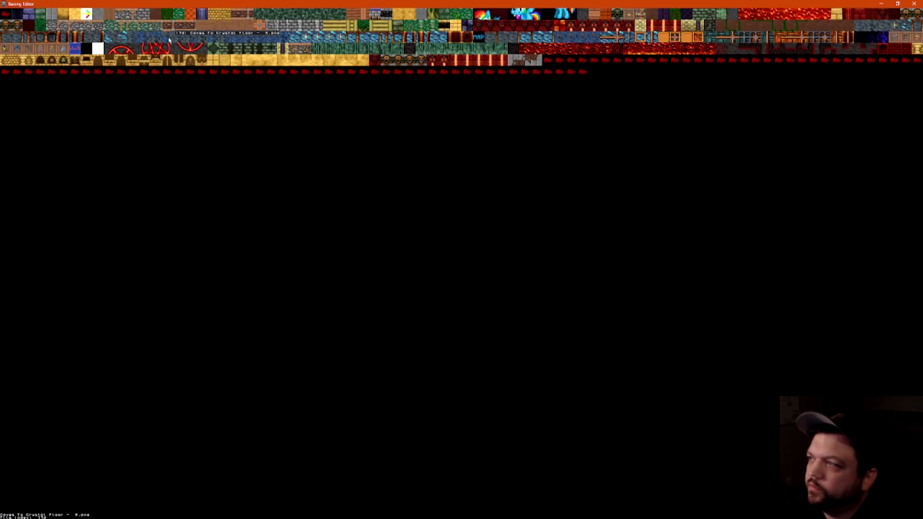
{"action": "left_click", "coordinate": [600, 15]}
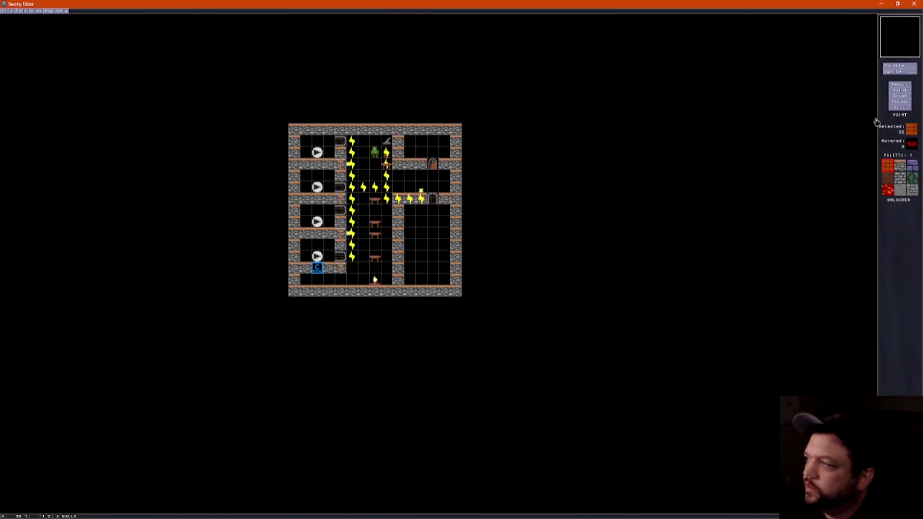
{"action": "left_click", "coordinate": [897, 85]}
{"action": "scroll", "coordinate": [357, 275], "scroll_direction": "up", "scroll_amount": 1}
{"action": "left_click", "coordinate": [364, 279]}
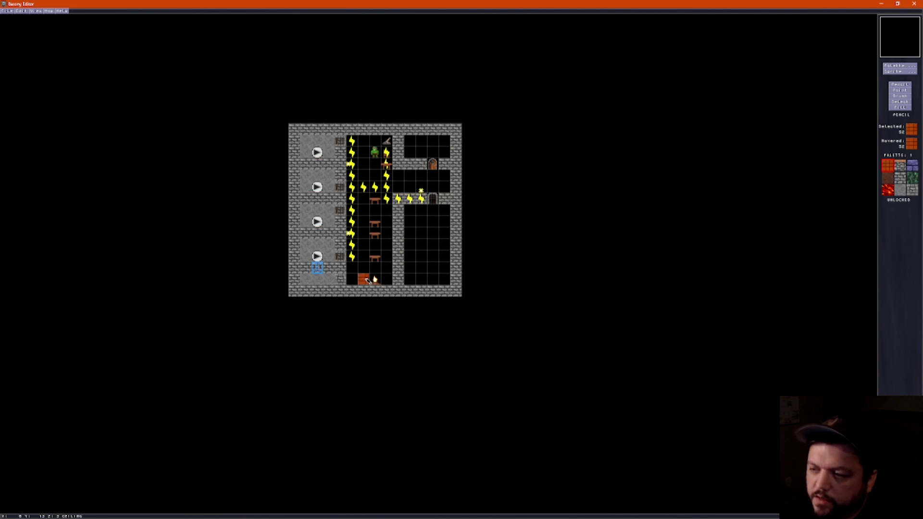
{"action": "scroll", "coordinate": [387, 281], "scroll_direction": "down", "scroll_amount": 1}
{"action": "left_click", "coordinate": [387, 279]}
{"action": "left_click", "coordinate": [365, 280]}
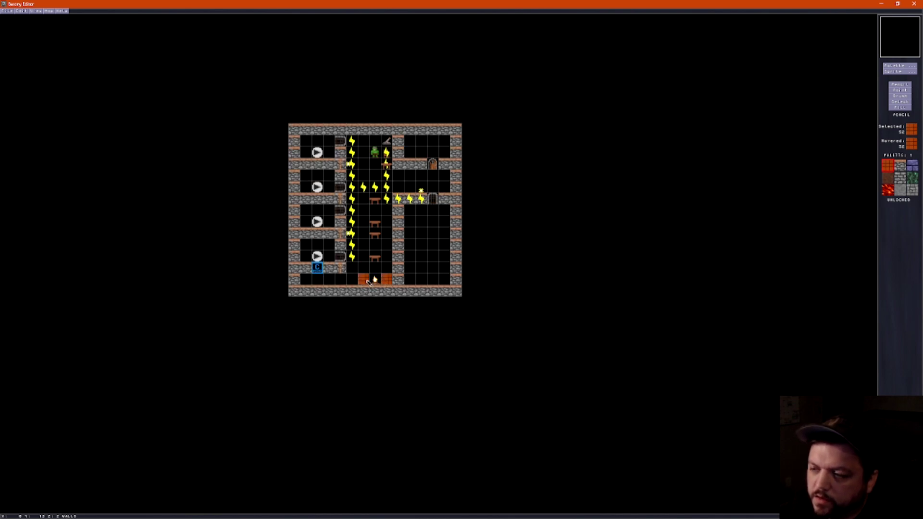
Inspect the fireplace surround and the row of tables in the 3D view of the main hall.
{"action": "scroll", "coordinate": [368, 281], "scroll_direction": "up", "scroll_amount": 1}
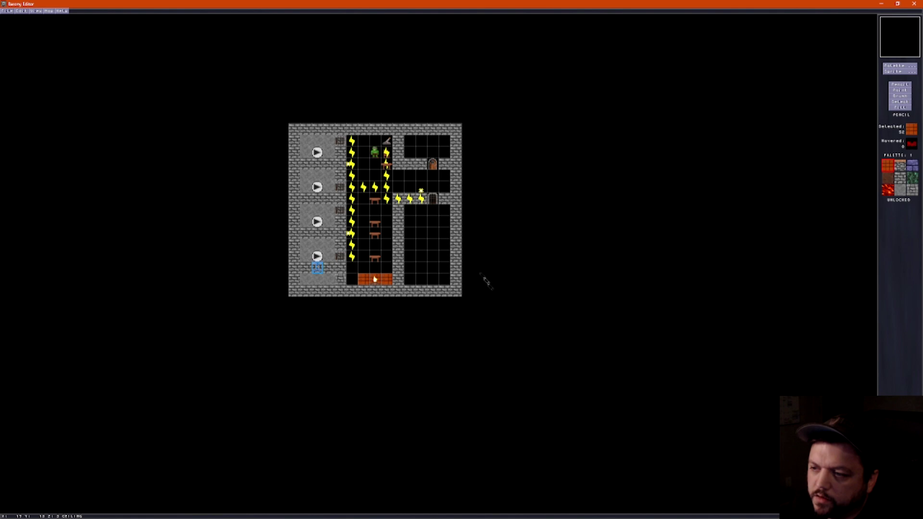
{"action": "key", "text": "f"}
{"action": "key", "text": "Up"}
{"action": "key", "text": "Right"}
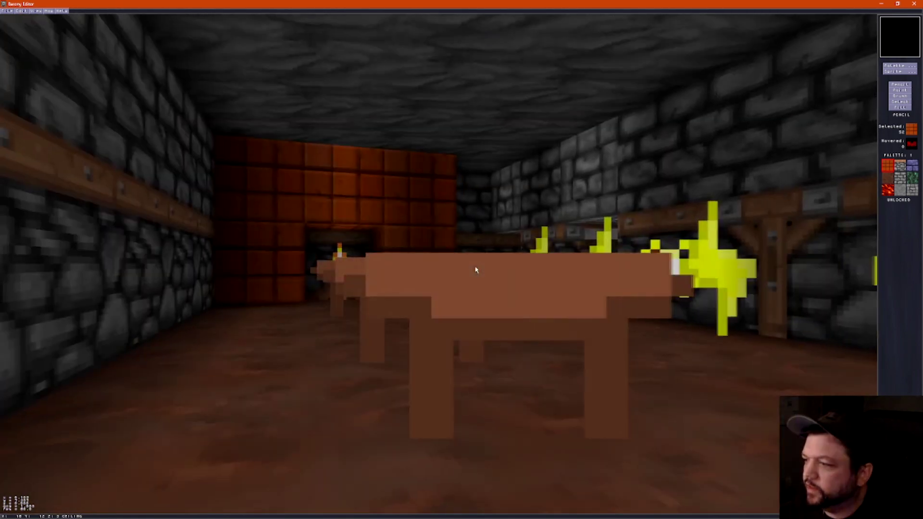
{"action": "key", "text": "Right"}
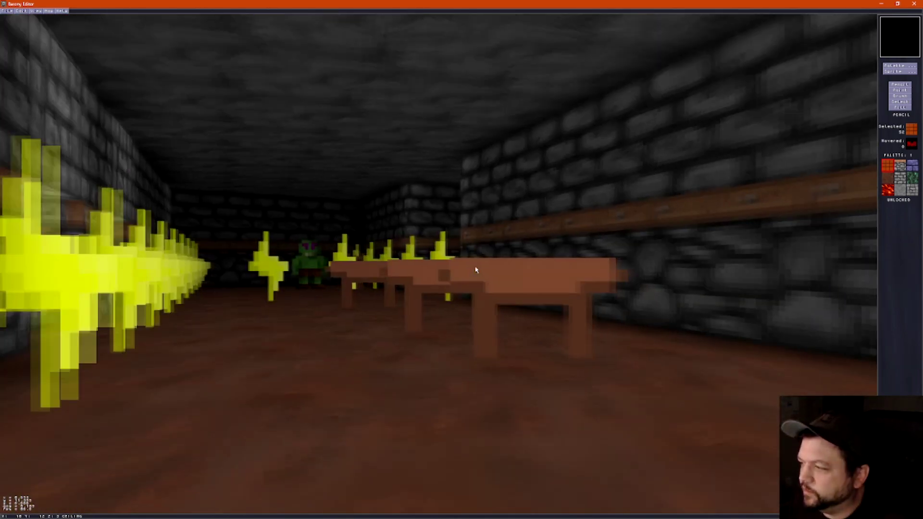
{"action": "key", "text": "Left"}
{"action": "key", "text": "Up"}
{"action": "key", "text": "f"}
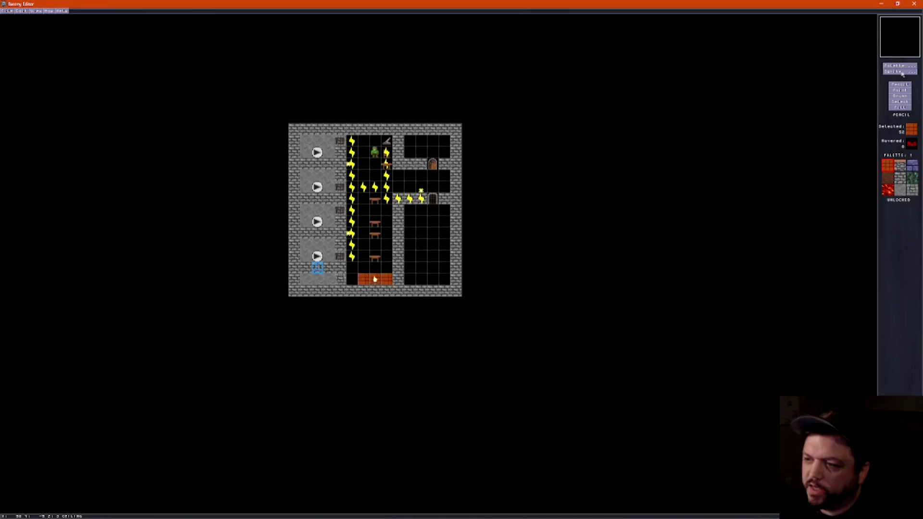
Place an item on the tile just east of the southernmost table in the main hall.
{"action": "key", "text": "s"}
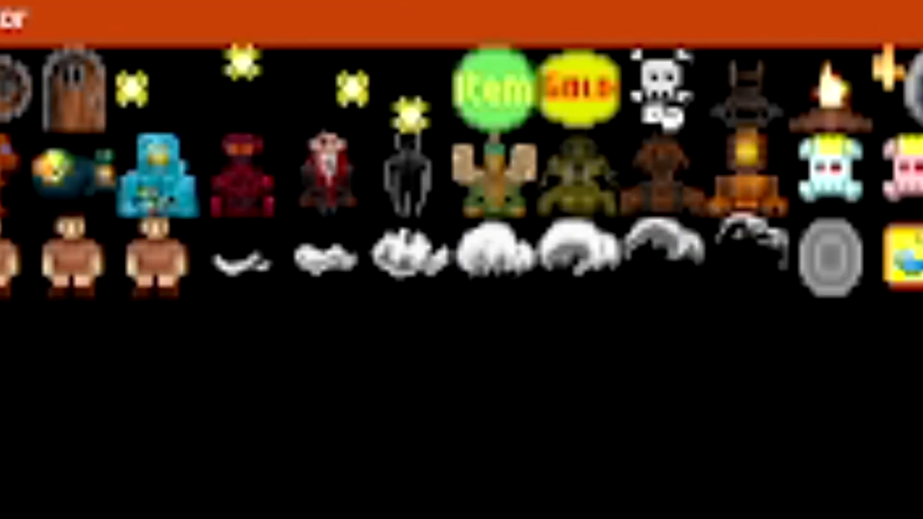
{"action": "left_click", "coordinate": [524, 92]}
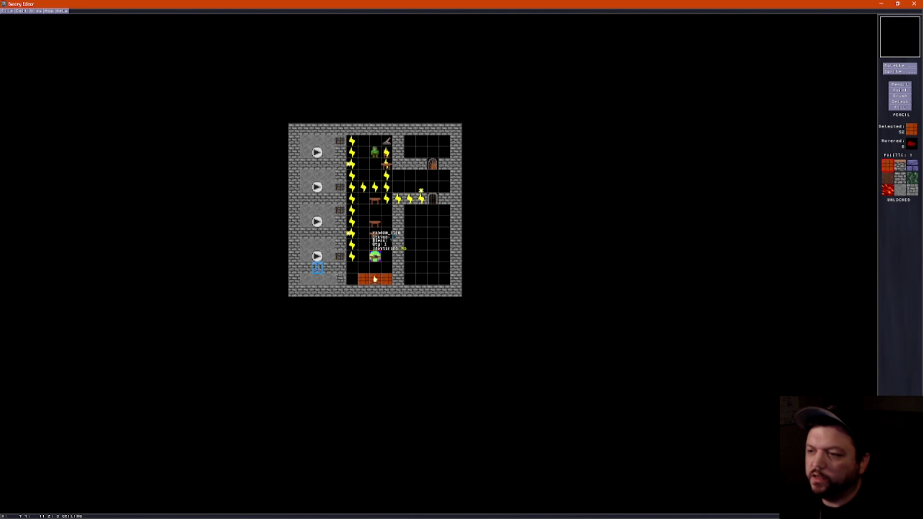
{"action": "key", "text": "F2"}
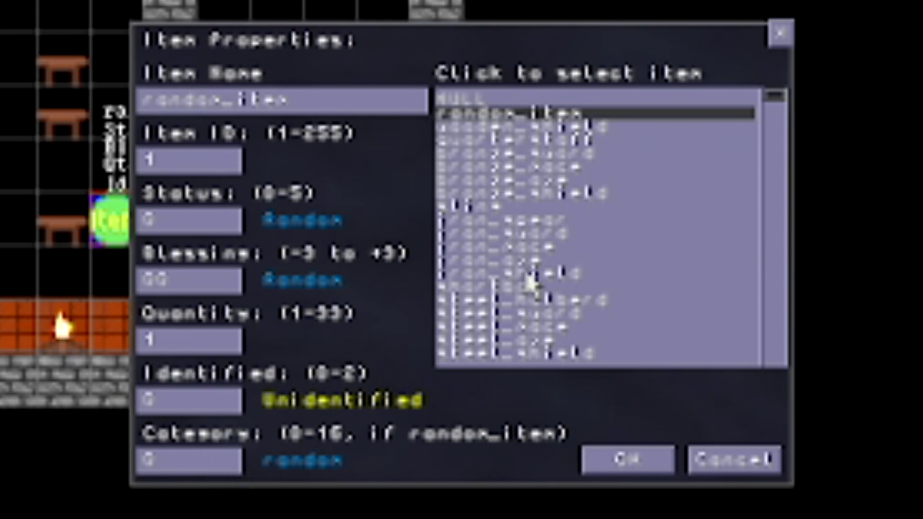
Try scroll_enchantarmor as the item type for the item beside the southernmost table.
{"action": "left_click", "coordinate": [517, 195]}
{"action": "scroll", "coordinate": [517, 202], "scroll_direction": "down", "scroll_amount": 3}
{"action": "scroll", "coordinate": [538, 241], "scroll_direction": "down", "scroll_amount": 3}
{"action": "left_click", "coordinate": [542, 248]}
{"action": "scroll", "coordinate": [548, 260], "scroll_direction": "down", "scroll_amount": 3}
{"action": "left_click", "coordinate": [553, 262]}
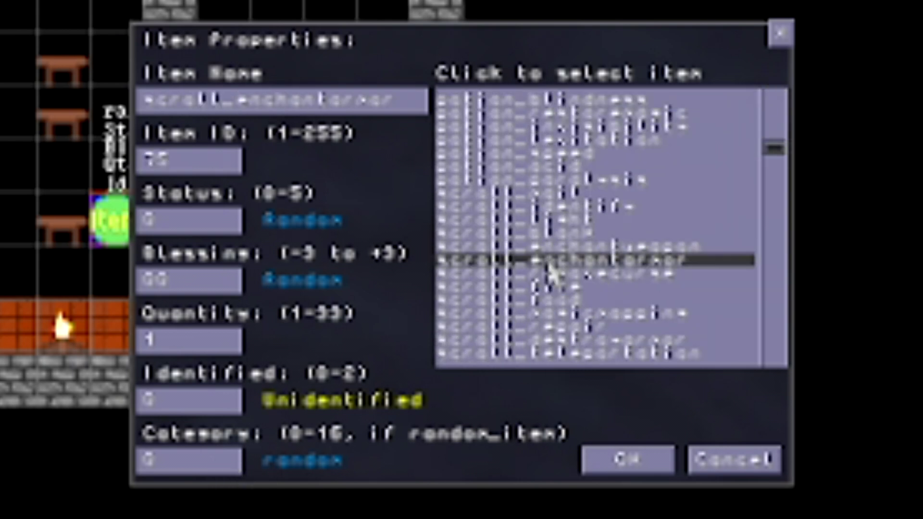
Set the item's status to 5 (Excellent).
{"action": "left_click", "coordinate": [159, 222]}
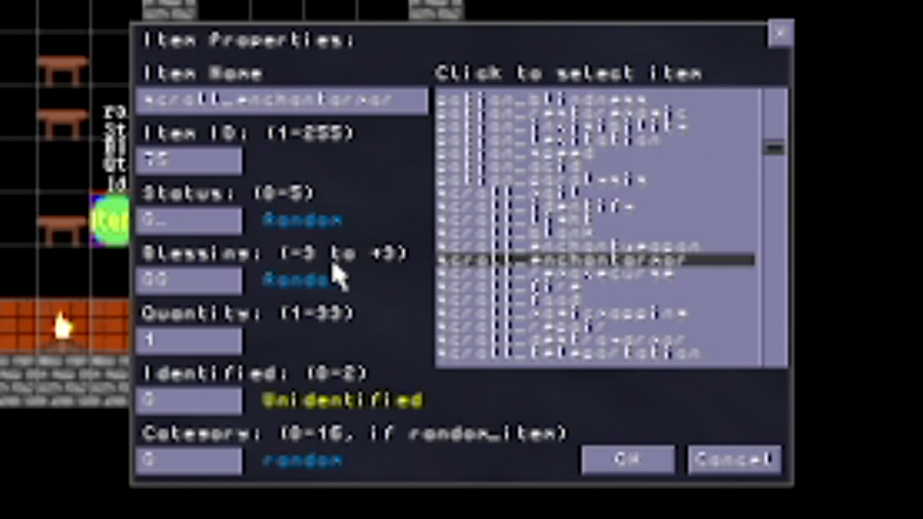
{"action": "key", "text": "BackSpace"}
{"action": "type", "text": "1"}
{"action": "key", "text": "BackSpace"}
{"action": "type", "text": "2"}
{"action": "key", "text": "BackSpace"}
{"action": "type", "text": "4"}
{"action": "key", "text": "BackSpace"}
{"action": "type", "text": "5"}
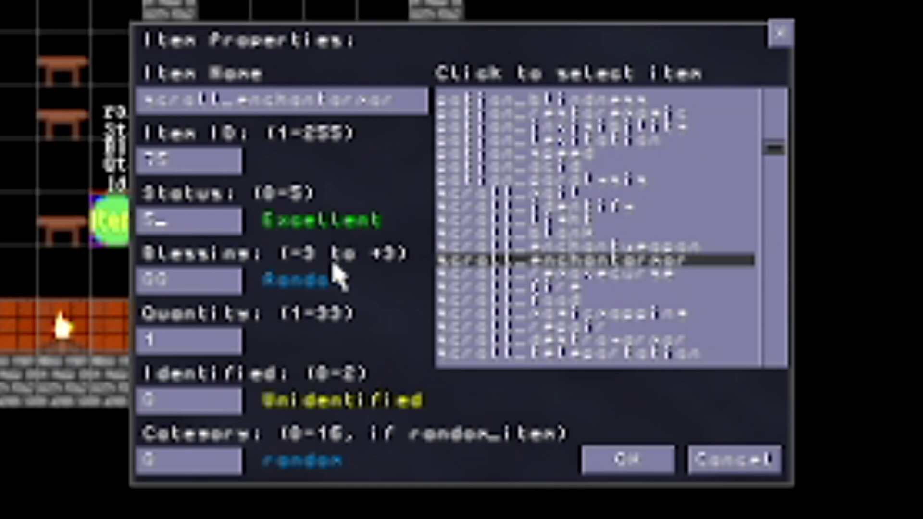
Set the item's blessing to 0 and its type to random_item.
{"action": "left_click", "coordinate": [234, 287]}
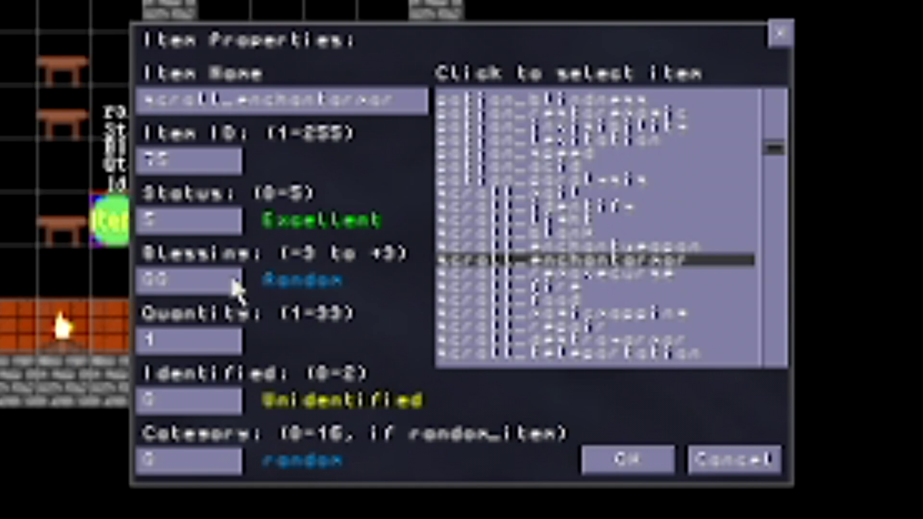
{"action": "key", "text": "BackSpace"}
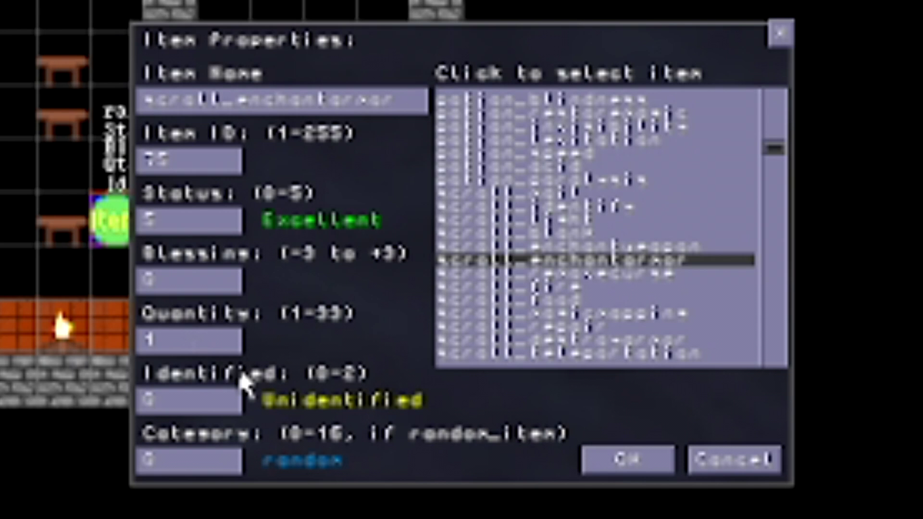
{"action": "left_click", "coordinate": [203, 345]}
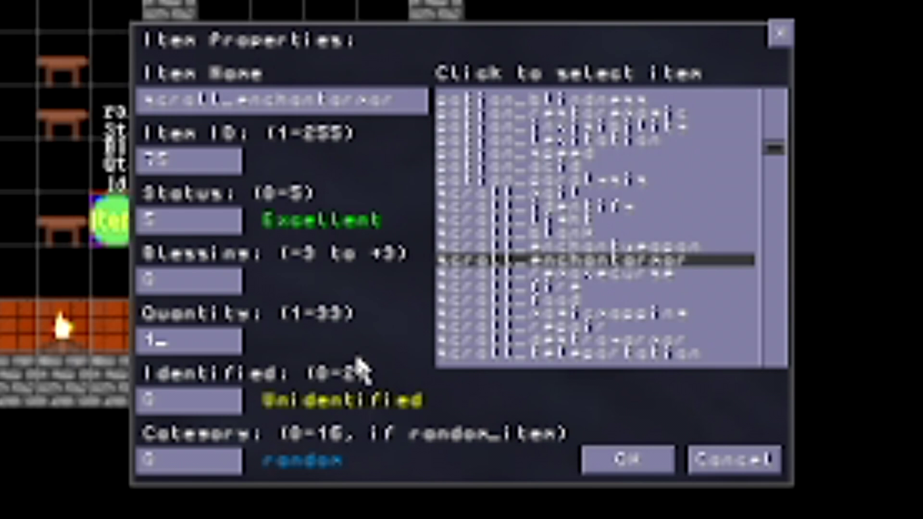
{"action": "key", "text": "Tab"}
{"action": "key", "text": "Tab"}
{"action": "scroll", "coordinate": [612, 258], "scroll_direction": "up", "scroll_amount": 10}
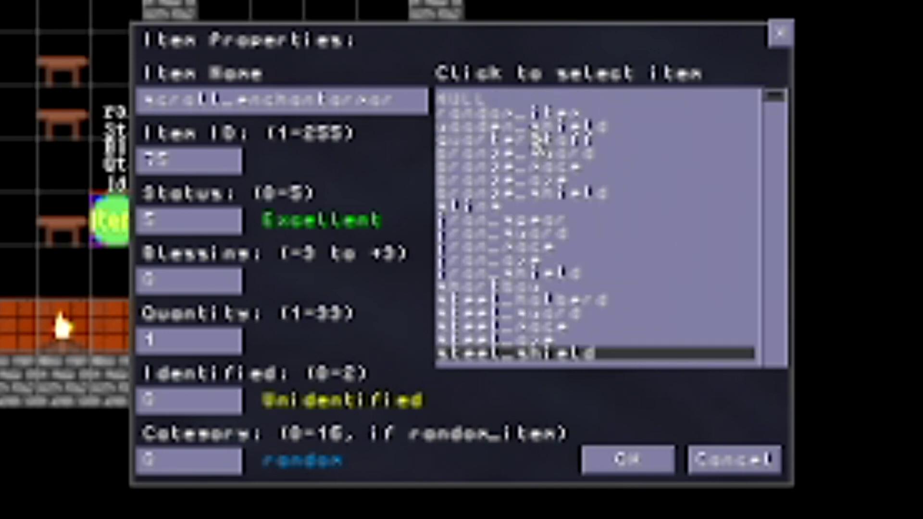
{"action": "left_click", "coordinate": [516, 115]}
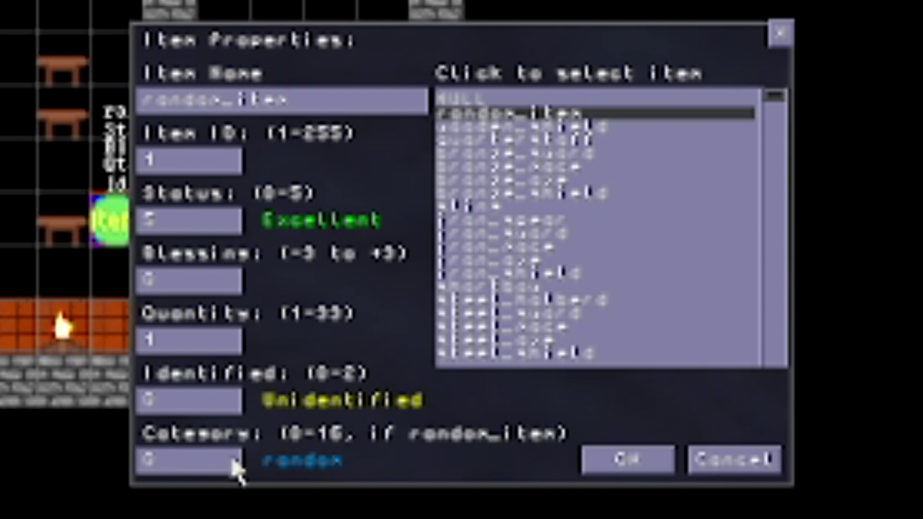
Try the random item's category values from 1 through 11 to compare the available item categories.
{"action": "type", "text": "1"}
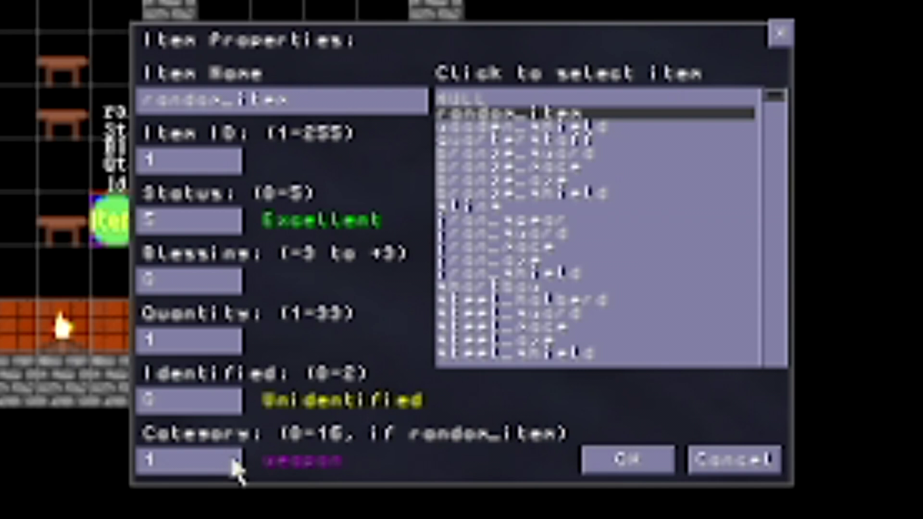
{"action": "key", "text": "BackSpace"}
{"action": "type", "text": "2"}
{"action": "key", "text": "BackSpace"}
{"action": "type", "text": "3"}
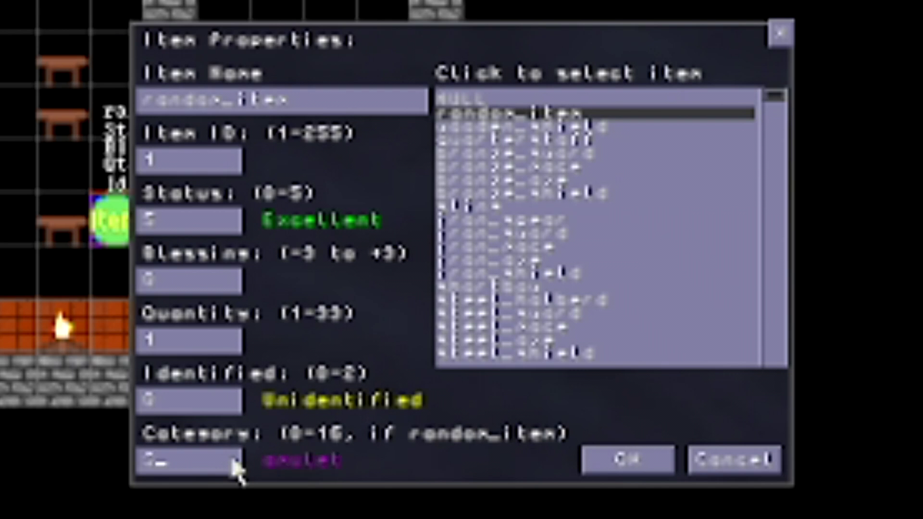
{"action": "key", "text": "BackSpace"}
{"action": "type", "text": "1"}
{"action": "key", "text": "BackSpace"}
{"action": "type", "text": "2"}
{"action": "key", "text": "BackSpace"}
{"action": "type", "text": "3"}
{"action": "key", "text": "BackSpace"}
{"action": "type", "text": "4"}
{"action": "key", "text": "BackSpace"}
{"action": "type", "text": "5"}
{"action": "key", "text": "BackSpace"}
{"action": "type", "text": "6"}
{"action": "key", "text": "BackSpace"}
{"action": "type", "text": "7"}
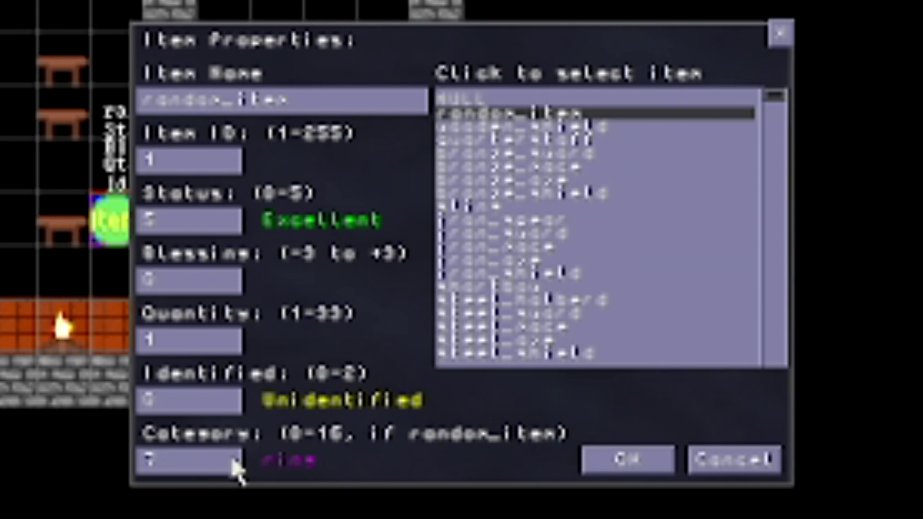
{"action": "key", "text": "BackSpace"}
{"action": "type", "text": "8"}
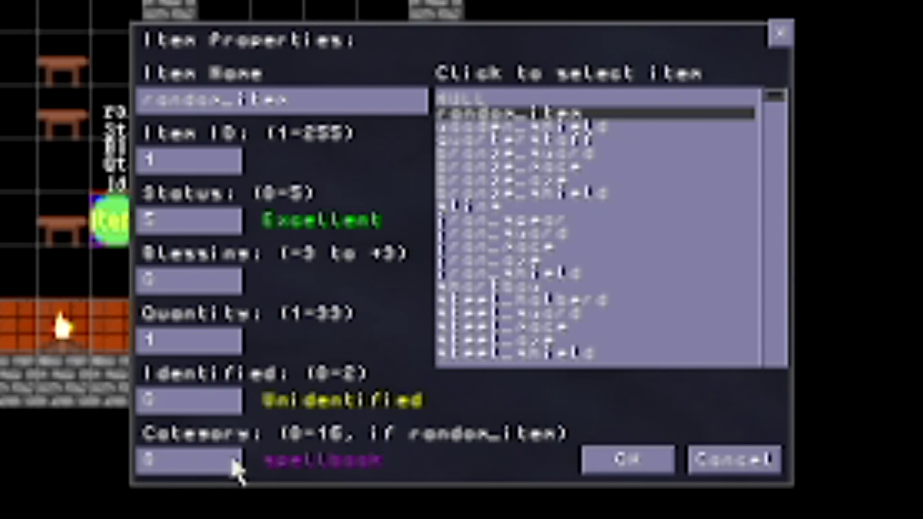
{"action": "key", "text": "BackSpace"}
{"action": "type", "text": "9"}
{"action": "key", "text": "BackSpace"}
{"action": "type", "text": "10"}
{"action": "key", "text": "BackSpace"}
{"action": "type", "text": "1"}
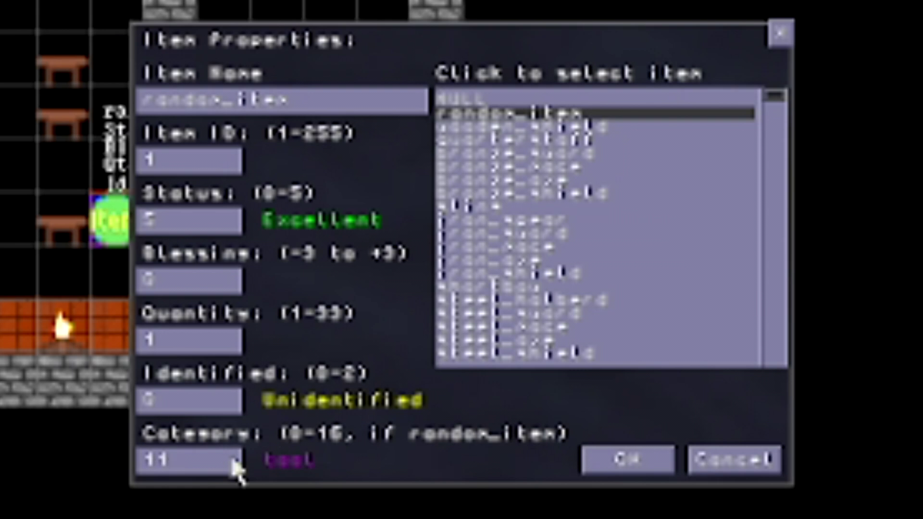
Set the random item's category to 12 (food) and apply the item properties.
{"action": "key", "text": "BackSpace"}
{"action": "type", "text": "2"}
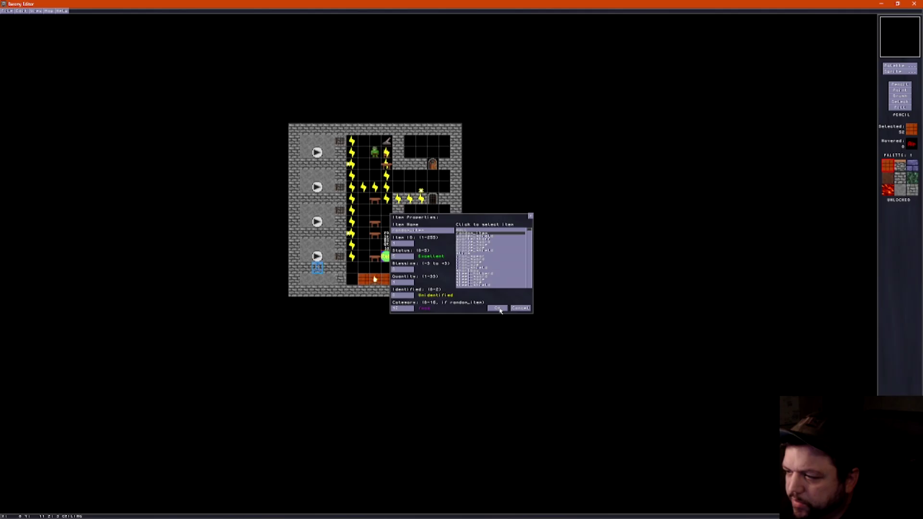
{"action": "left_click", "coordinate": [498, 309]}
Move the food item onto the southernmost table and place copies of it on the other three tables in the row.
{"action": "key", "text": "F2"}
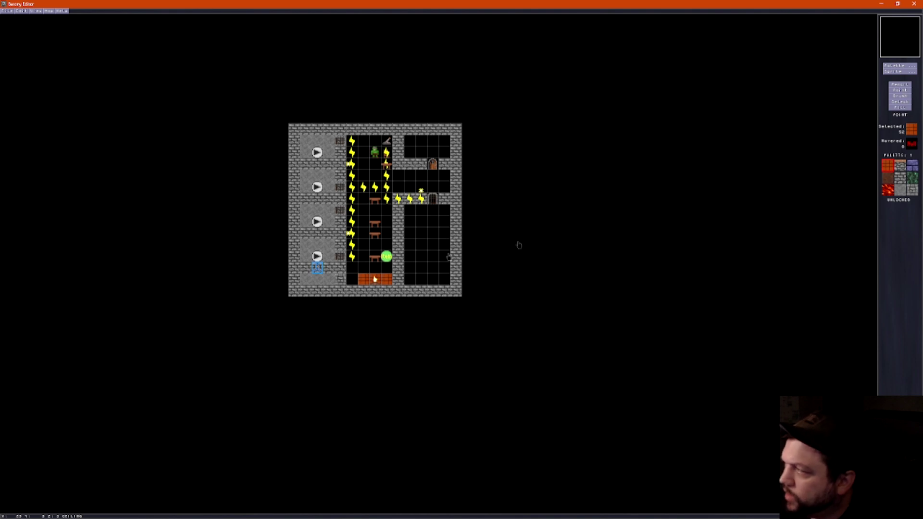
{"action": "left_click_drag", "start_coordinate": [387, 256], "coordinate": [373, 261]}
{"action": "right_click", "coordinate": [375, 257]}
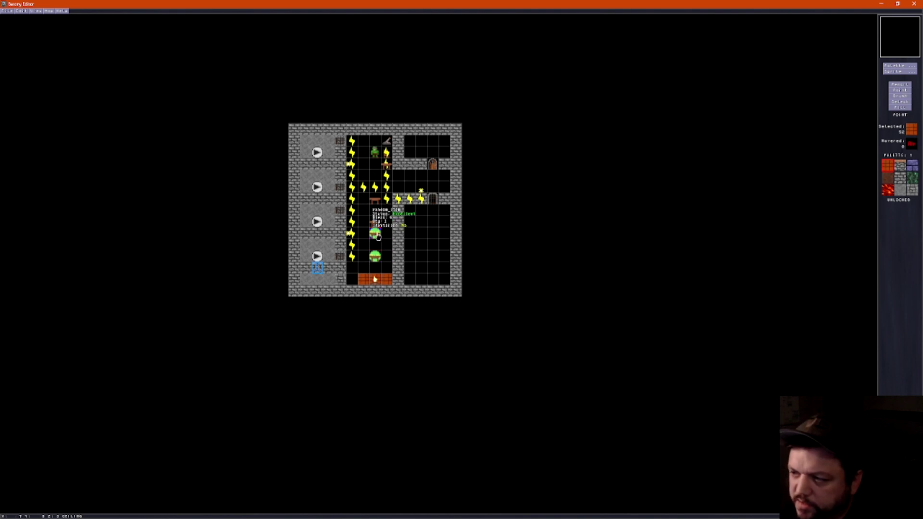
{"action": "right_click", "coordinate": [375, 234]}
{"action": "right_click", "coordinate": [374, 223]}
{"action": "left_click", "coordinate": [375, 200]}
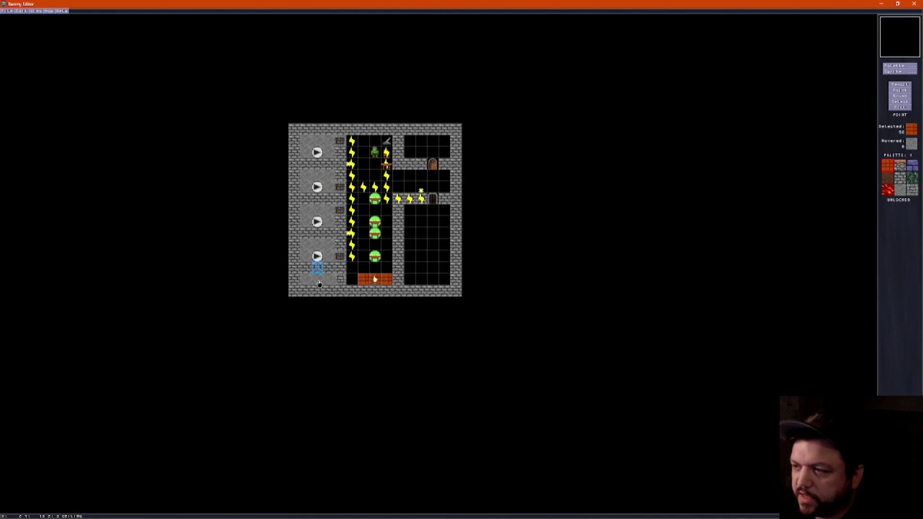
Save the map and remove the green monster from the north end of the main hall.
{"action": "left_click", "coordinate": [7, 11]}
{"action": "left_click", "coordinate": [25, 34]}
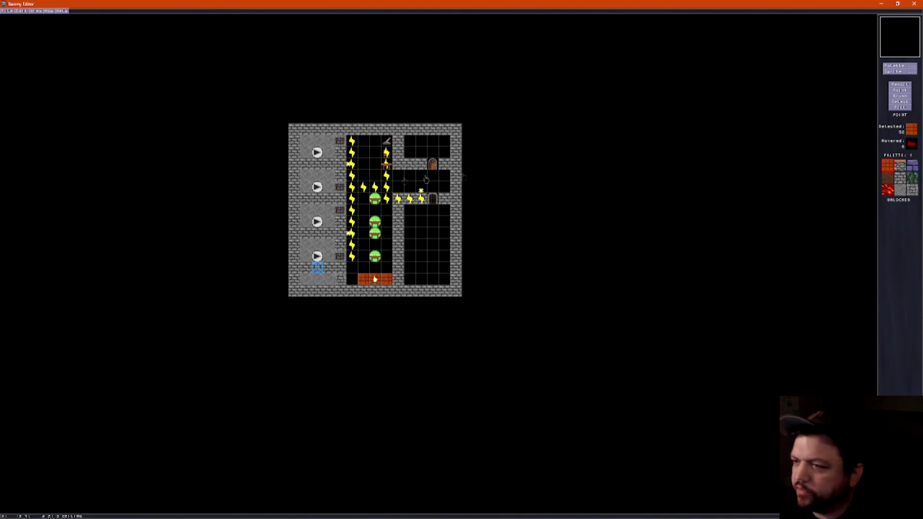
{"action": "scroll", "coordinate": [510, 156], "scroll_direction": "down", "scroll_amount": 1}
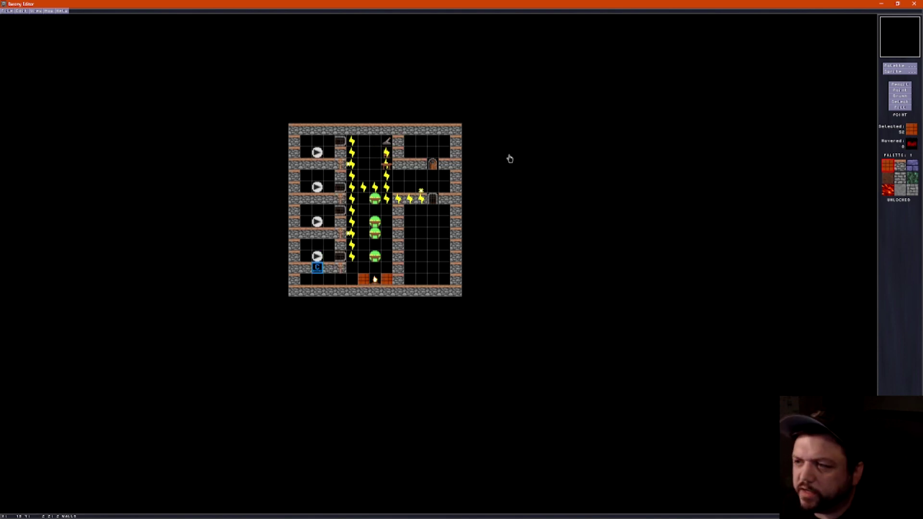
Place an East-facing chair against the west wall of each of the four cells.
{"action": "left_click", "coordinate": [895, 72]}
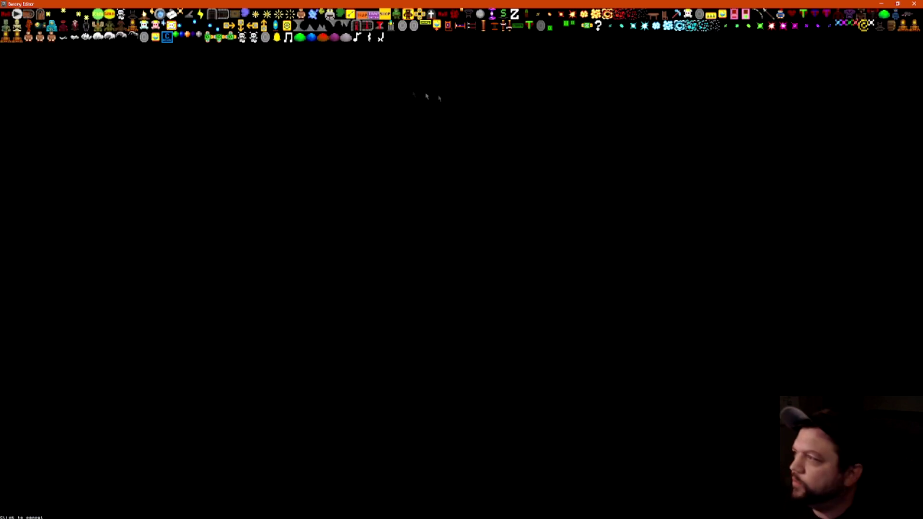
{"action": "left_click", "coordinate": [666, 16]}
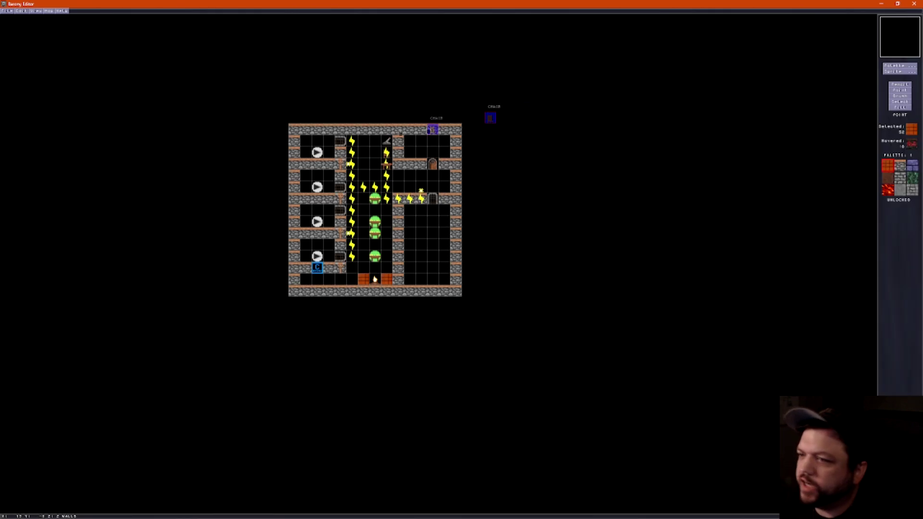
{"action": "left_click", "coordinate": [305, 146]}
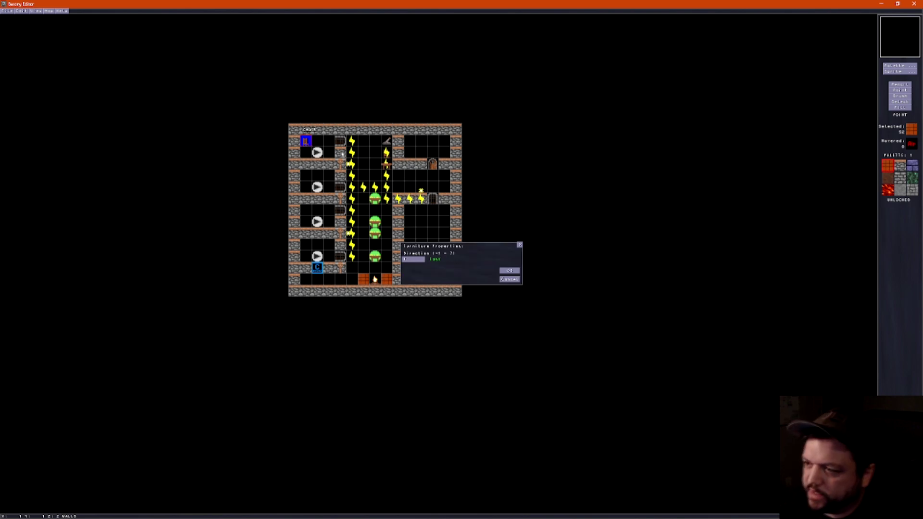
{"action": "left_click", "coordinate": [510, 272]}
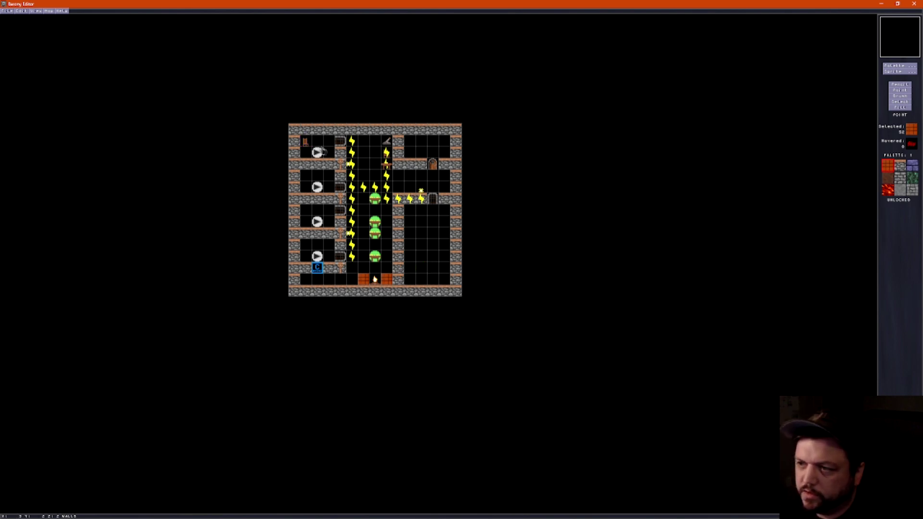
{"action": "left_click", "coordinate": [306, 189]}
{"action": "left_click", "coordinate": [306, 211]}
{"action": "left_click", "coordinate": [306, 256]}
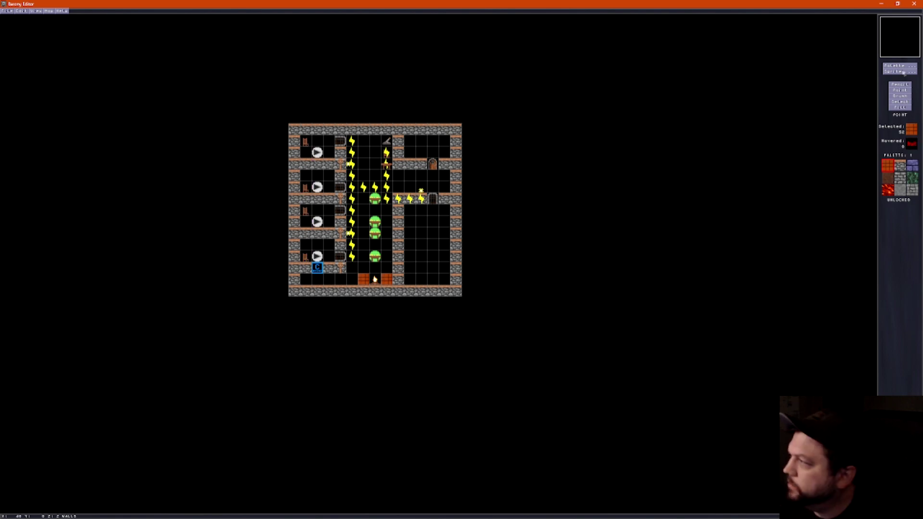
Place a bunk bed against the west wall of each of the four cells, on the tile adjoining the chair.
{"action": "left_click", "coordinate": [903, 72]}
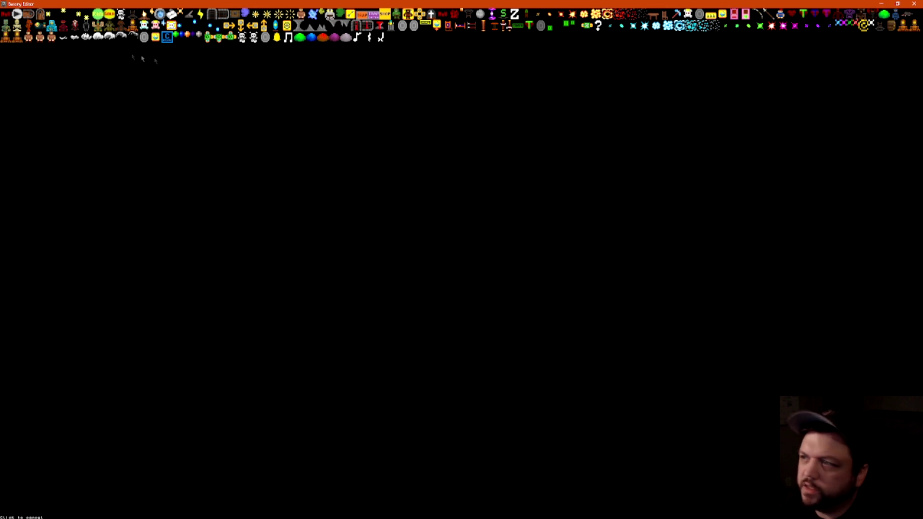
{"action": "left_click", "coordinate": [525, 45]}
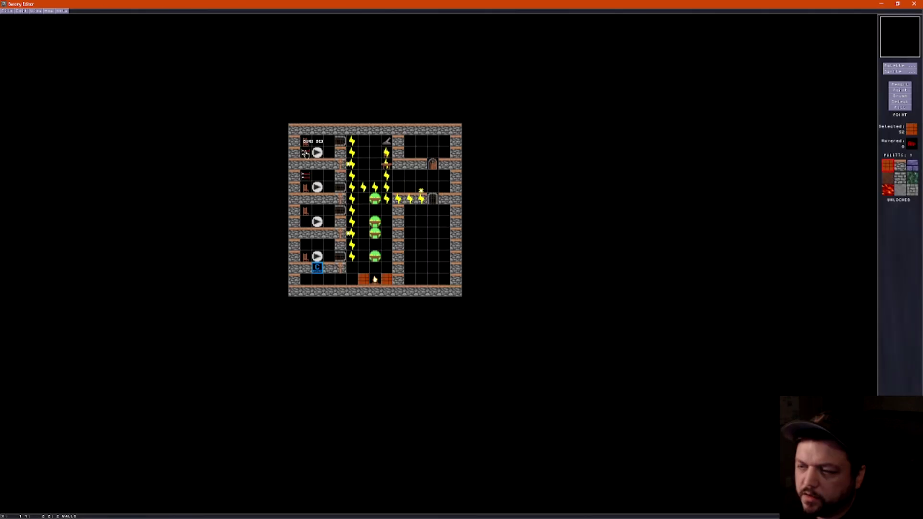
{"action": "left_click", "coordinate": [306, 153]}
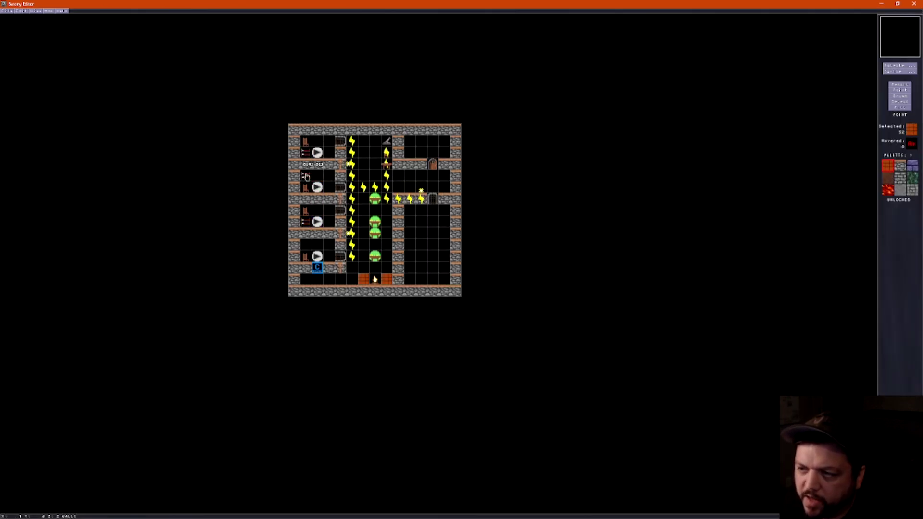
{"action": "left_click", "coordinate": [308, 244]}
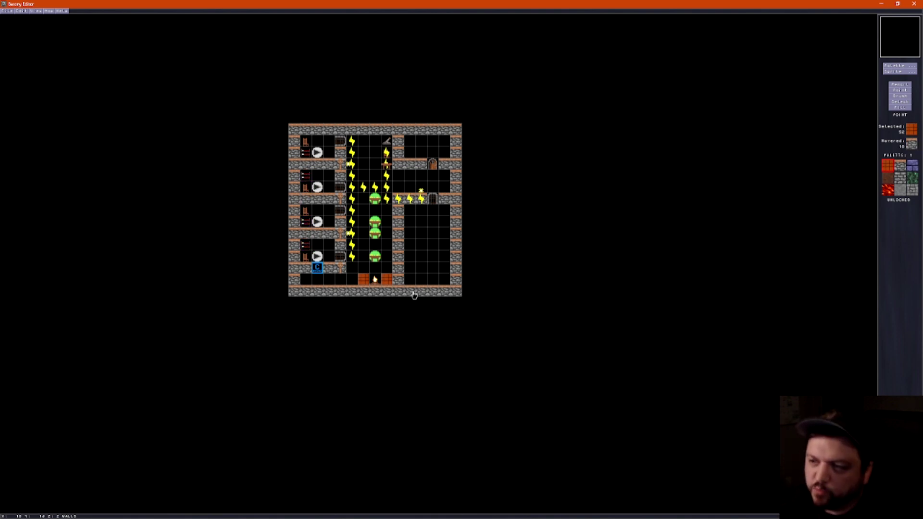
Save the map with the newly furnished cells.
{"action": "key", "text": "s"}
{"action": "left_click", "coordinate": [121, 84]}
{"action": "left_click", "coordinate": [388, 164]}
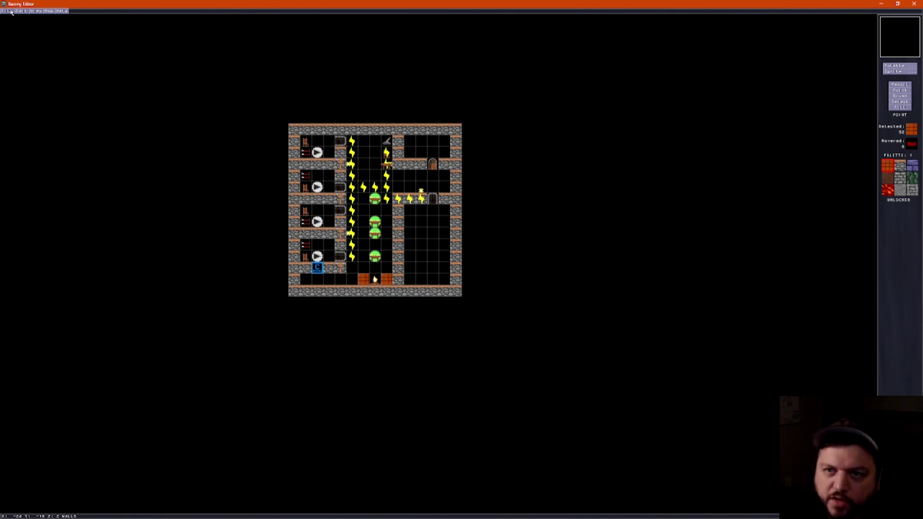
{"action": "left_click", "coordinate": [6, 11]}
{"action": "left_click", "coordinate": [23, 34]}
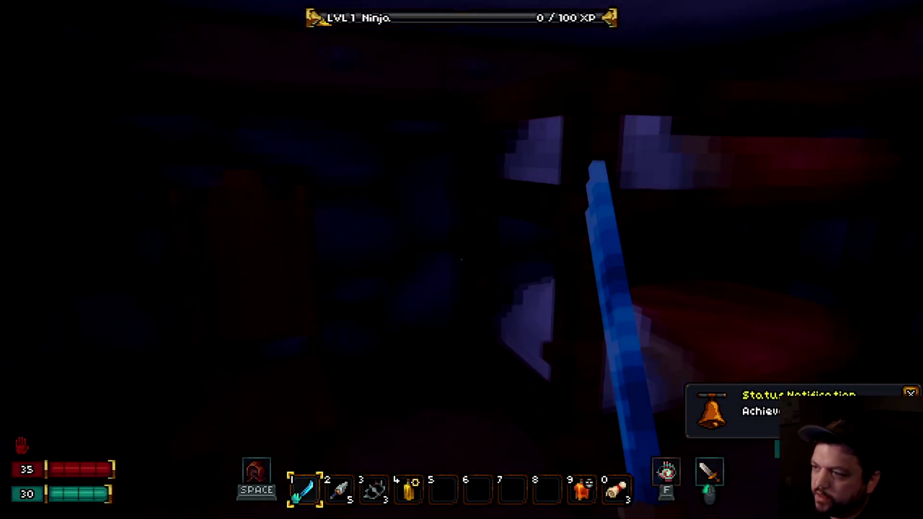
Look around the starting cell in the test game to examine the chair and bunk bed placement.
{"action": "key", "text": "d"}
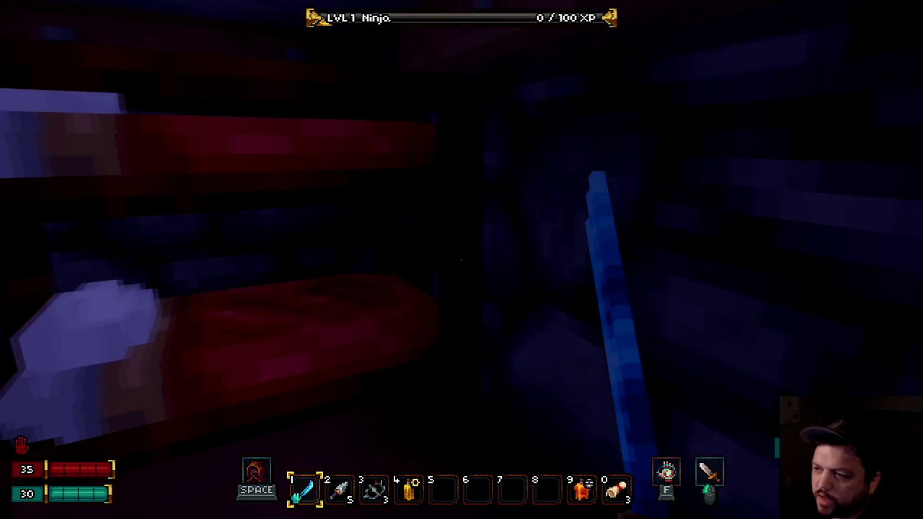
{"action": "key", "text": "s"}
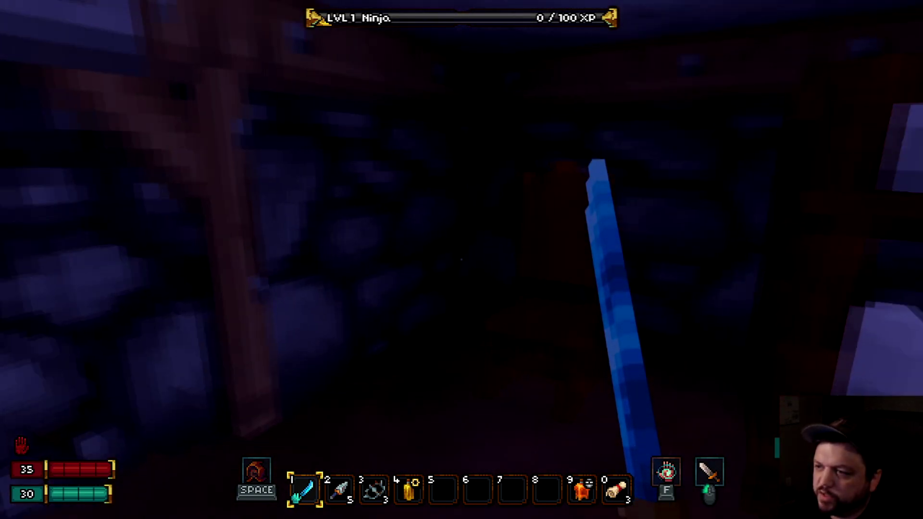
{"action": "key", "text": "Escape"}
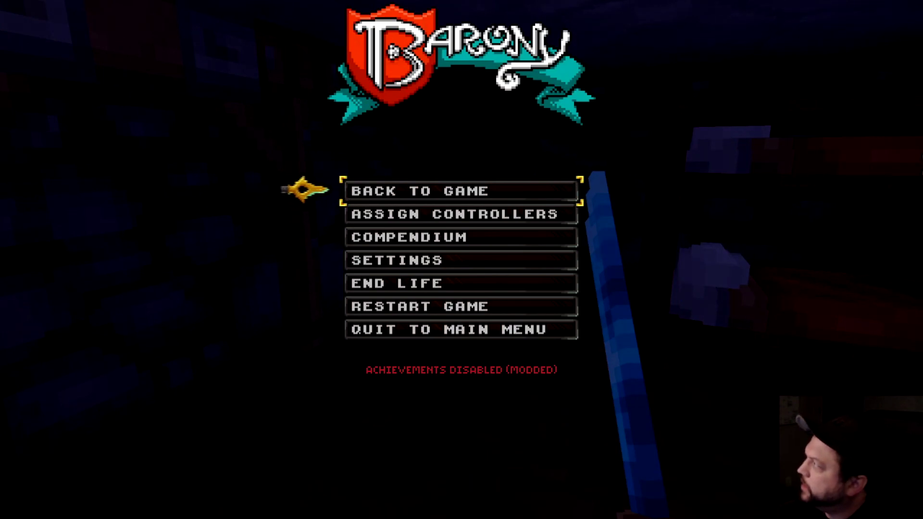
Switch back to the Barony Editor, reposition the bunk bed against the west wall of the southernmost cell, and save the map.
{"action": "key", "text": "alt+Tab"}
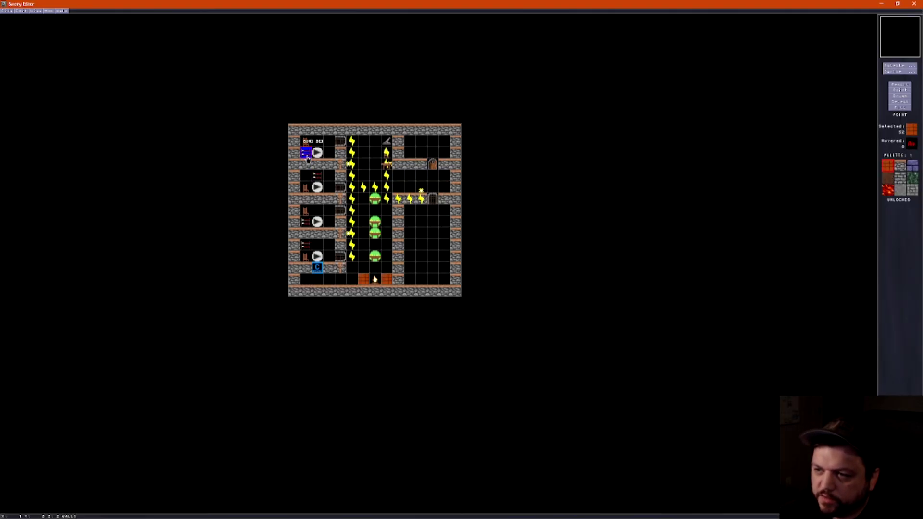
{"action": "left_click", "coordinate": [307, 222]}
{"action": "left_click", "coordinate": [316, 247]}
{"action": "left_click", "coordinate": [308, 248]}
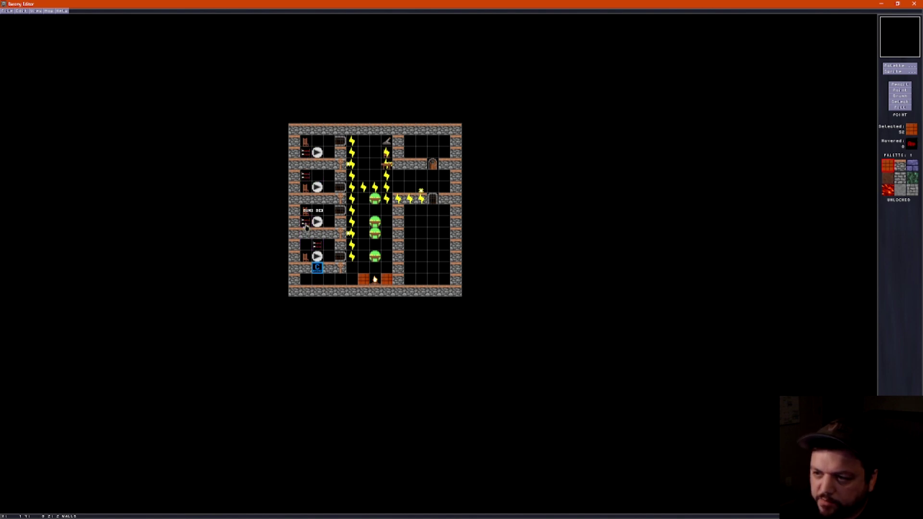
{"action": "left_click", "coordinate": [306, 246]}
{"action": "left_click", "coordinate": [8, 11]}
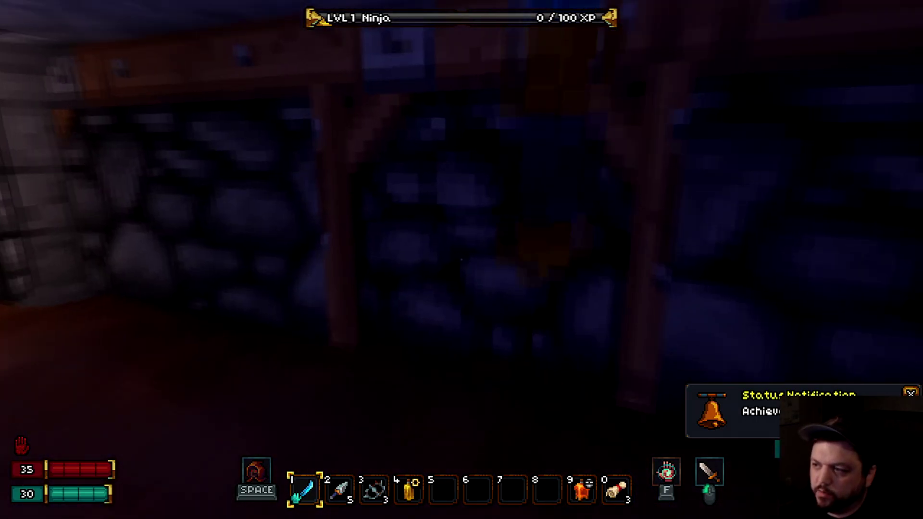
Break through the starting cell's stone wall with the sword in the test game.
{"action": "left_click", "coordinate": [461, 260]}
{"action": "left_click", "coordinate": [461, 259]}
{"action": "left_click", "coordinate": [461, 259]}
{"action": "left_click", "coordinate": [461, 260]}
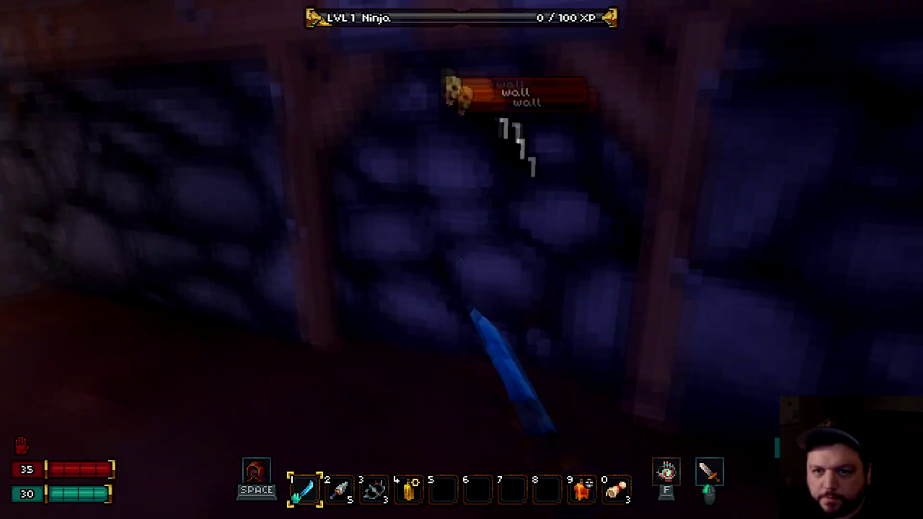
{"action": "left_click", "coordinate": [462, 260]}
{"action": "key", "text": "w"}
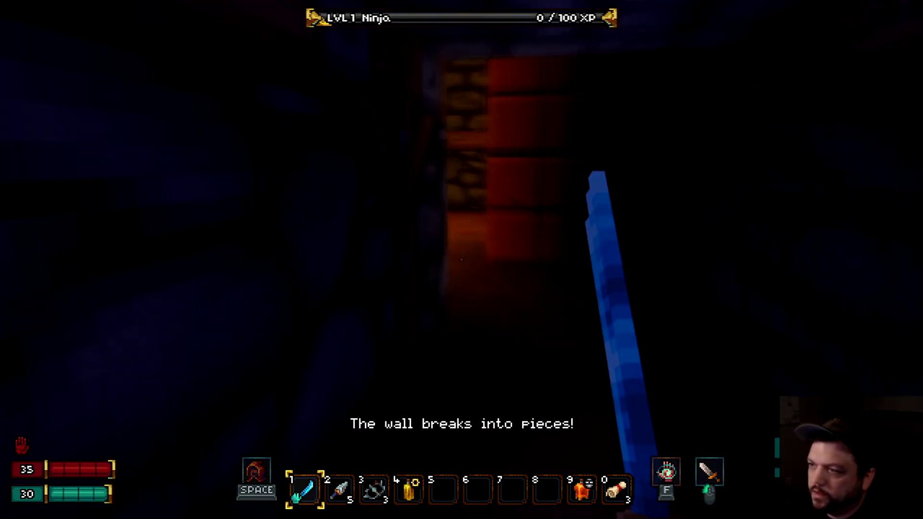
Walk to the brick fireplace at the south end of the hall, examine its back wall, and leave the test.
{"action": "key", "text": "w"}
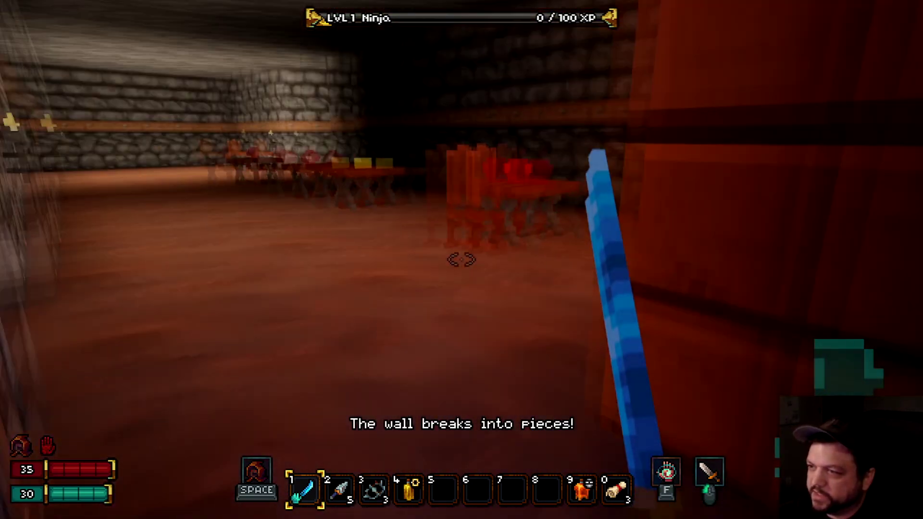
{"action": "key", "text": "w"}
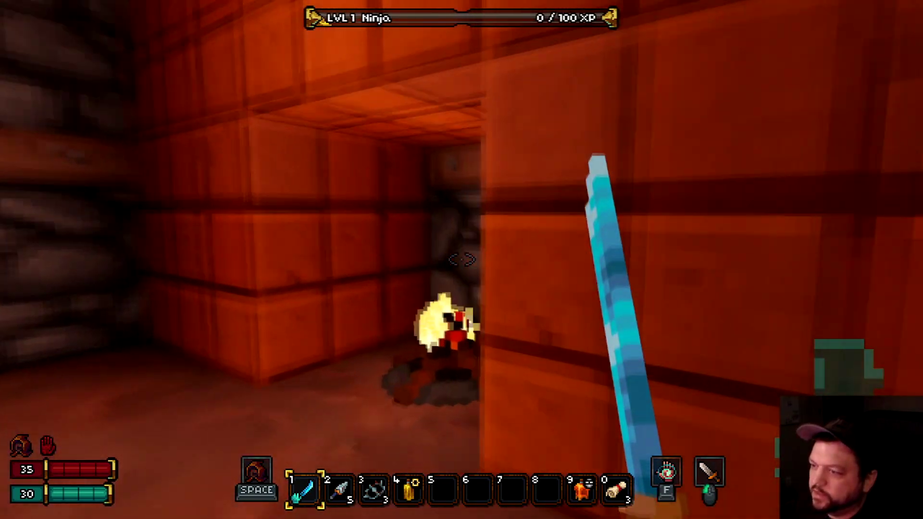
{"action": "key", "text": "w"}
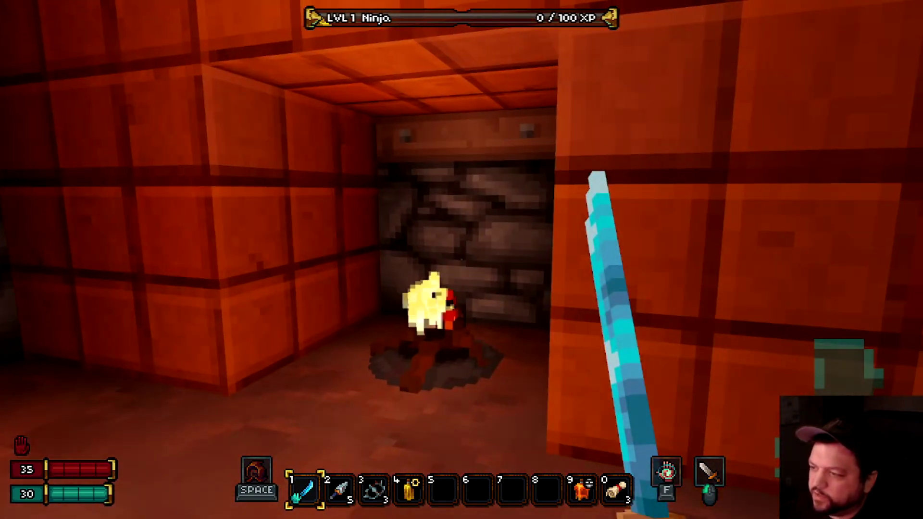
{"action": "key", "text": "w"}
{"action": "key", "text": "Escape"}
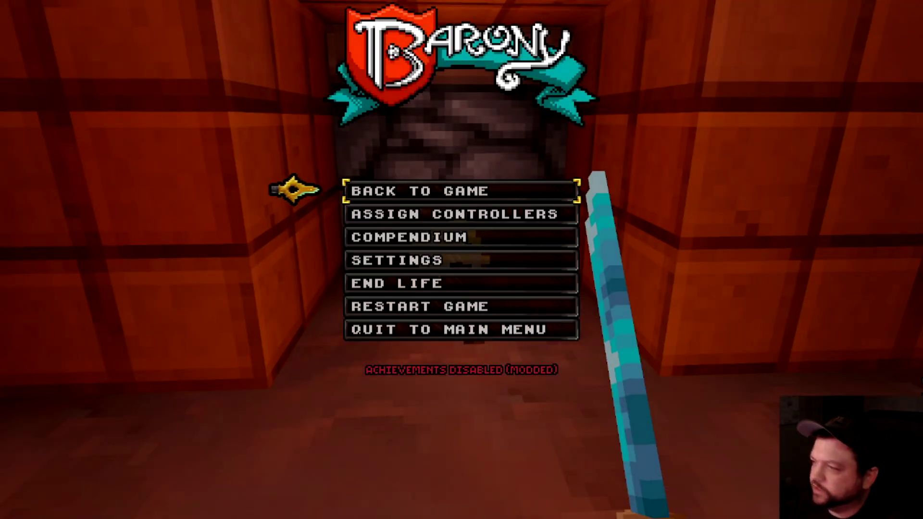
{"action": "key", "text": "Down"}
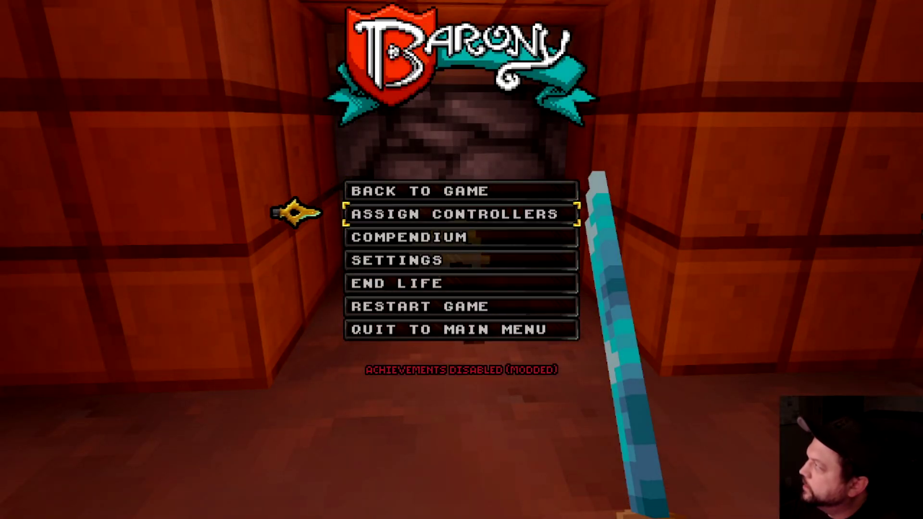
{"action": "key", "text": "Return"}
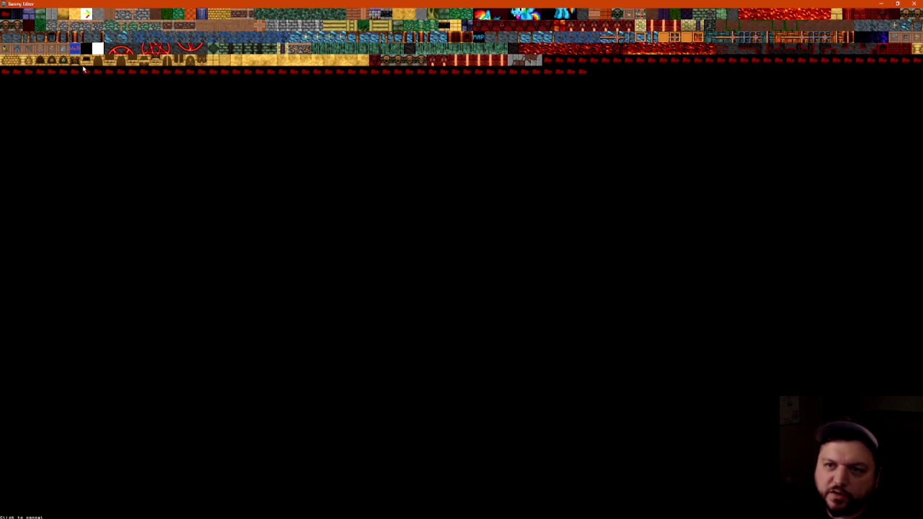
Replace the stone wall tile directly south of the fireplace with the orange brick tile and save the map.
{"action": "left_click", "coordinate": [733, 17]}
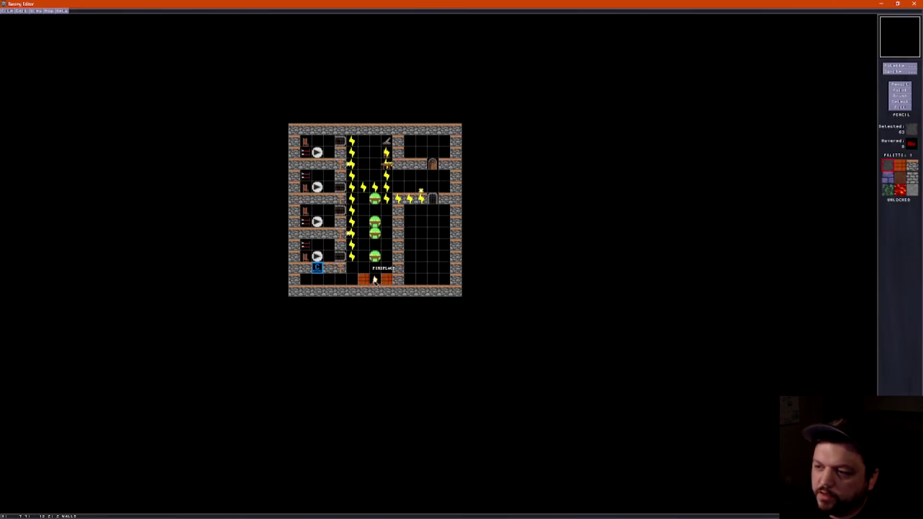
{"action": "scroll", "coordinate": [376, 282], "scroll_direction": "down", "scroll_amount": 1}
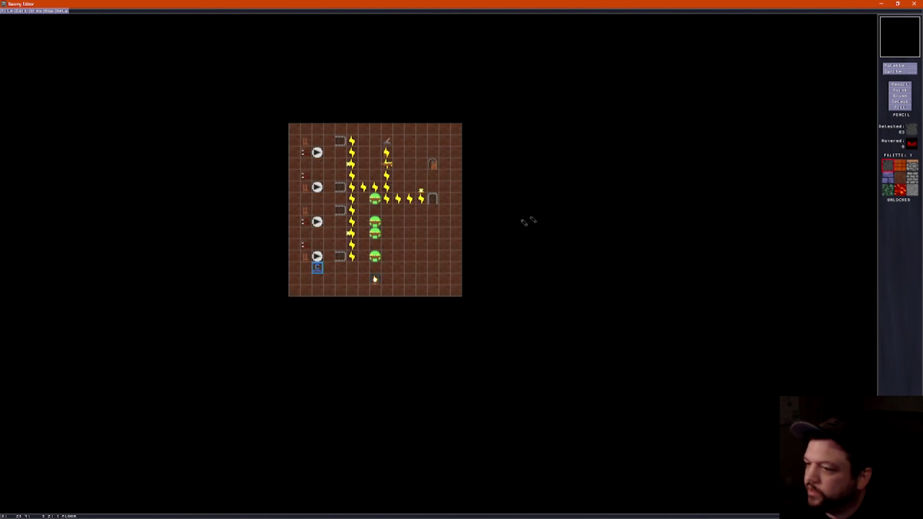
{"action": "scroll", "coordinate": [483, 206], "scroll_direction": "up", "scroll_amount": 1}
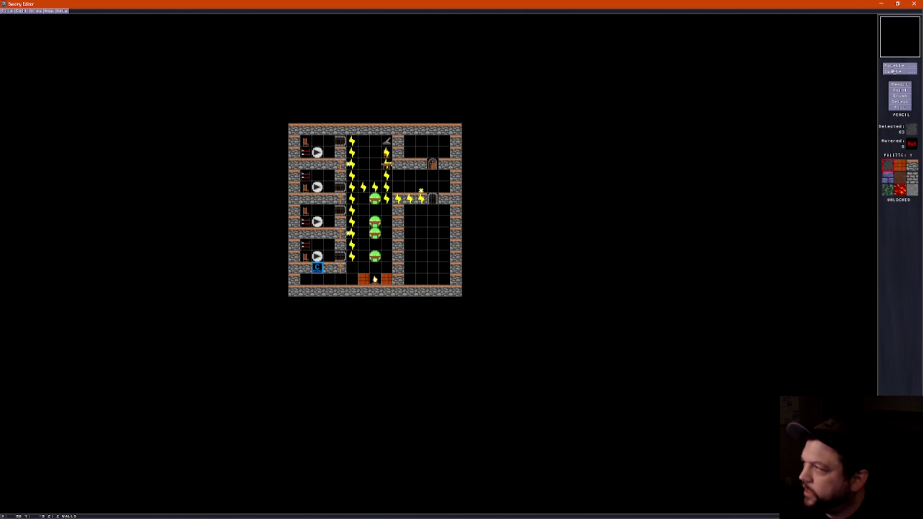
{"action": "left_click", "coordinate": [374, 292]}
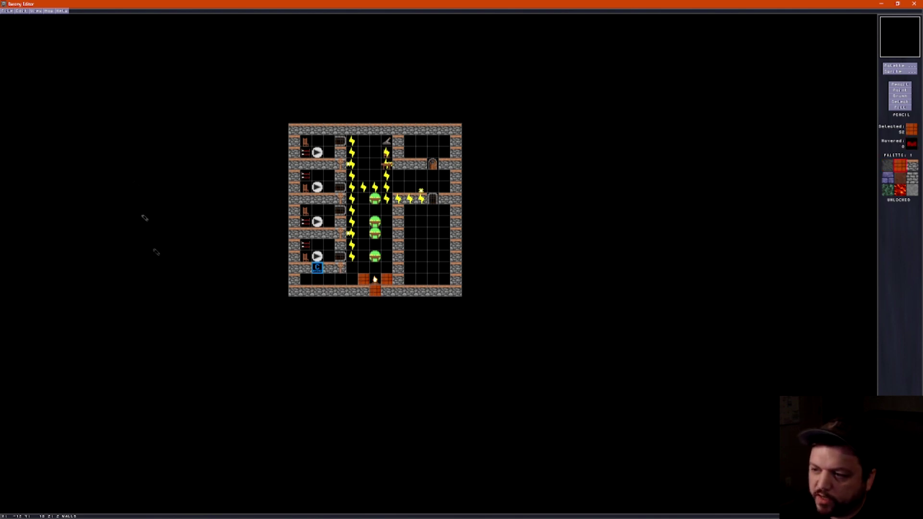
{"action": "left_click", "coordinate": [7, 11]}
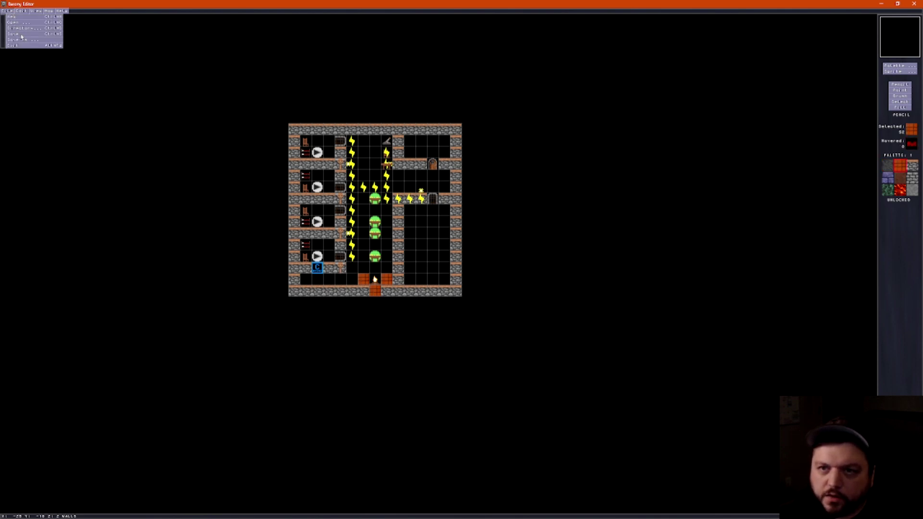
{"action": "left_click", "coordinate": [21, 34]}
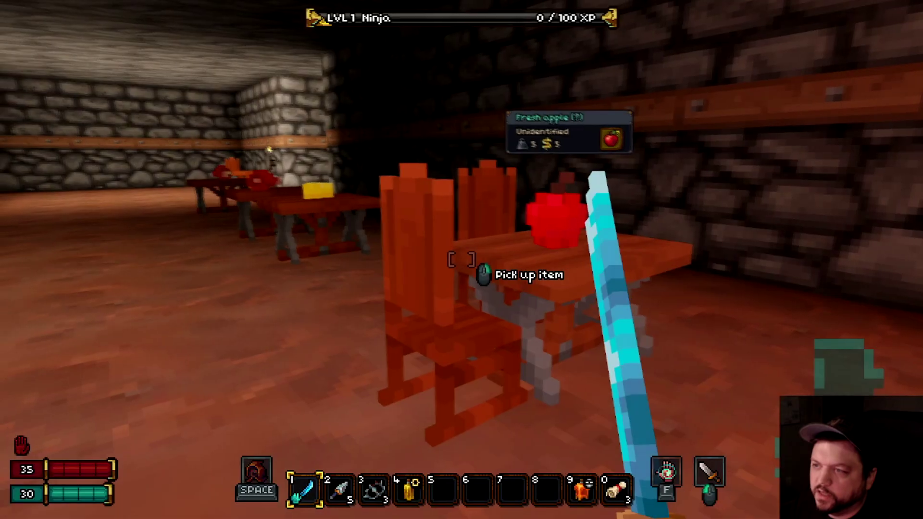
Test picking up the apple, cheese and meat from the hall tables and open the wooden door.
{"action": "right_click", "coordinate": [461, 260]}
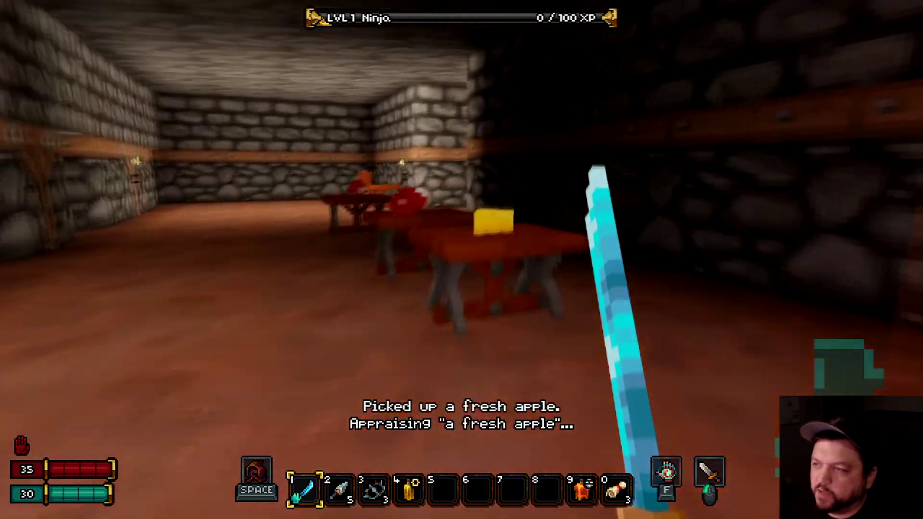
{"action": "right_click", "coordinate": [462, 259]}
{"action": "right_click", "coordinate": [461, 260]}
{"action": "right_click", "coordinate": [461, 259]}
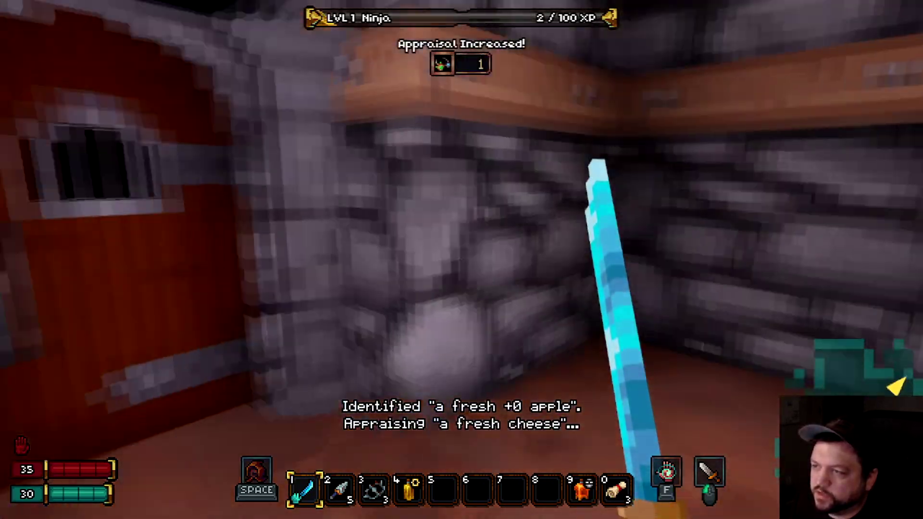
{"action": "right_click", "coordinate": [461, 260]}
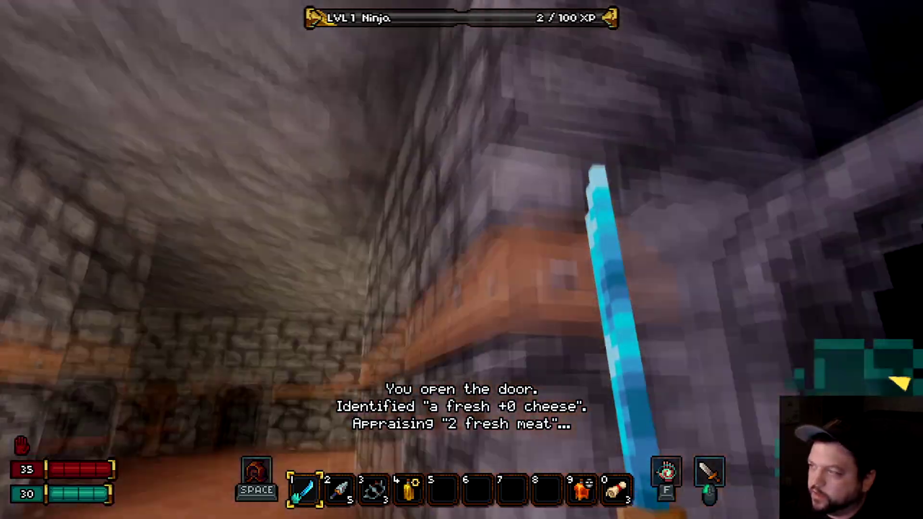
{"action": "key", "text": "Escape"}
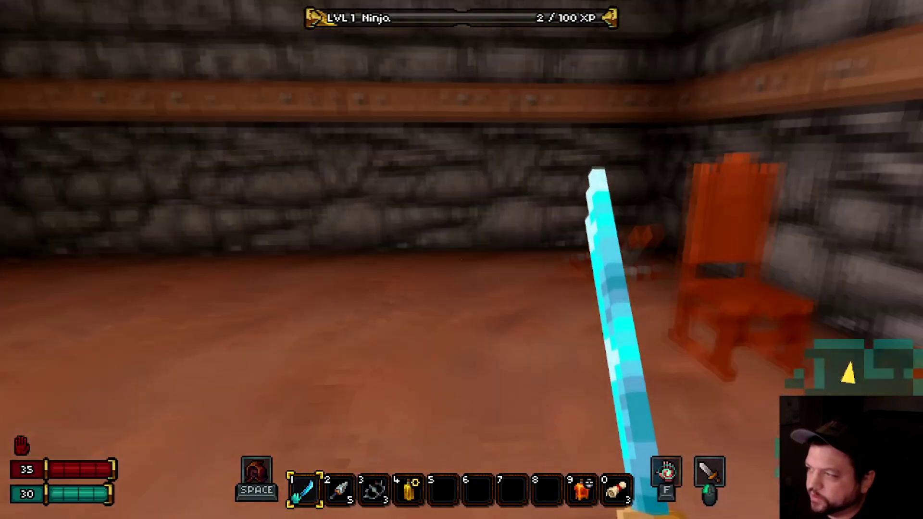
Pull the lever in the test game and walk through the hall to check the stone archway and fireplace.
{"action": "left_click", "coordinate": [462, 260]}
{"action": "key", "text": "w"}
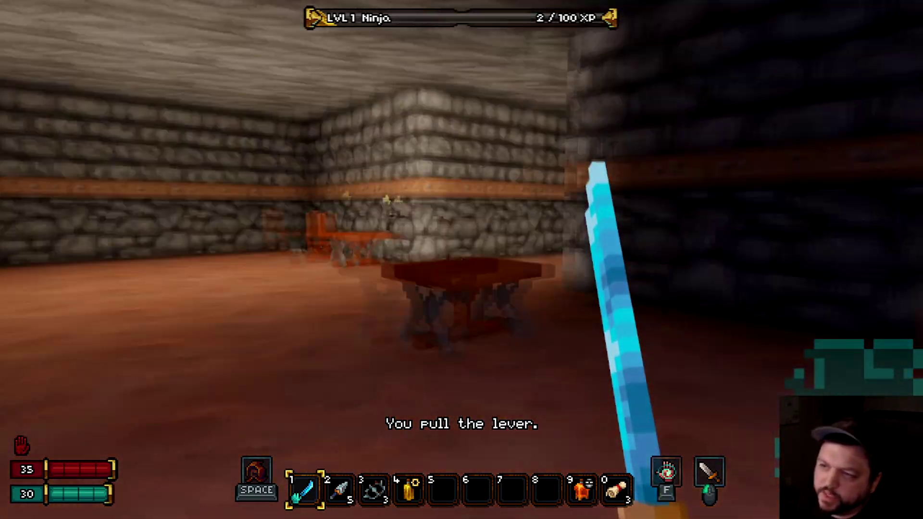
{"action": "key", "text": "w"}
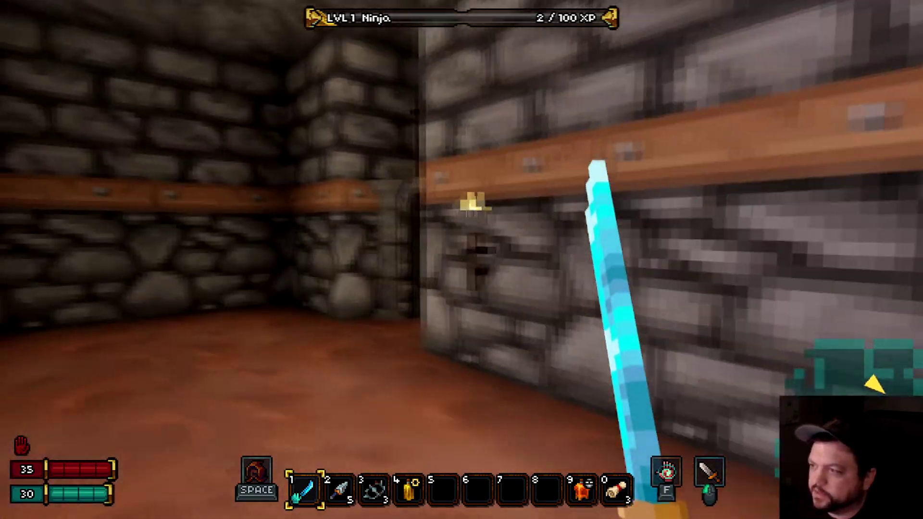
{"action": "key", "text": "w"}
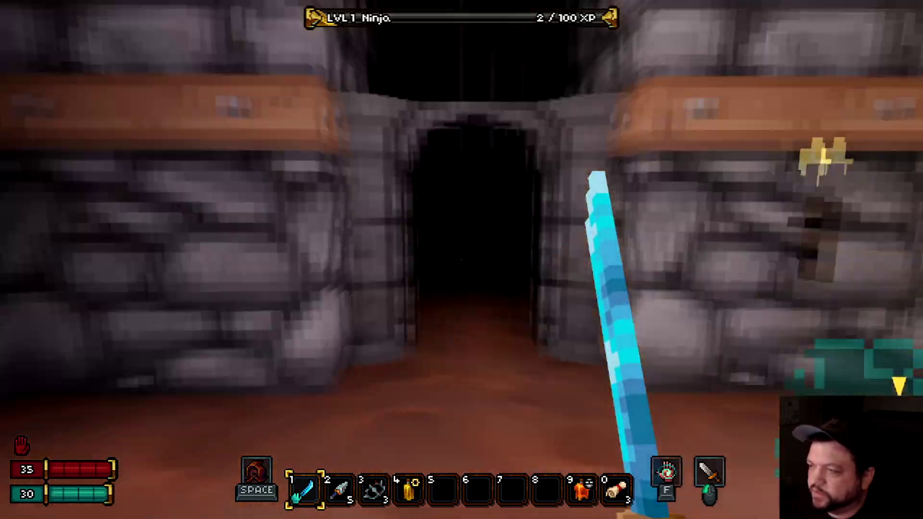
{"action": "key", "text": "w"}
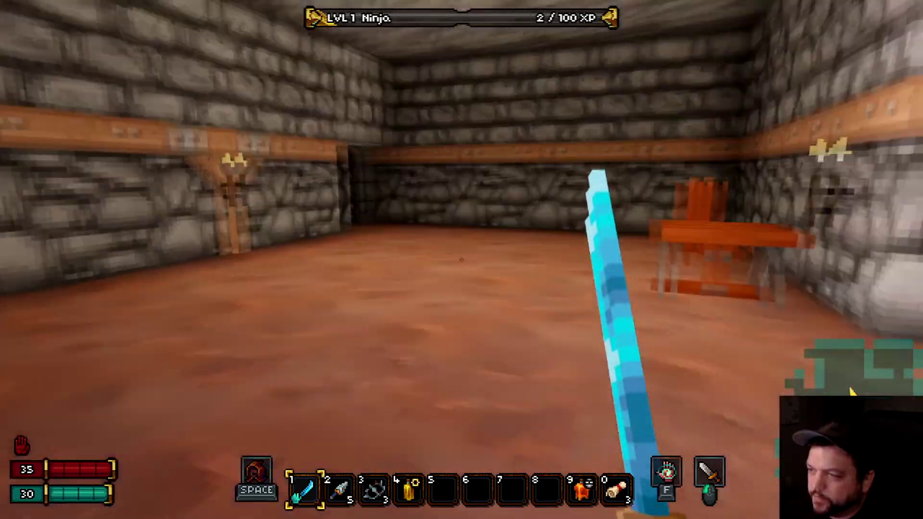
{"action": "key", "text": "w"}
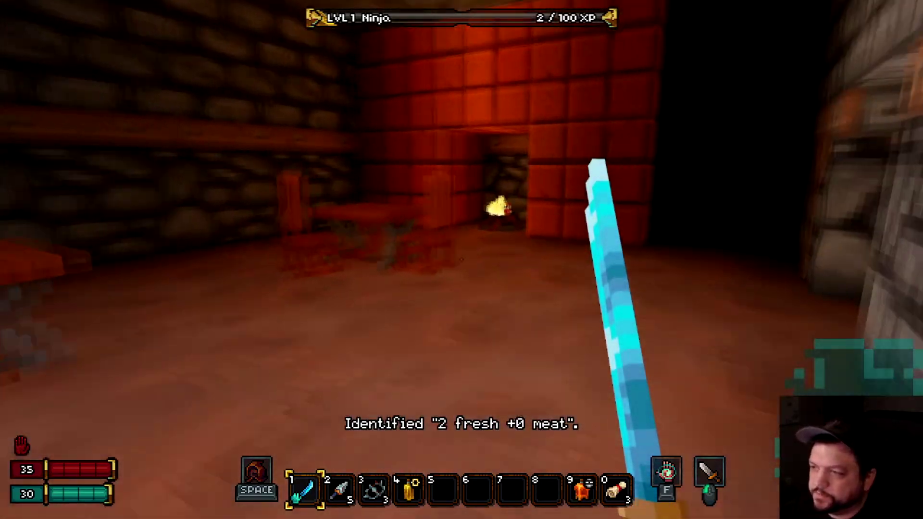
{"action": "key", "text": "Escape"}
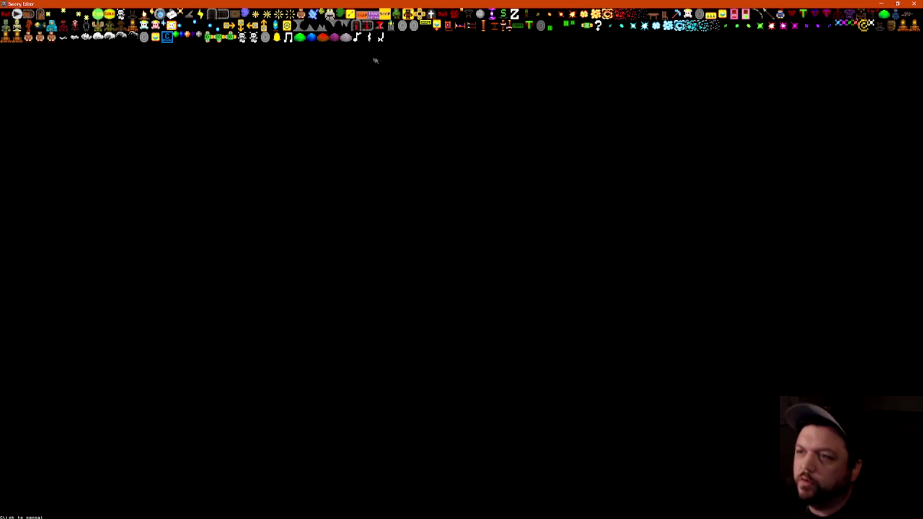
Place a green monster and a RANDOM (Dependent on Level) monster sprite in the northern part of the main hall.
{"action": "left_click", "coordinate": [398, 15]}
{"action": "left_click", "coordinate": [363, 174]}
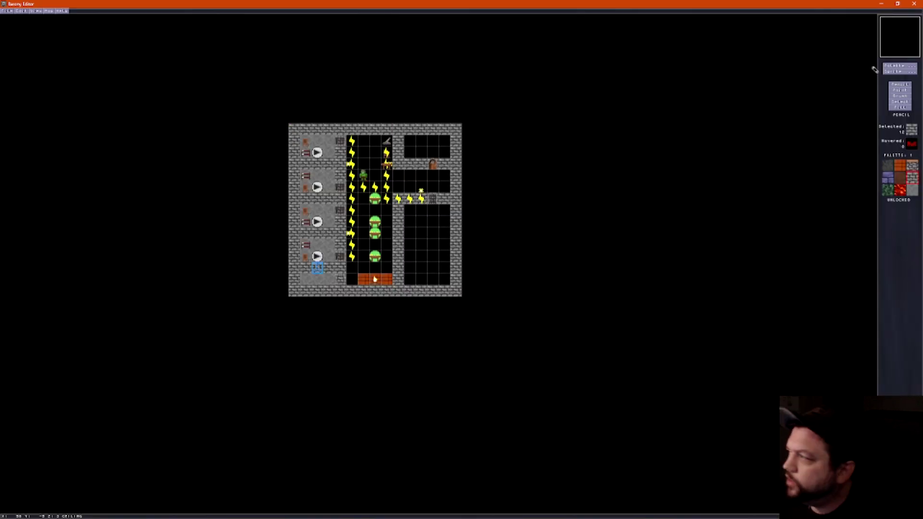
{"action": "left_click", "coordinate": [895, 71]}
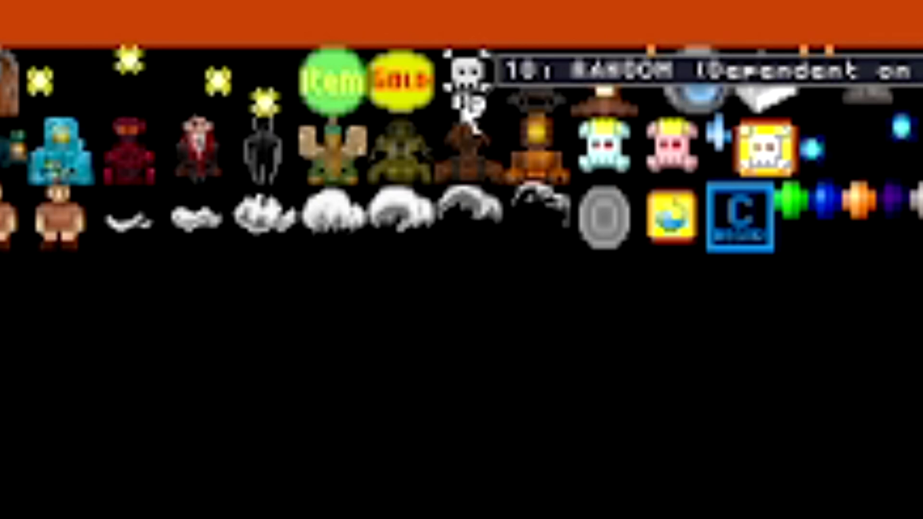
{"action": "left_click", "coordinate": [464, 106]}
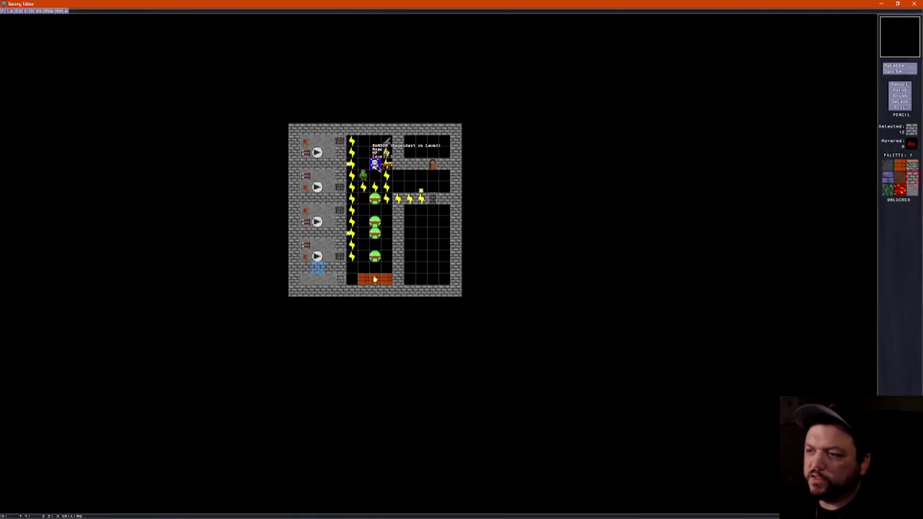
Review the sprite properties of the RANDOM (Dependent on Level) monster in the hall and close them.
{"action": "key", "text": "F2"}
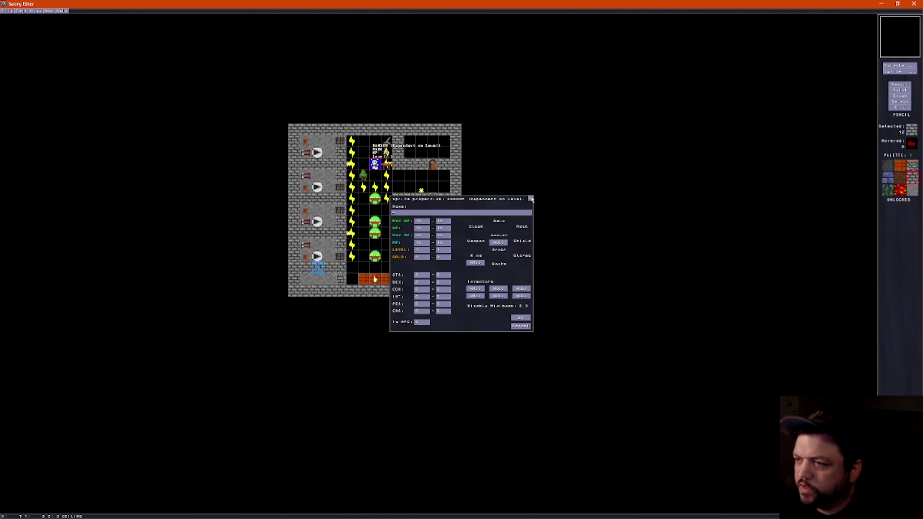
{"action": "left_click", "coordinate": [520, 317]}
Name the goblin in the hall "Shrekito the Lazy" and set the lower limit of its MAX HP to 10.
{"action": "left_click", "coordinate": [907, 92]}
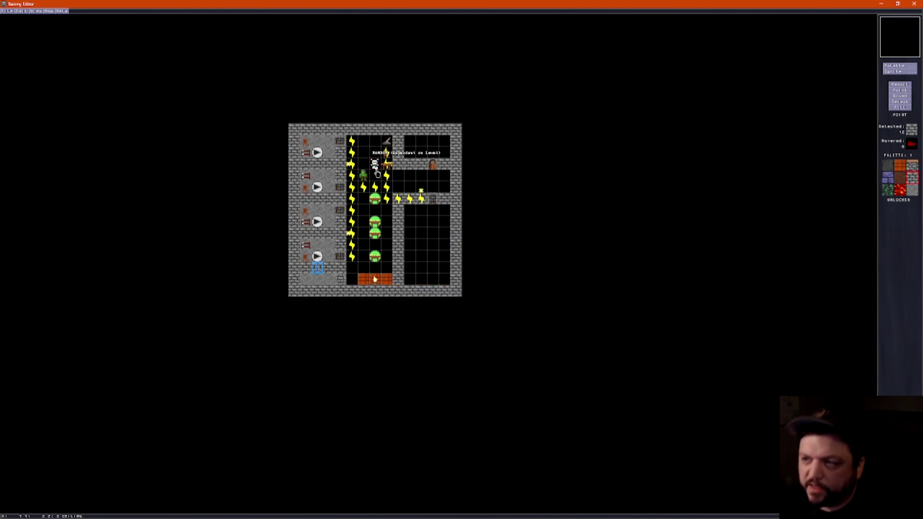
{"action": "left_click", "coordinate": [364, 178]}
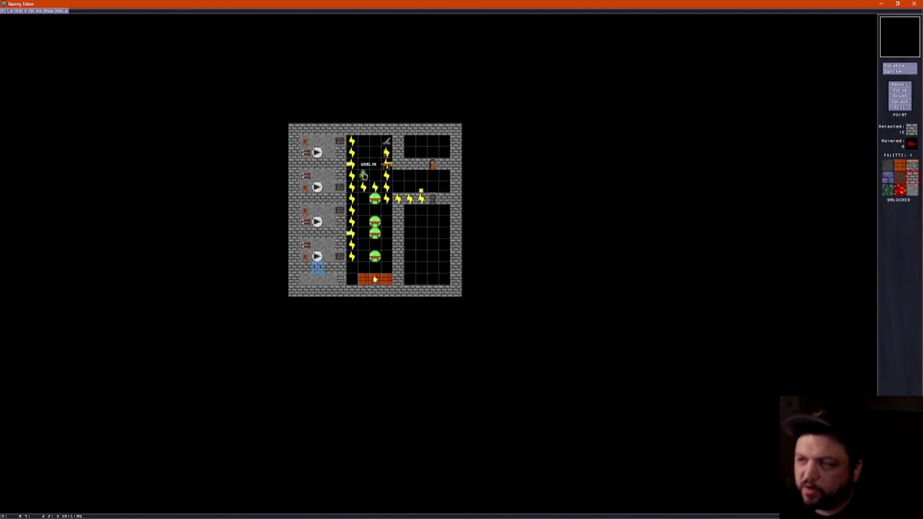
{"action": "double_click", "coordinate": [364, 177]}
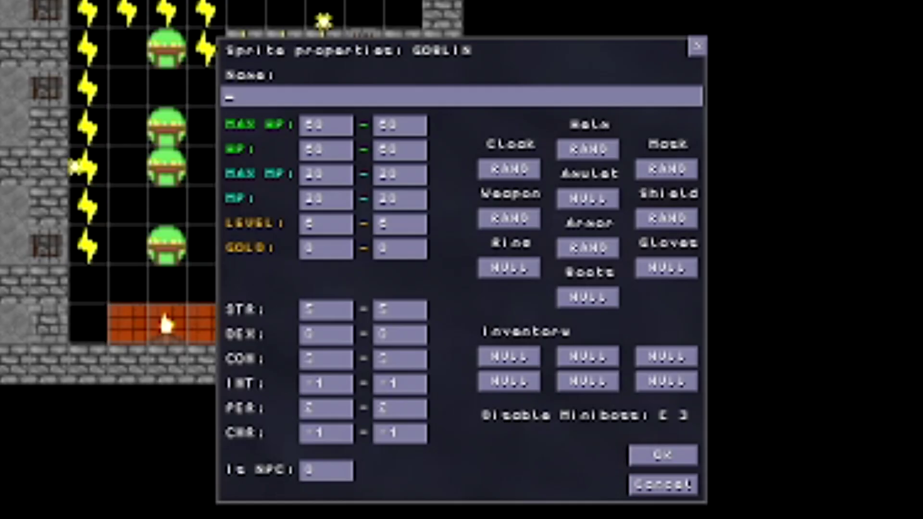
{"action": "type", "text": "snarkite"}
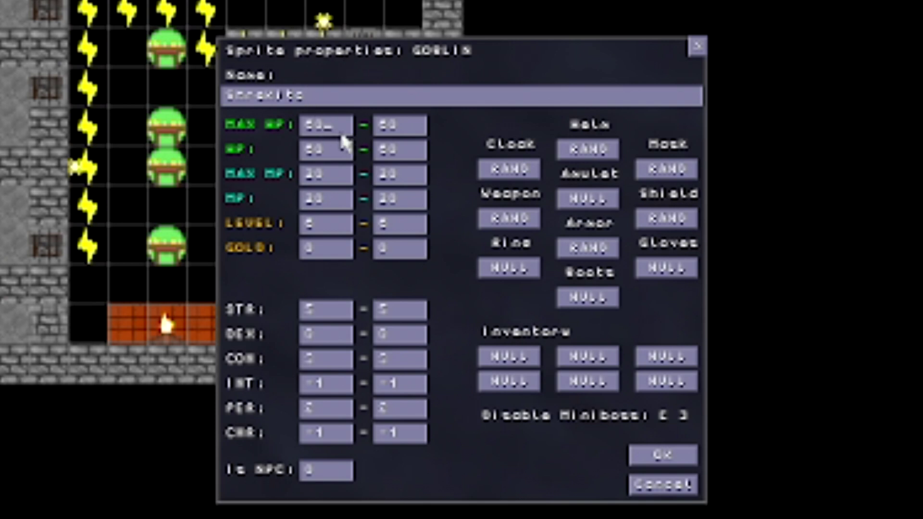
{"action": "type", "text": "10"}
{"action": "left_click", "coordinate": [373, 101]}
{"action": "type", "text": "the Lowl"}
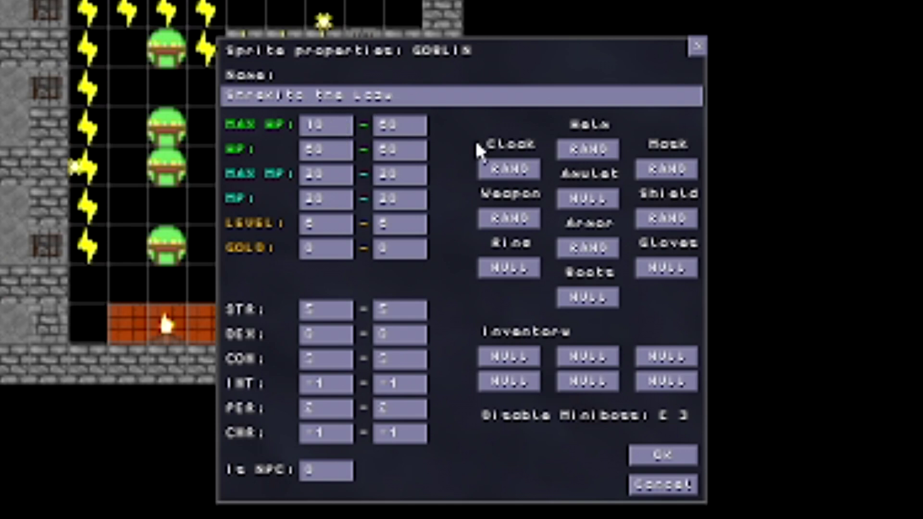
Set the goblin's MAX HP and HP ranges to 10, LEVEL to 1, STR to 2 and CON to 0.
{"action": "left_click", "coordinate": [399, 126]}
{"action": "type", "text": "50"}
{"action": "type", "text": "10"}
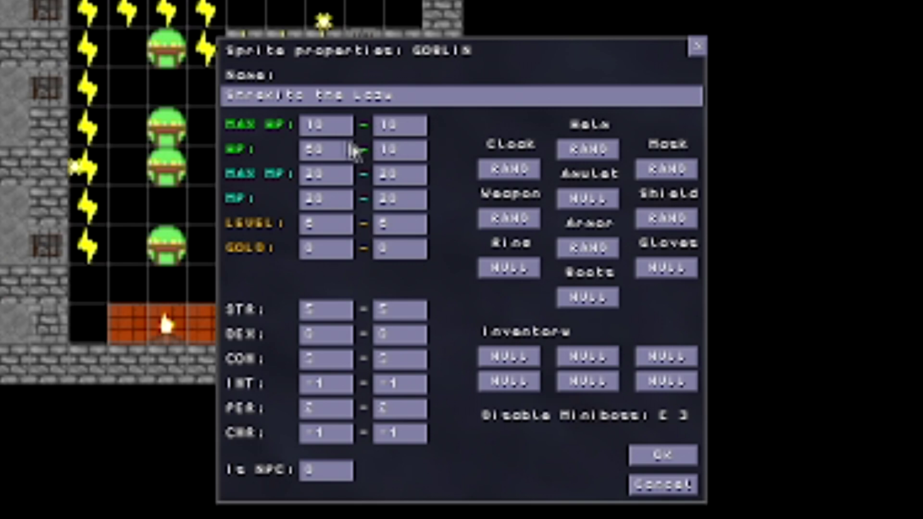
{"action": "key", "text": "BackSpace"}
{"action": "key", "text": "BackSpace"}
{"action": "type", "text": "10"}
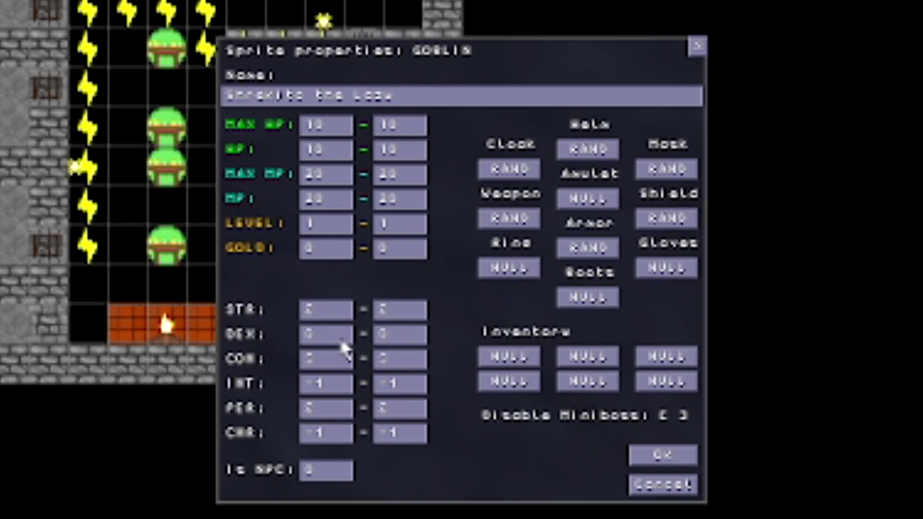
{"action": "left_click", "coordinate": [348, 368]}
{"action": "key", "text": "Tab"}
Set the goblin's cloak, helm and mask to NULL.
{"action": "left_click", "coordinate": [510, 171]}
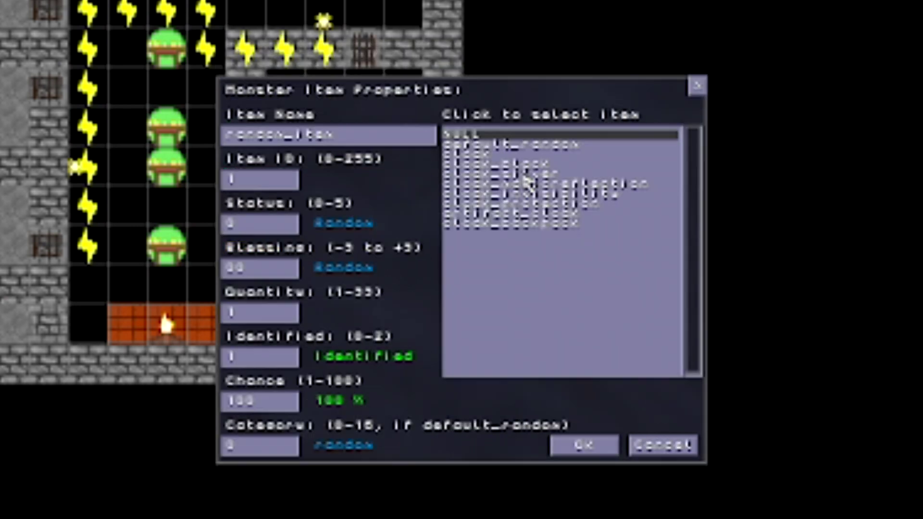
{"action": "left_click", "coordinate": [503, 132]}
{"action": "left_click", "coordinate": [584, 445]}
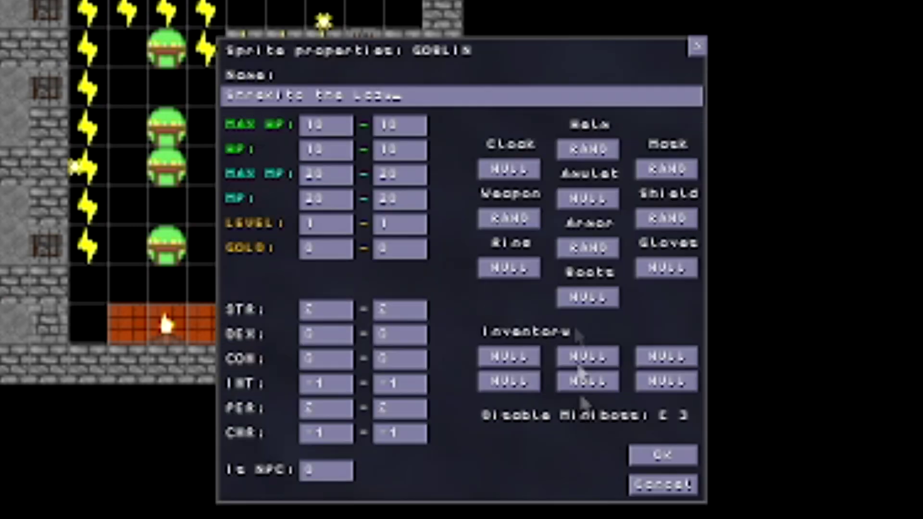
{"action": "left_click", "coordinate": [596, 150]}
{"action": "left_click", "coordinate": [504, 133]}
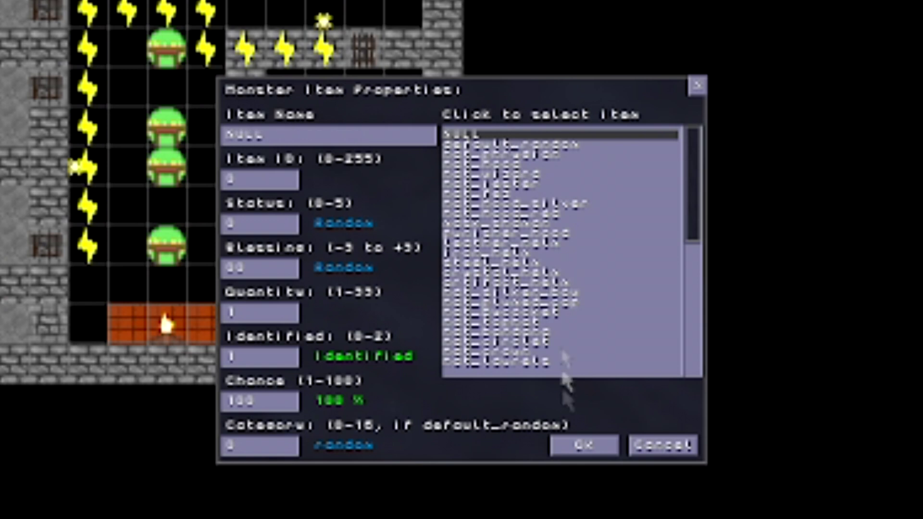
{"action": "left_click", "coordinate": [589, 446]}
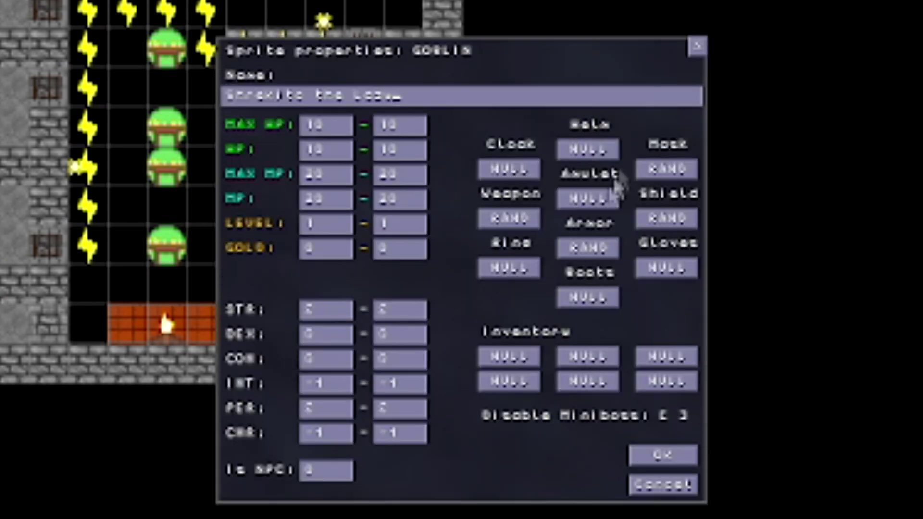
{"action": "left_click", "coordinate": [663, 173]}
{"action": "left_click", "coordinate": [534, 135]}
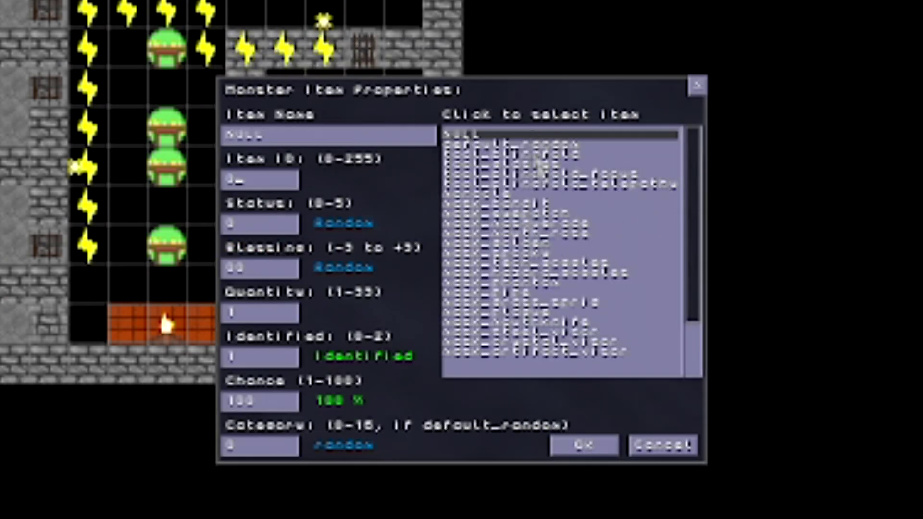
{"action": "left_click", "coordinate": [591, 447]}
Choose tool_tinopener as the item in the goblin's first inventory slot.
{"action": "left_click", "coordinate": [525, 356]}
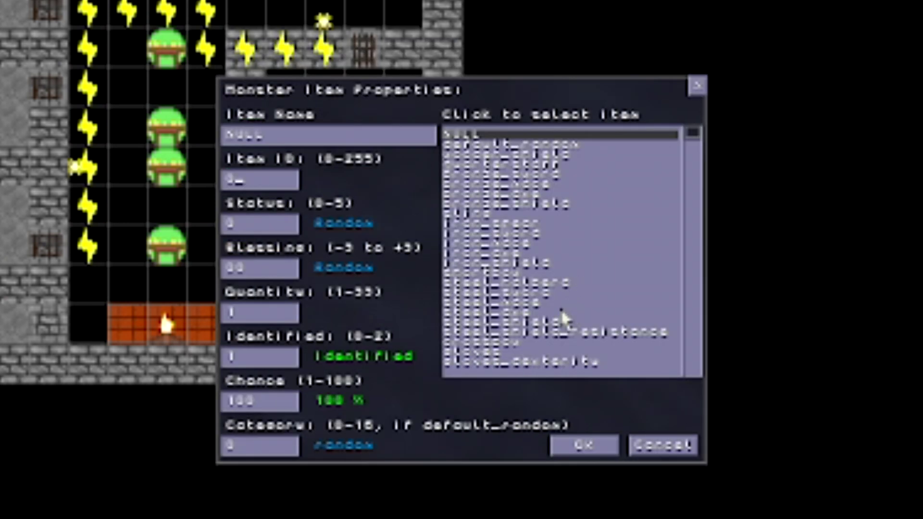
{"action": "scroll", "coordinate": [558, 313], "scroll_direction": "down", "scroll_amount": 15}
{"action": "left_click", "coordinate": [508, 294]}
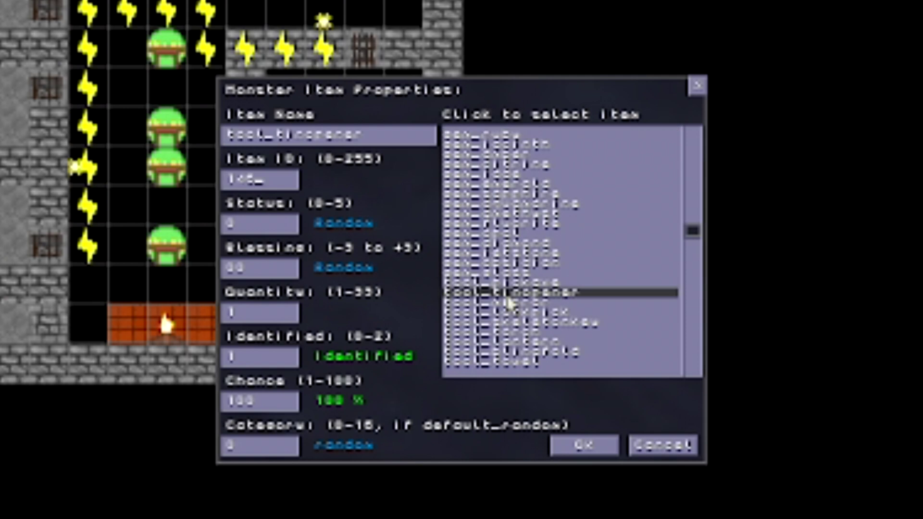
Give the tin opener status 3 (Worn), blessing 0 and identified 0 (Unidentified), and apply the item to the goblin.
{"action": "key", "text": "BackSpace"}
{"action": "type", "text": "4"}
{"action": "key", "text": "BackSpace"}
{"action": "type", "text": "3"}
{"action": "key", "text": "Tab"}
{"action": "key", "text": "BackSpace"}
{"action": "key", "text": "BackSpace"}
{"action": "type", "text": "0"}
{"action": "key", "text": "Tab"}
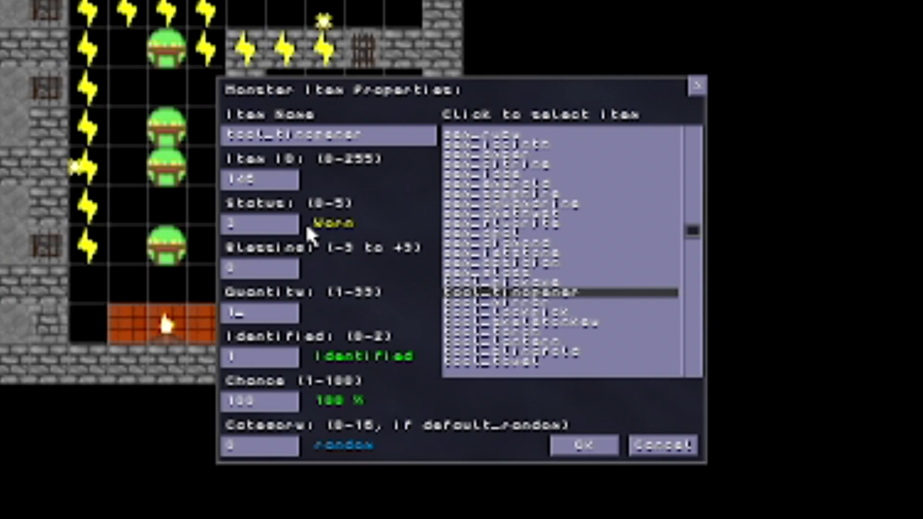
{"action": "key", "text": "Tab"}
{"action": "key", "text": "BackSpace"}
{"action": "type", "text": "0"}
{"action": "key", "text": "Tab"}
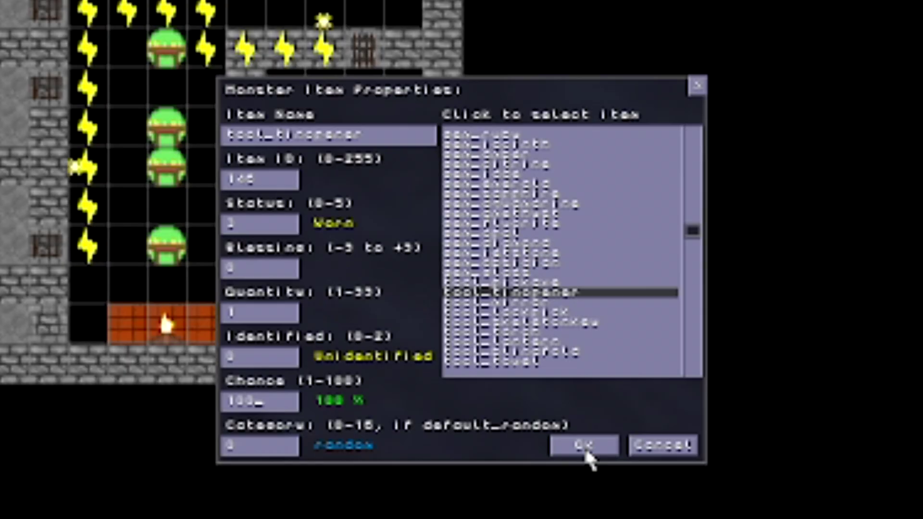
{"action": "left_click", "coordinate": [584, 444]}
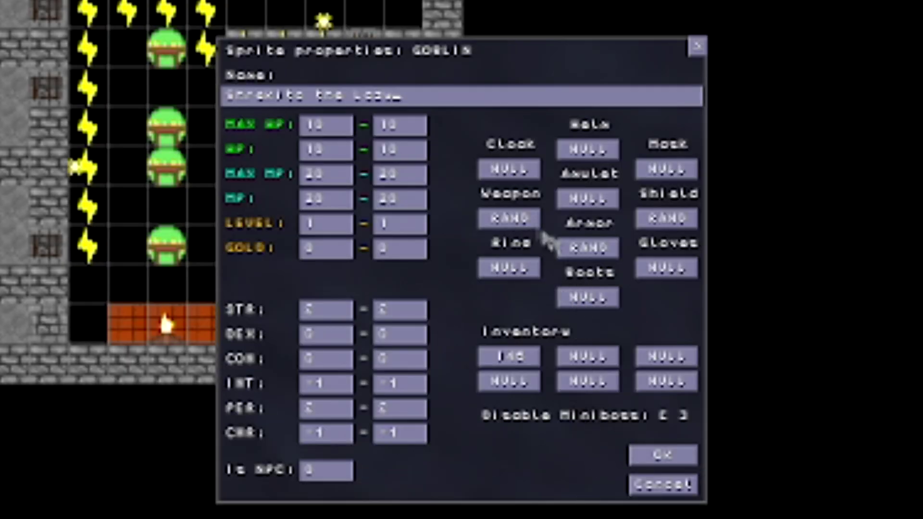
Set the goblin's weapon, armor and shield to NULL.
{"action": "left_click", "coordinate": [519, 222]}
{"action": "left_click", "coordinate": [499, 135]}
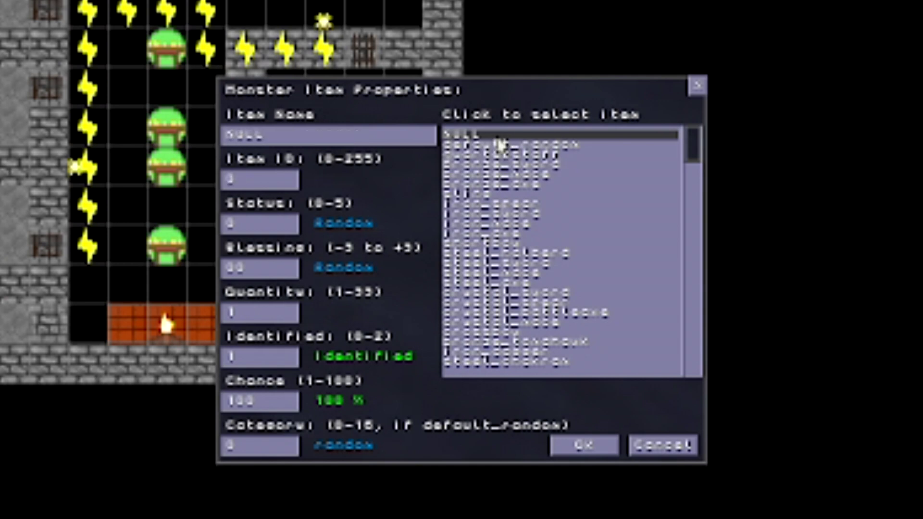
{"action": "left_click", "coordinate": [583, 445]}
{"action": "left_click", "coordinate": [593, 247]}
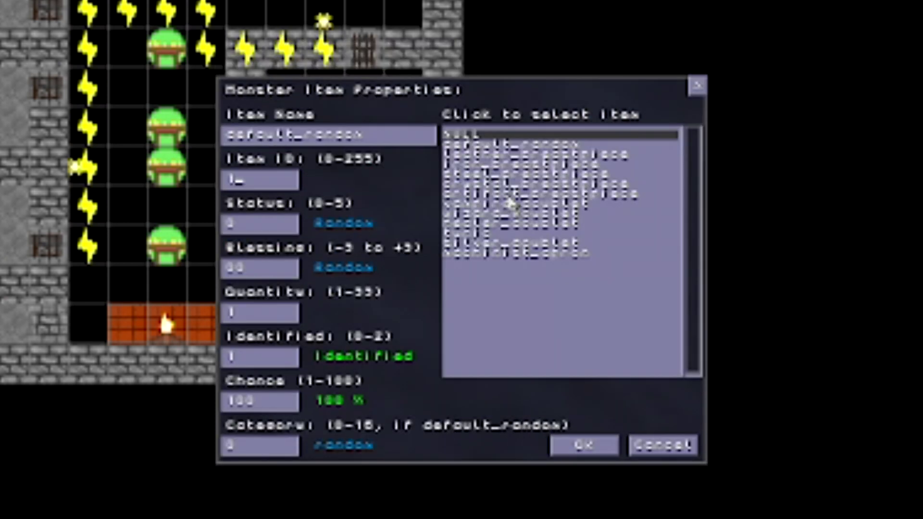
{"action": "left_click", "coordinate": [509, 137]}
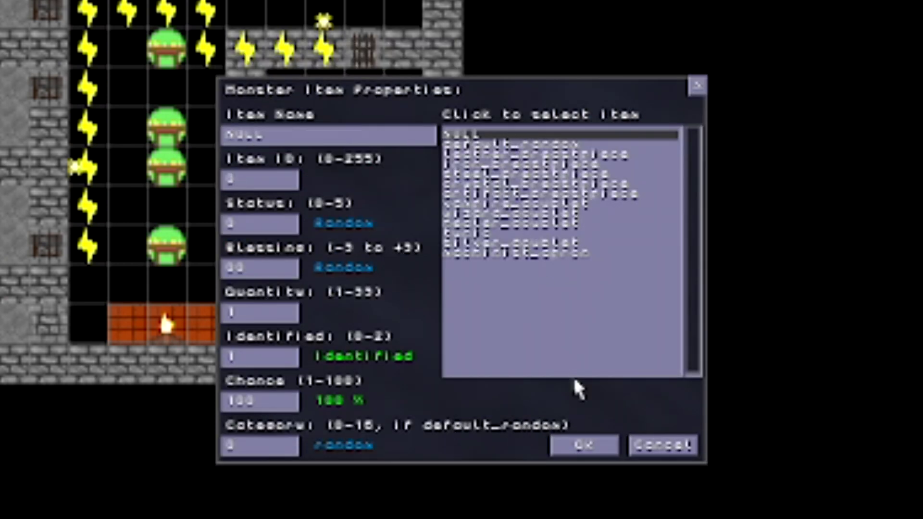
{"action": "left_click", "coordinate": [588, 443]}
{"action": "left_click", "coordinate": [666, 222]}
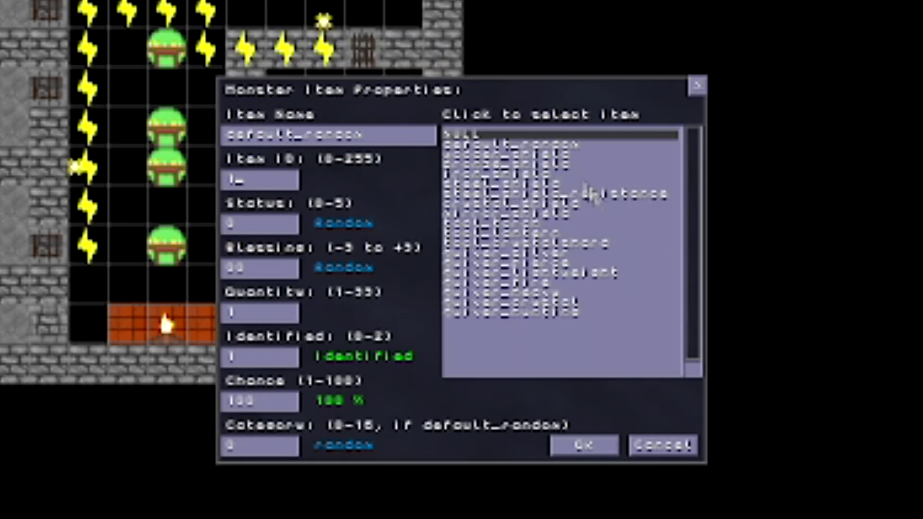
{"action": "left_click", "coordinate": [534, 136]}
{"action": "left_click", "coordinate": [601, 445]}
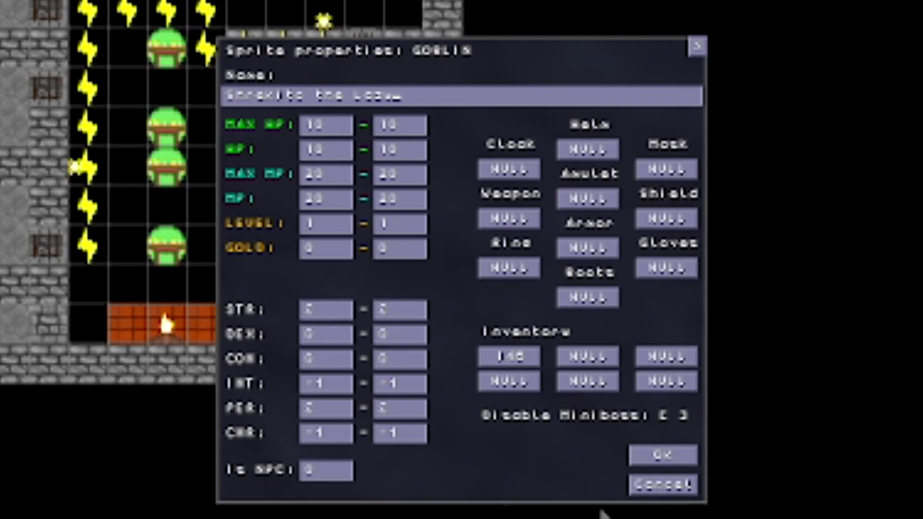
Disable the miniboss option for the goblin, apply its properties and save the map.
{"action": "left_click", "coordinate": [670, 416]}
{"action": "left_click", "coordinate": [674, 457]}
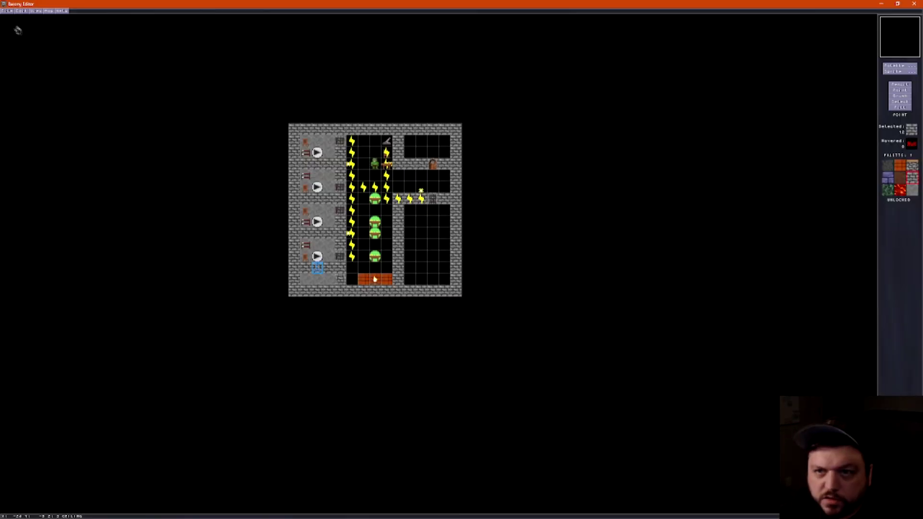
{"action": "left_click", "coordinate": [6, 10]}
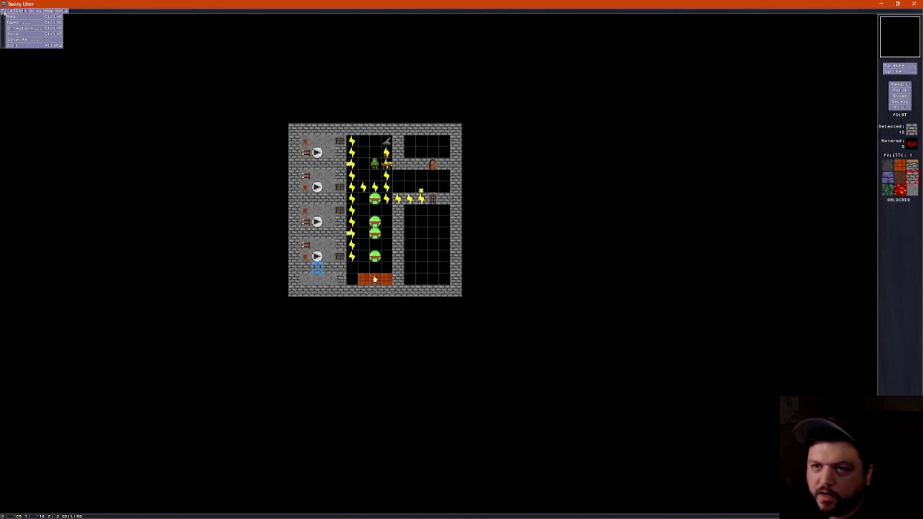
{"action": "left_click", "coordinate": [21, 32]}
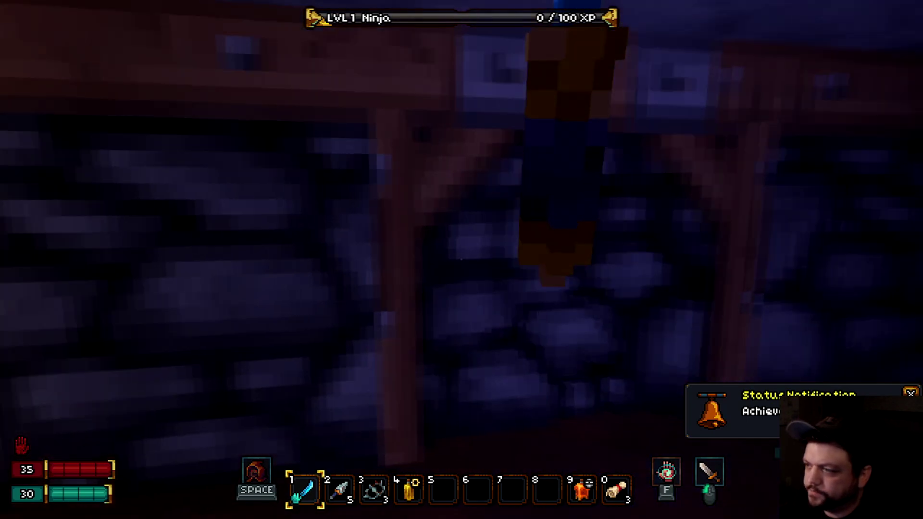
Break through the stone wall in the test game, enter the main hall and attack the goblin.
{"action": "left_click", "coordinate": [461, 260]}
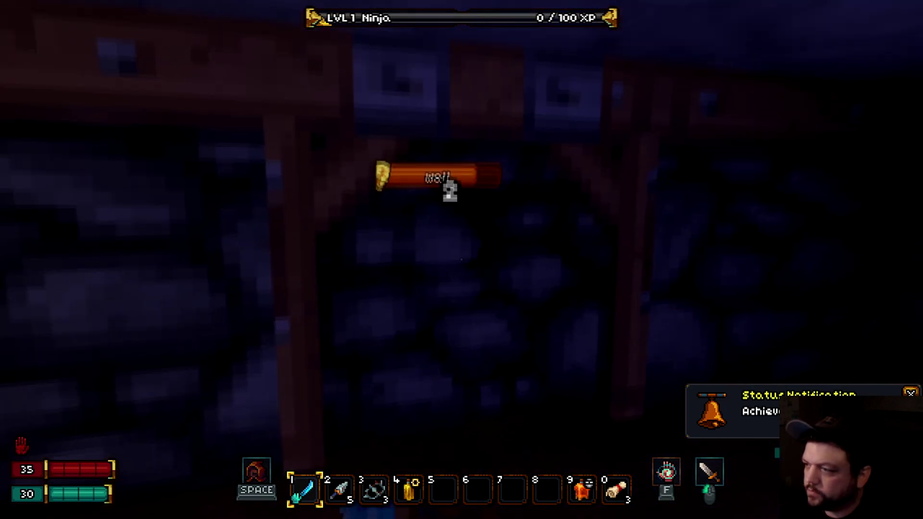
{"action": "left_click", "coordinate": [461, 259]}
{"action": "left_click", "coordinate": [461, 260]}
{"action": "key", "text": "w"}
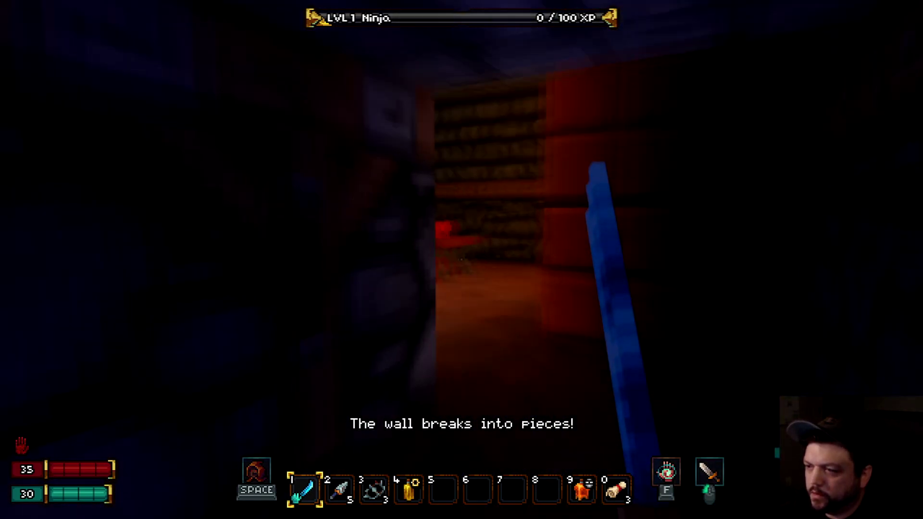
{"action": "key", "text": "w"}
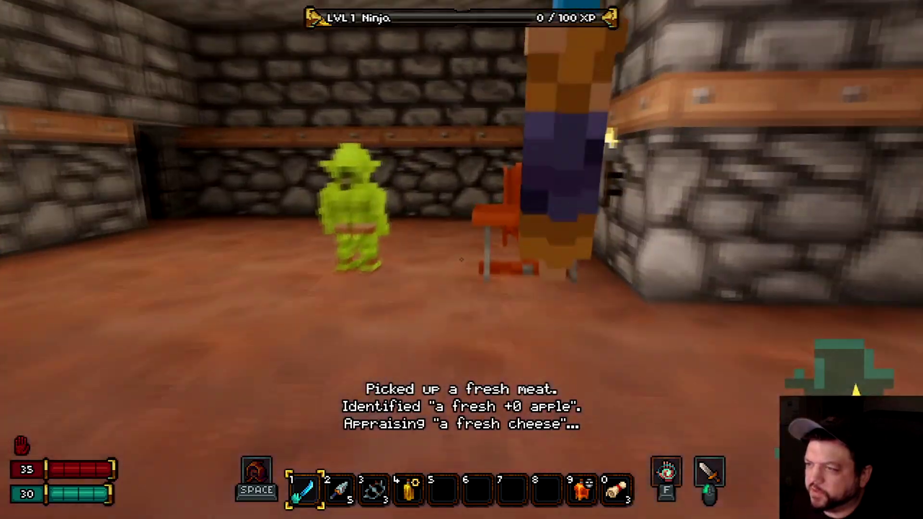
{"action": "left_click", "coordinate": [461, 260]}
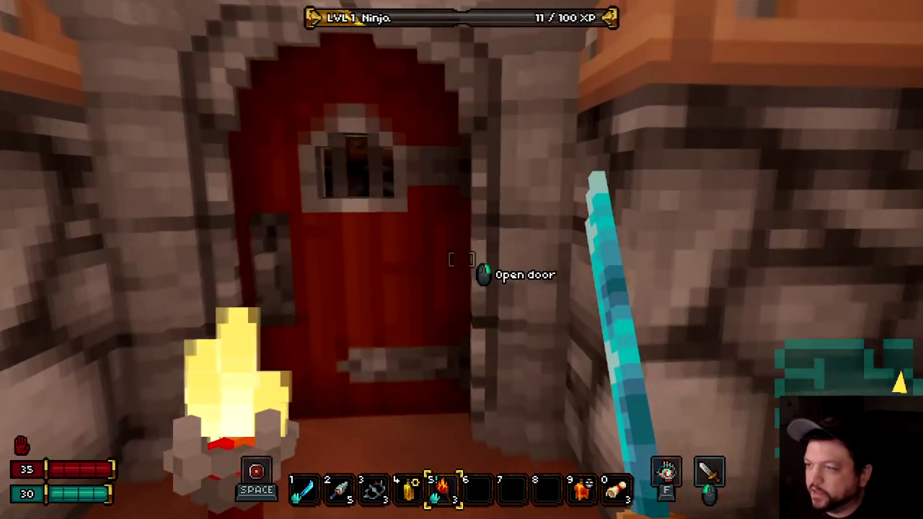
Open the wooden door in the test game and walk around to check the rooms on either side.
{"action": "right_click", "coordinate": [462, 260]}
{"action": "key", "text": "w"}
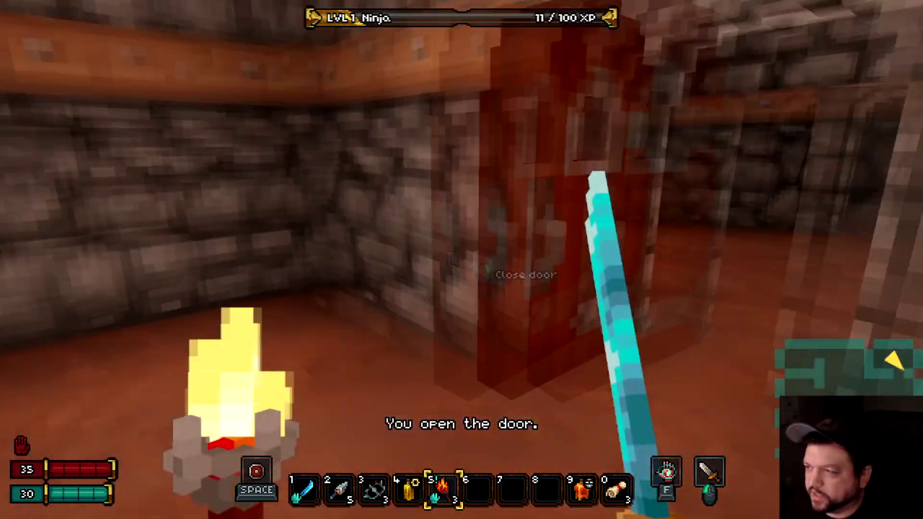
{"action": "key", "text": "w"}
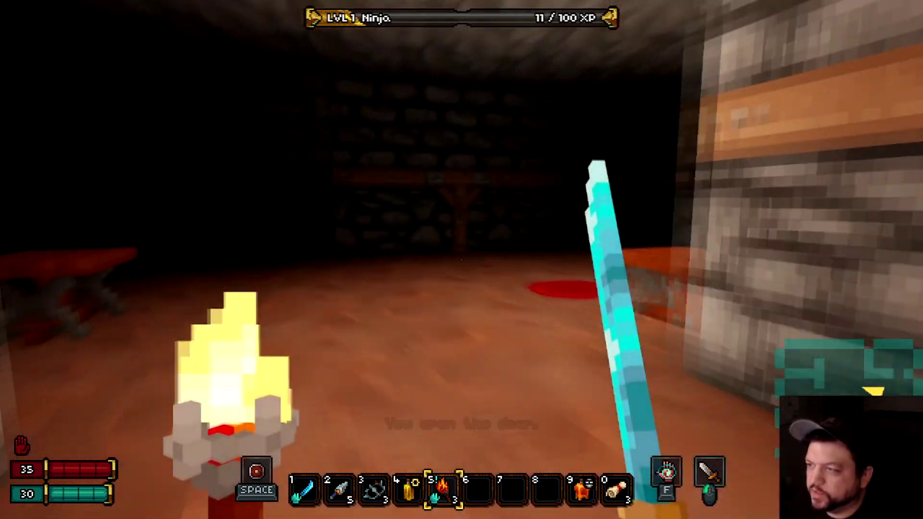
Pause the test game, switch to the map editor and place two random items and a bronze shield in the northeast room.
{"action": "key", "text": "Escape"}
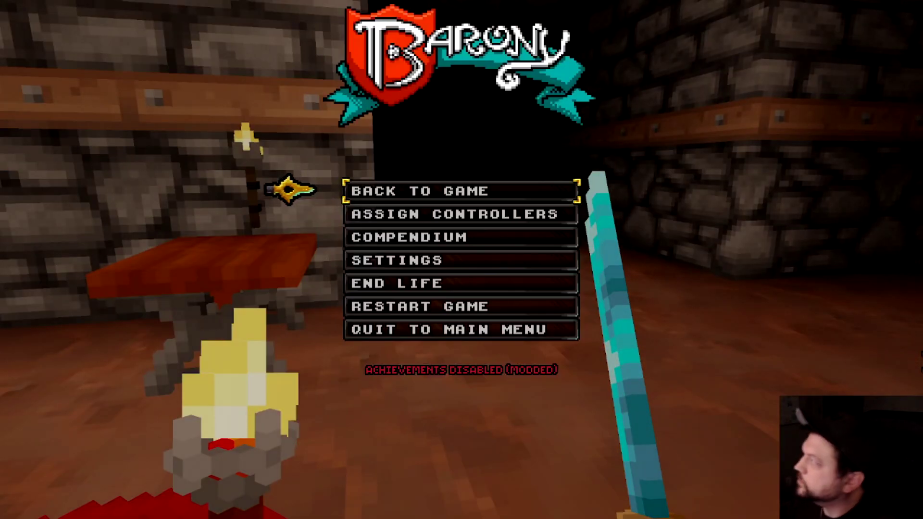
{"action": "key", "text": "alt+Tab"}
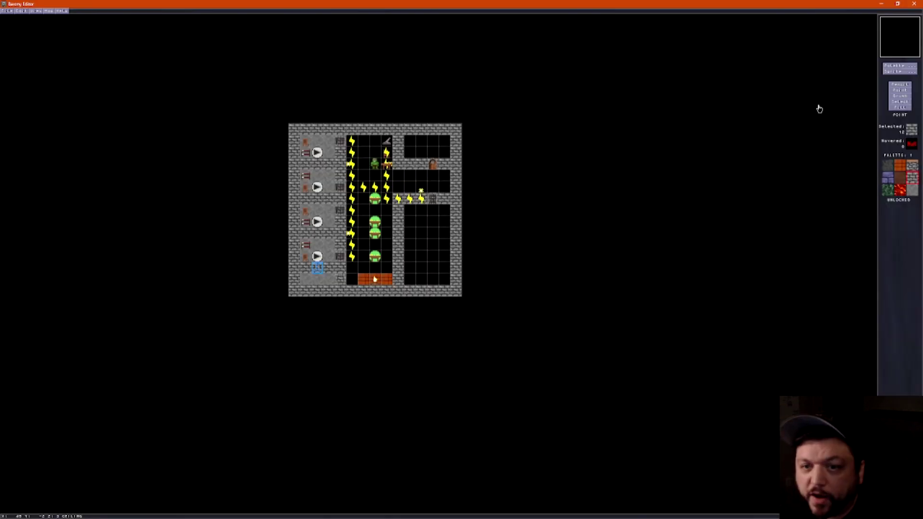
{"action": "left_click", "coordinate": [906, 76]}
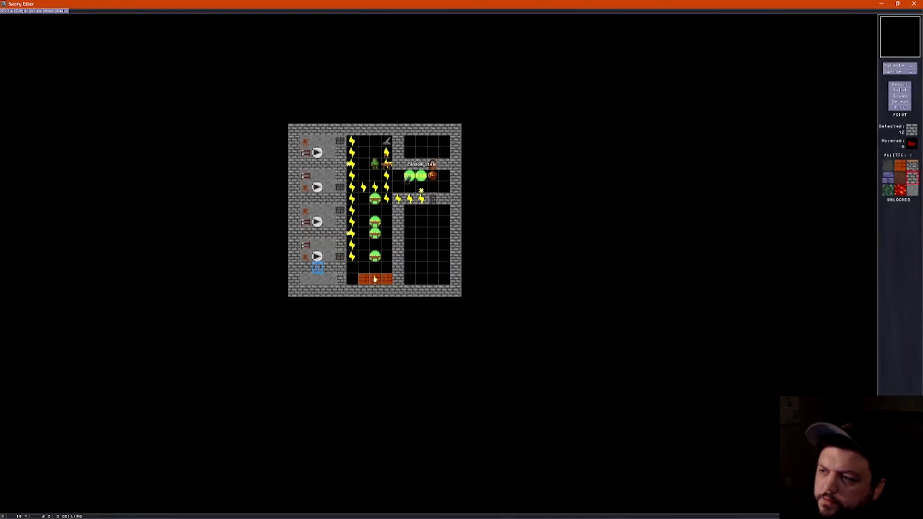
{"action": "left_click", "coordinate": [412, 178]}
{"action": "left_click_drag", "start_coordinate": [422, 177], "coordinate": [422, 144]}
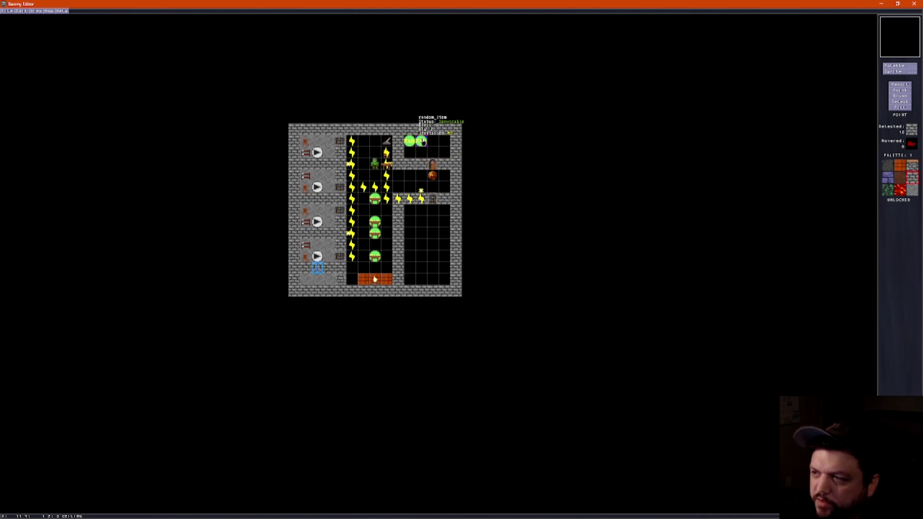
{"action": "left_click_drag", "start_coordinate": [432, 176], "coordinate": [433, 141]}
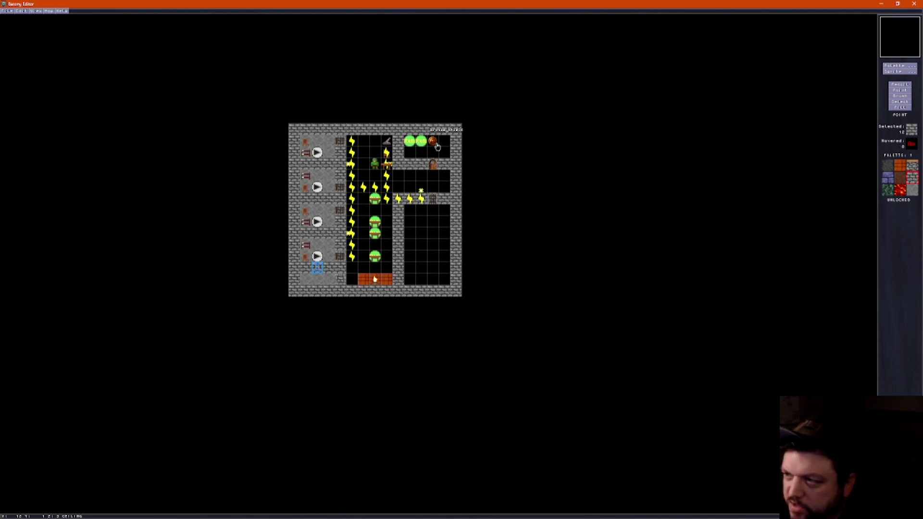
Place another item in the northeast room's upper corner and set it to shortbow.
{"action": "left_click", "coordinate": [444, 141]}
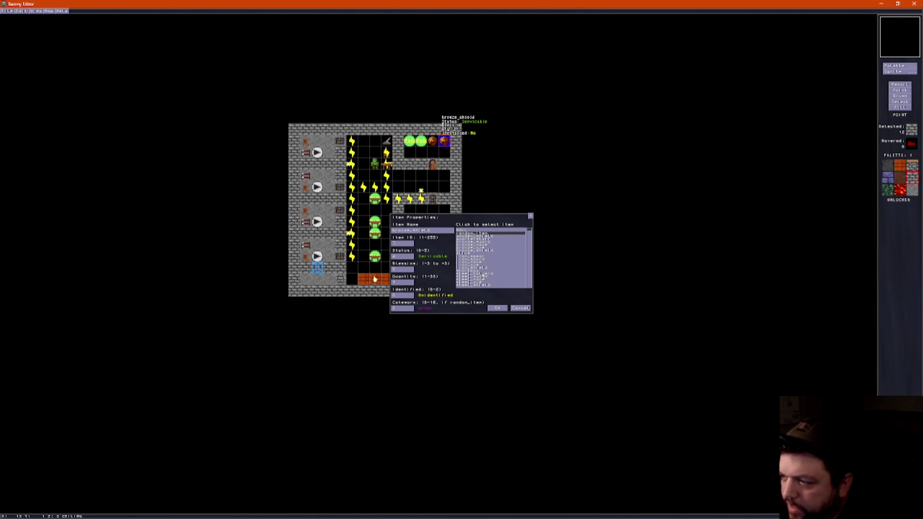
{"action": "left_click", "coordinate": [474, 271]}
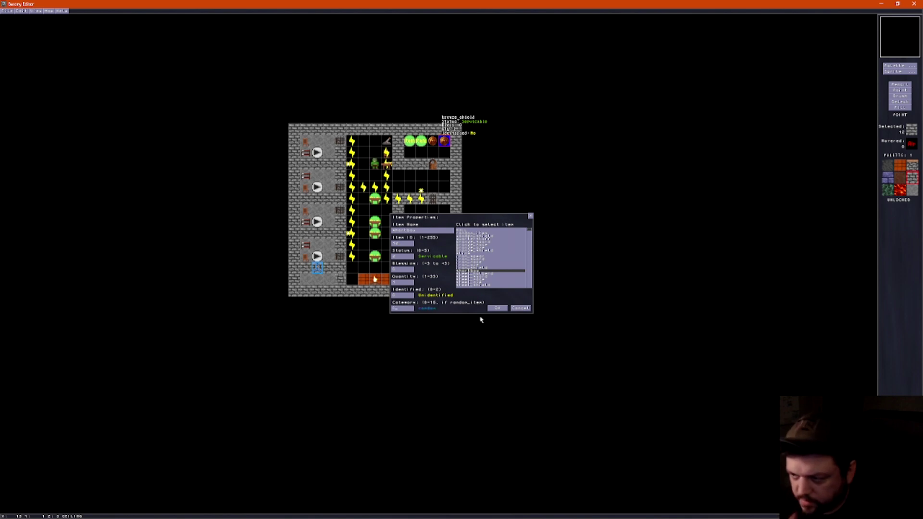
{"action": "left_click", "coordinate": [492, 308]}
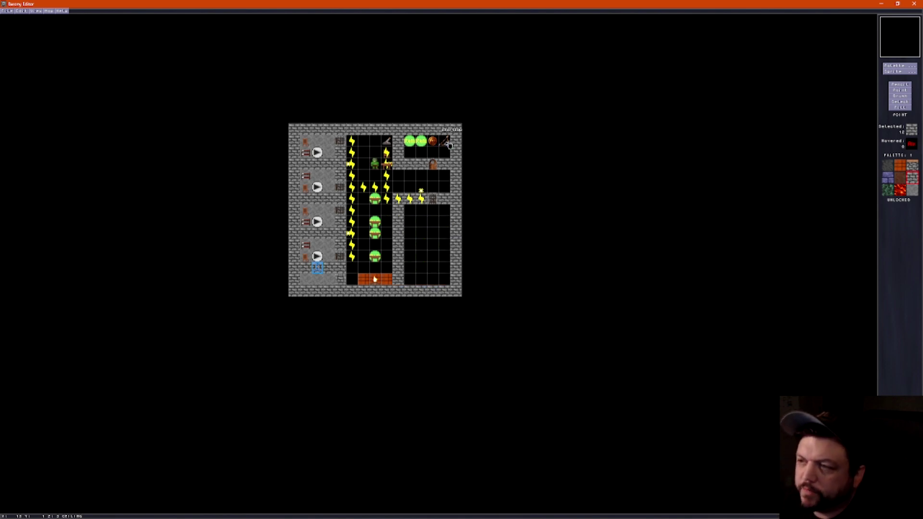
Fill the northeast room's second row with a forcebolt spellbook, two random items and a lockpick with Excellent status.
{"action": "right_click", "coordinate": [449, 145]}
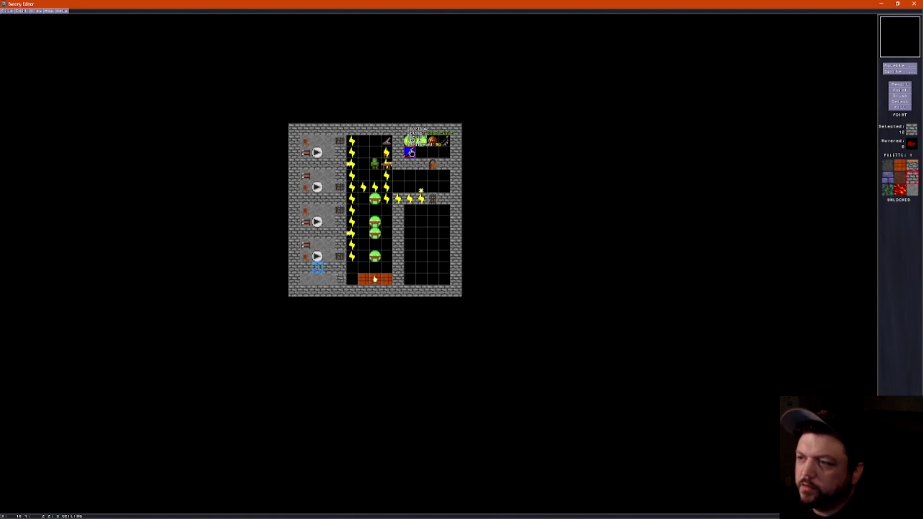
{"action": "key", "text": "F2"}
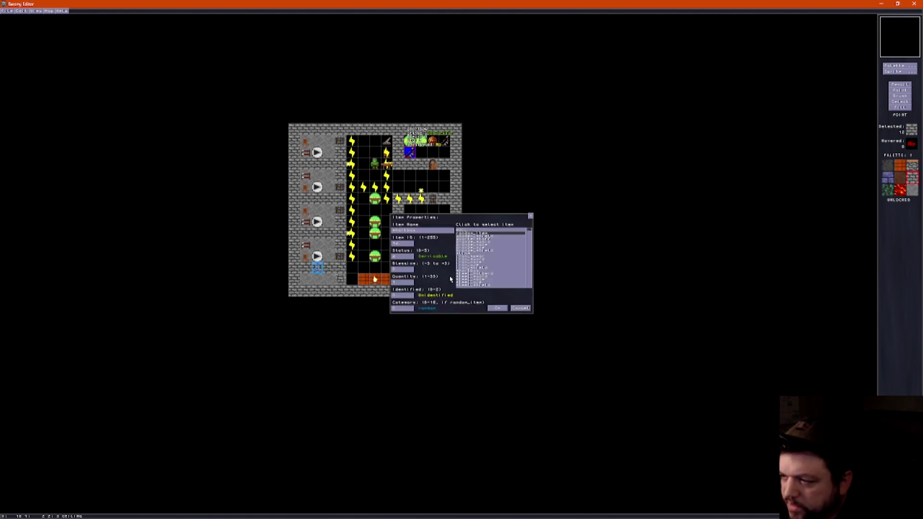
{"action": "scroll", "coordinate": [482, 274], "scroll_direction": "down", "scroll_amount": 3}
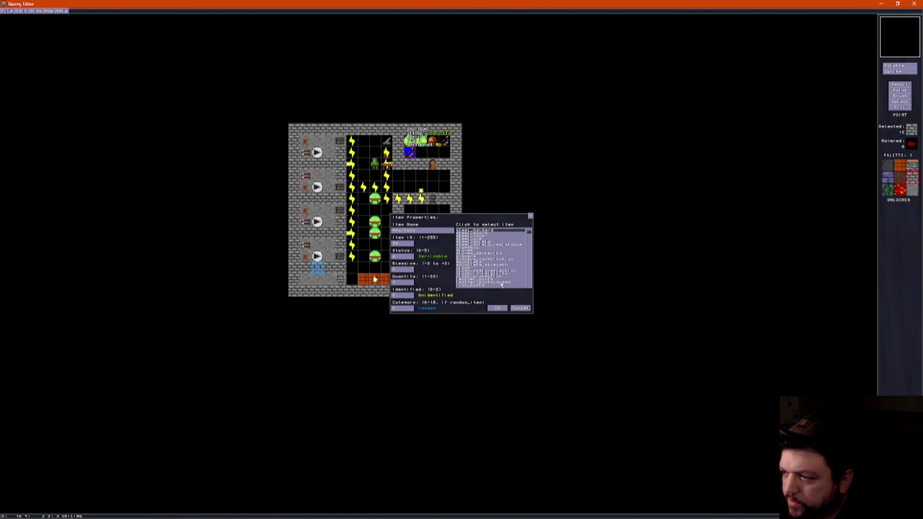
{"action": "left_click", "coordinate": [492, 275]}
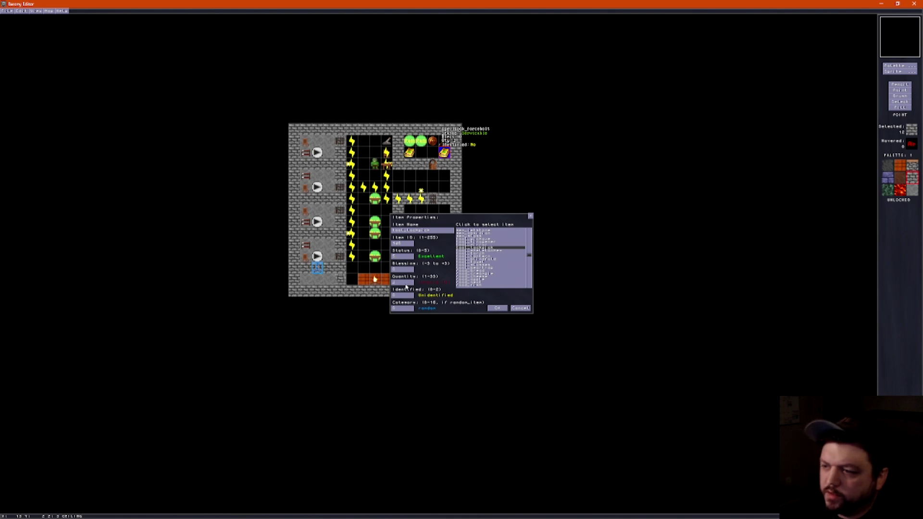
{"action": "left_click", "coordinate": [499, 308]}
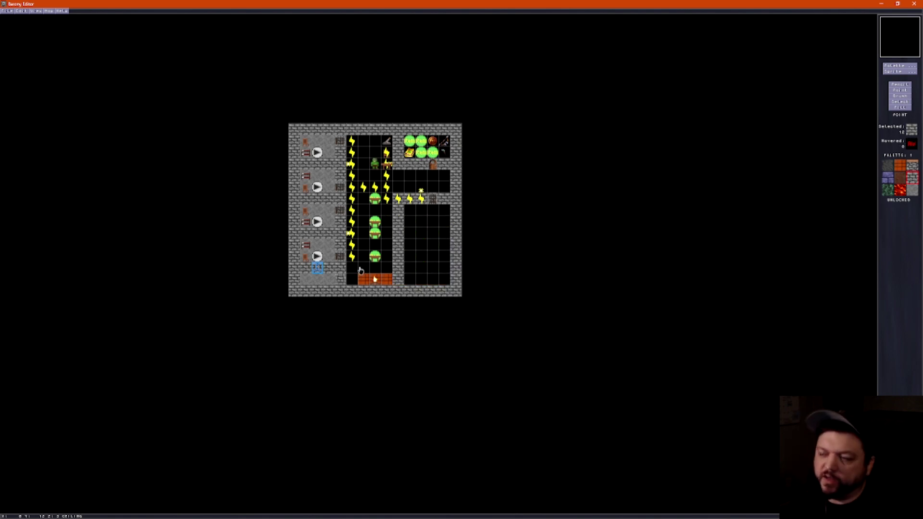
Save the map with the new room items and switch to the test game.
{"action": "left_click", "coordinate": [9, 11]}
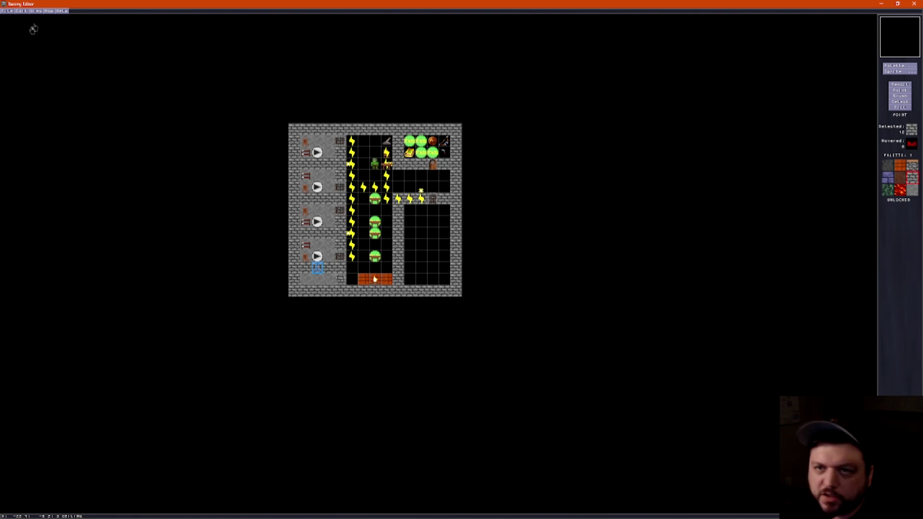
{"action": "left_click", "coordinate": [7, 10]}
{"action": "left_click", "coordinate": [17, 34]}
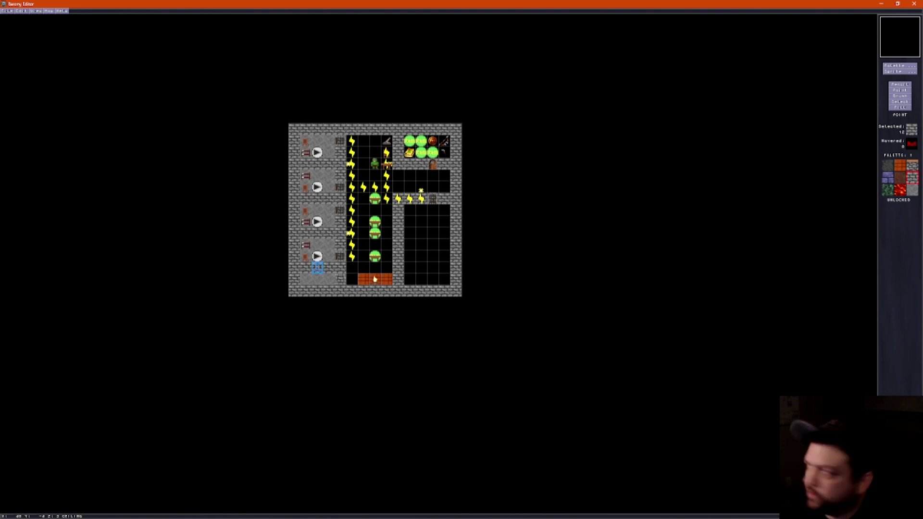
{"action": "key", "text": "alt+Tab"}
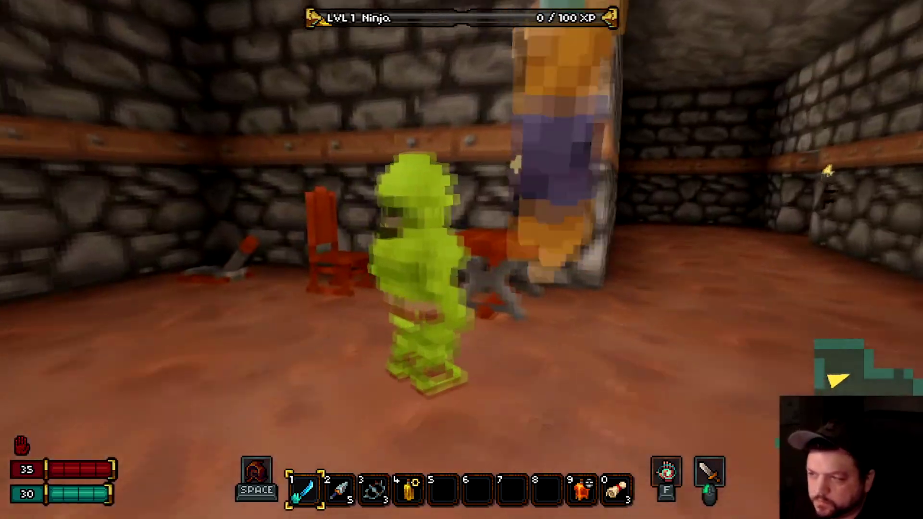
Attack the goblin in the test game and go through the wooden door to check the items placed in the northeast room.
{"action": "left_click", "coordinate": [462, 259]}
{"action": "key", "text": "w"}
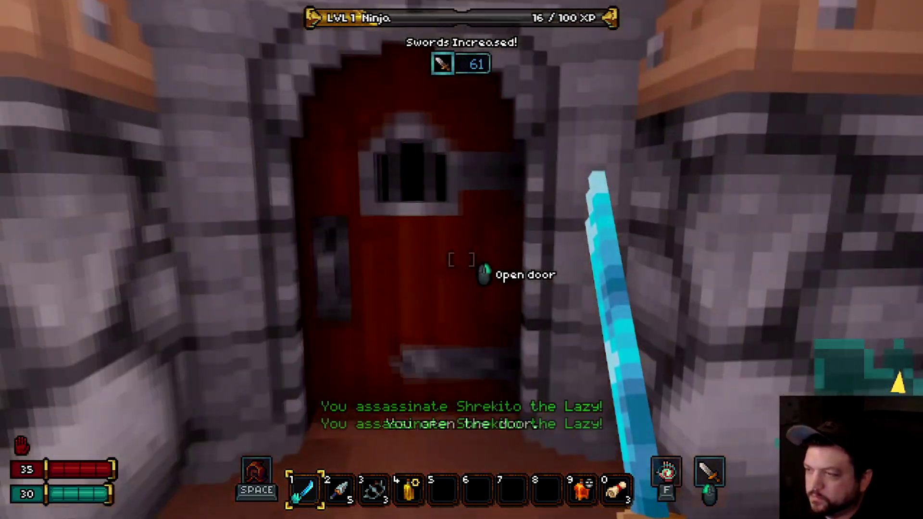
{"action": "key", "text": "w"}
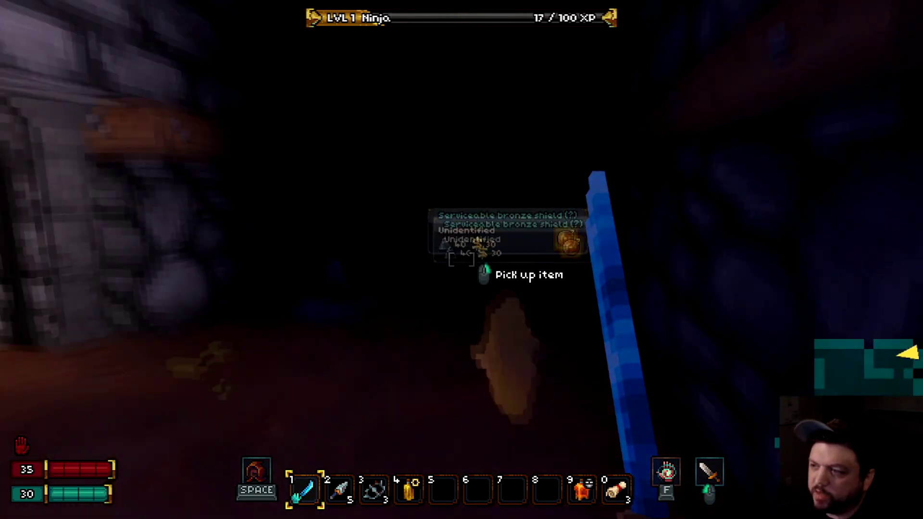
{"action": "key", "text": "Escape"}
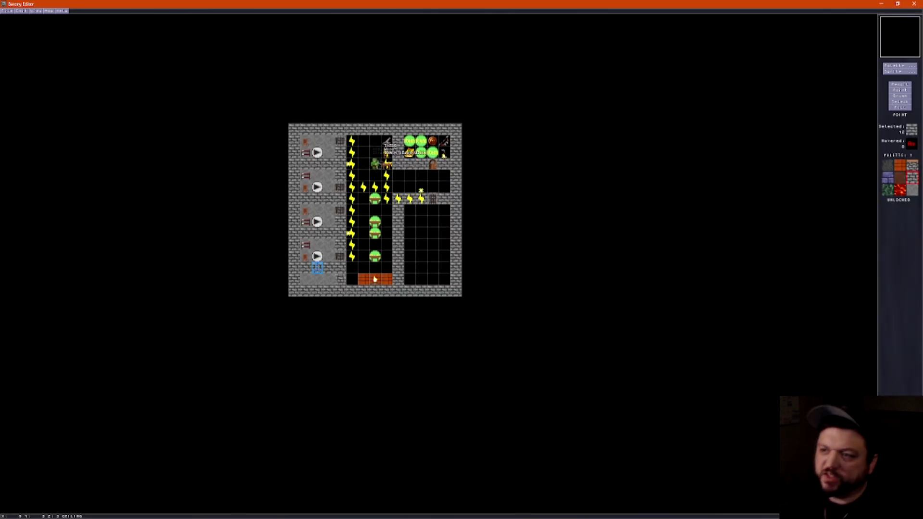
Replace the goblin's name in its sprite properties and apply the change.
{"action": "double_click", "coordinate": [375, 164]}
{"action": "key", "text": "BackSpace"}
{"action": "key", "text": "BackSpace"}
{"action": "key", "text": "BackSpace"}
{"action": "key", "text": "BackSpace"}
{"action": "key", "text": "BackSpace"}
{"action": "key", "text": "BackSpace"}
{"action": "key", "text": "BackSpace"}
{"action": "key", "text": "BackSpace"}
{"action": "key", "text": "BackSpace"}
{"action": "key", "text": "BackSpace"}
{"action": "key", "text": "BackSpace"}
{"action": "key", "text": "BackSpace"}
{"action": "key", "text": "BackSpace"}
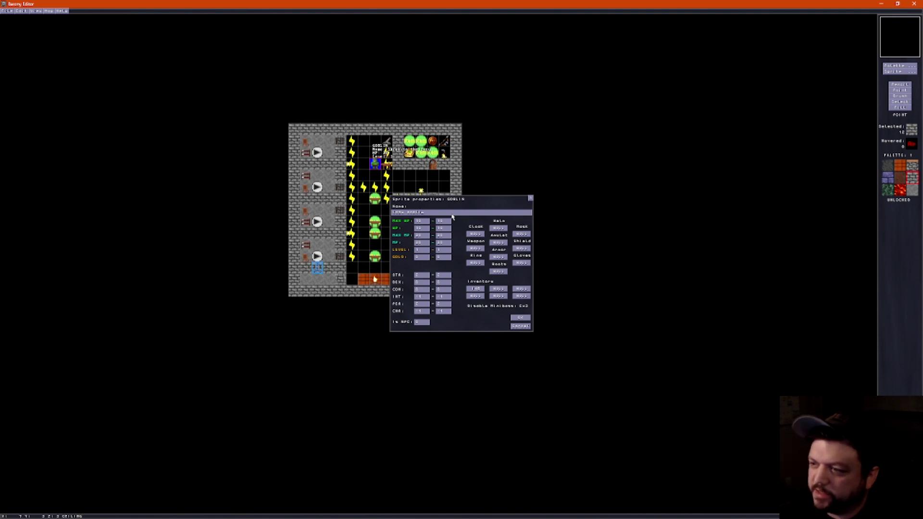
{"action": "key", "text": "Return"}
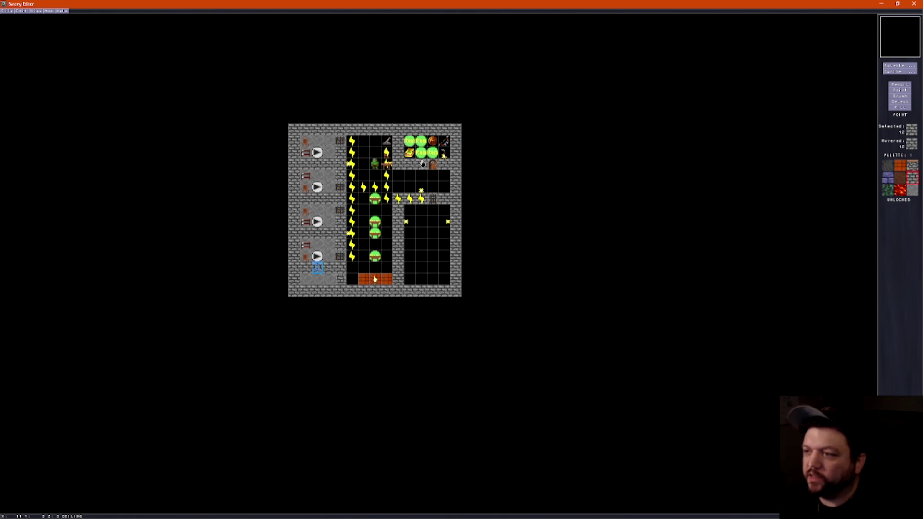
Place a ladder sprite in the southeast room.
{"action": "left_click", "coordinate": [894, 73]}
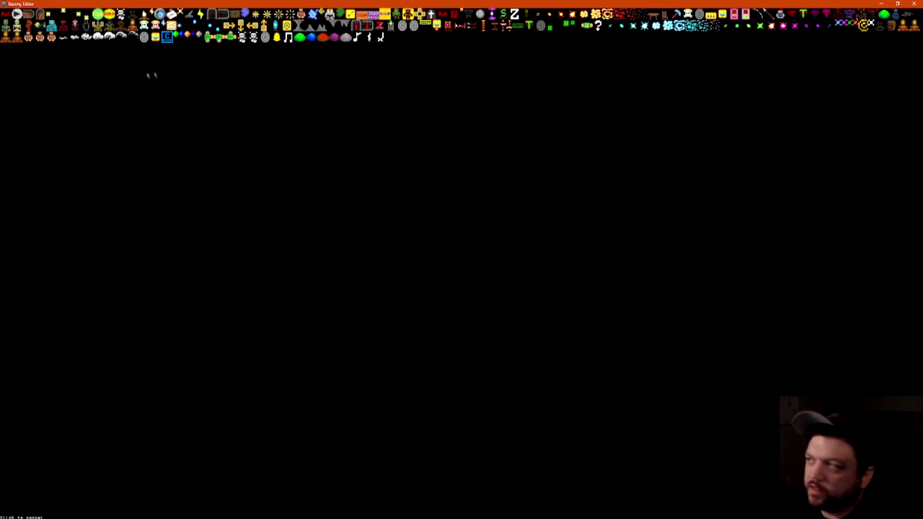
{"action": "left_click", "coordinate": [134, 17]}
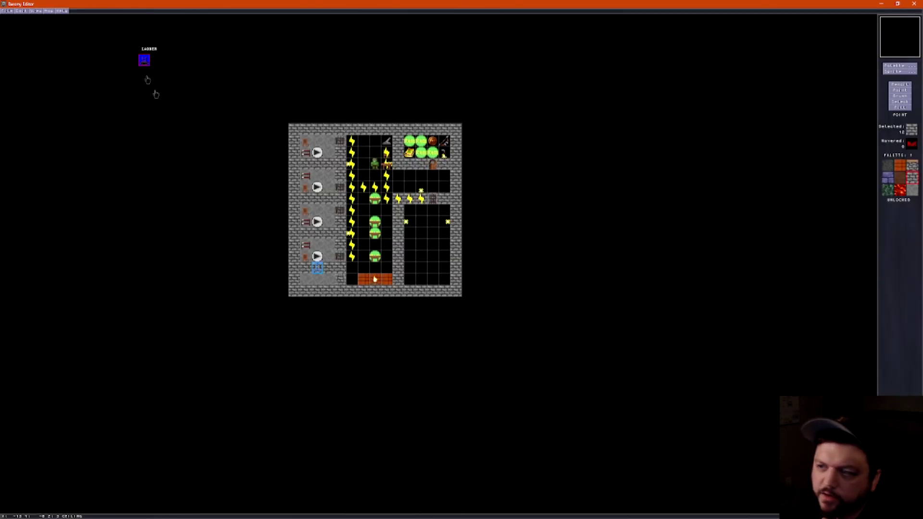
{"action": "left_click", "coordinate": [434, 240]}
Fill the southeast room's excess area with stone on the ceiling and wall layers, leaving a small room around the ladder.
{"action": "left_click", "coordinate": [899, 84]}
{"action": "left_click_drag", "start_coordinate": [409, 246], "coordinate": [447, 246]}
{"action": "mouse_move", "coordinate": [411, 208]}
{"action": "left_mouse_down"}
{"action": "mouse_move", "coordinate": [412, 234]}
{"action": "mouse_move", "coordinate": [410, 205]}
{"action": "left_mouse_up"}
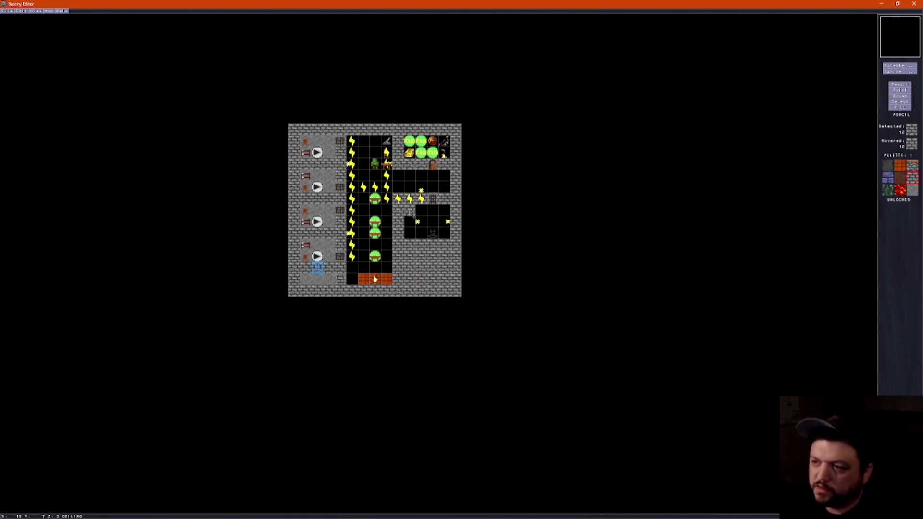
{"action": "scroll", "coordinate": [412, 234], "scroll_direction": "down", "scroll_amount": 1}
{"action": "right_click", "coordinate": [406, 249]}
{"action": "scroll", "coordinate": [423, 211], "scroll_direction": "up", "scroll_amount": 1}
{"action": "scroll", "coordinate": [426, 249], "scroll_direction": "down", "scroll_amount": 2}
{"action": "scroll", "coordinate": [426, 245], "scroll_direction": "up", "scroll_amount": 1}
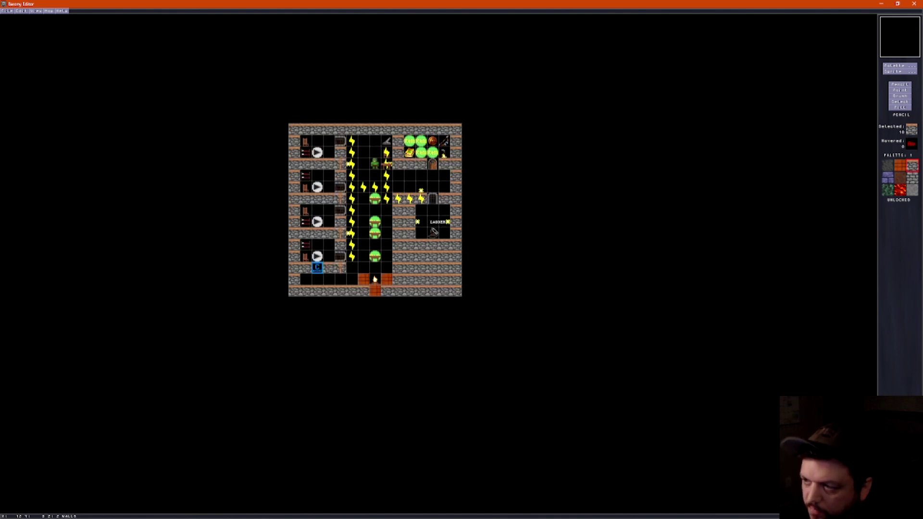
{"action": "left_click", "coordinate": [897, 90]}
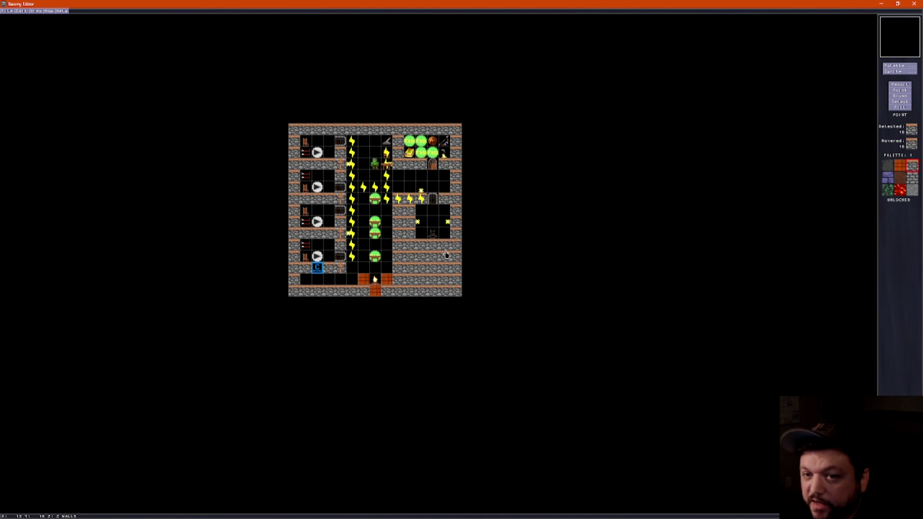
Switch to levels.txt in Notepad, add a second line reading "map: level_2" and save the file.
{"action": "key", "text": "alt+Tab"}
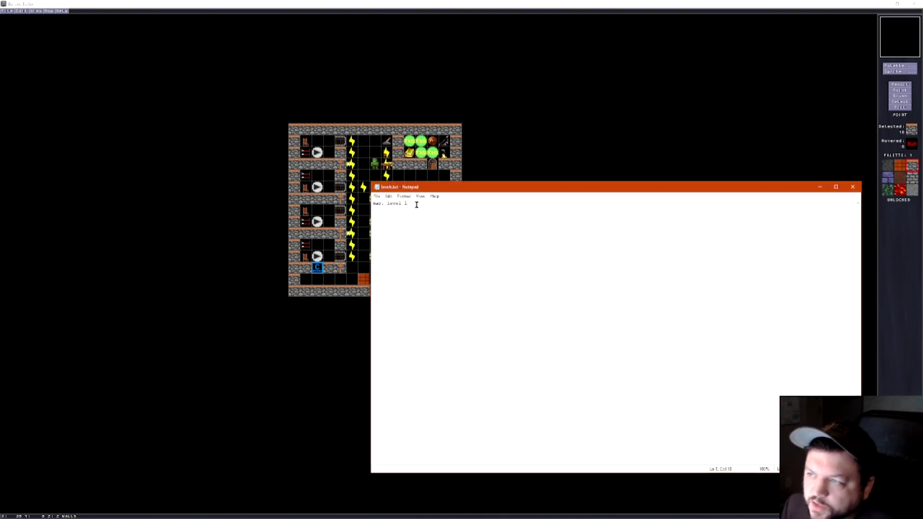
{"action": "left_click_drag", "start_coordinate": [416, 205], "coordinate": [368, 199]}
{"action": "key", "text": "ctrl+c"}
{"action": "left_click", "coordinate": [437, 207]}
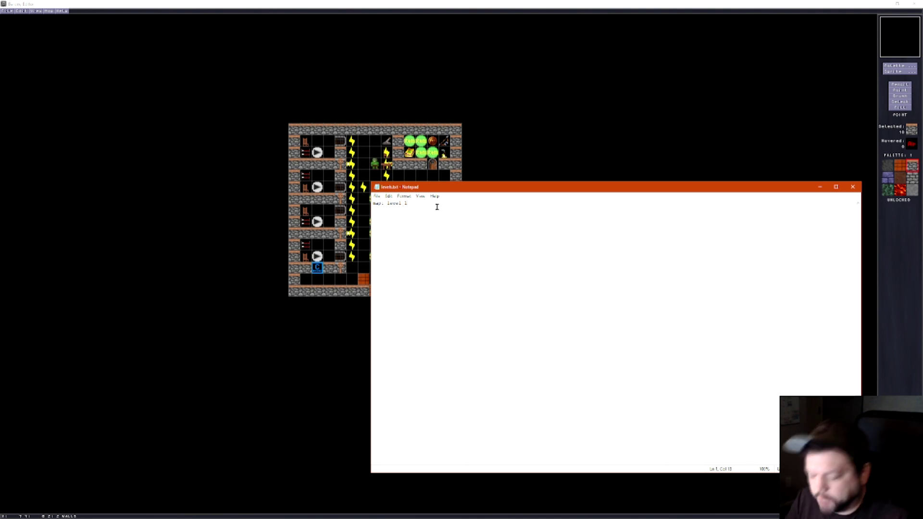
{"action": "key", "text": "Return"}
{"action": "key", "text": "ctrl+v"}
{"action": "key", "text": "shift+Left"}
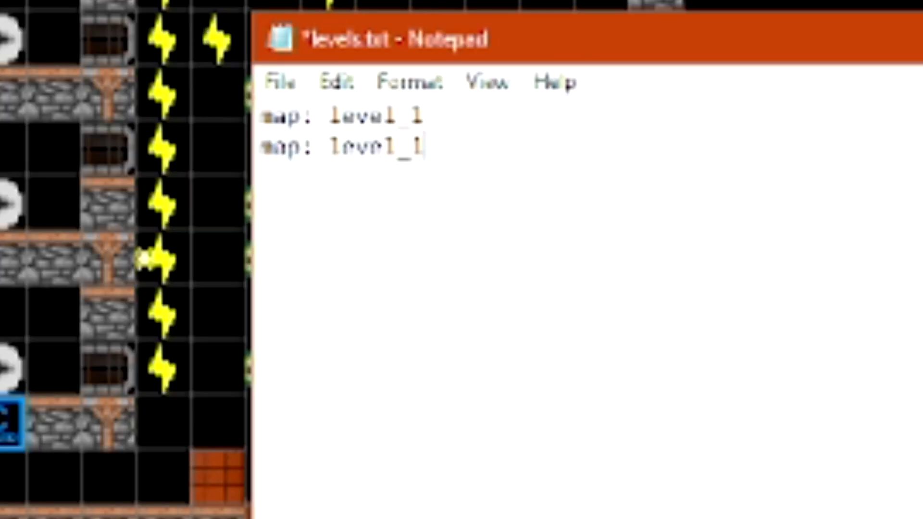
{"action": "type", "text": "2"}
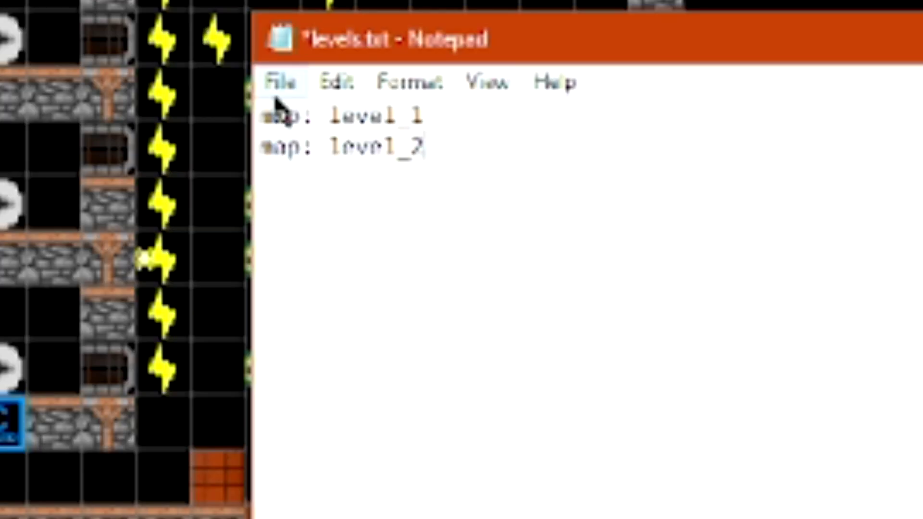
{"action": "left_click", "coordinate": [280, 83]}
{"action": "left_click", "coordinate": [348, 237]}
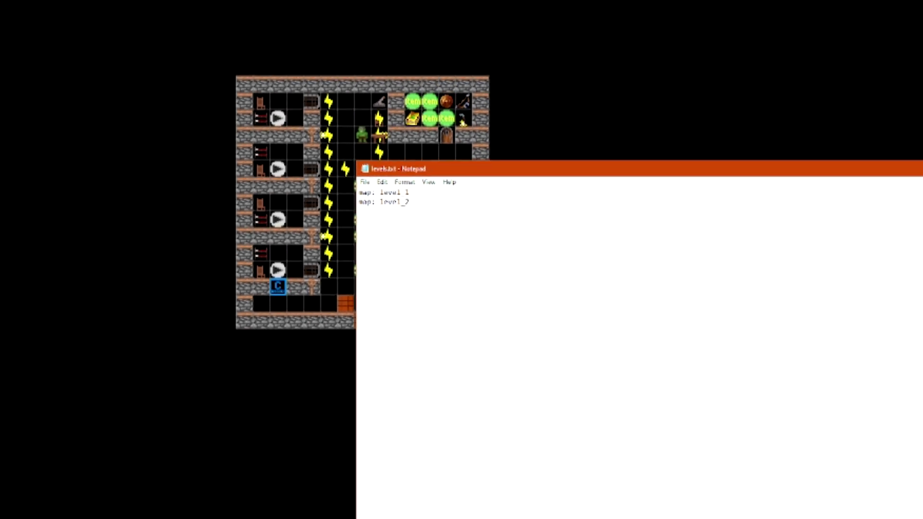
Return to the map editor and create a new 15 by 15 map for Floor 2, filling in the map and author names.
{"action": "left_click", "coordinate": [10, 14]}
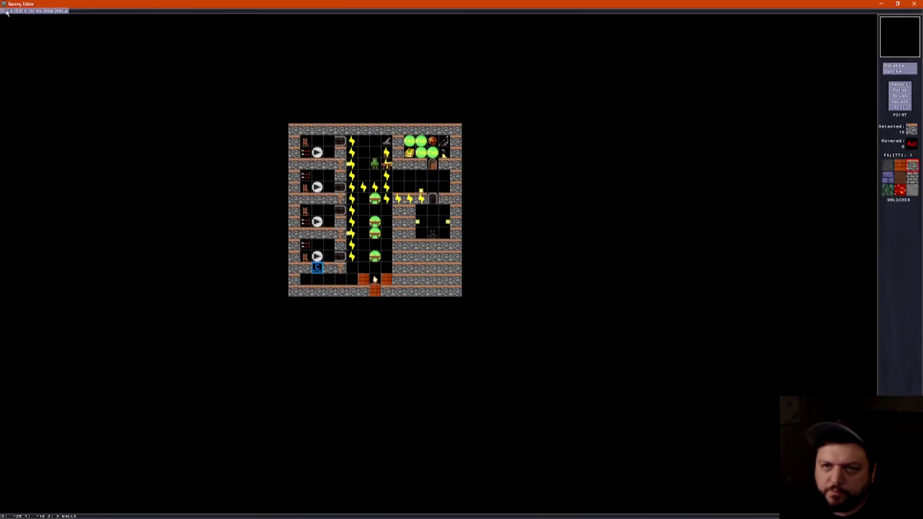
{"action": "left_click", "coordinate": [7, 10]}
{"action": "left_click", "coordinate": [19, 17]}
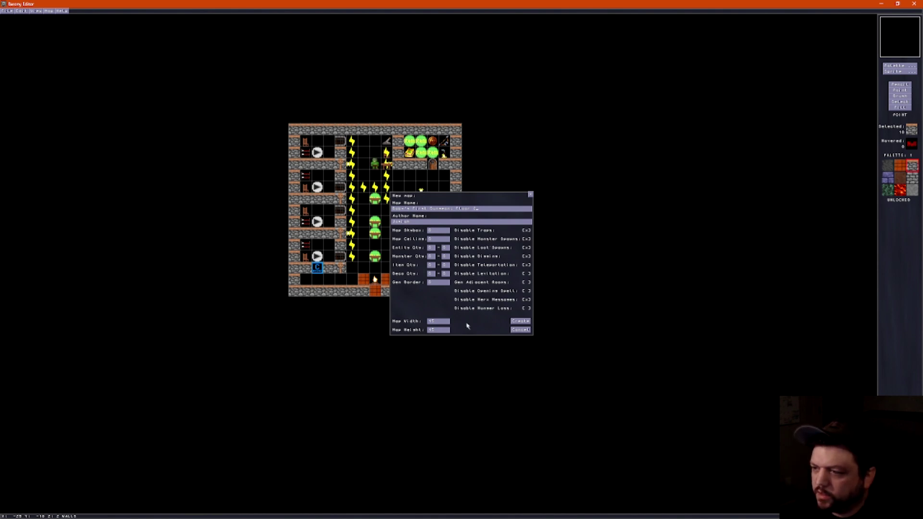
{"action": "left_click", "coordinate": [519, 321]}
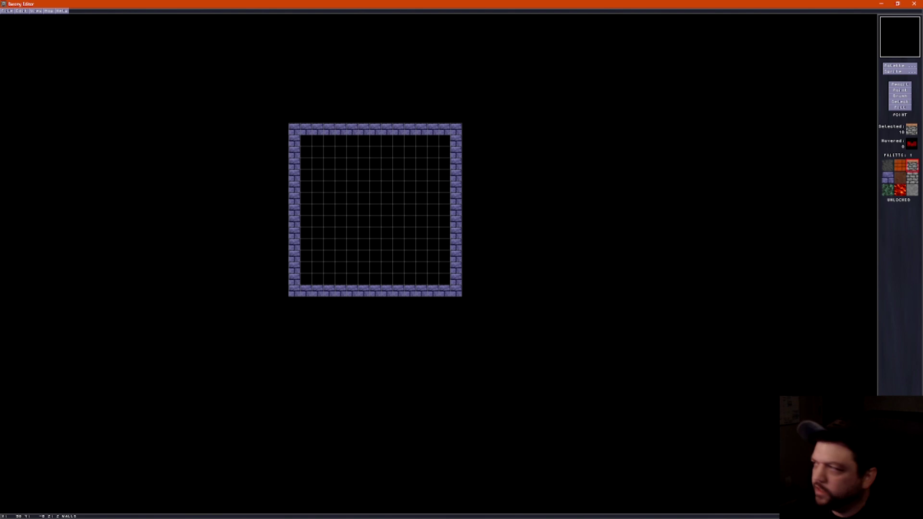
Place four Player Start sprites in a spaced two-by-two arrangement near the northwest corner of the Floor 2 map.
{"action": "left_click", "coordinate": [910, 71]}
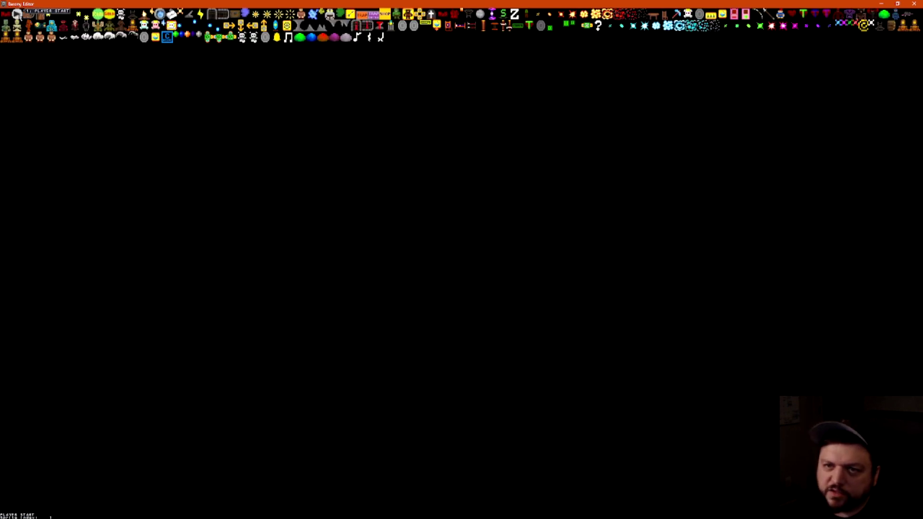
{"action": "left_click", "coordinate": [17, 14]}
{"action": "left_click", "coordinate": [317, 152]}
{"action": "left_click", "coordinate": [317, 175]}
{"action": "left_click", "coordinate": [339, 153]}
{"action": "left_click", "coordinate": [340, 176]}
Save the Floor 2 map as a new file in the maps folder, then save it once more.
{"action": "left_click", "coordinate": [6, 11]}
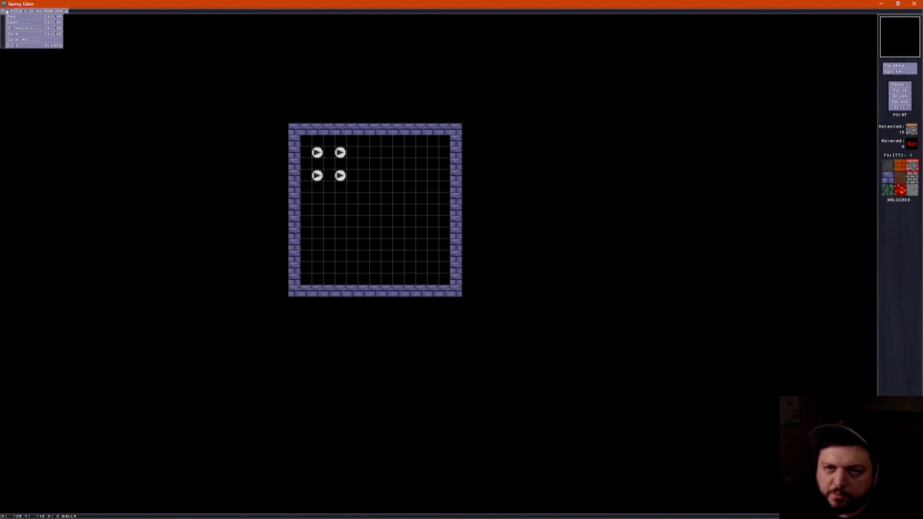
{"action": "left_click", "coordinate": [23, 39]}
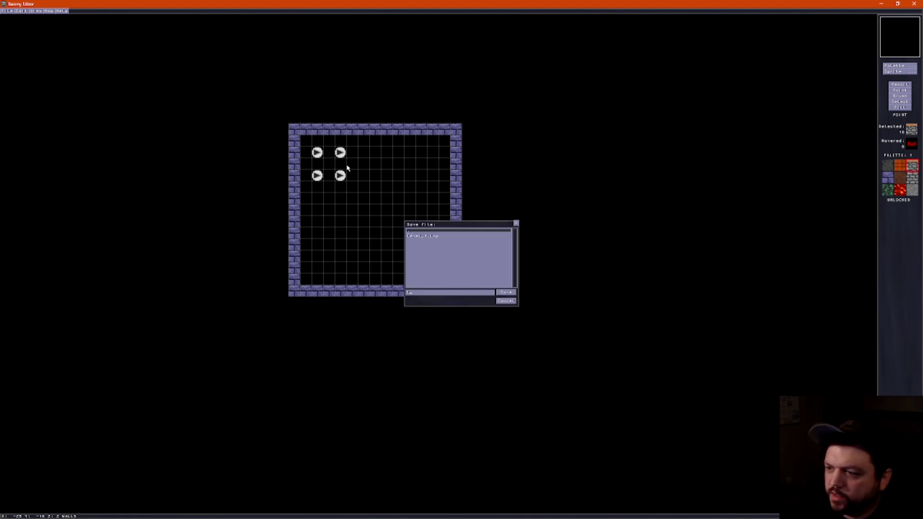
{"action": "left_click", "coordinate": [505, 293]}
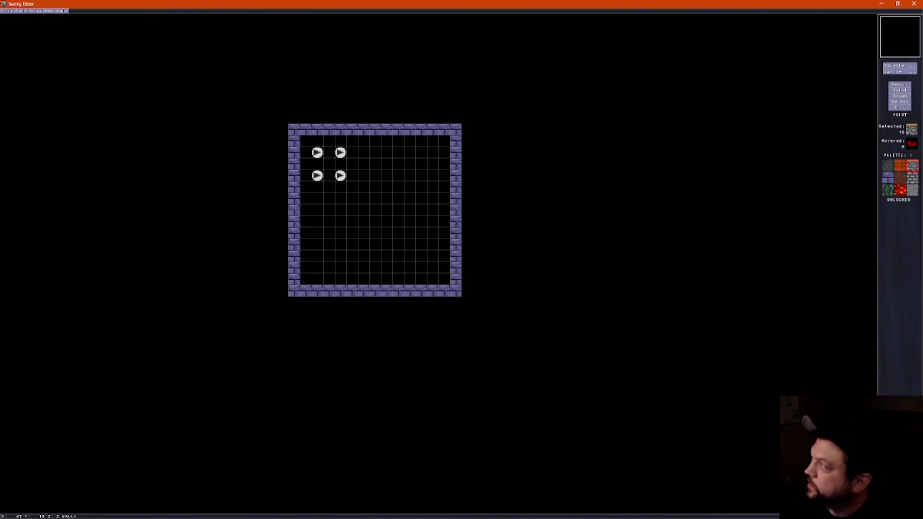
{"action": "left_click", "coordinate": [10, 12]}
{"action": "left_click", "coordinate": [12, 34]}
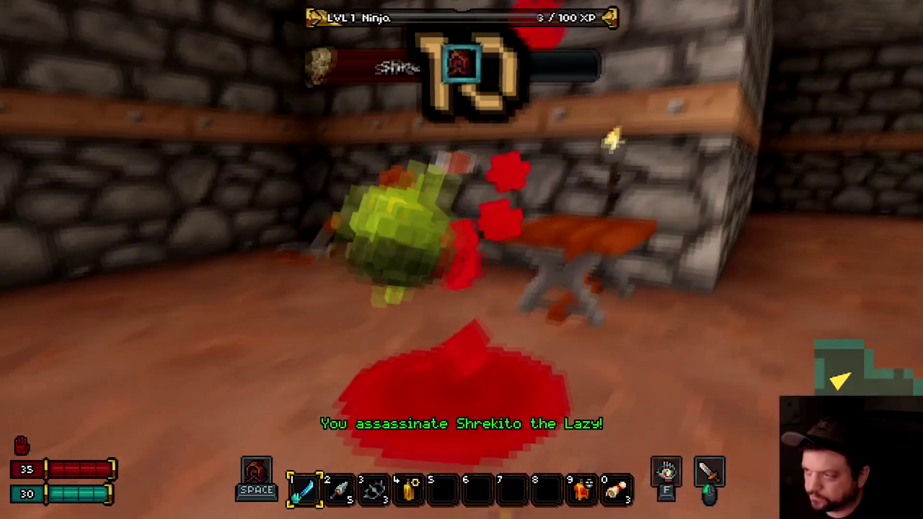
Test the level in the Barony game by walking to the ladder, exiting the dungeon floor and exploring the second floor.
{"action": "key", "text": "w"}
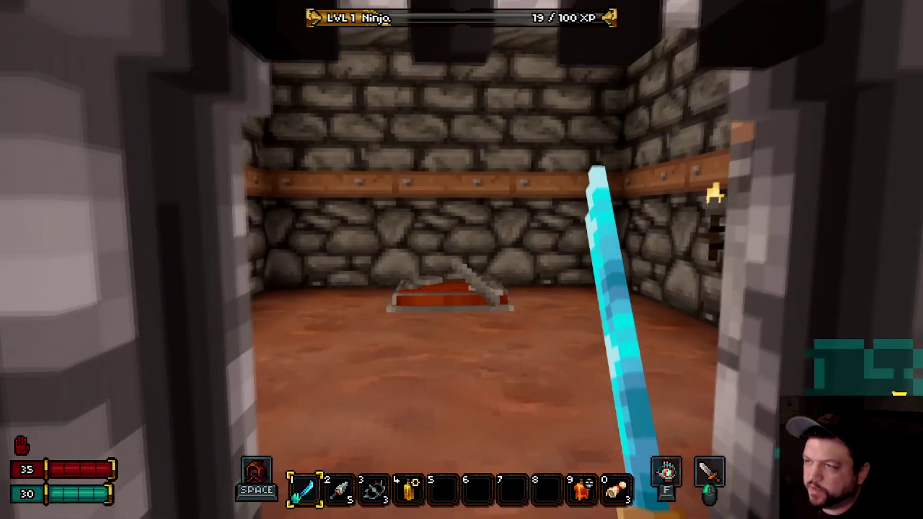
{"action": "key", "text": "w"}
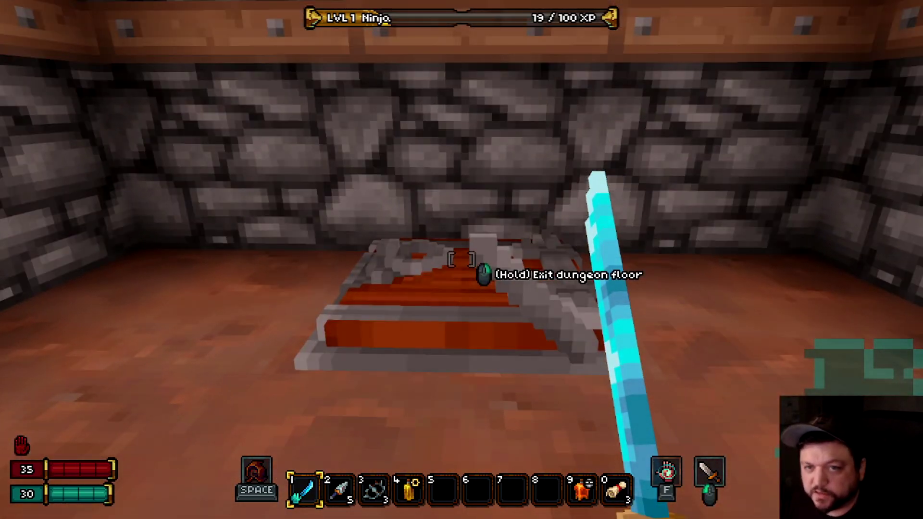
{"action": "right_click", "coordinate": [462, 260]}
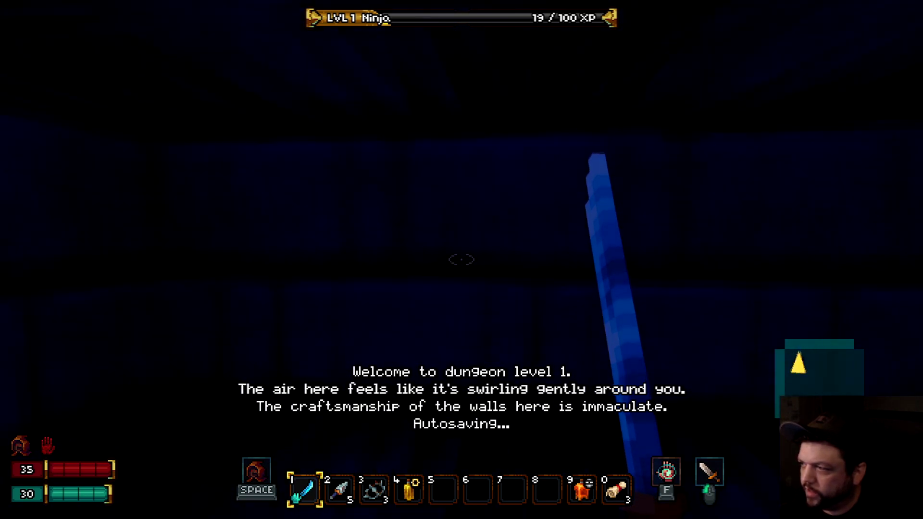
{"action": "key", "text": "w"}
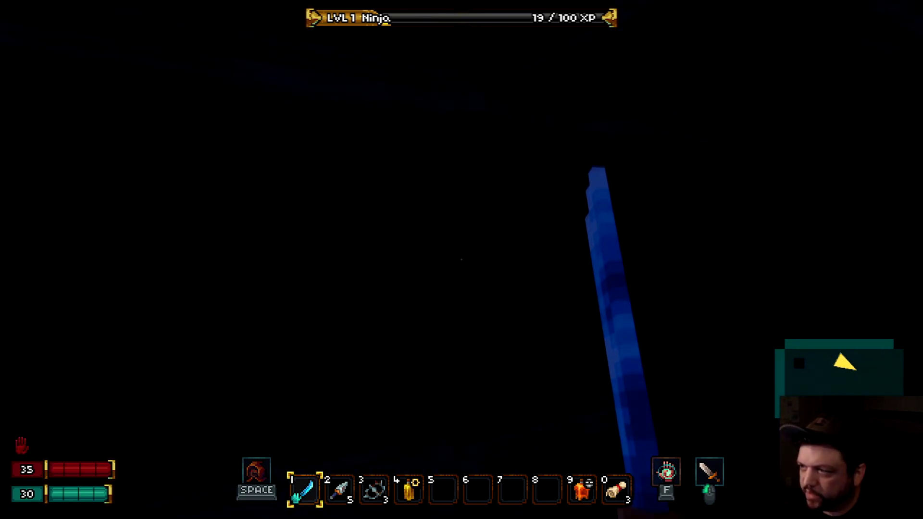
{"action": "key", "text": "w"}
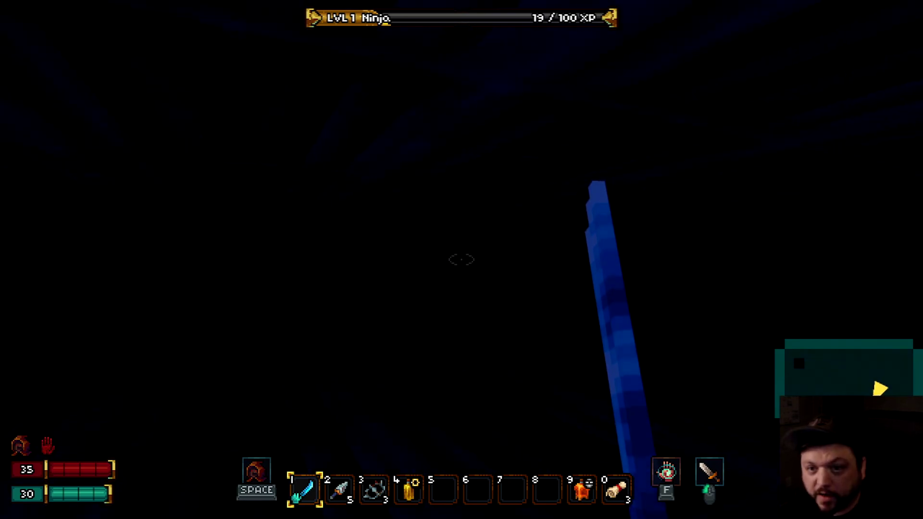